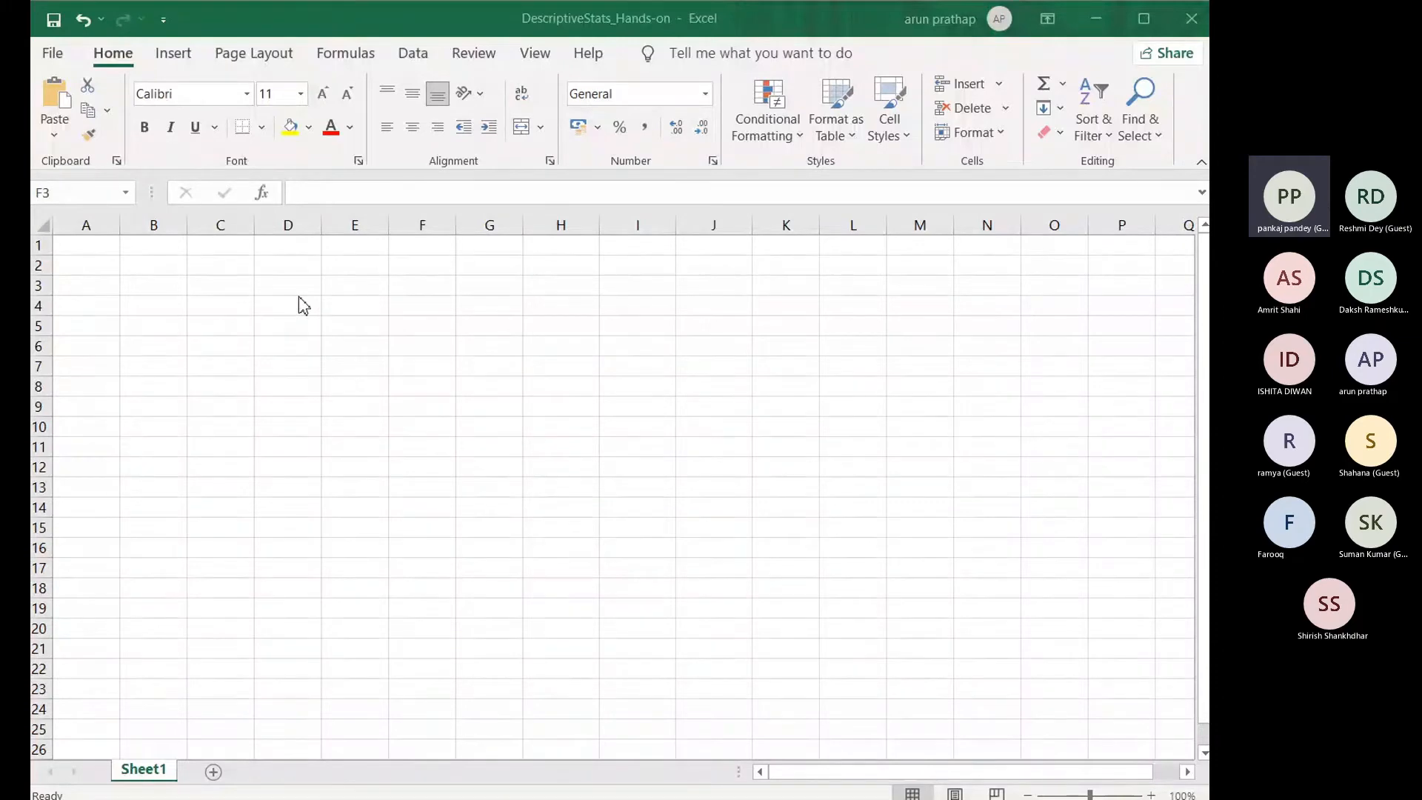
Step: Examine the empty worksheet's cells and numbered rows, from the start of column A down past row 50 and back to A1
click(295, 298)
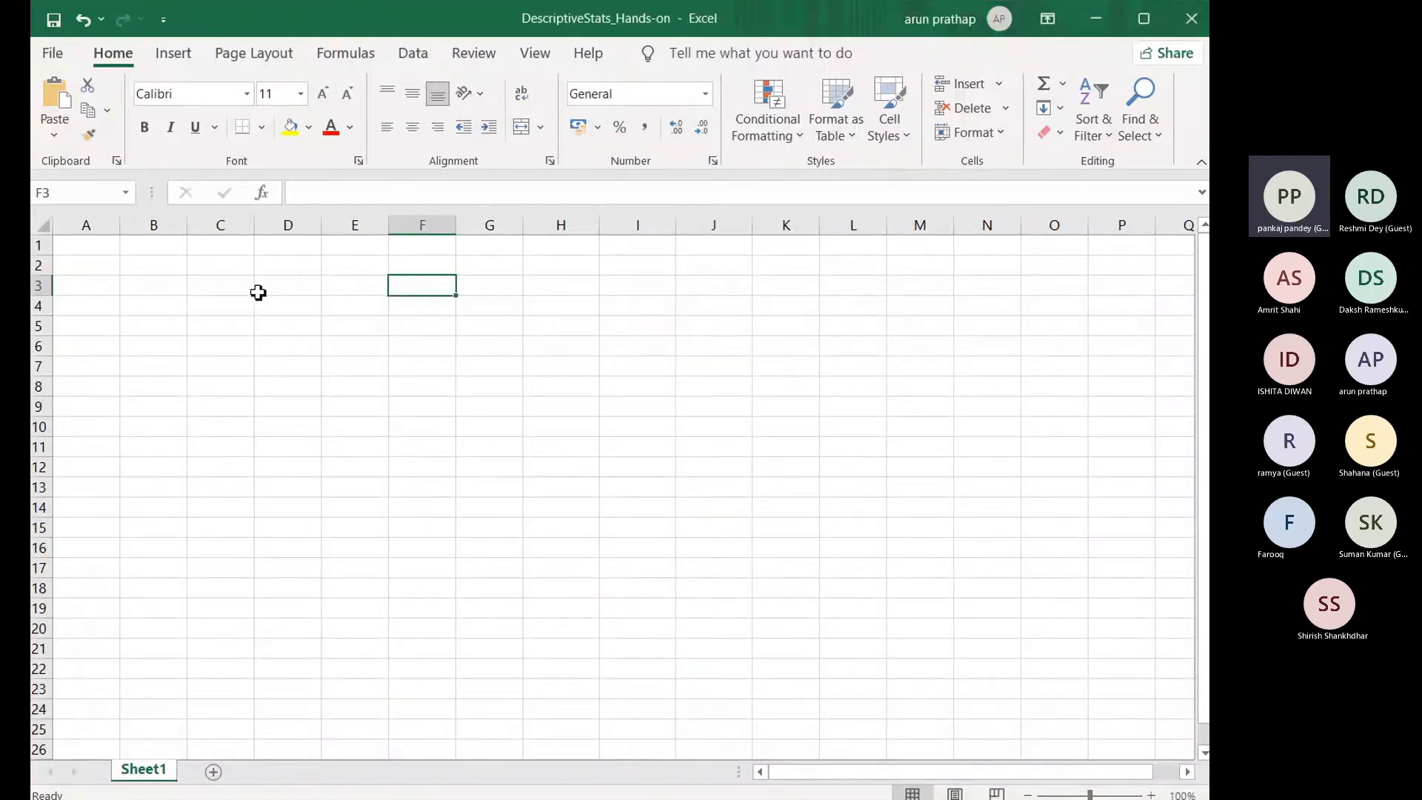
click(229, 284)
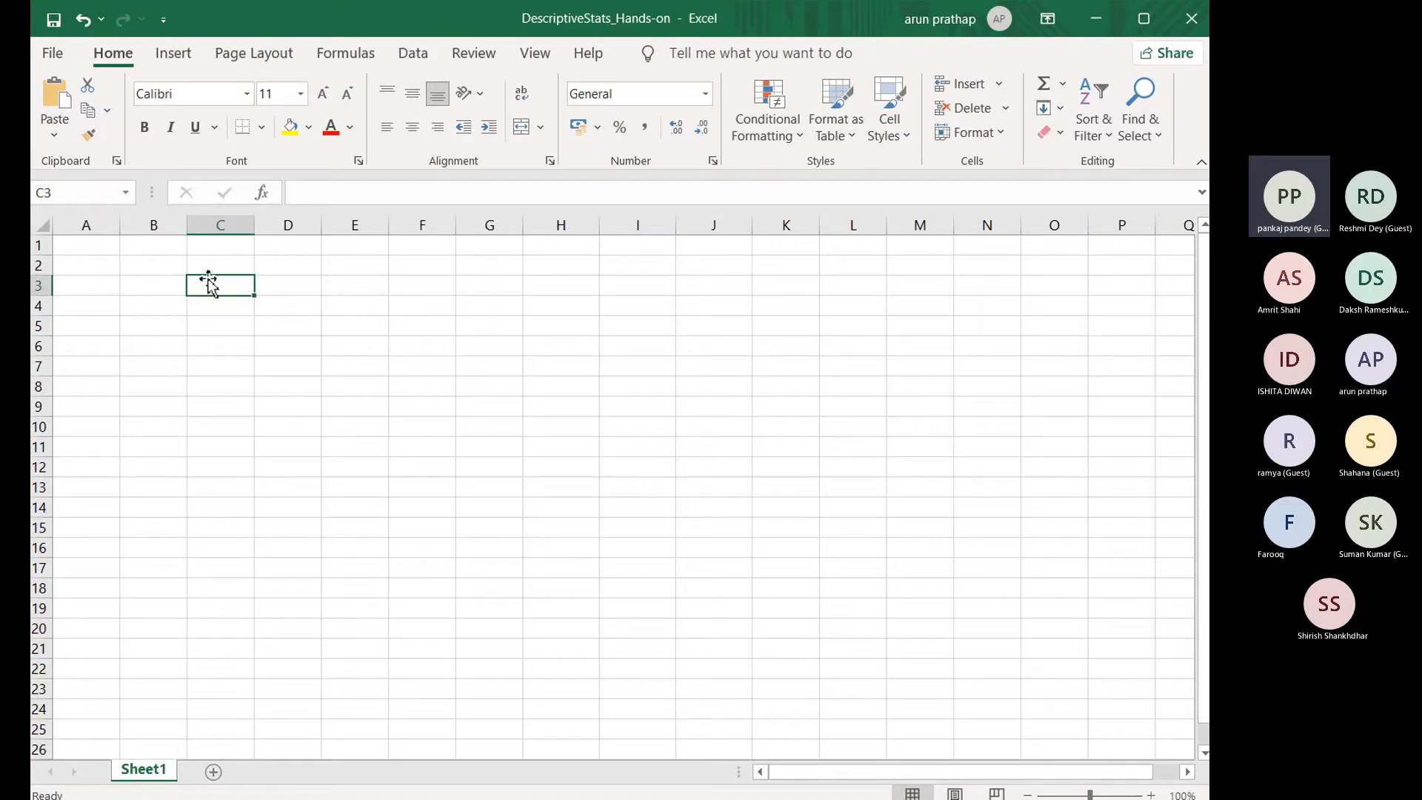
click(81, 249)
click(92, 308)
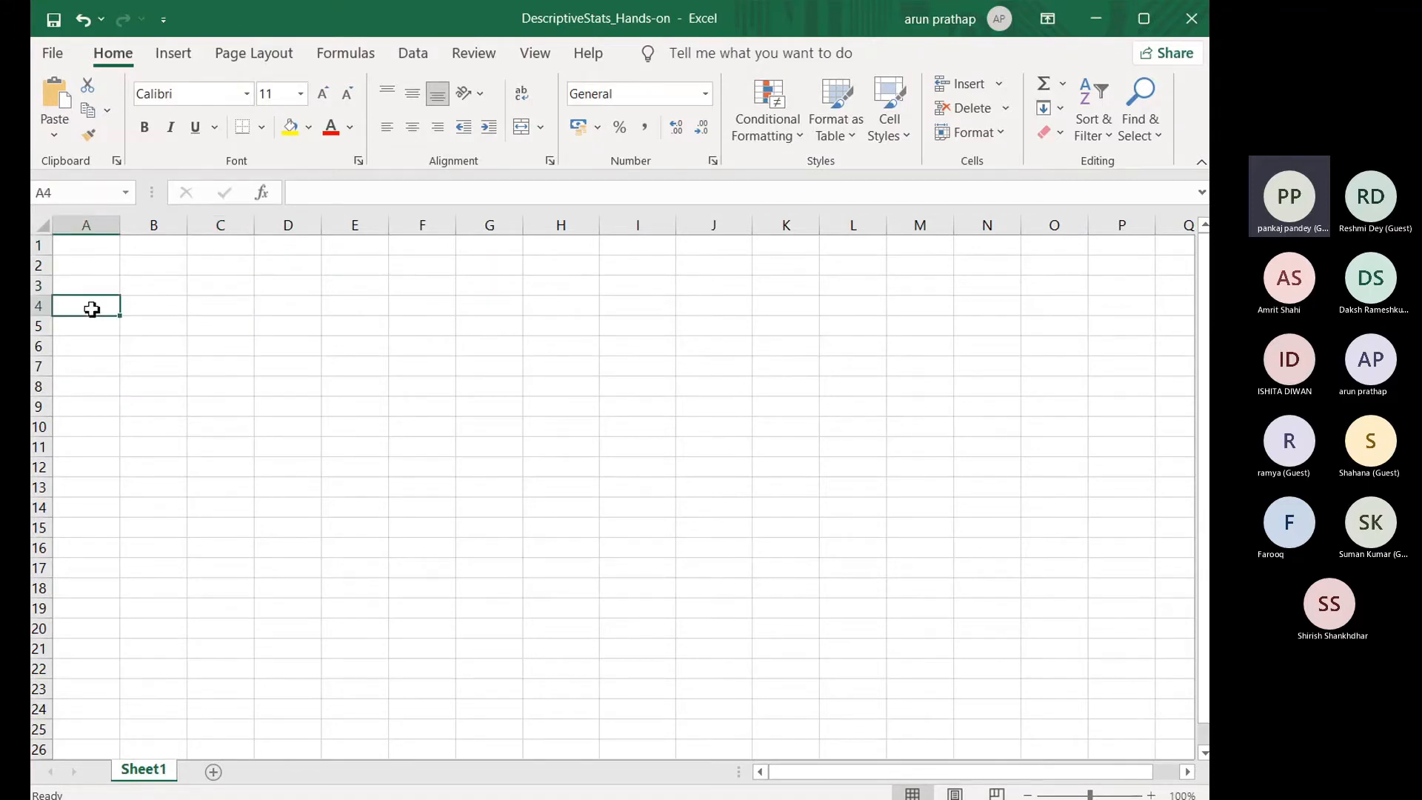
click(99, 350)
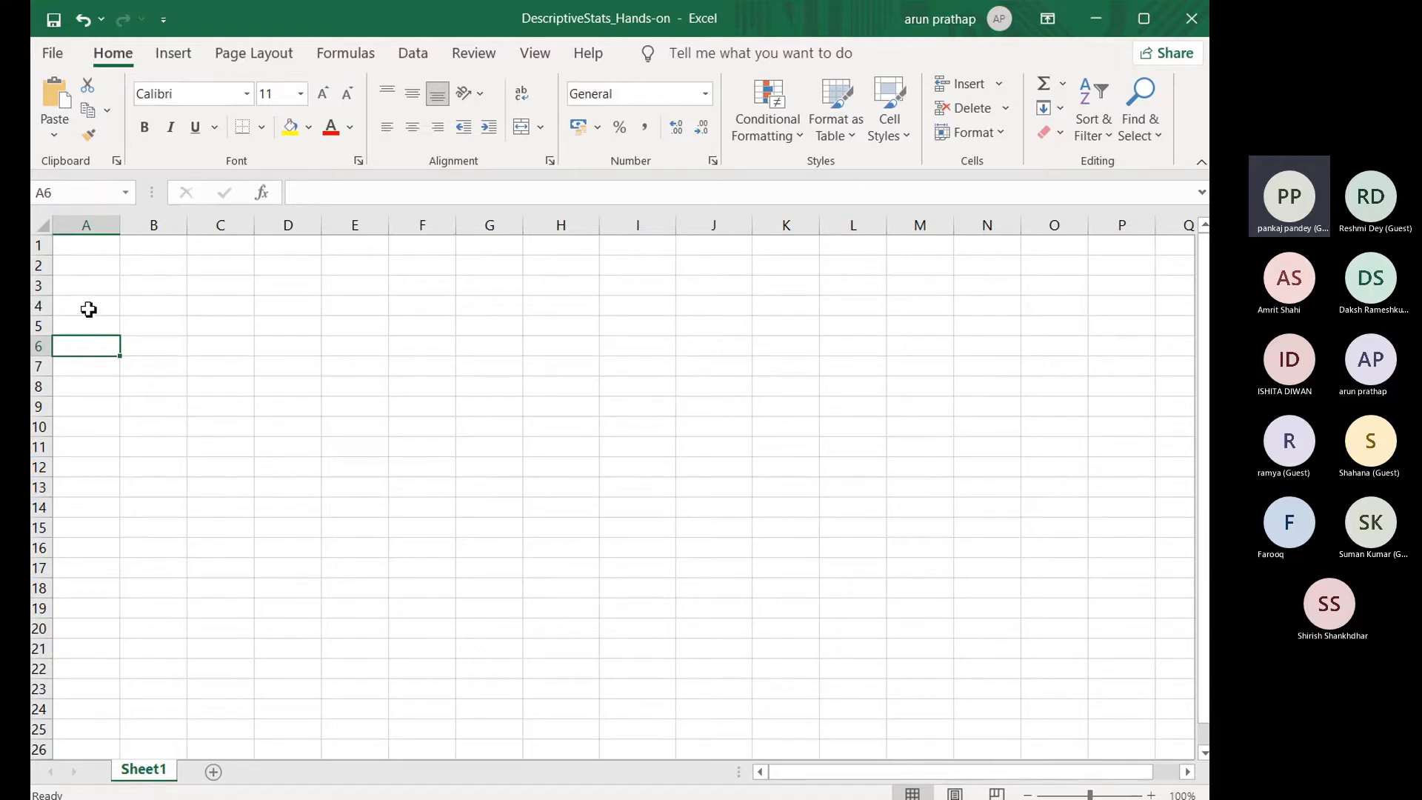
click(87, 246)
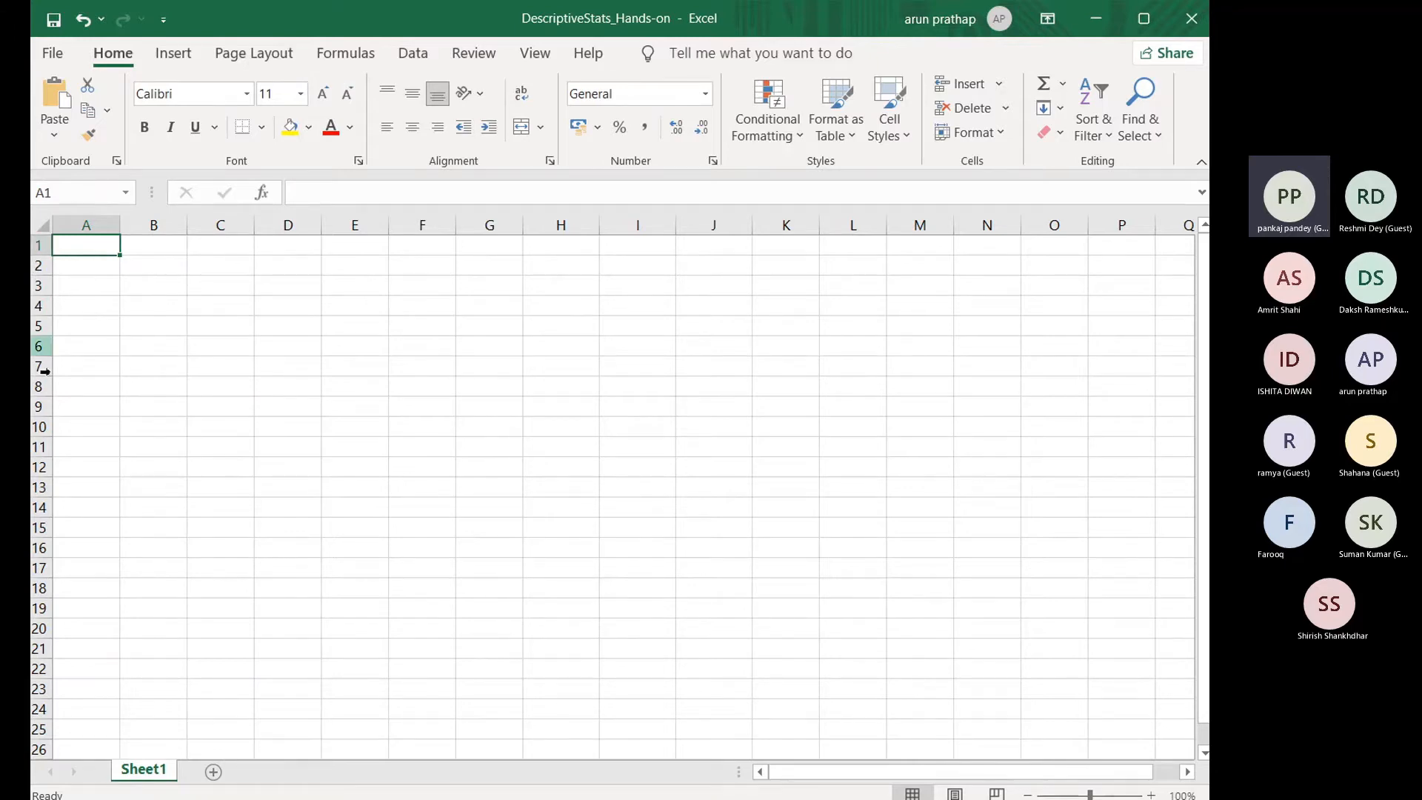
click(88, 644)
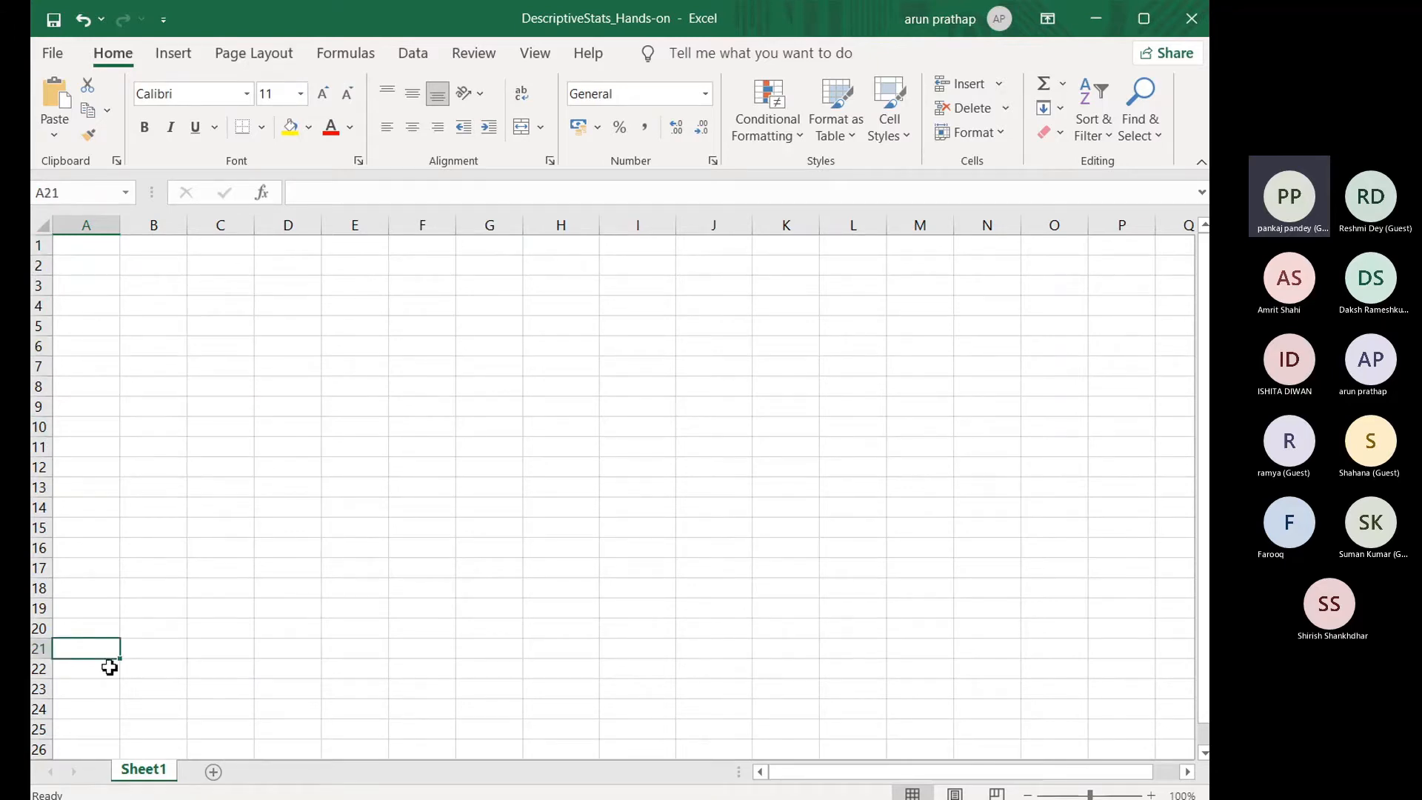
scroll(511, 586, down, 9)
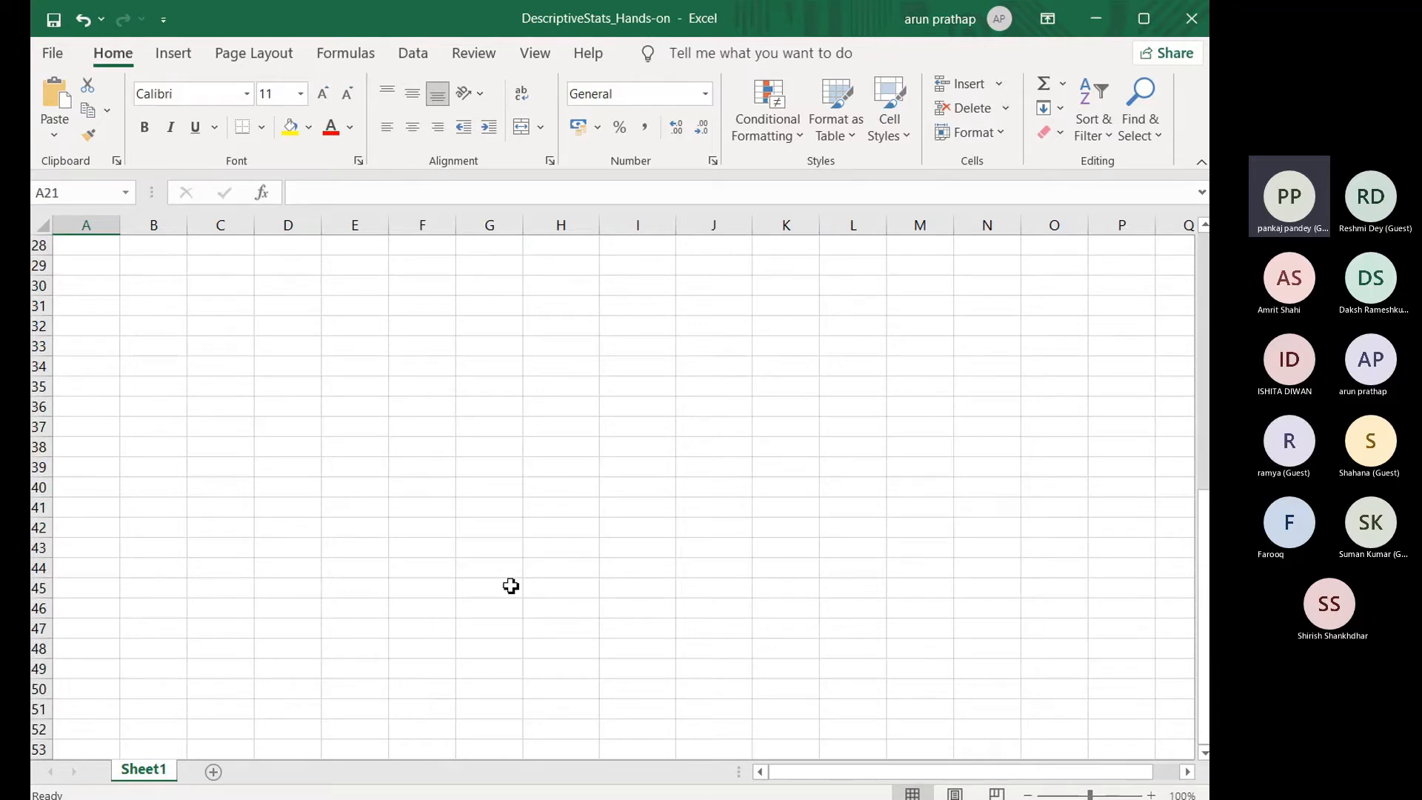
drag(1199, 556, 1197, 295)
click(82, 245)
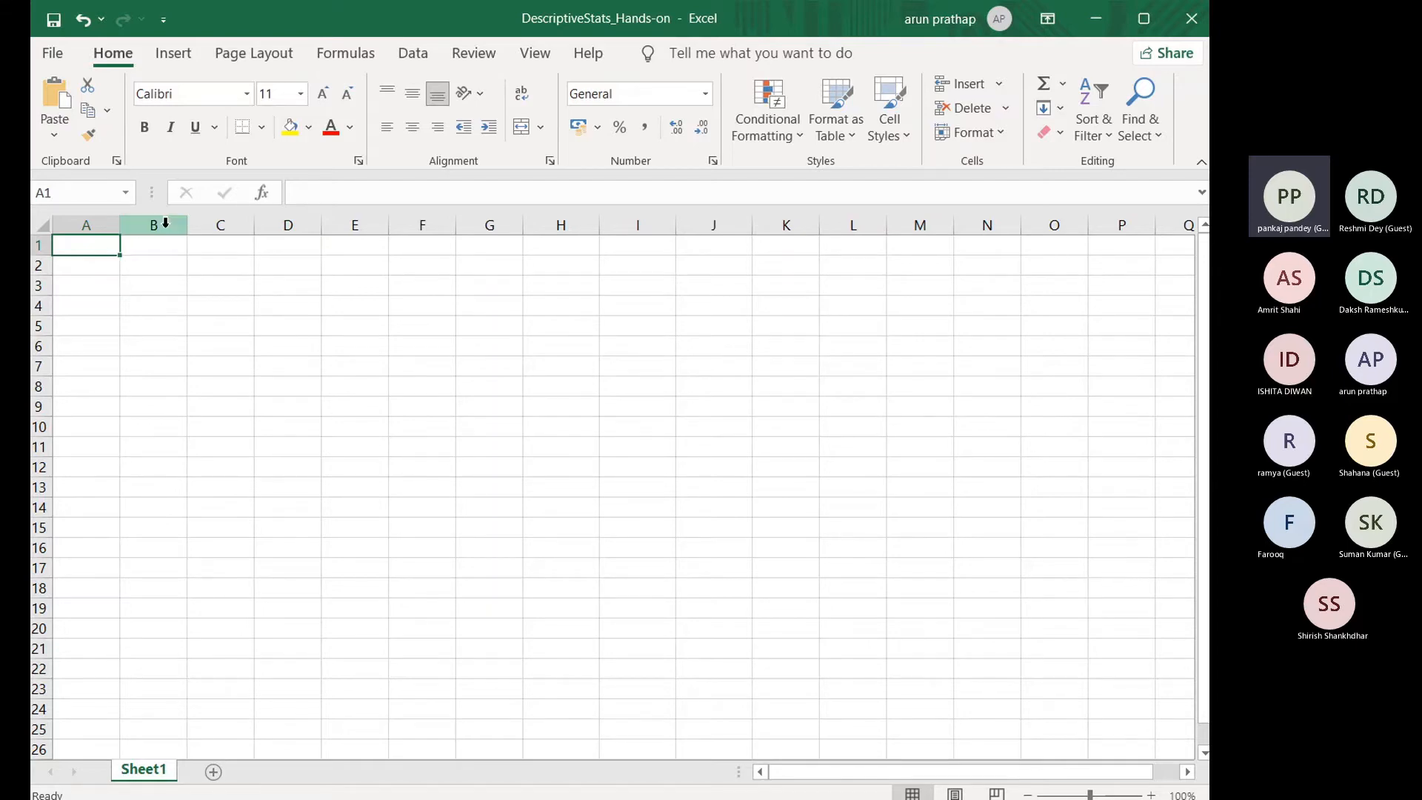
Step: Examine the lettered columns by moving along row 3 past column Z to column AR, and return to column A
click(116, 243)
click(1066, 285)
key(Right)
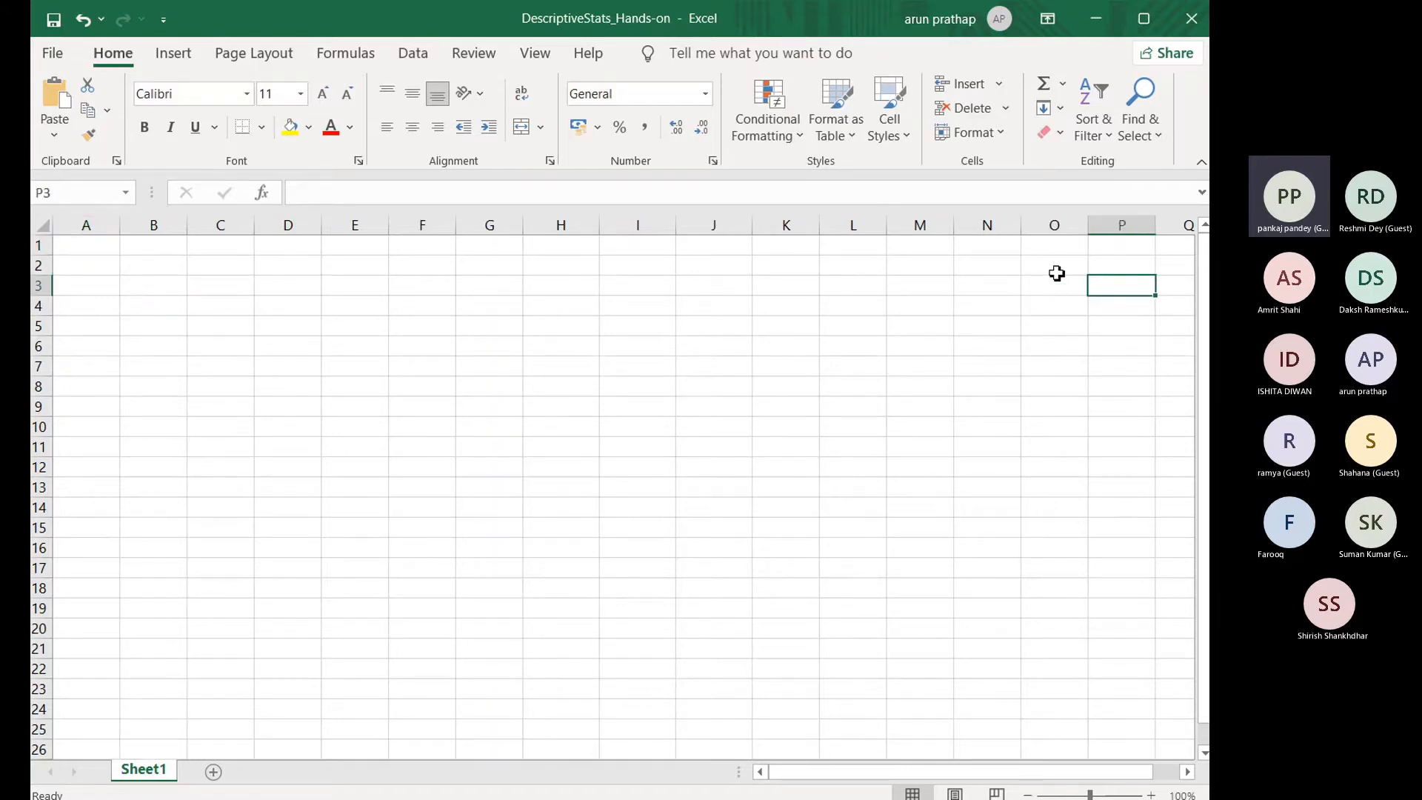
key(Right)
key(Right)
key(Right)
key(Right)
key(Right)
key(Right)
key(Right)
key(Right)
key(Right)
key(Right)
key(Right)
key(Right)
key(Right)
key(Right)
key(Right)
key(Right)
key(Right)
key(Right)
key(Right)
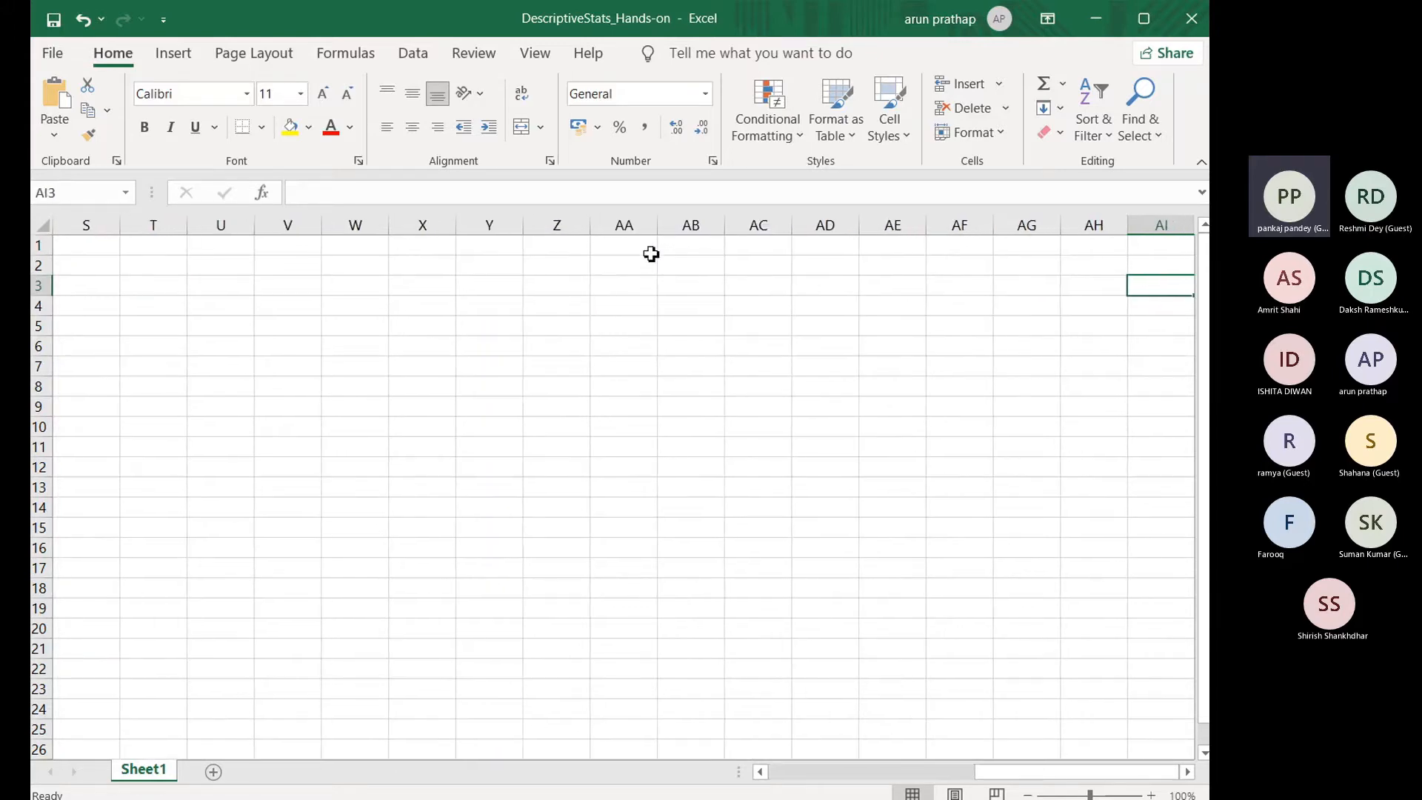
key(Right)
key(Right)
key(Right)
key(Right)
key(Right)
key(Right)
key(Right)
key(Right)
key(Right)
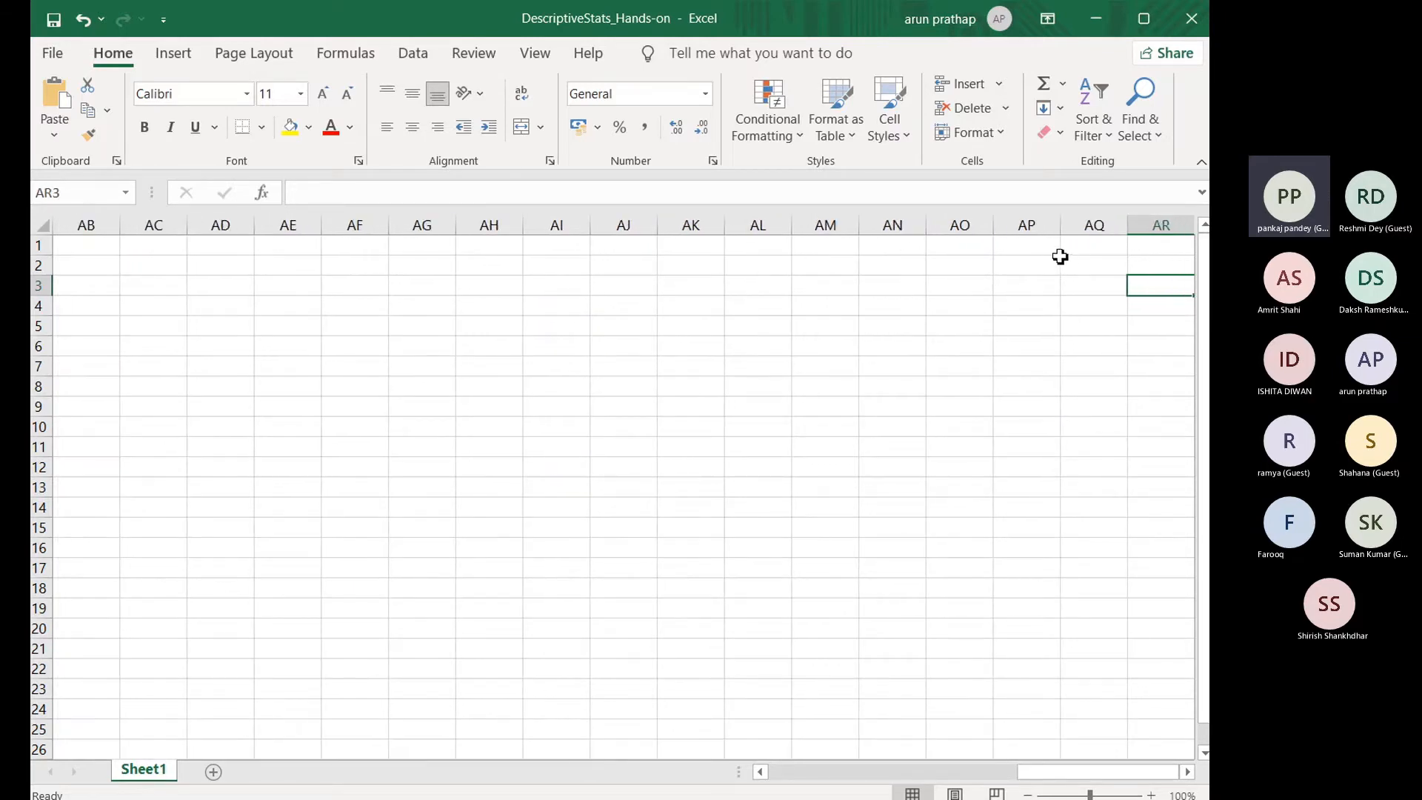
key(Home)
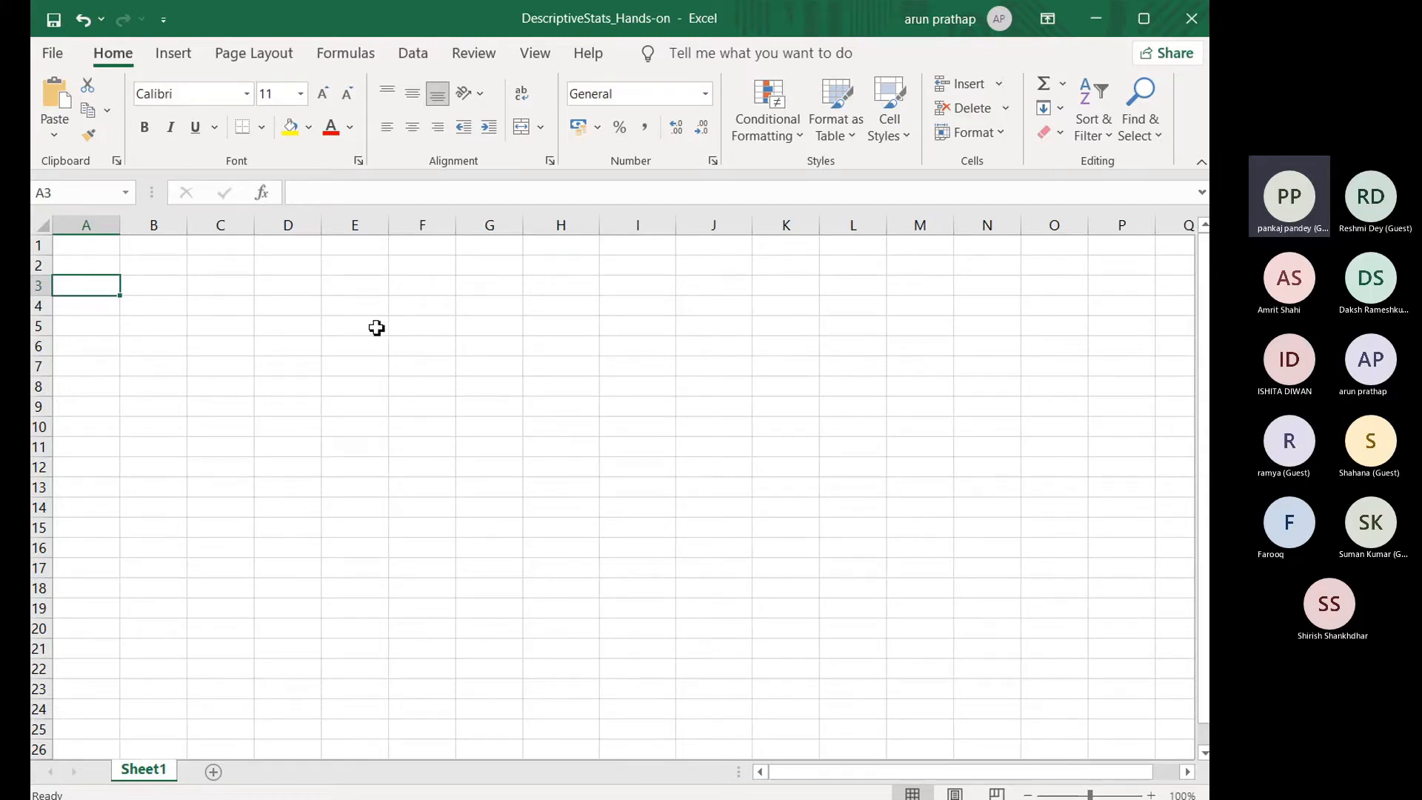
Step: Enter sample numbers in scattered cells: 1 in A4, 3 in A5, 4 in B8 and 6 in D9
click(112, 263)
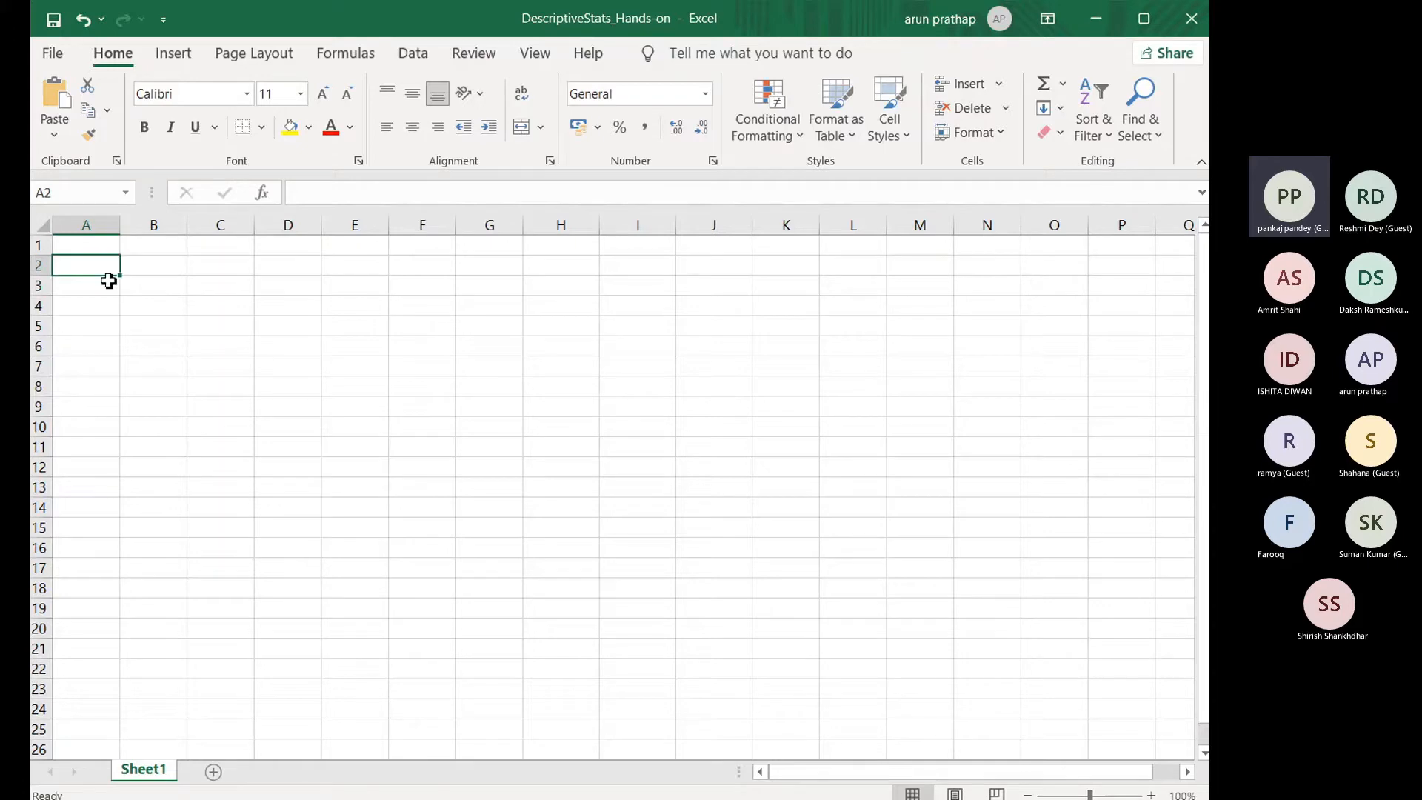
click(108, 304)
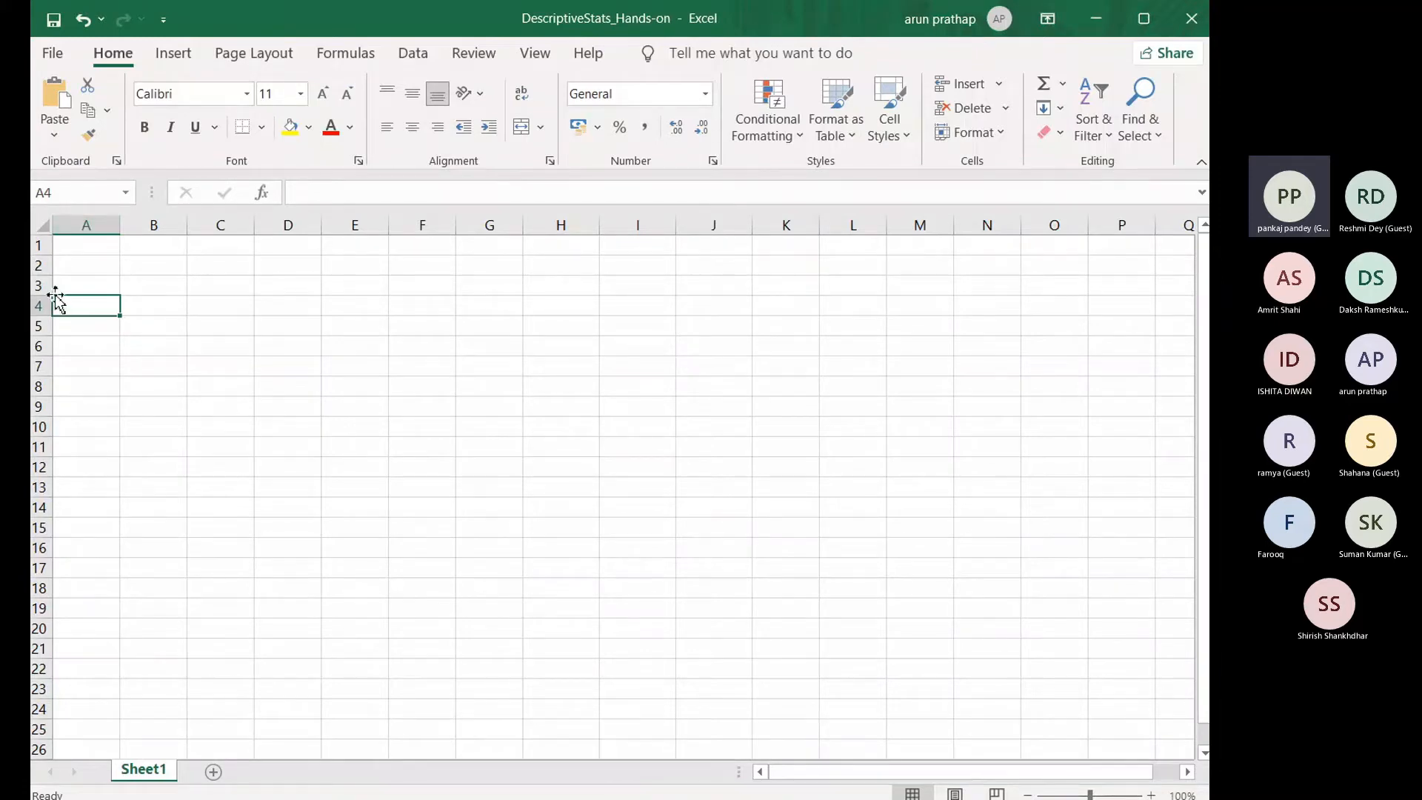
text(1)
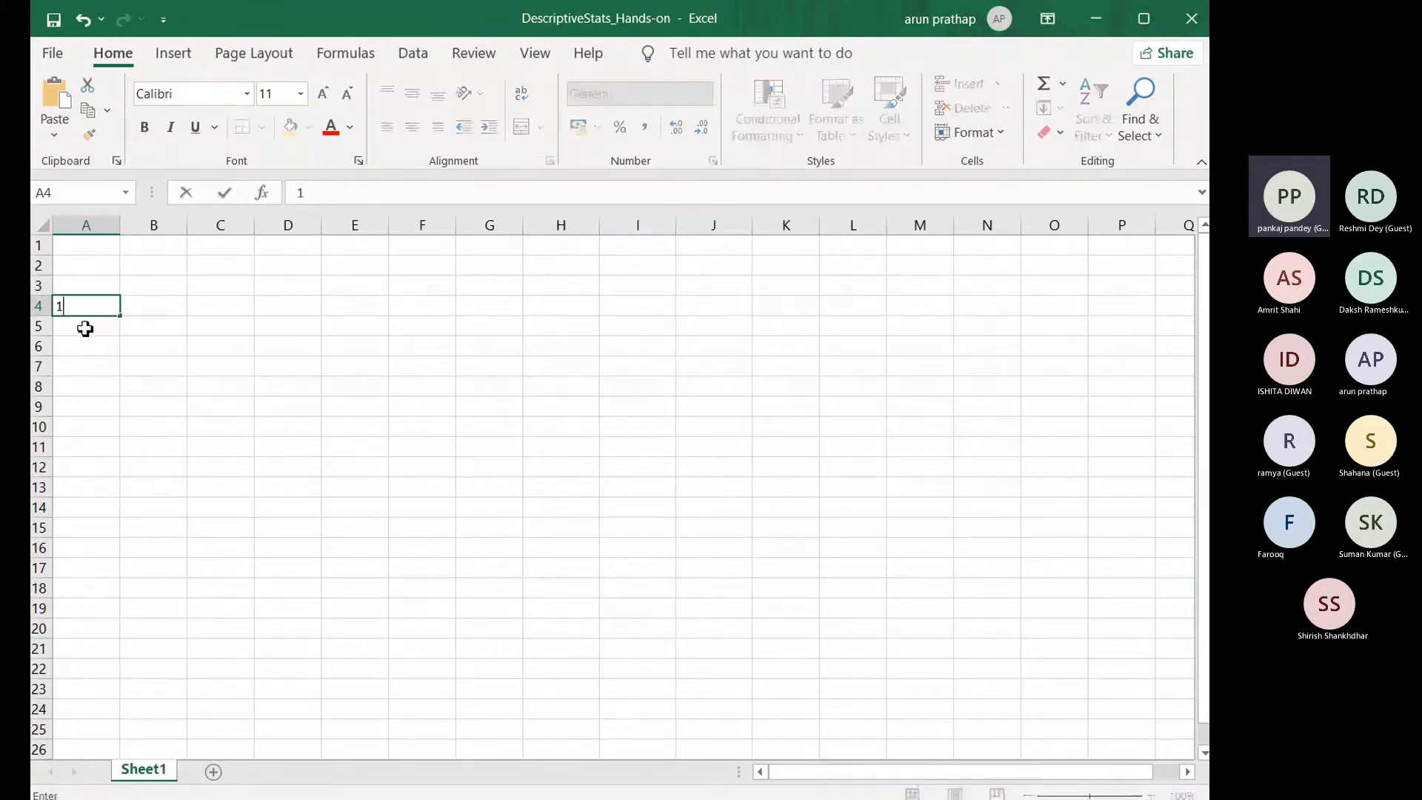
key(Return)
text(3)
click(184, 382)
text(4)
click(285, 407)
text(6)
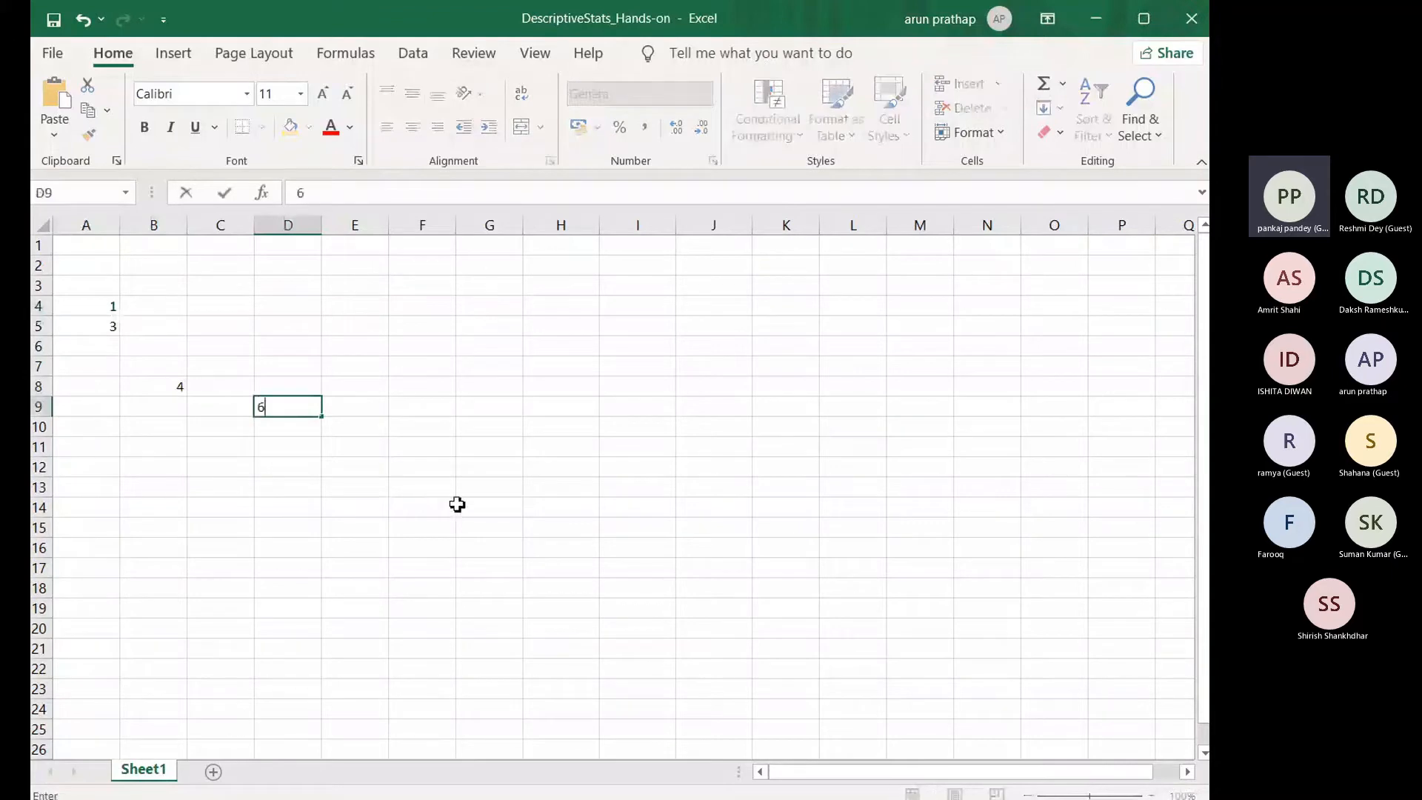
Step: Enter 8 in G7, 9 in D5 and a person's first name in B12
click(463, 368)
text(8)
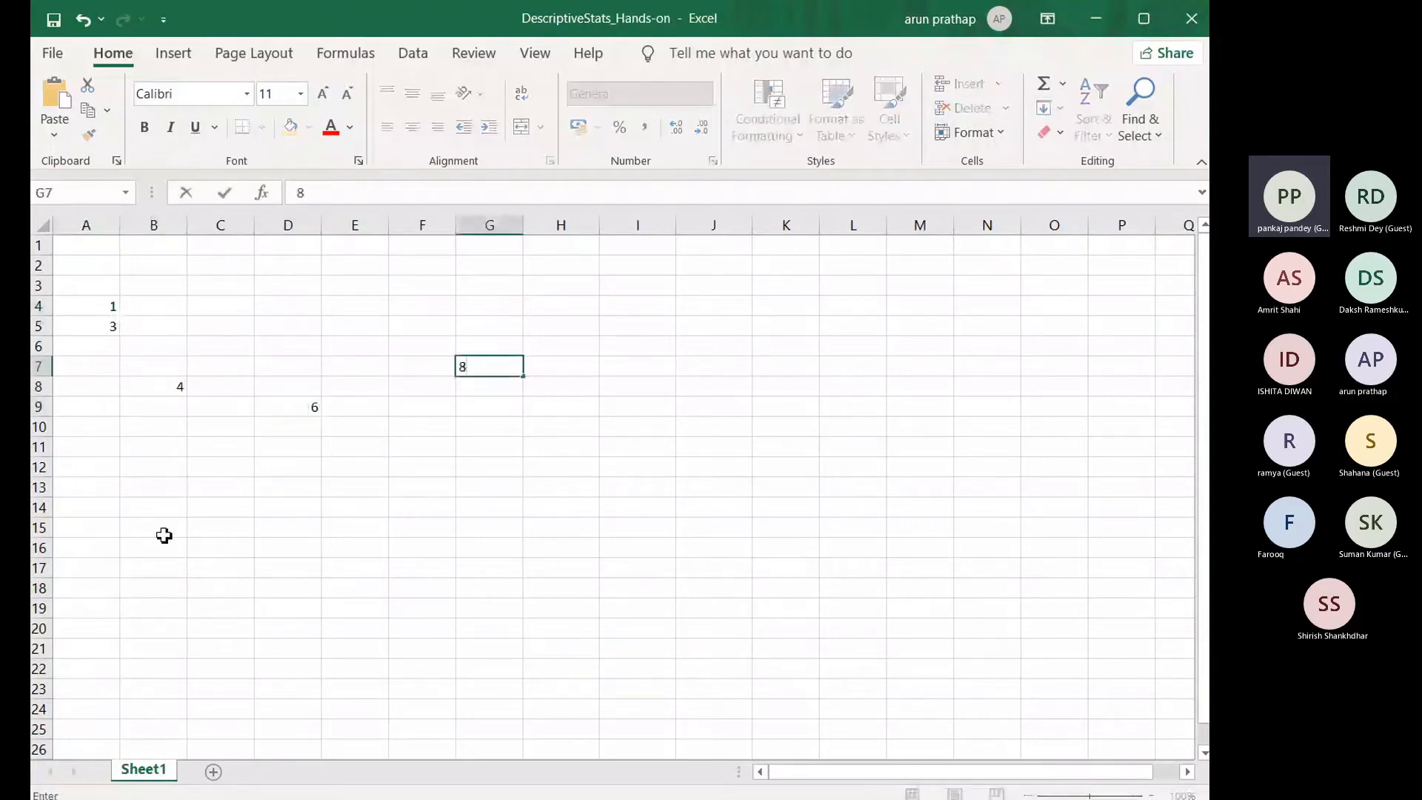
click(317, 324)
text(9)
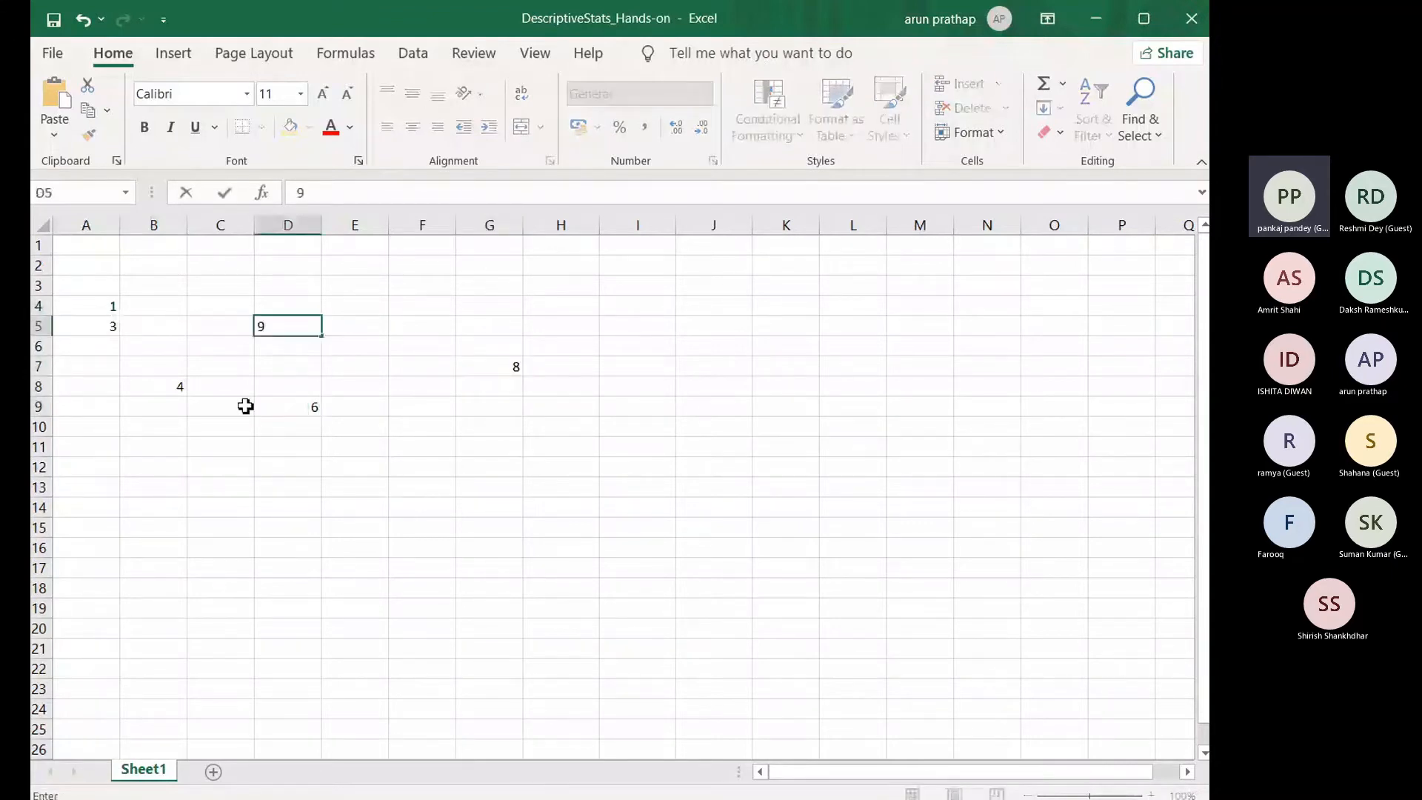
click(181, 466)
text(arun)
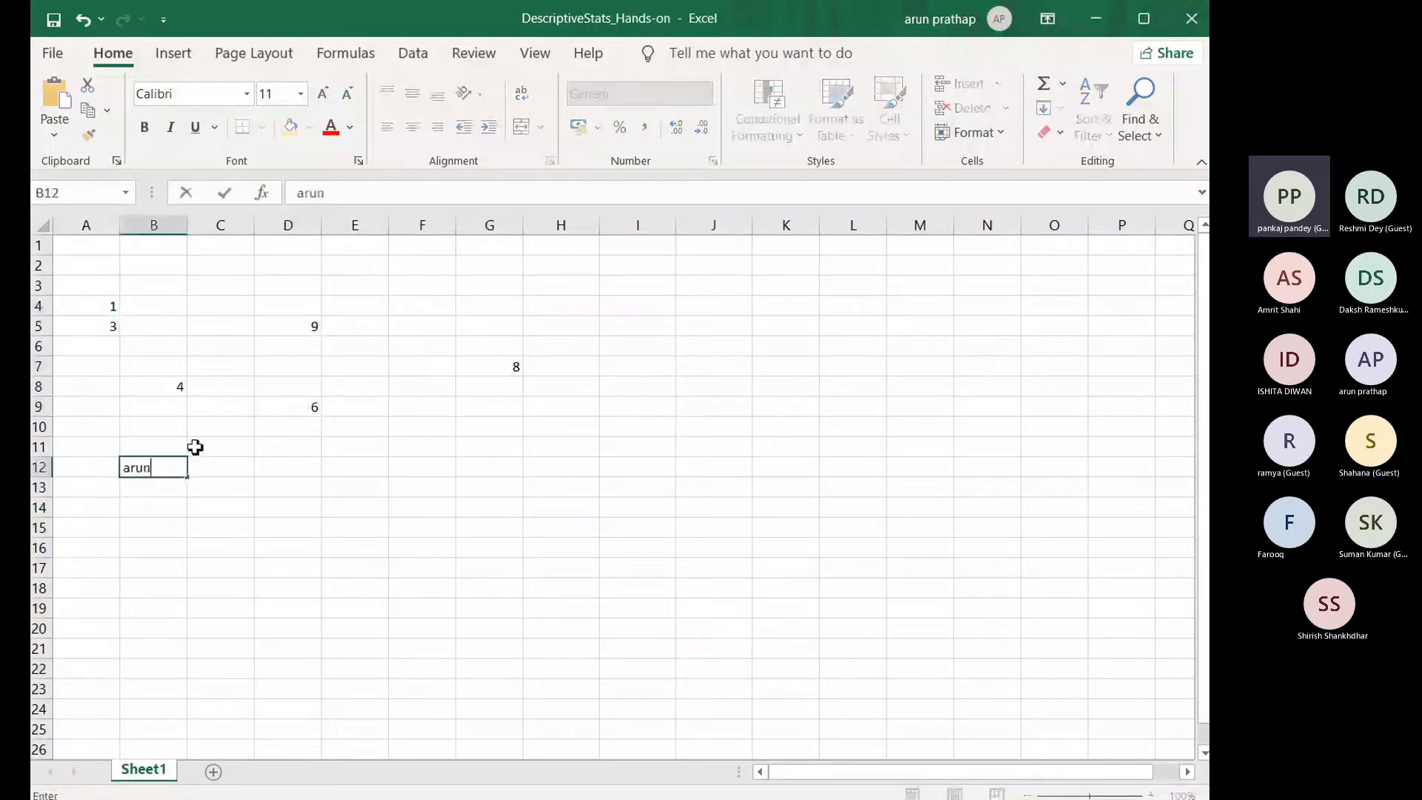
Step: Clear the contents of the entire worksheet
click(233, 346)
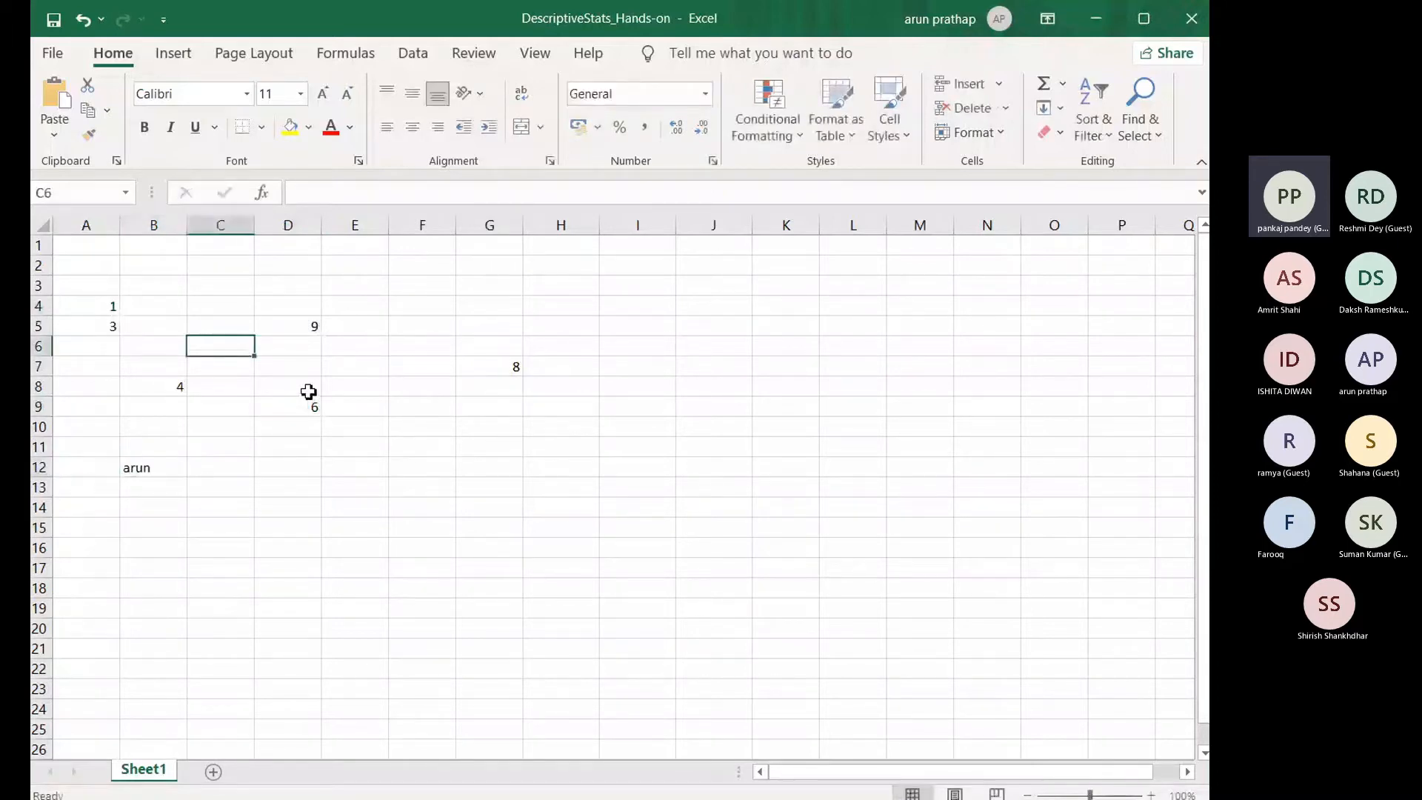
key(ctrl+a)
key(Delete)
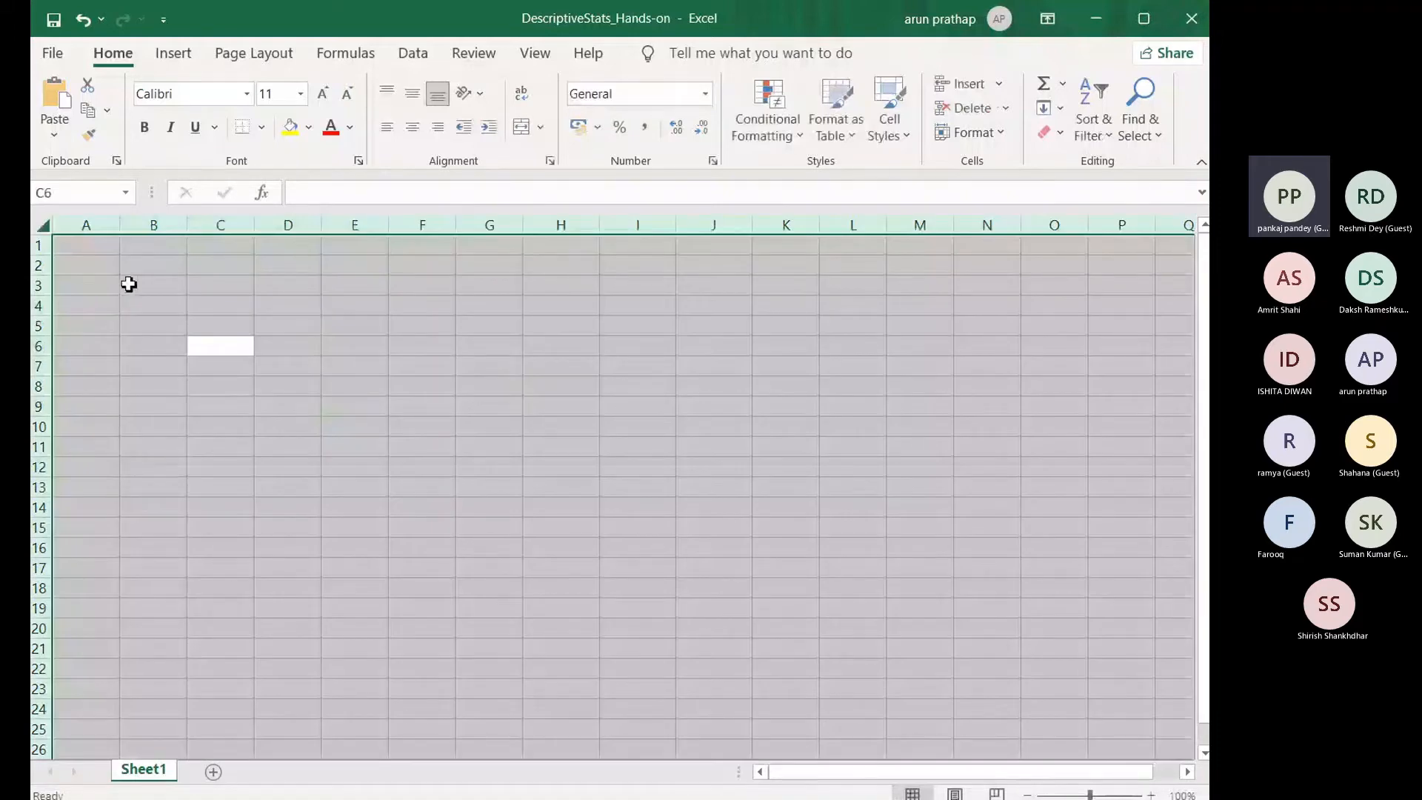
Step: Enter the numbers 1, 2, 3, 4 and 5 down column A in cells A3 to A7
click(96, 290)
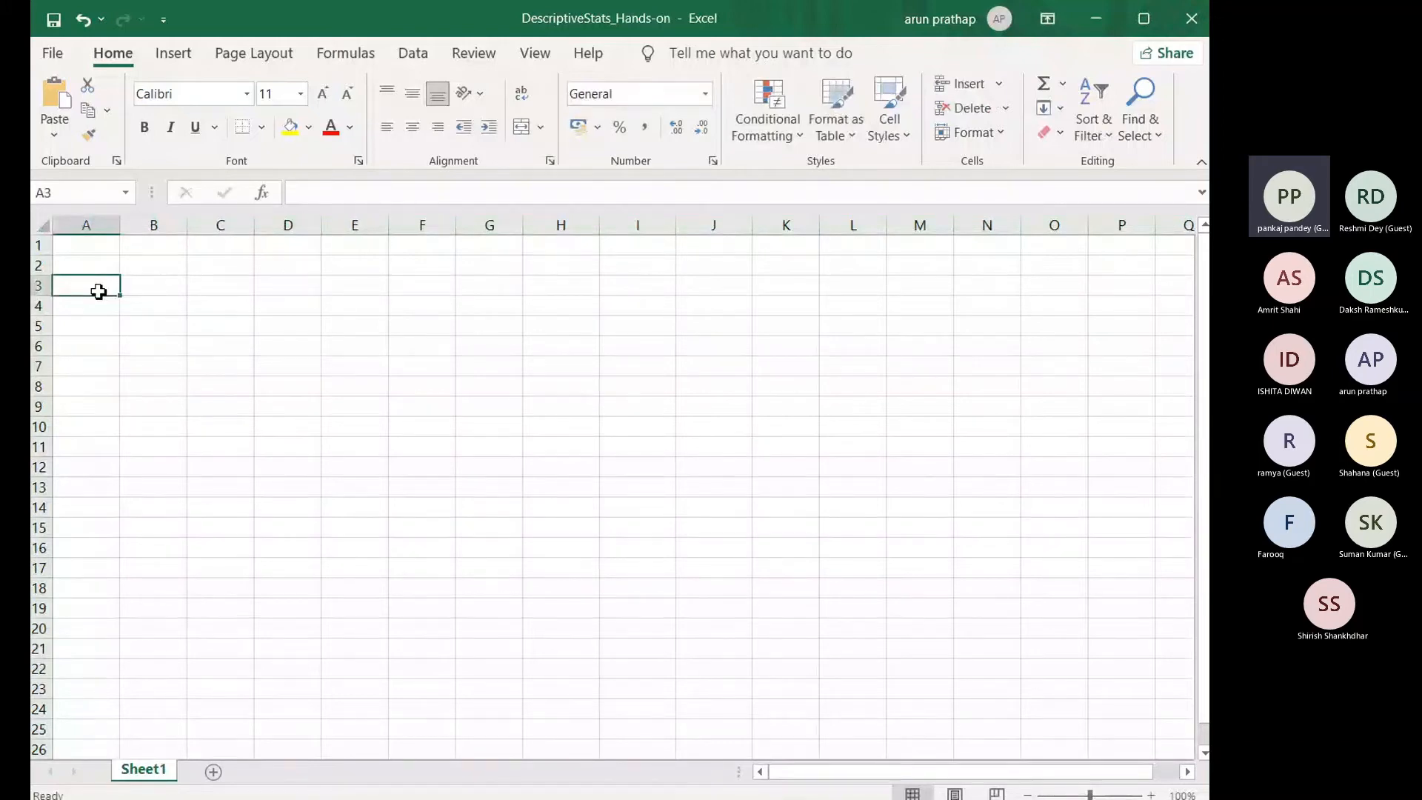
text(1)
key(Return)
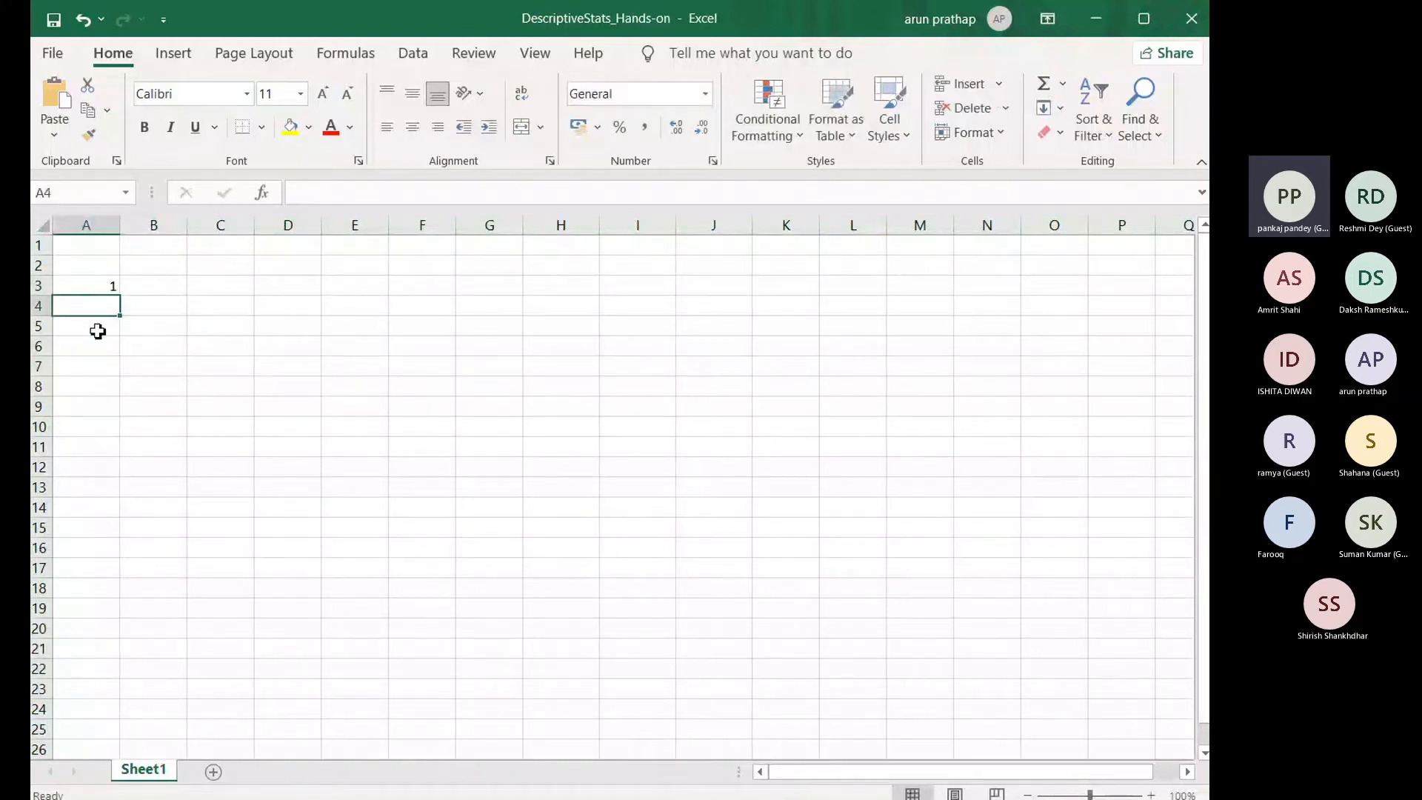
text(2)
key(Return)
text(3)
key(Return)
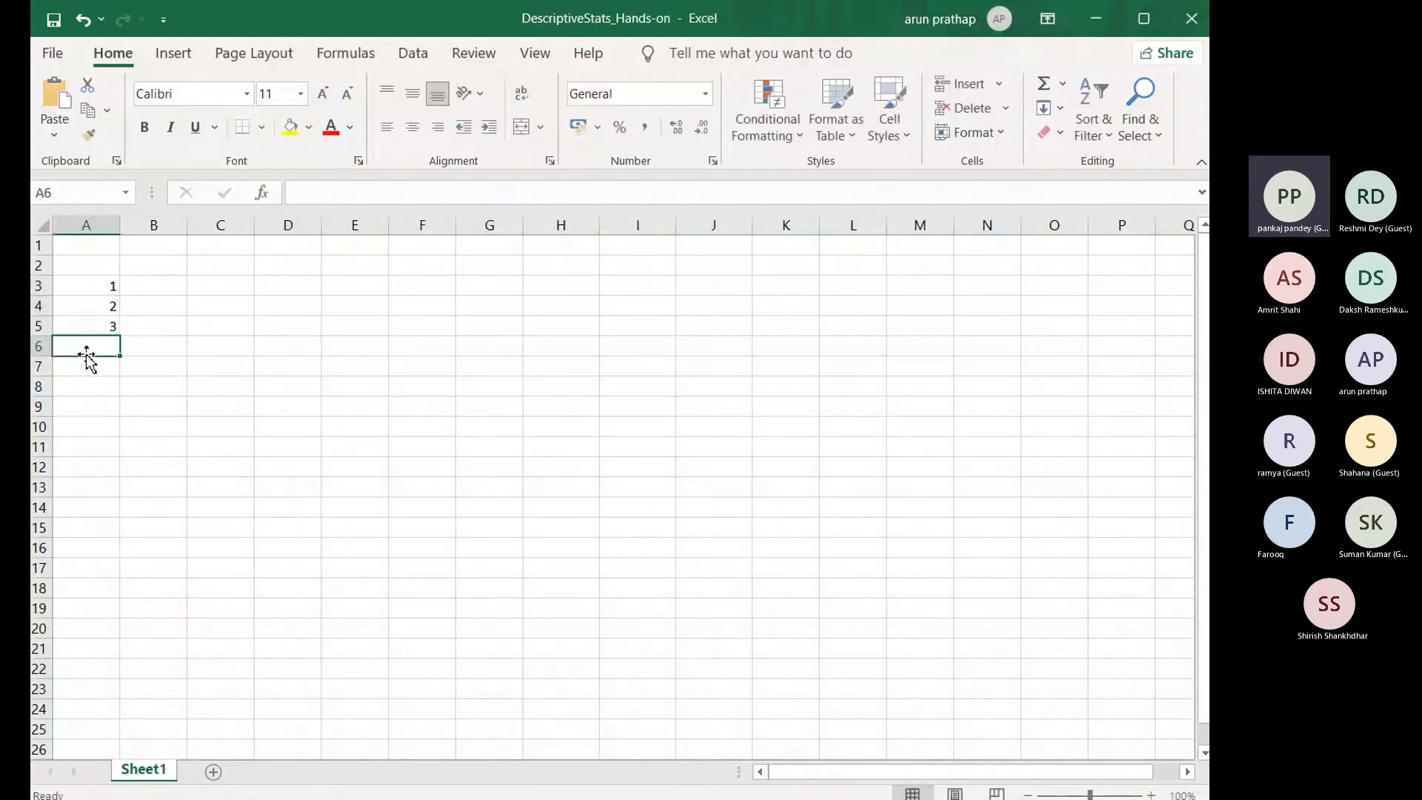
text(4)
key(Return)
text(5)
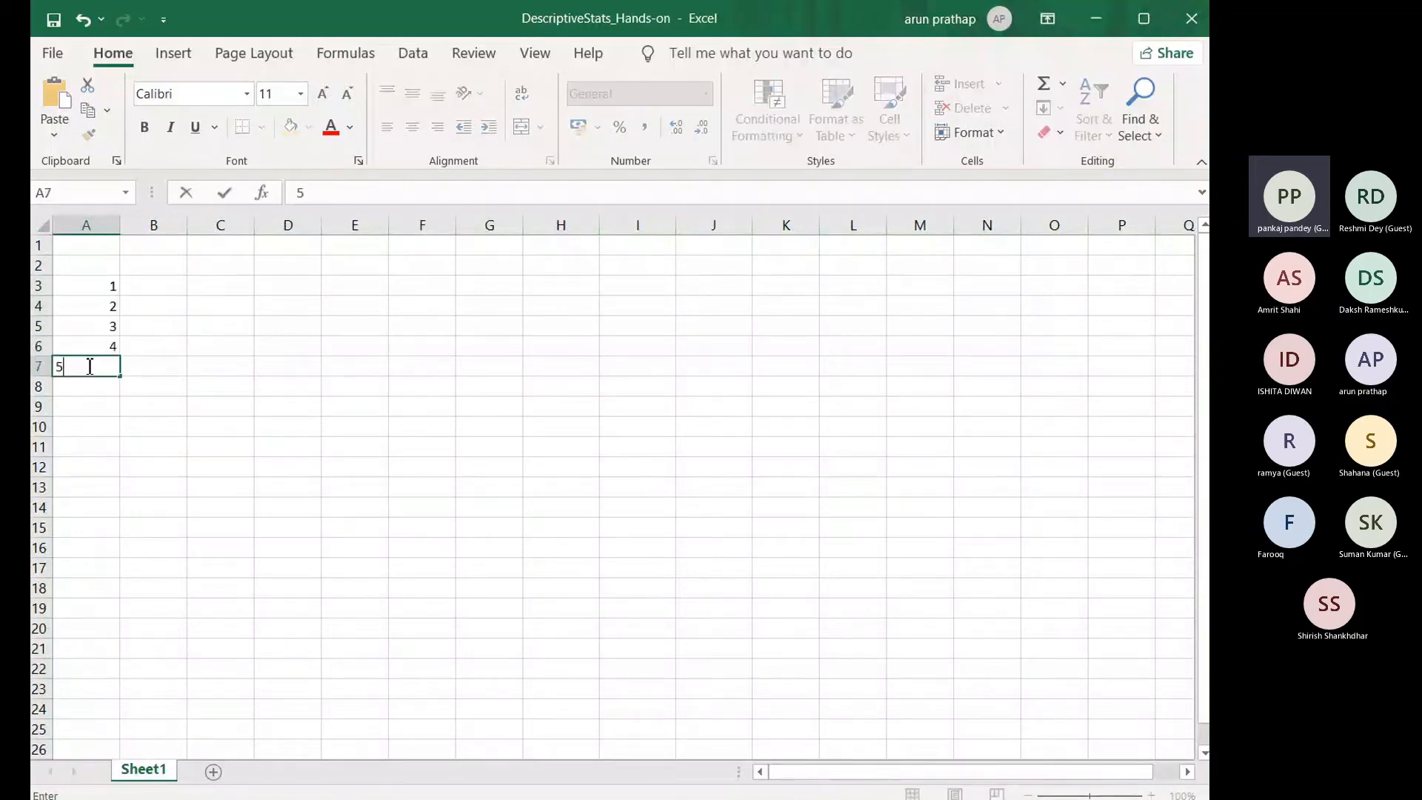
key(Return)
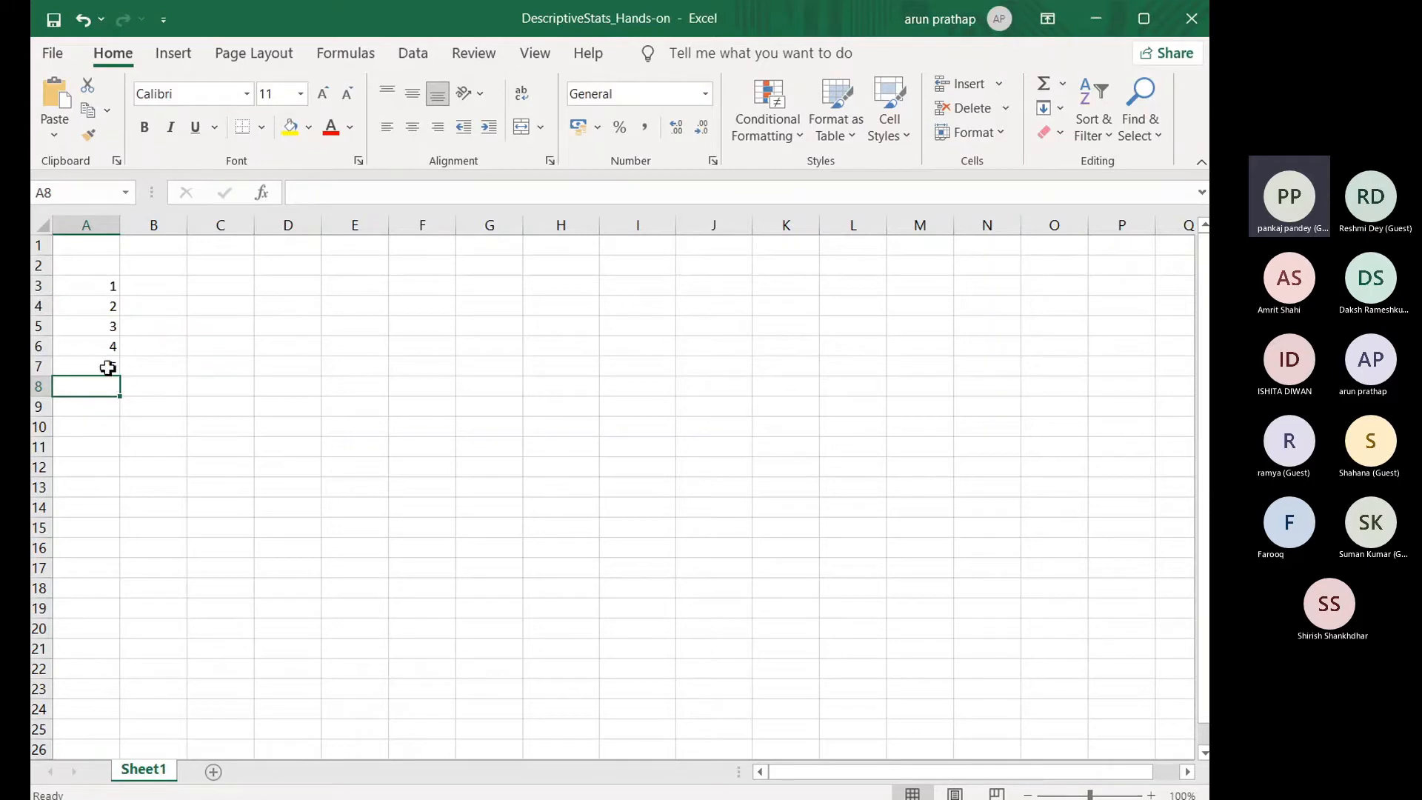
Step: Review the individual values in cells A3 to A7 one by one
mouse_move(104, 368)
mouse_down()
mouse_move(100, 334)
mouse_move(98, 347)
mouse_up()
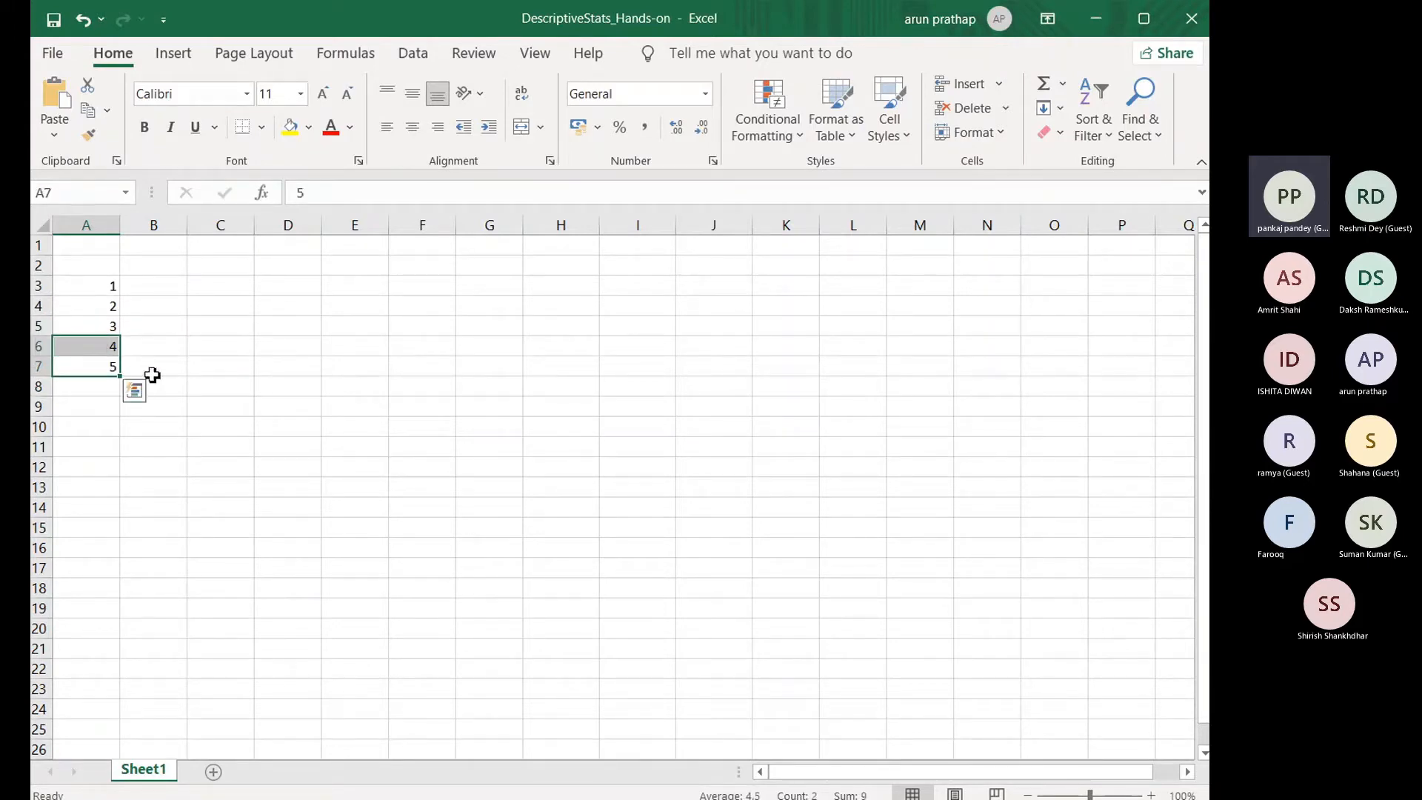
click(152, 373)
click(106, 288)
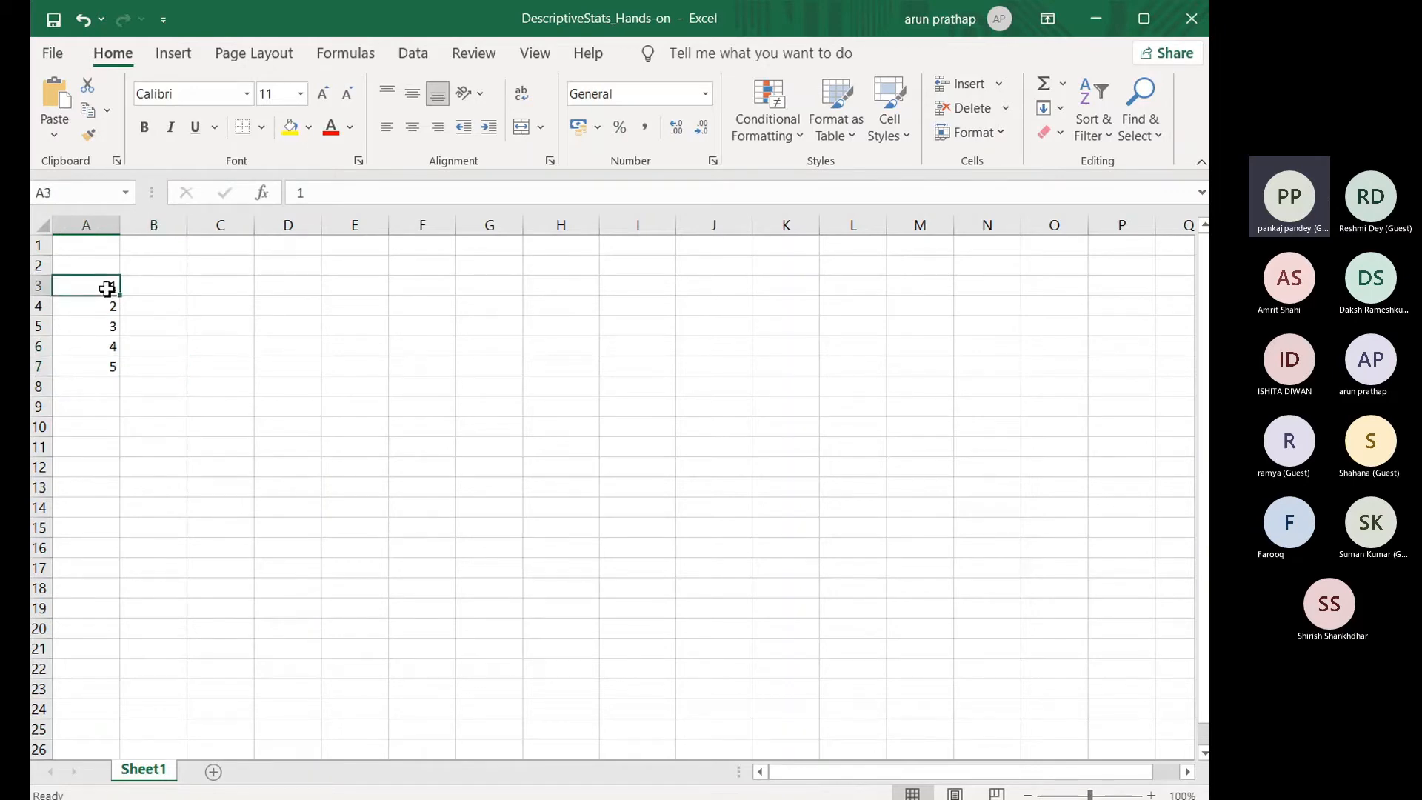
click(102, 305)
click(104, 325)
click(104, 345)
click(100, 366)
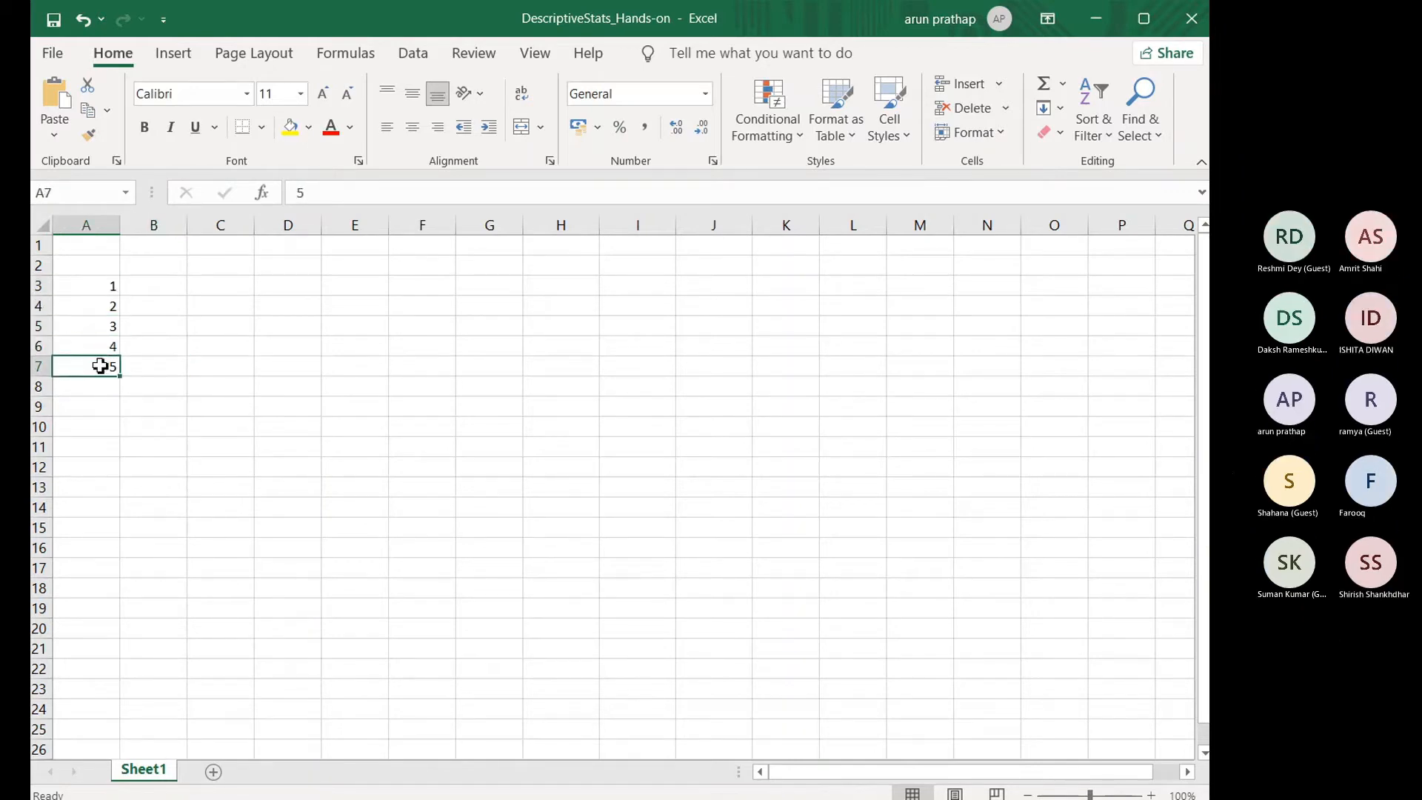
click(142, 289)
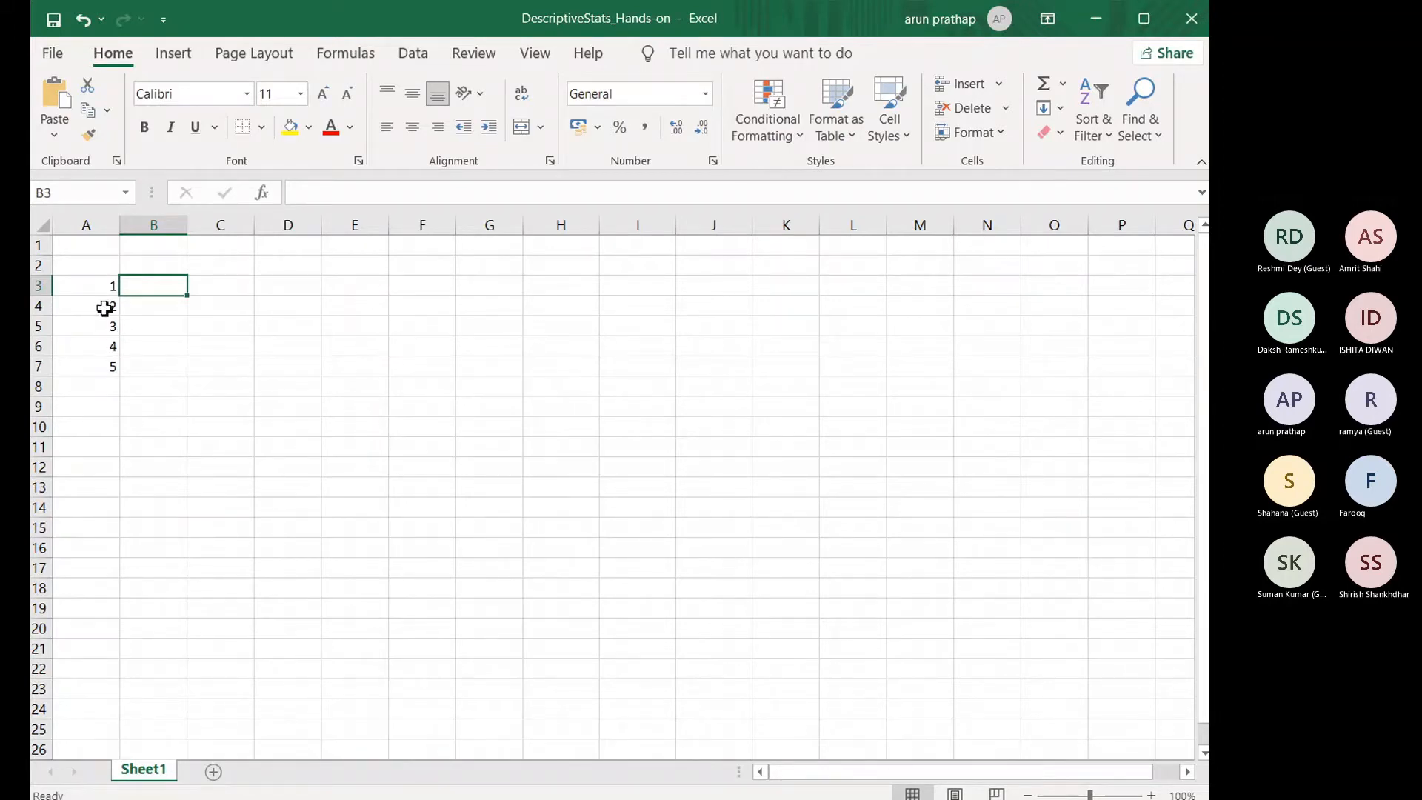
click(105, 330)
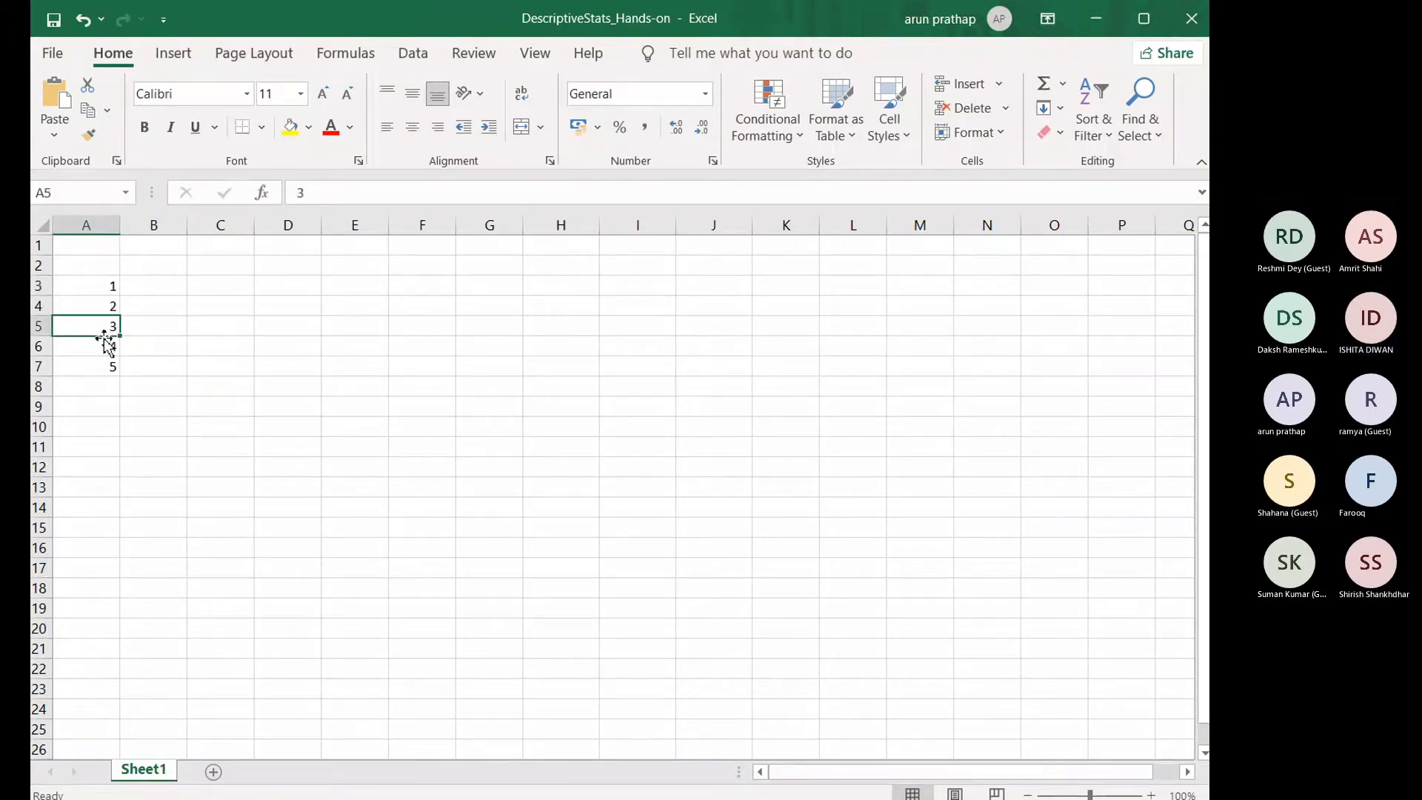
click(105, 349)
click(102, 368)
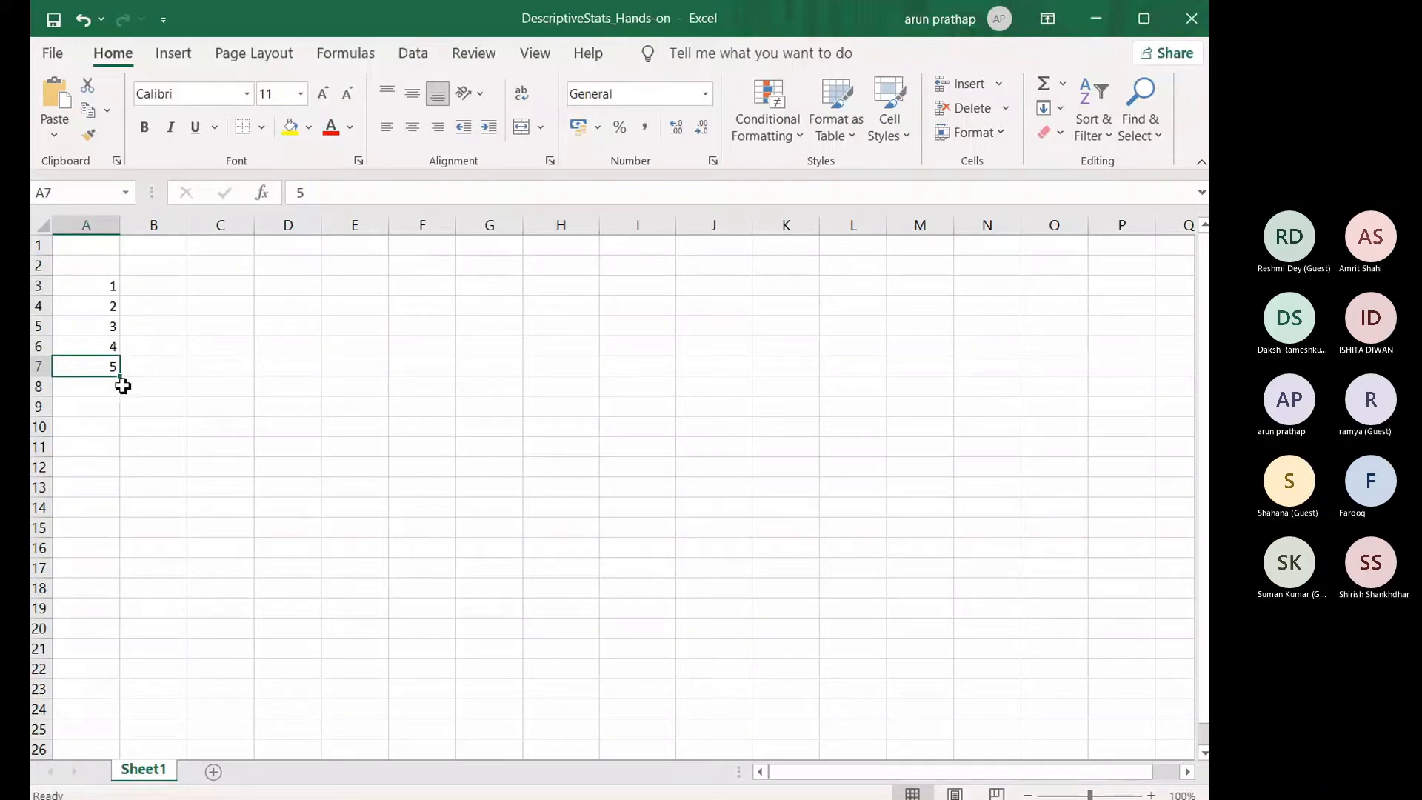
Step: Enter the label "mean" in cell B9 and move on to C9
click(169, 414)
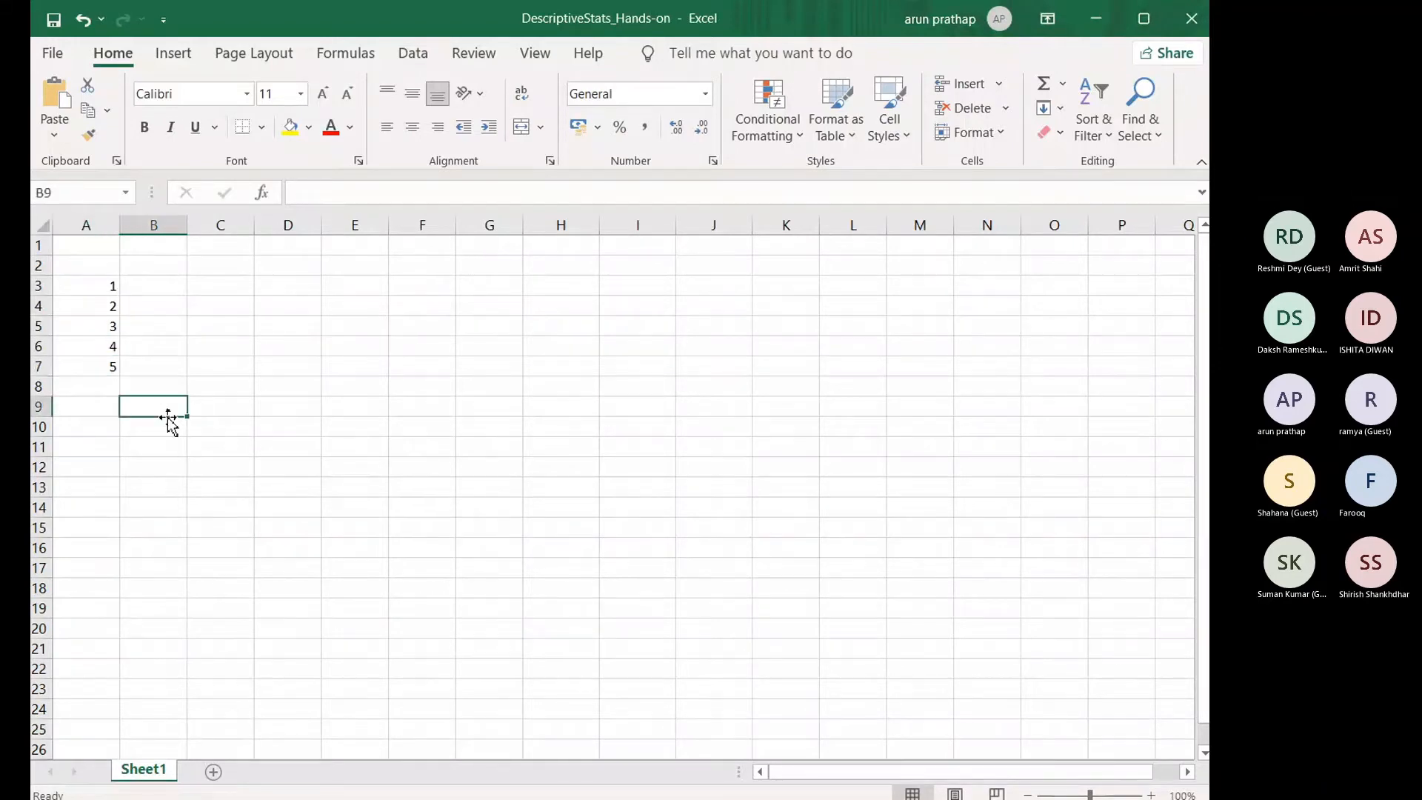
text(mean)
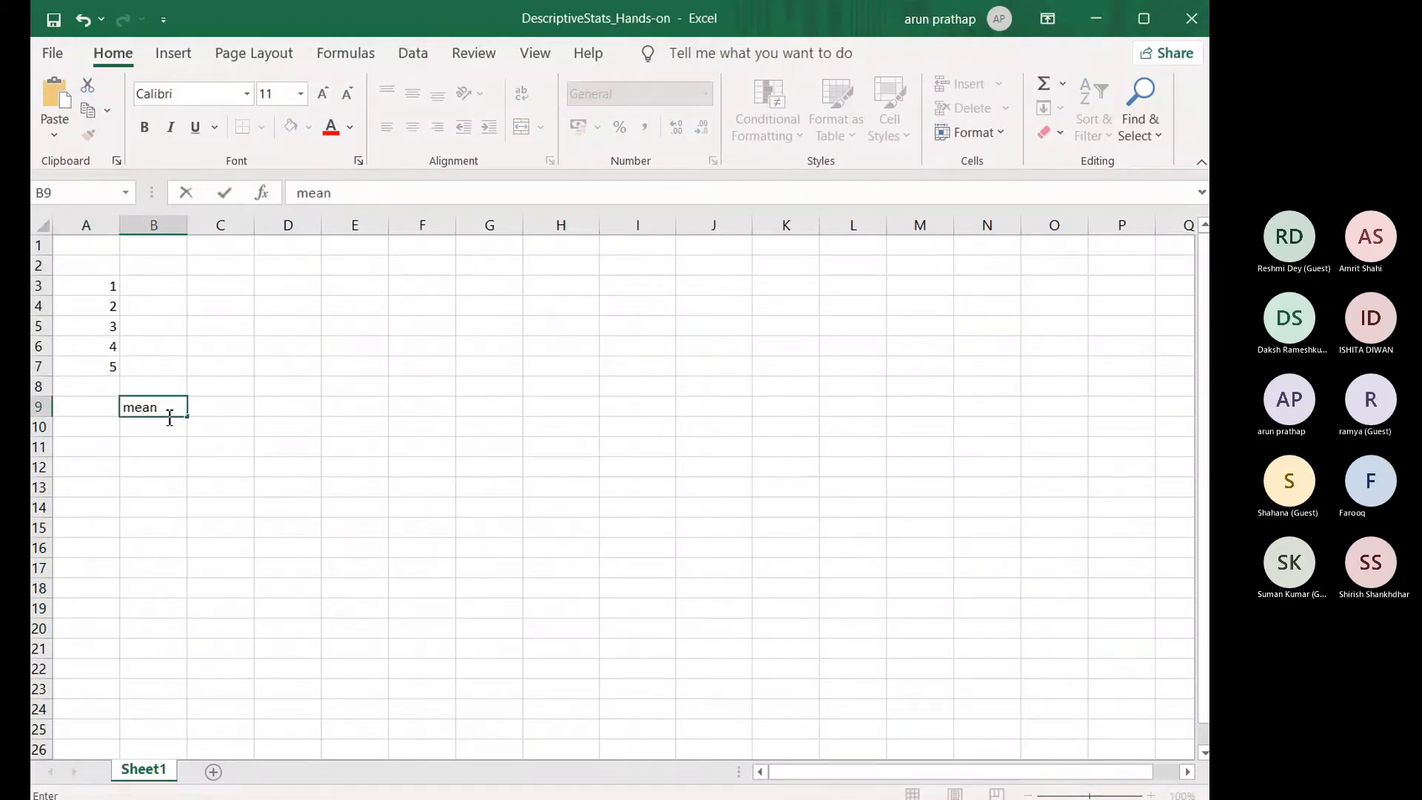
key(Tab)
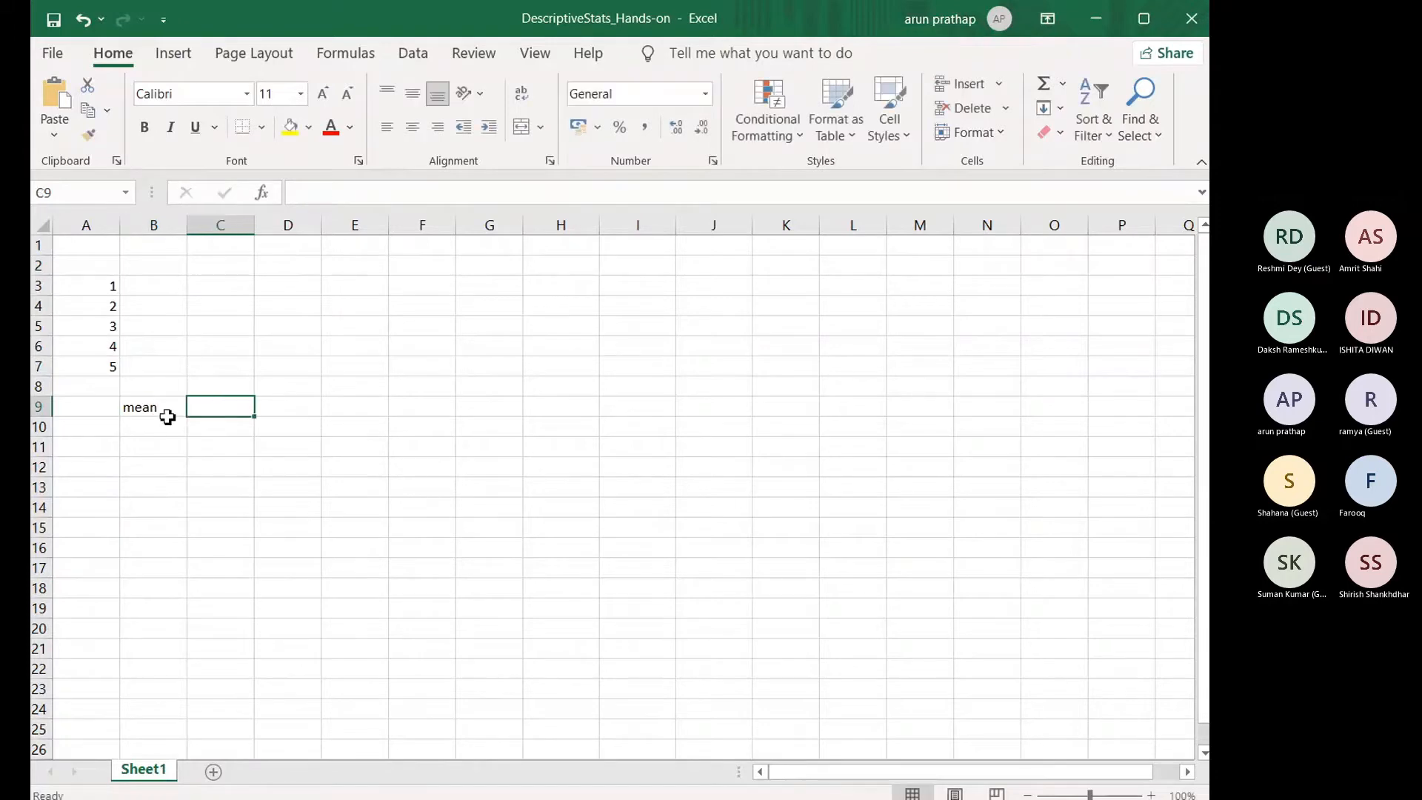
Step: Enter 3 as the mean in C9, and add the label "median" in B10 with the value 3 in C10
text(3)
click(150, 426)
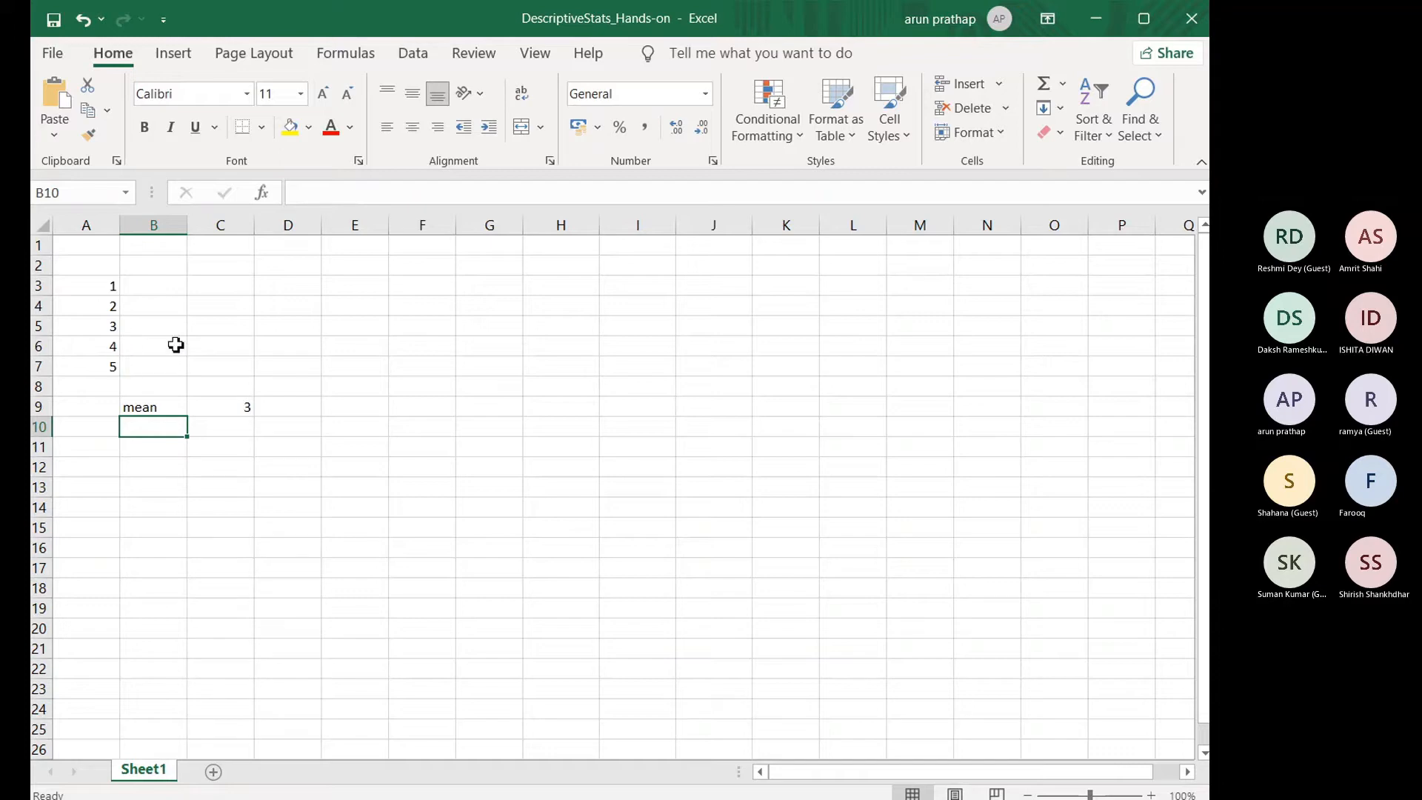
text(mediqn)
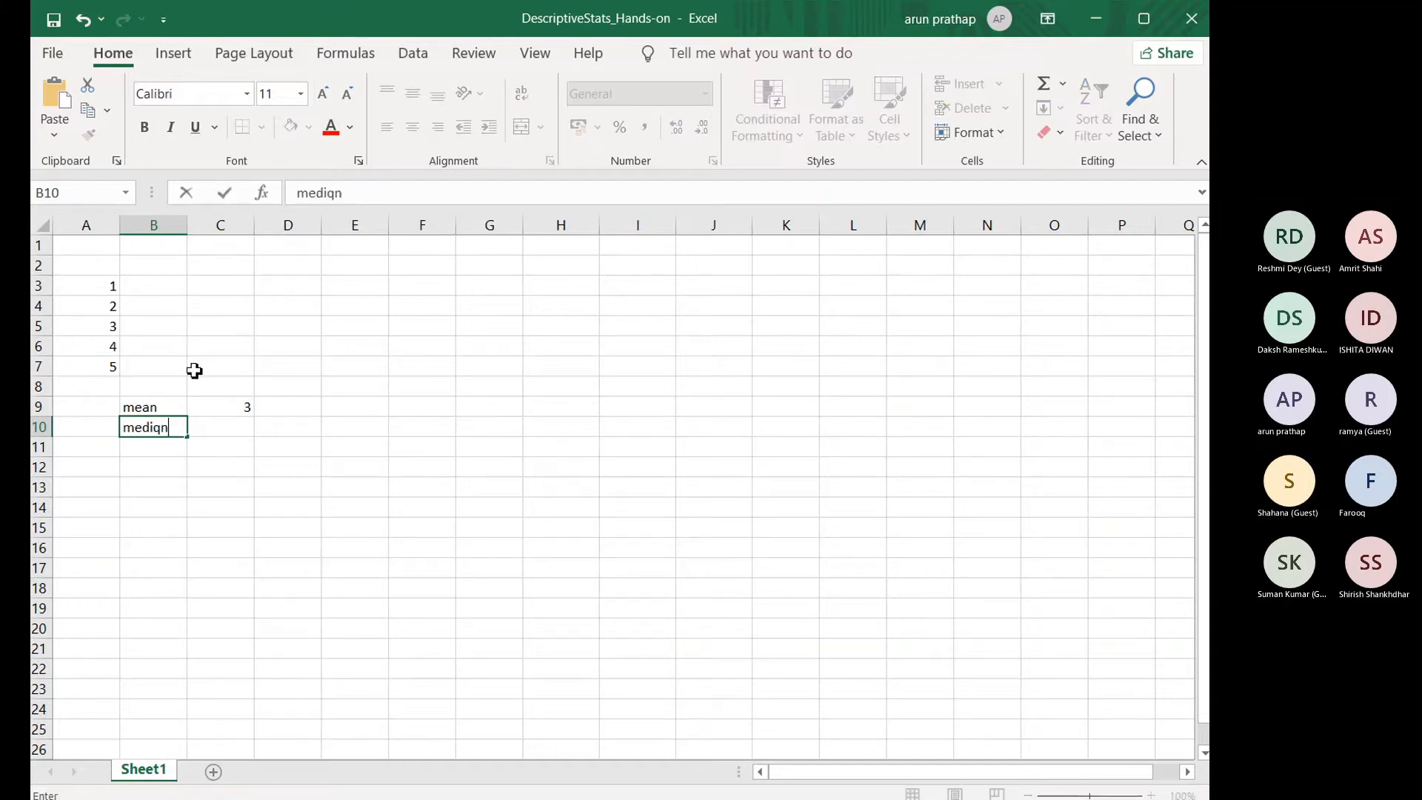
key(BackSpace)
key(BackSpace)
text(an)
key(Tab)
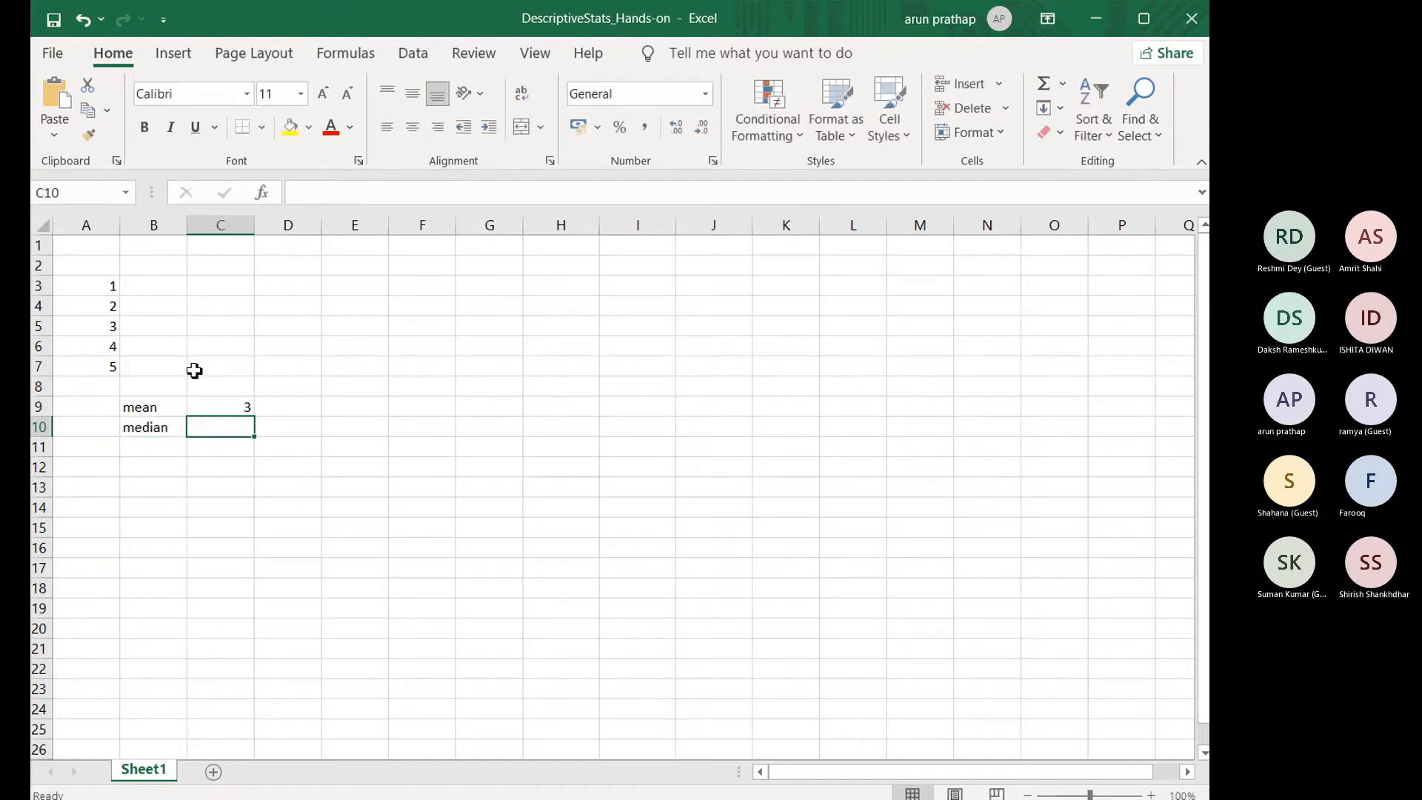
text(3)
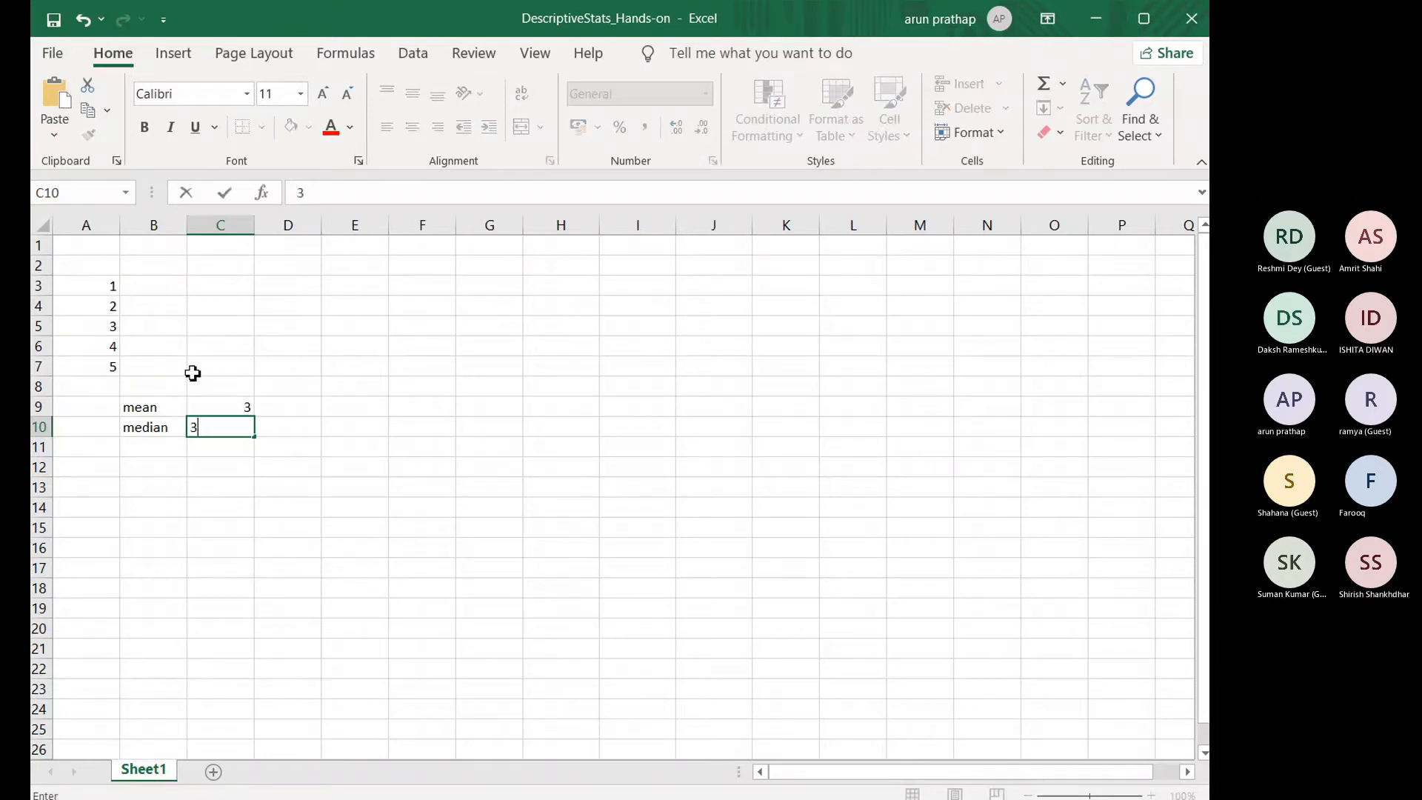
Step: Enter the label "mode" in B11 and leave its value cell C11 empty
click(160, 452)
text(mode)
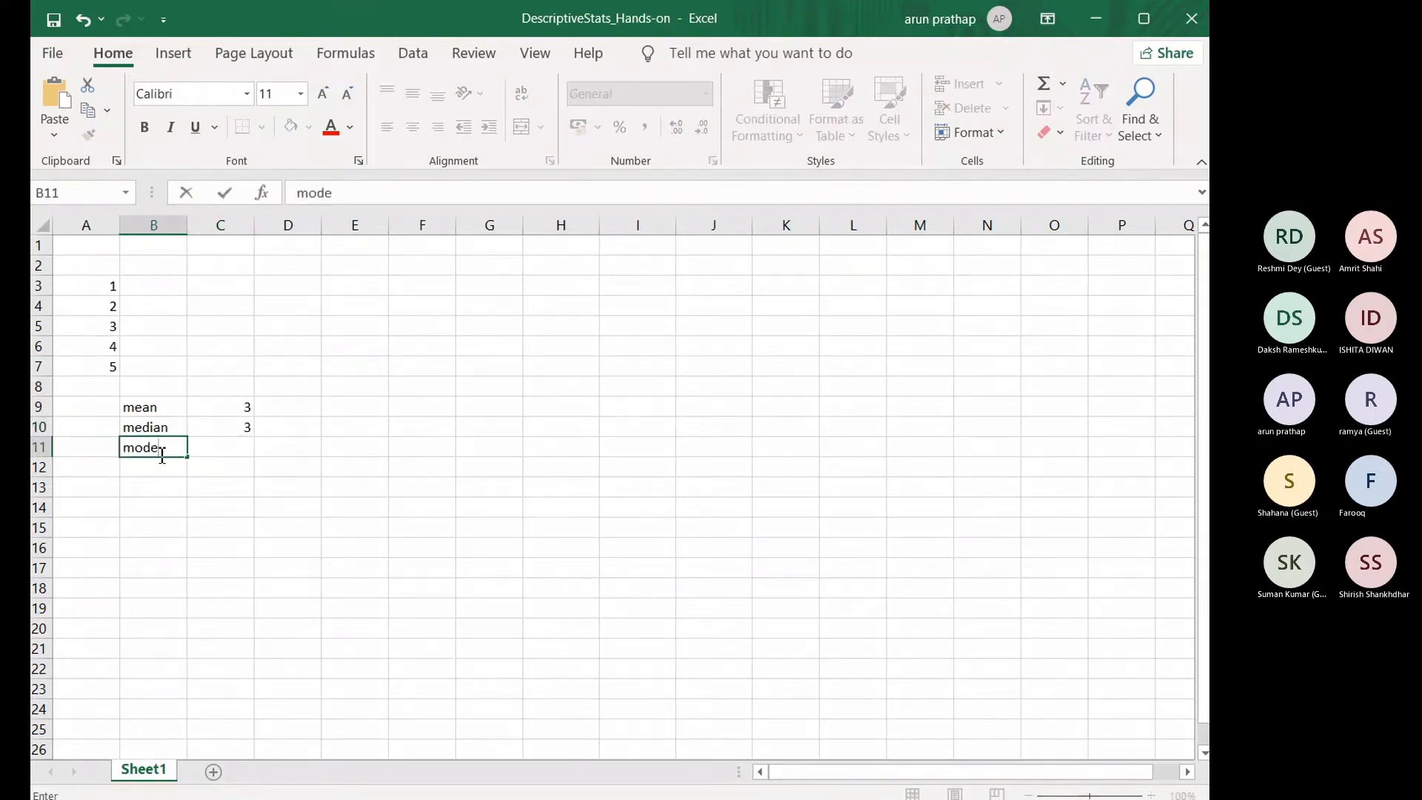
key(Tab)
text(-)
click(199, 367)
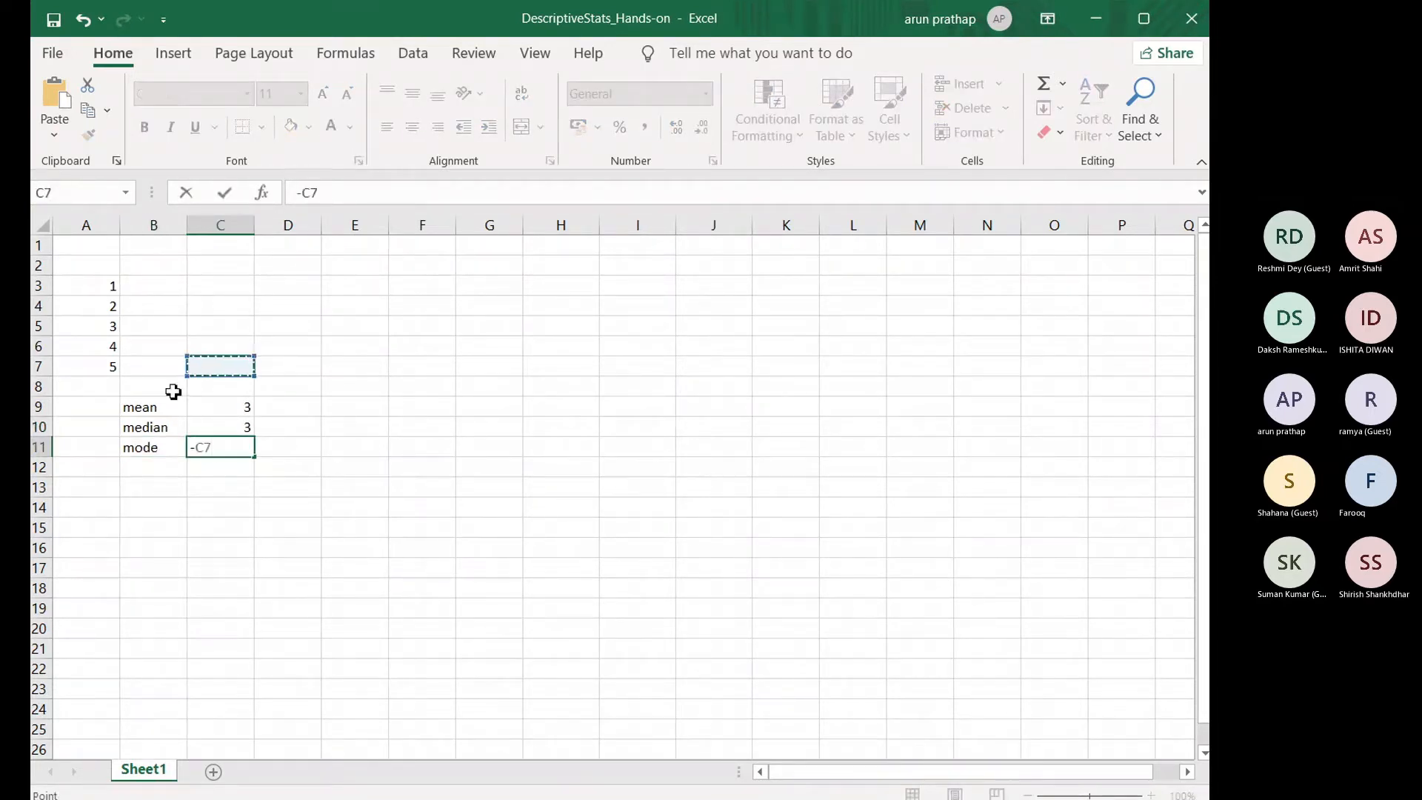
key(BackSpace)
key(BackSpace)
key(BackSpace)
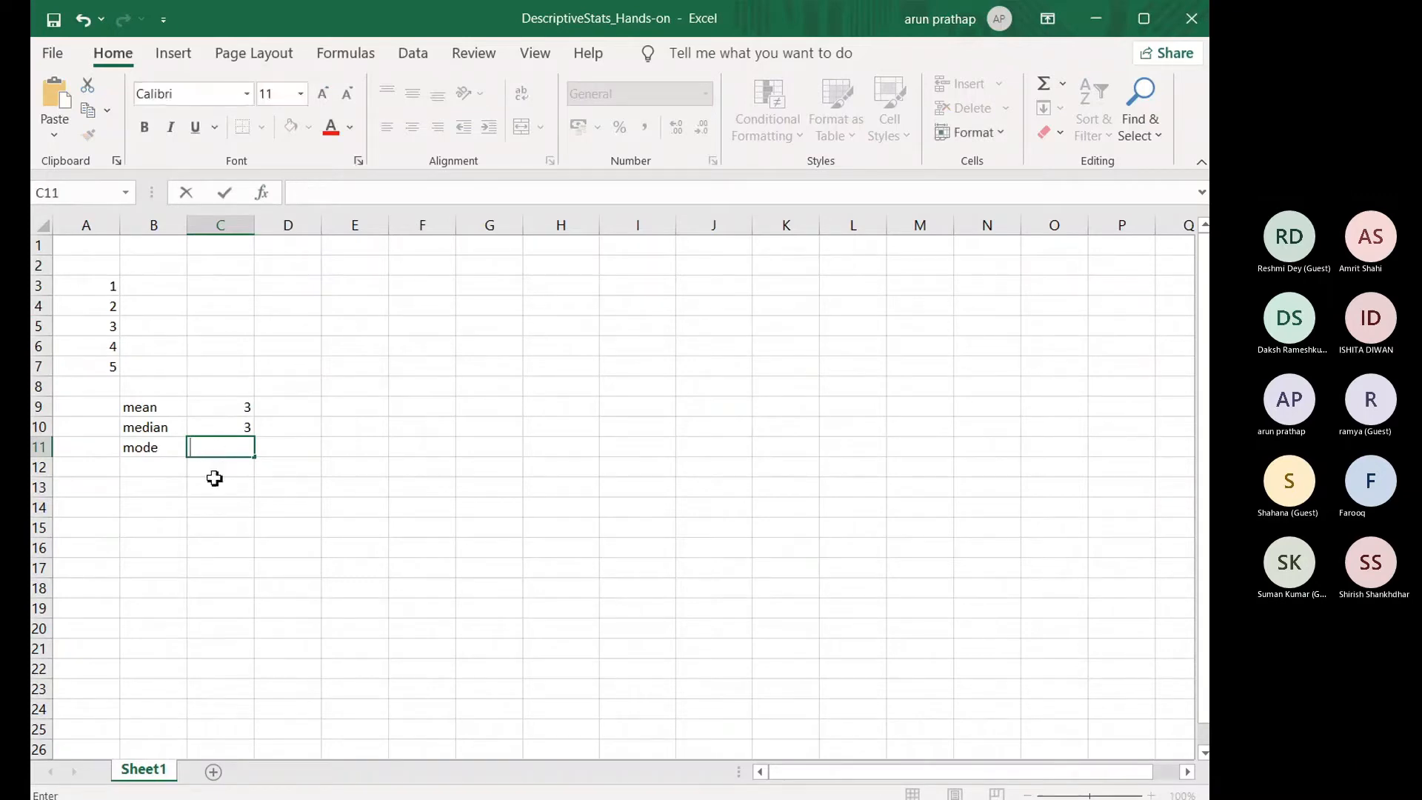
key(Return)
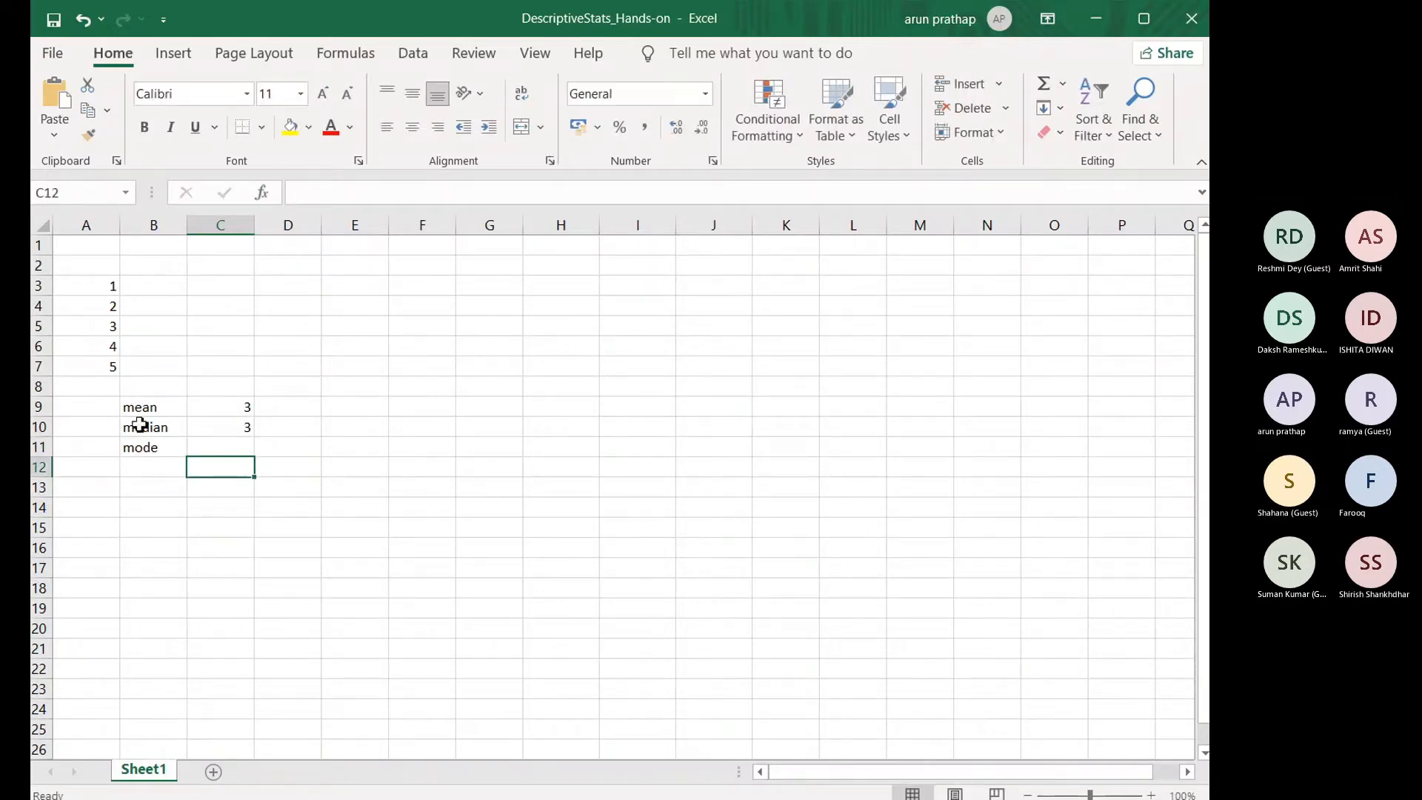
Step: Clear the mean, median and mode labels and values from cells B9 to C11
click(149, 468)
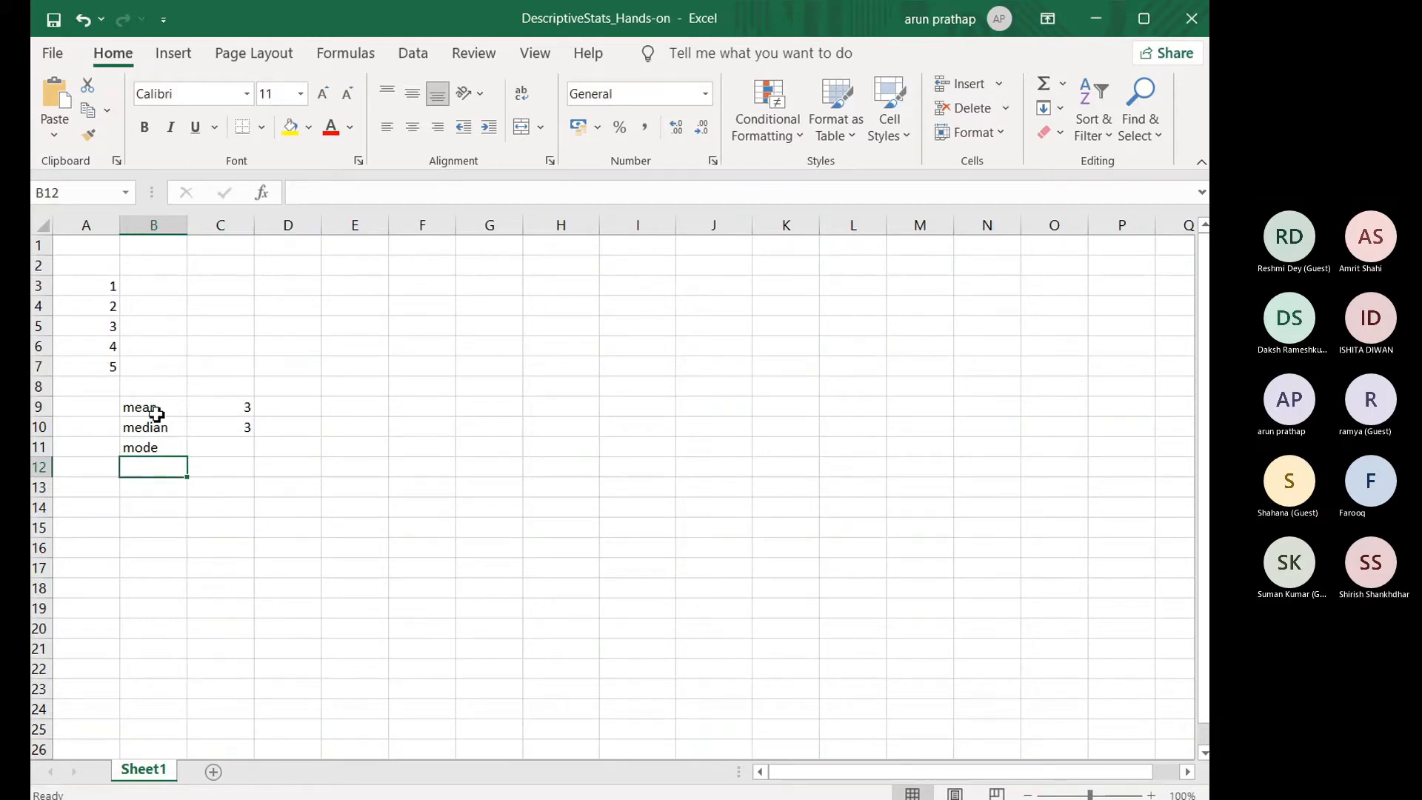
drag(155, 409, 221, 456)
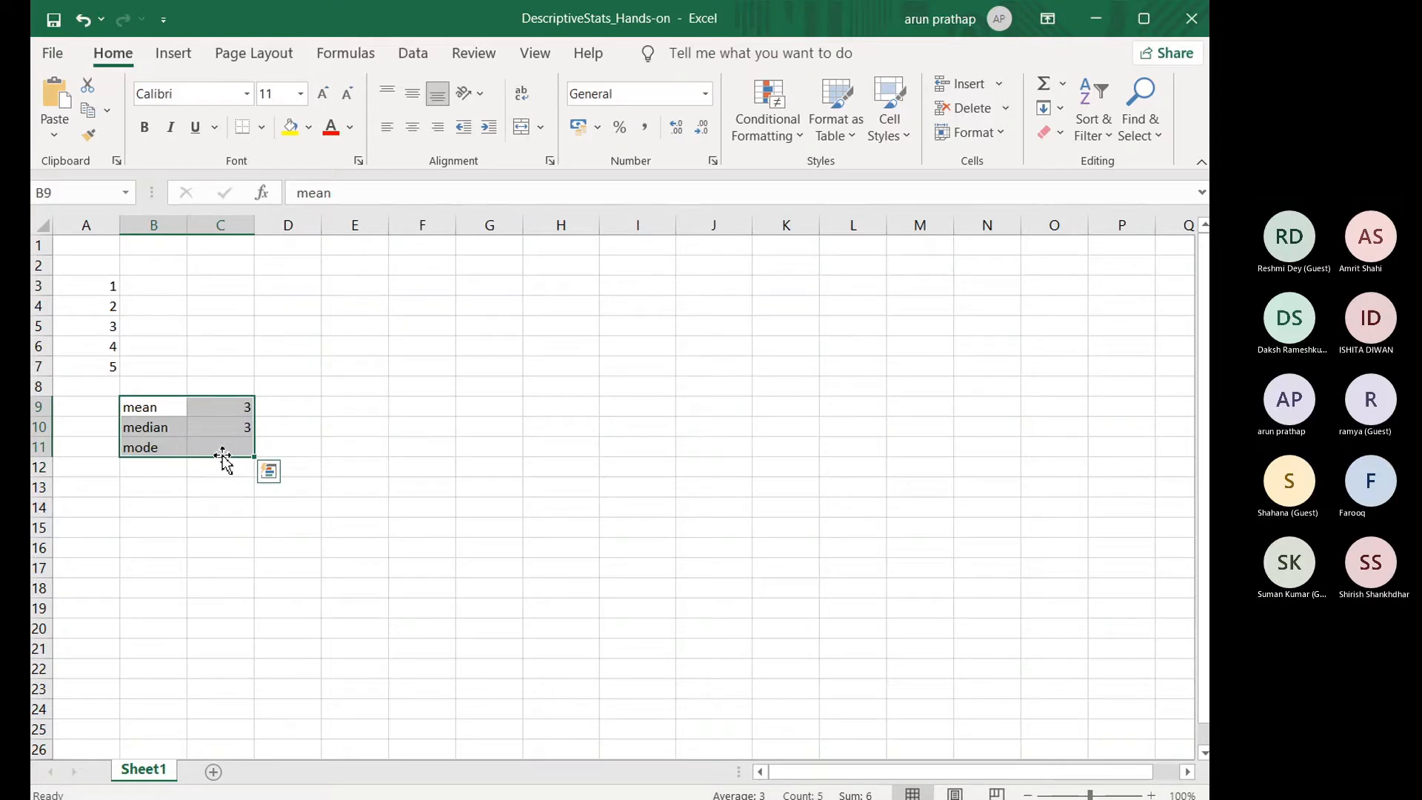
key(Delete)
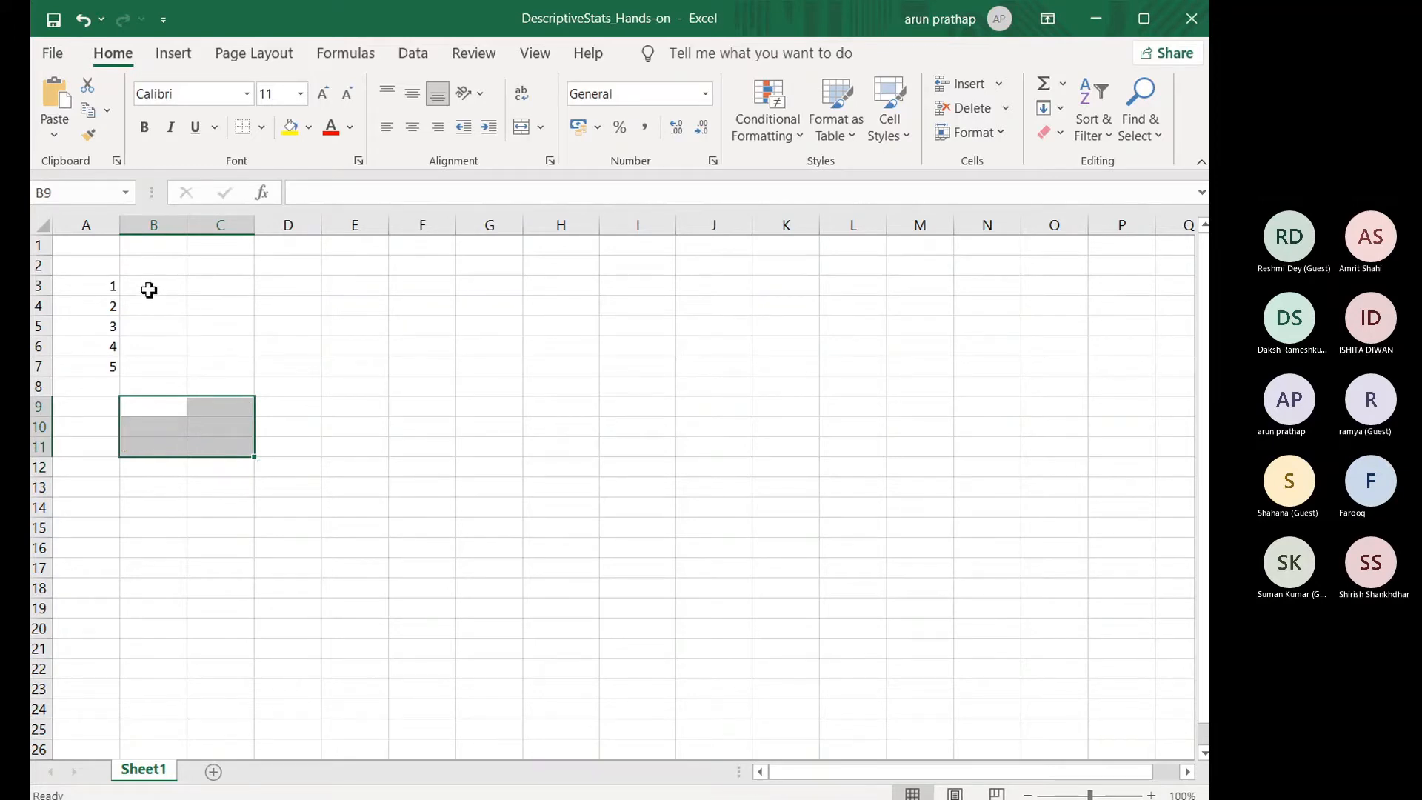
Step: Enter the label "mean" in A2 above the number list and the value 3 in B2
click(152, 265)
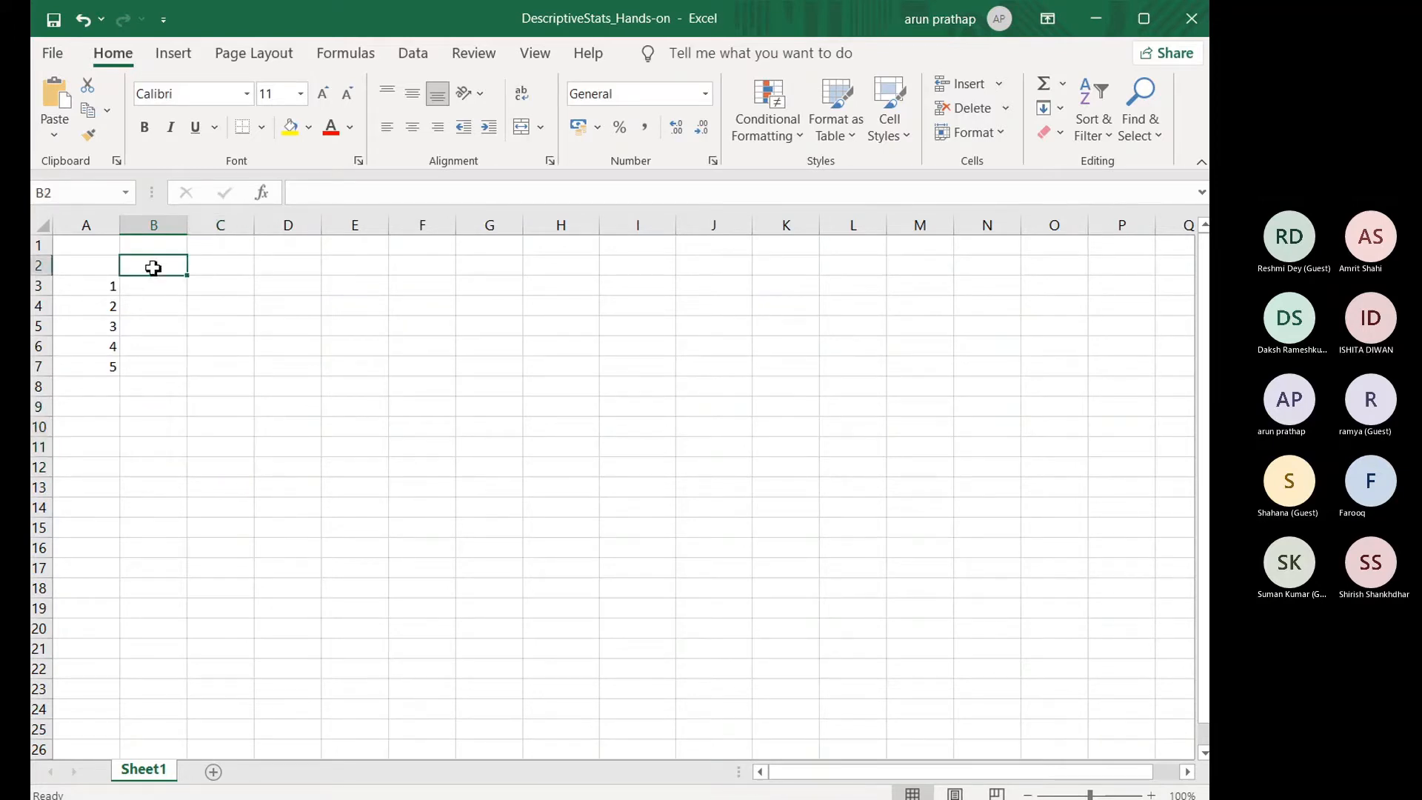
click(104, 268)
text(mena)
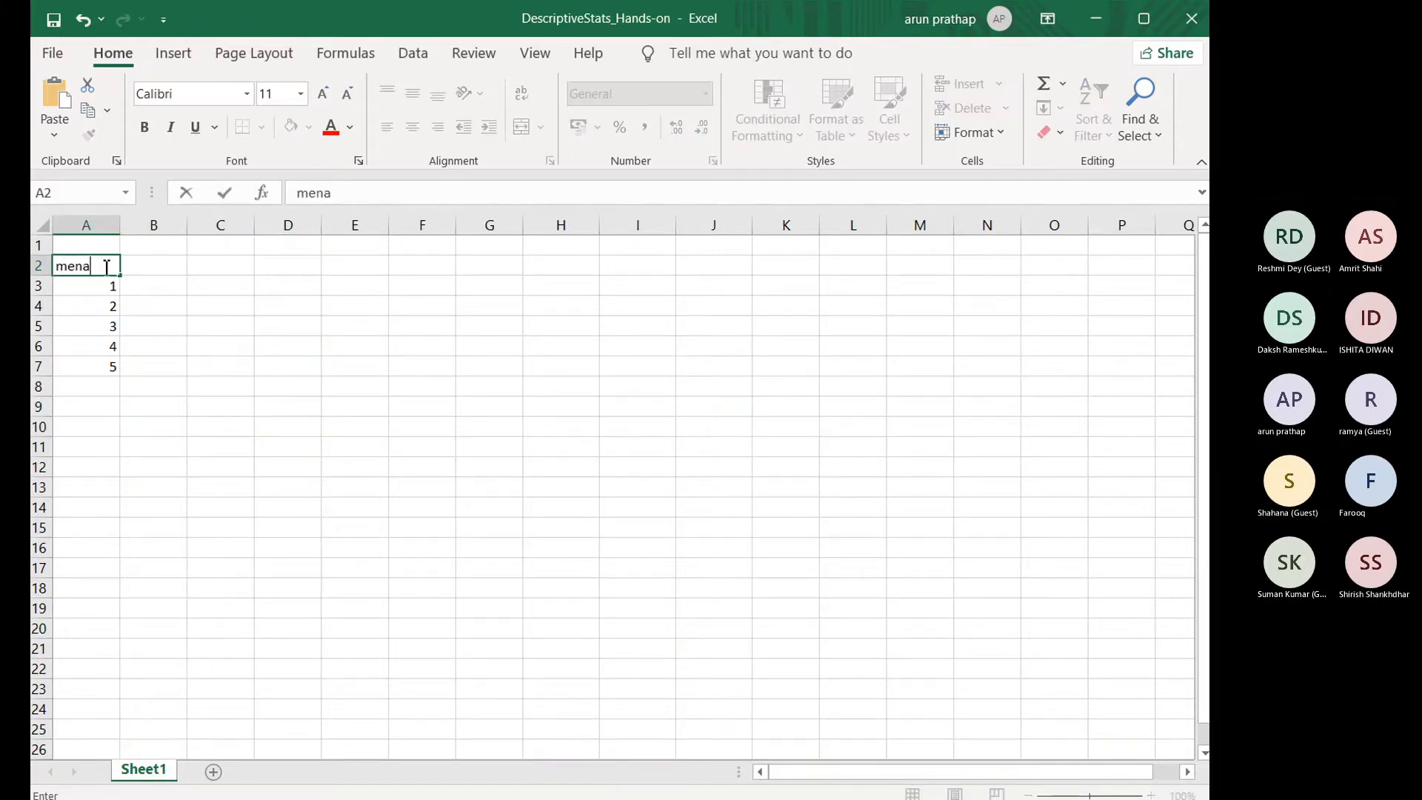
key(BackSpace)
key(BackSpace)
text(an)
click(150, 269)
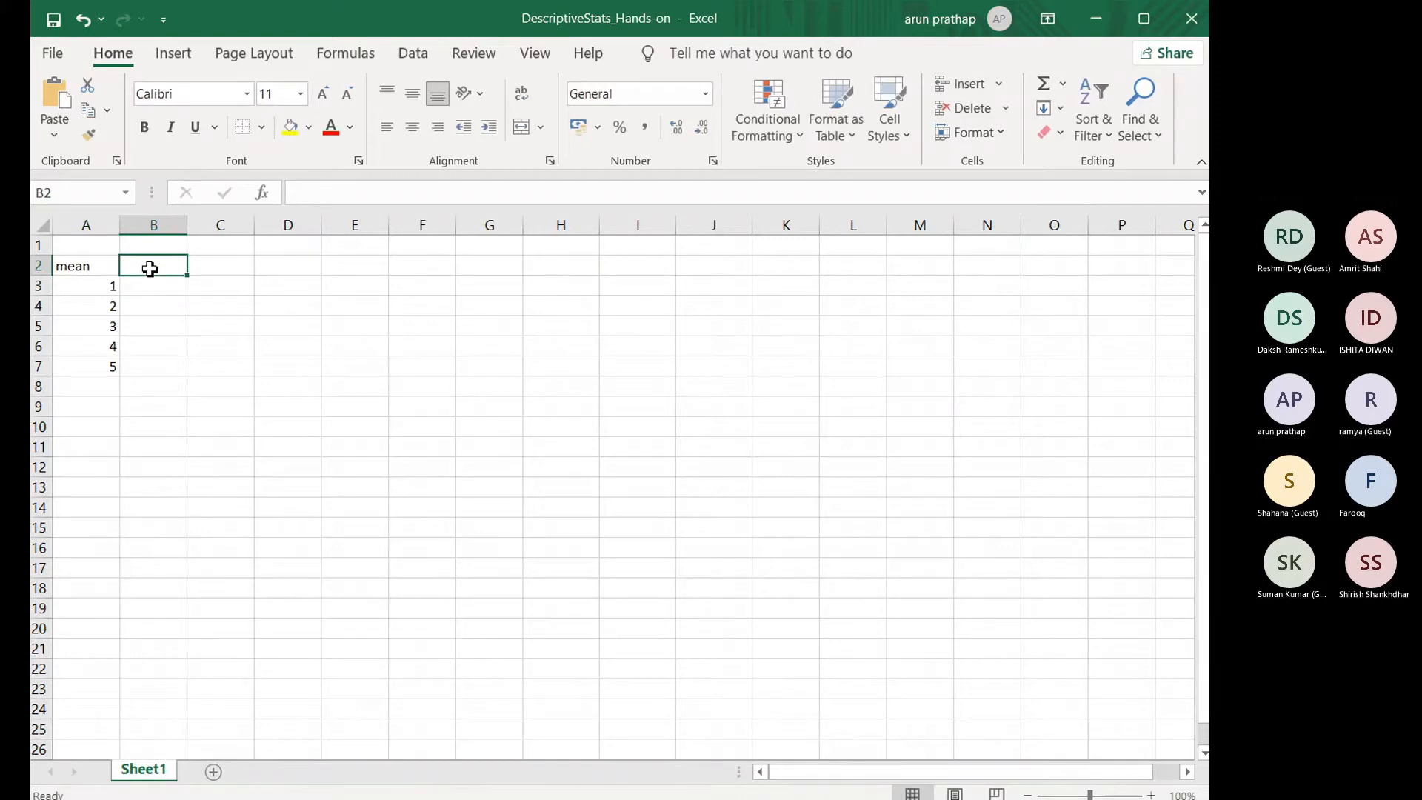
text(3)
key(Return)
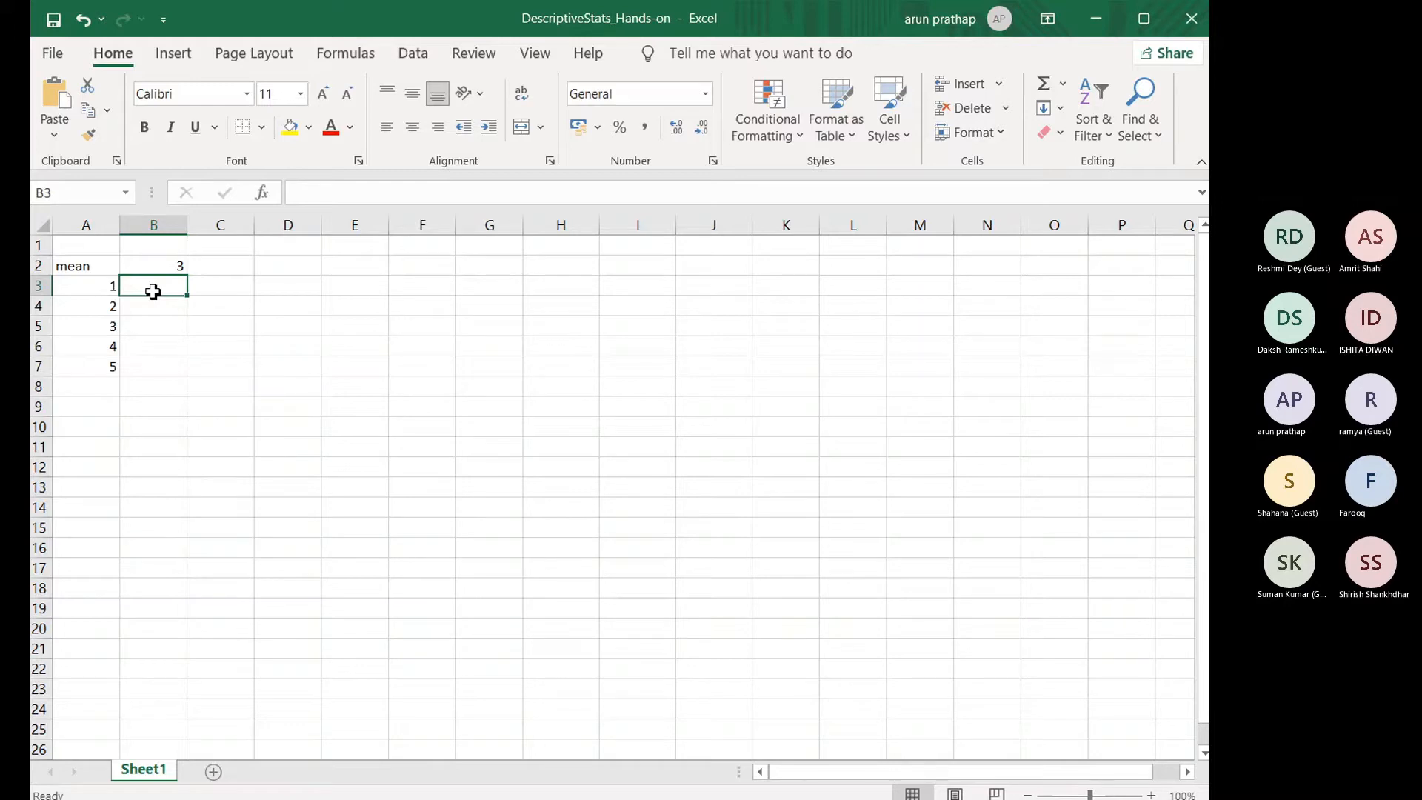
Step: Enter the formula =A3-B2 in B3 to subtract the mean from the first number
text(=)
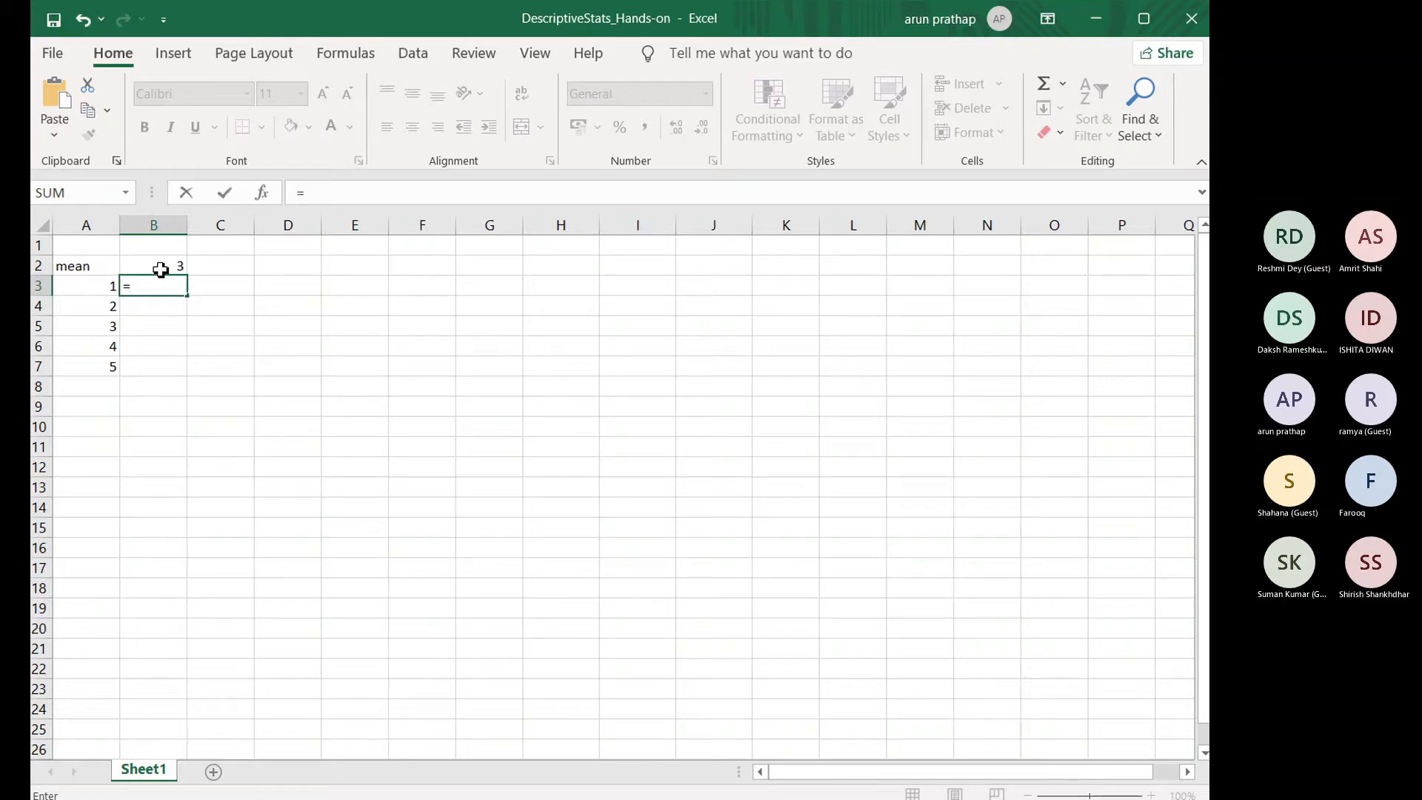
click(99, 292)
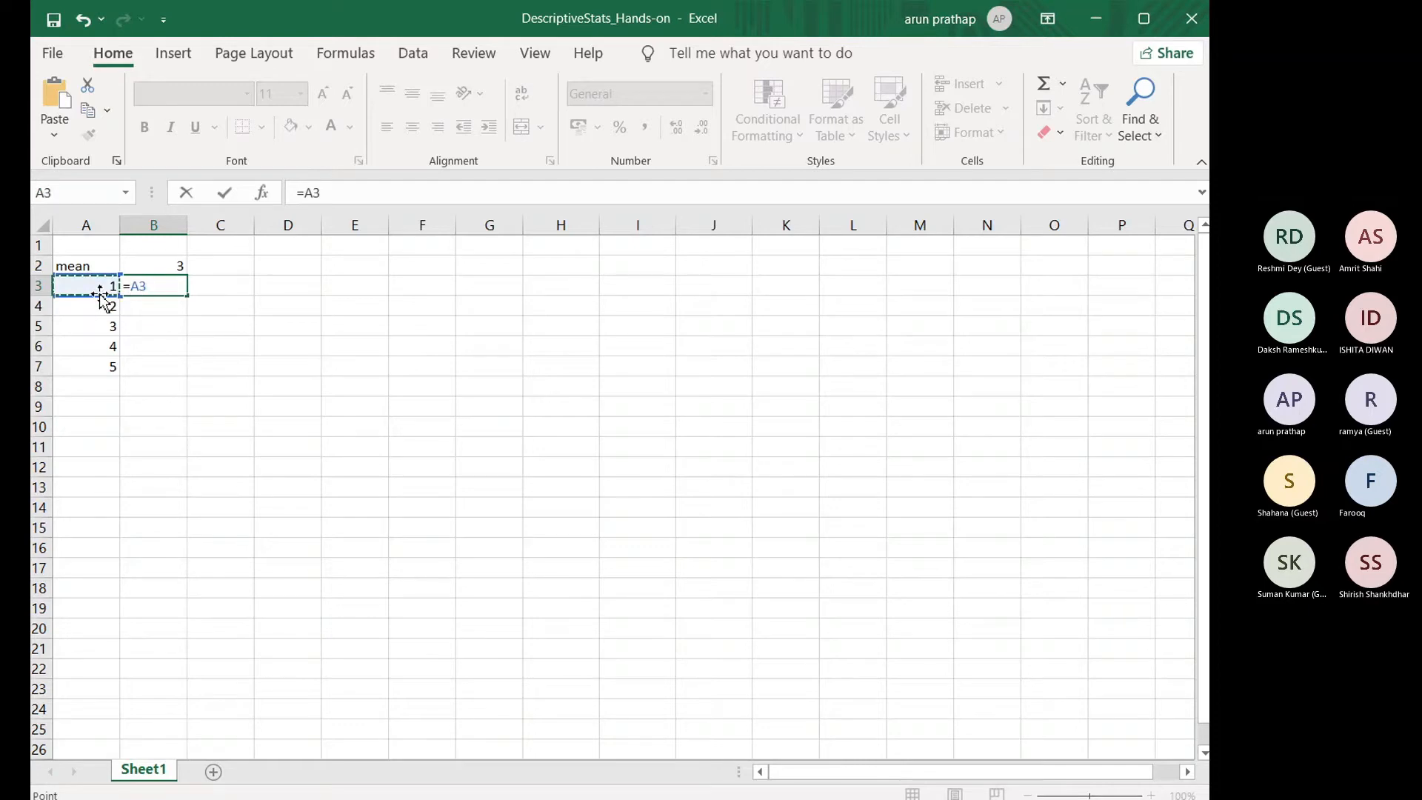
text(-)
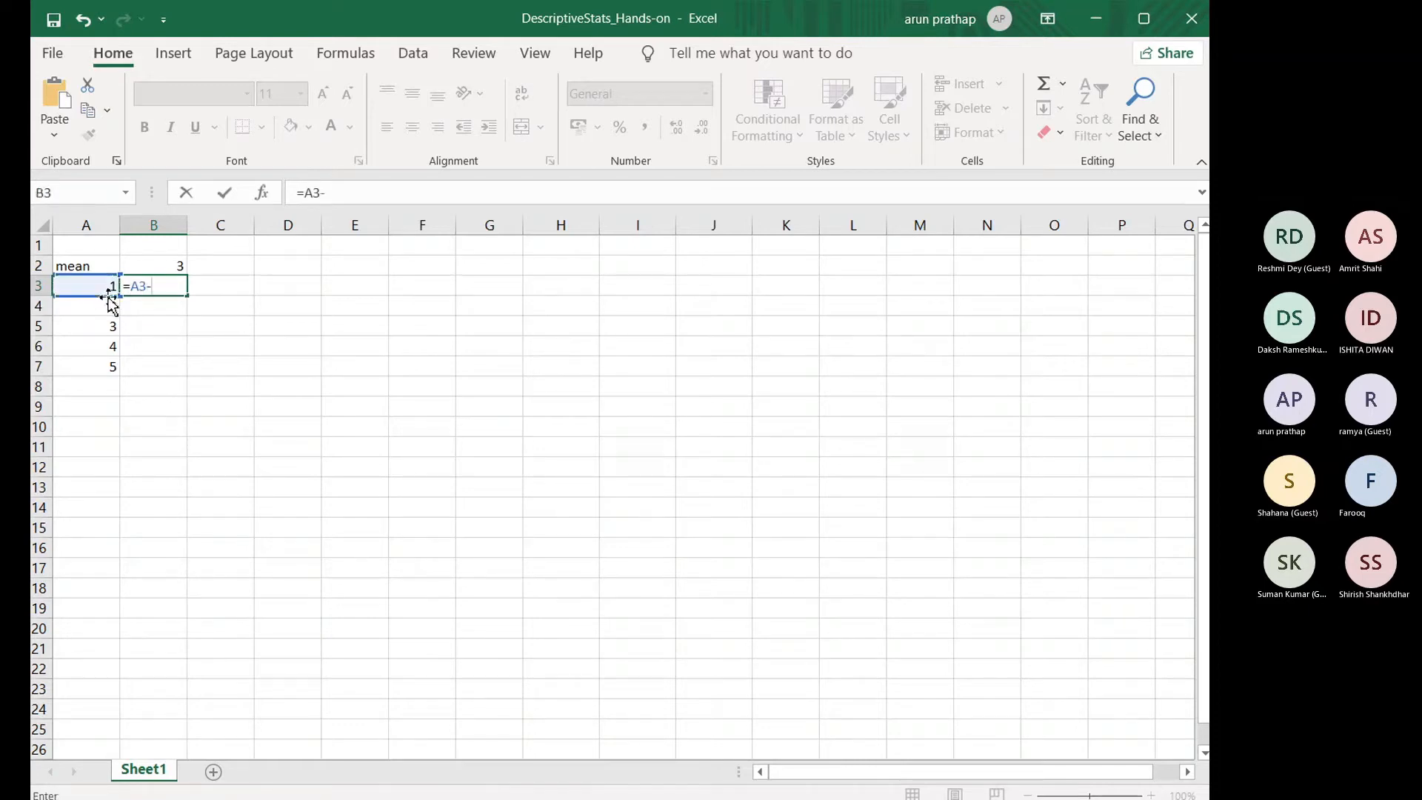
click(166, 268)
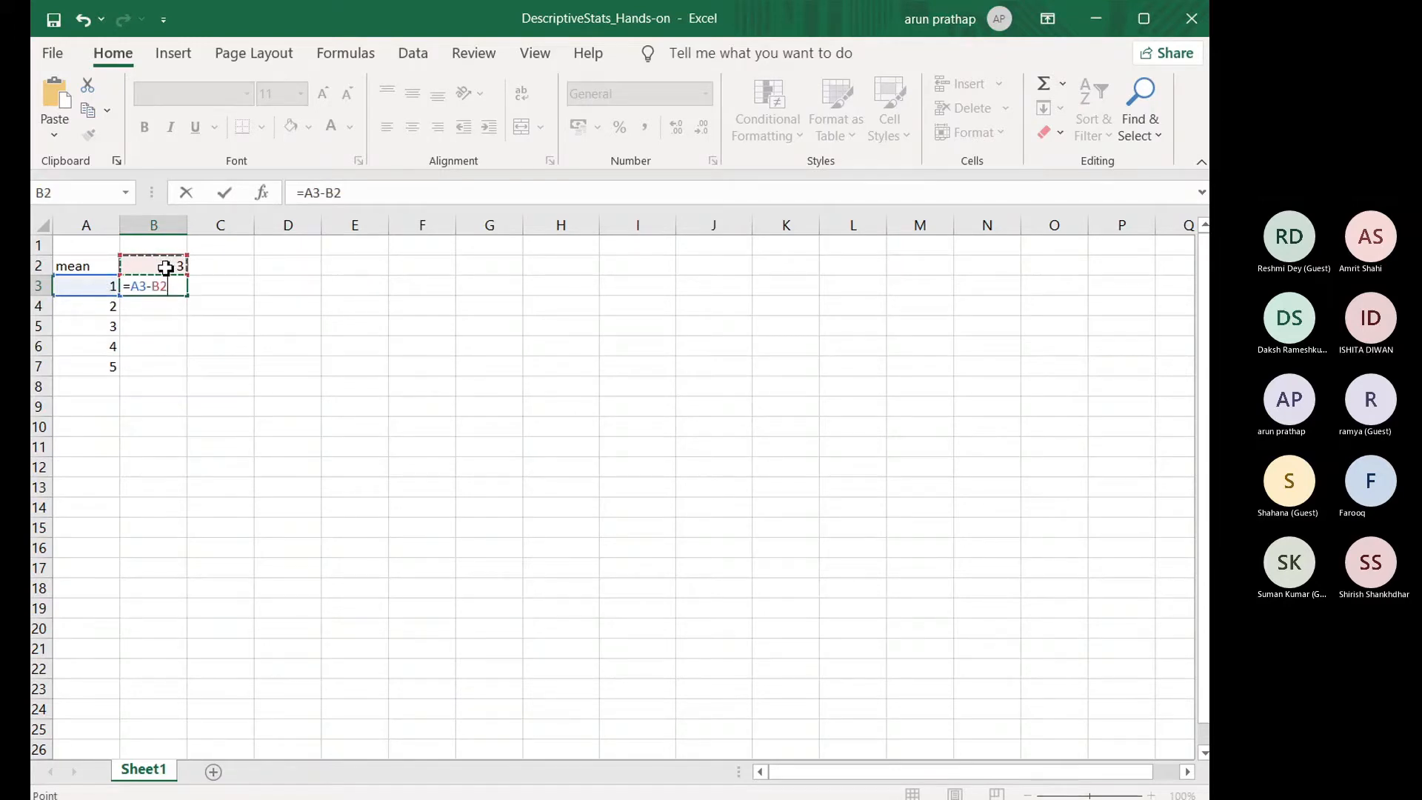
key(Return)
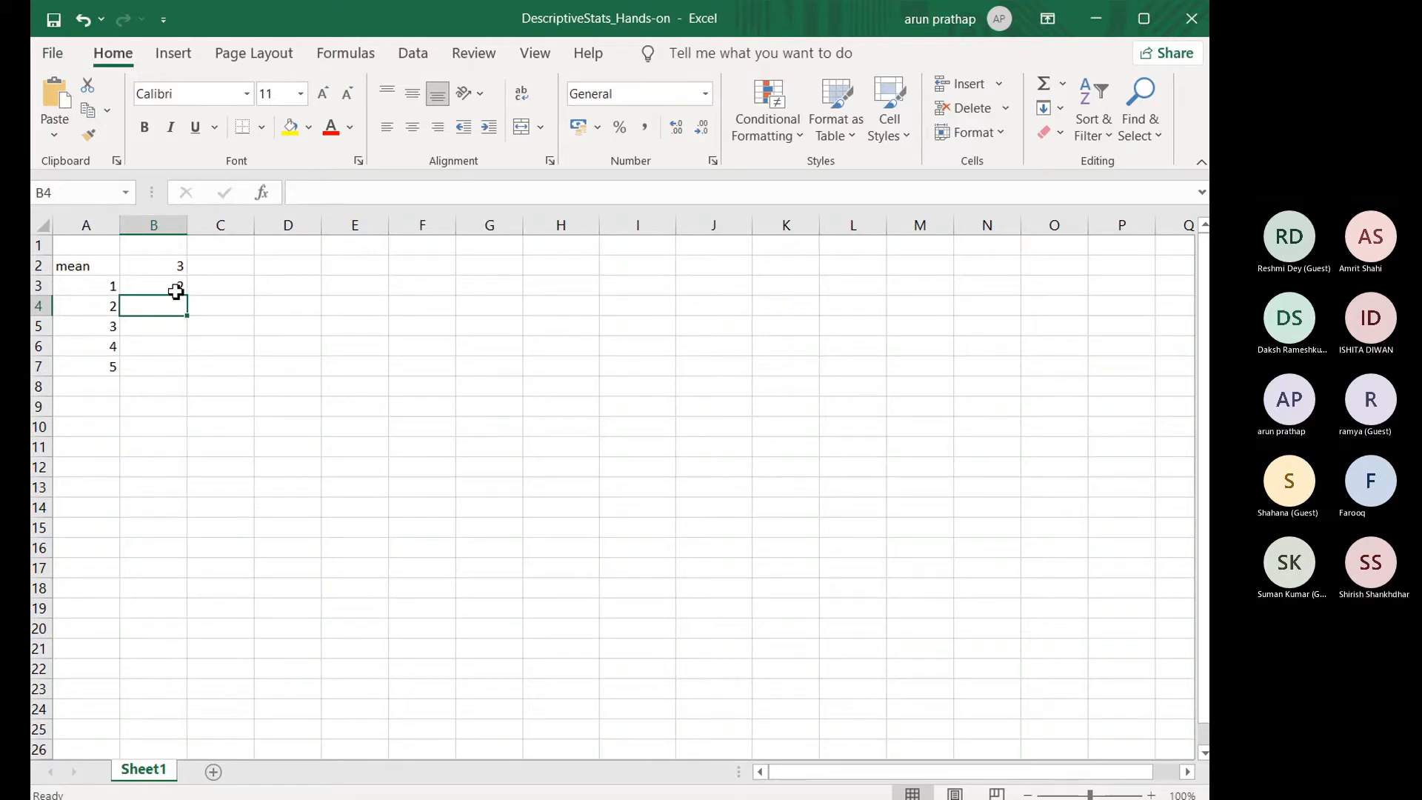
Step: Enter the formula =A4-B2 in B4 to subtract the mean from the second number
click(113, 308)
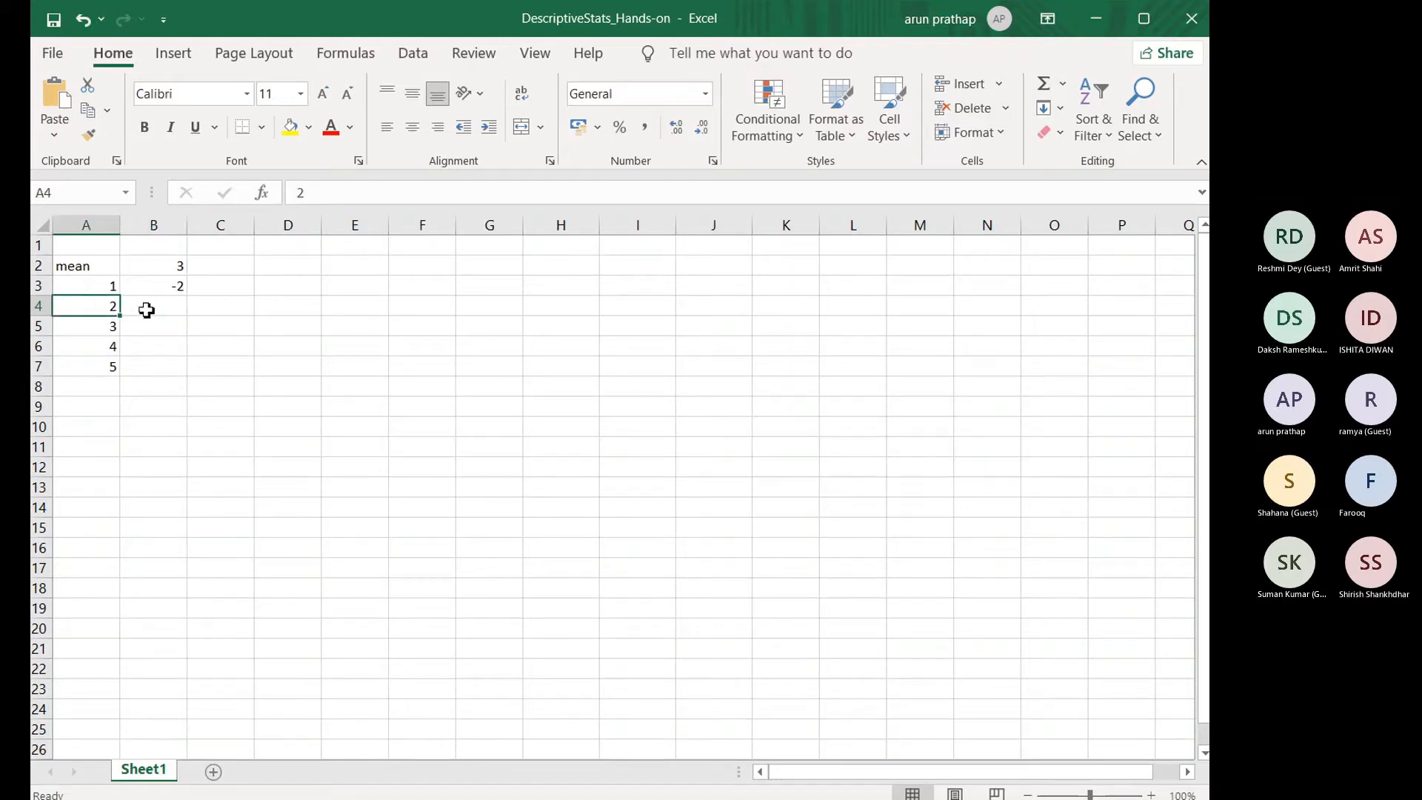
click(148, 309)
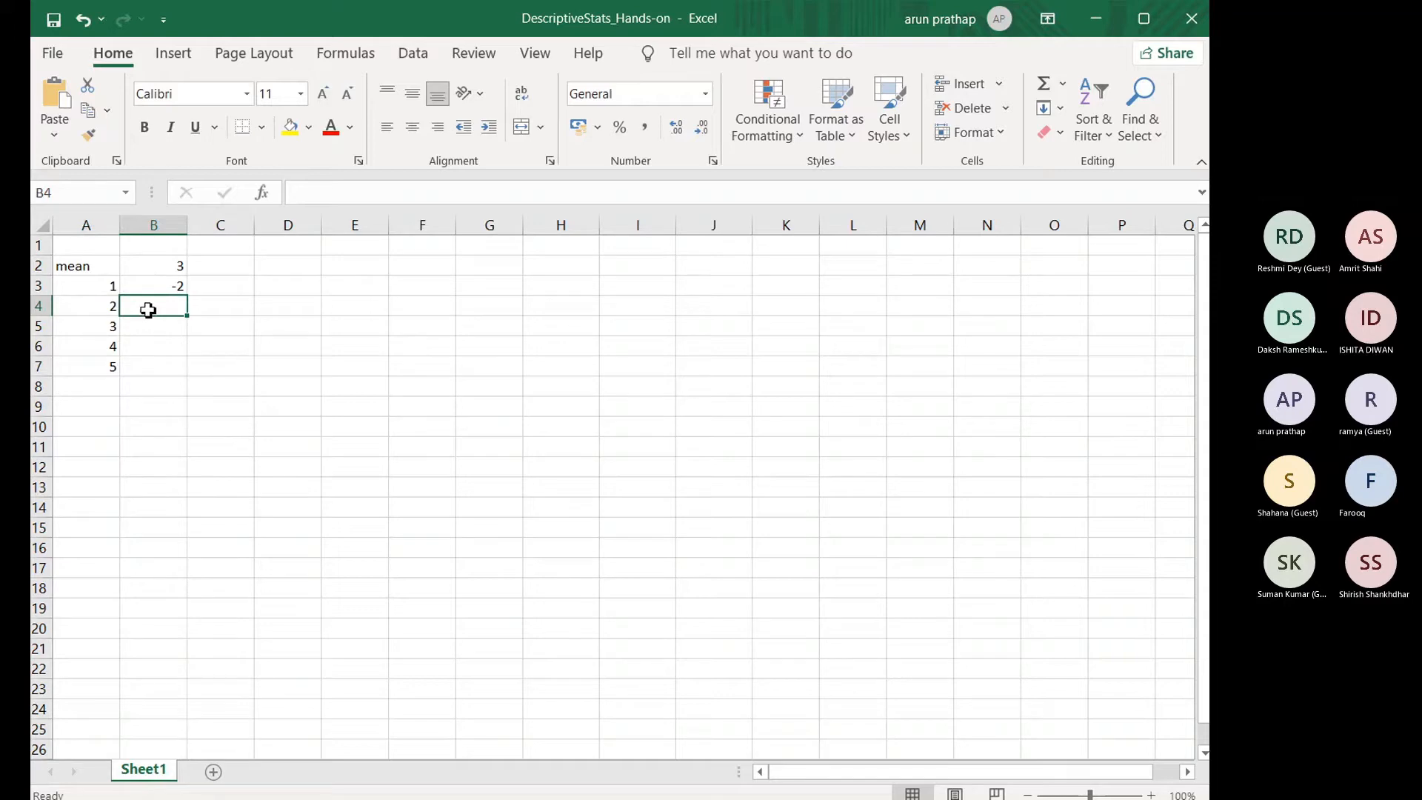
text(=)
click(102, 307)
text(-)
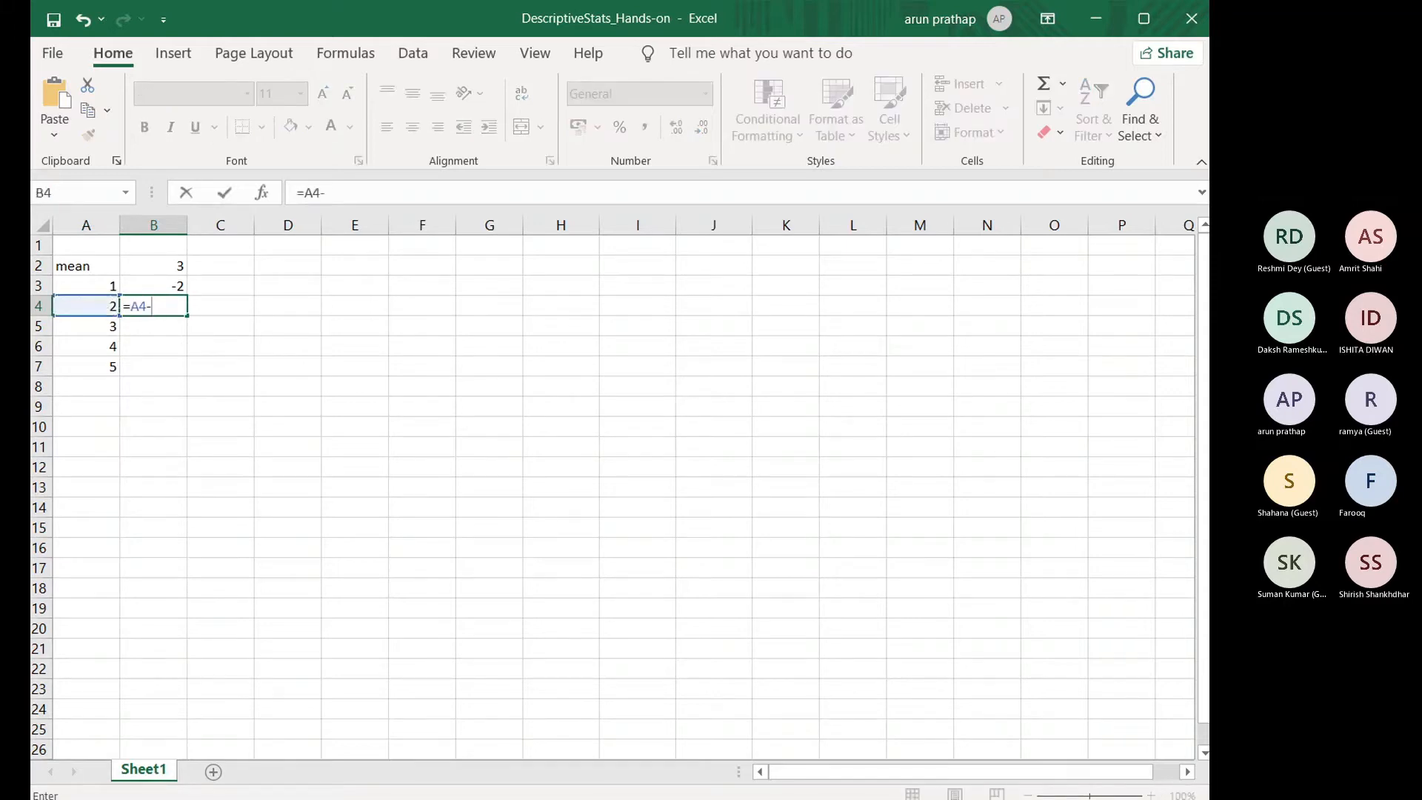
click(169, 268)
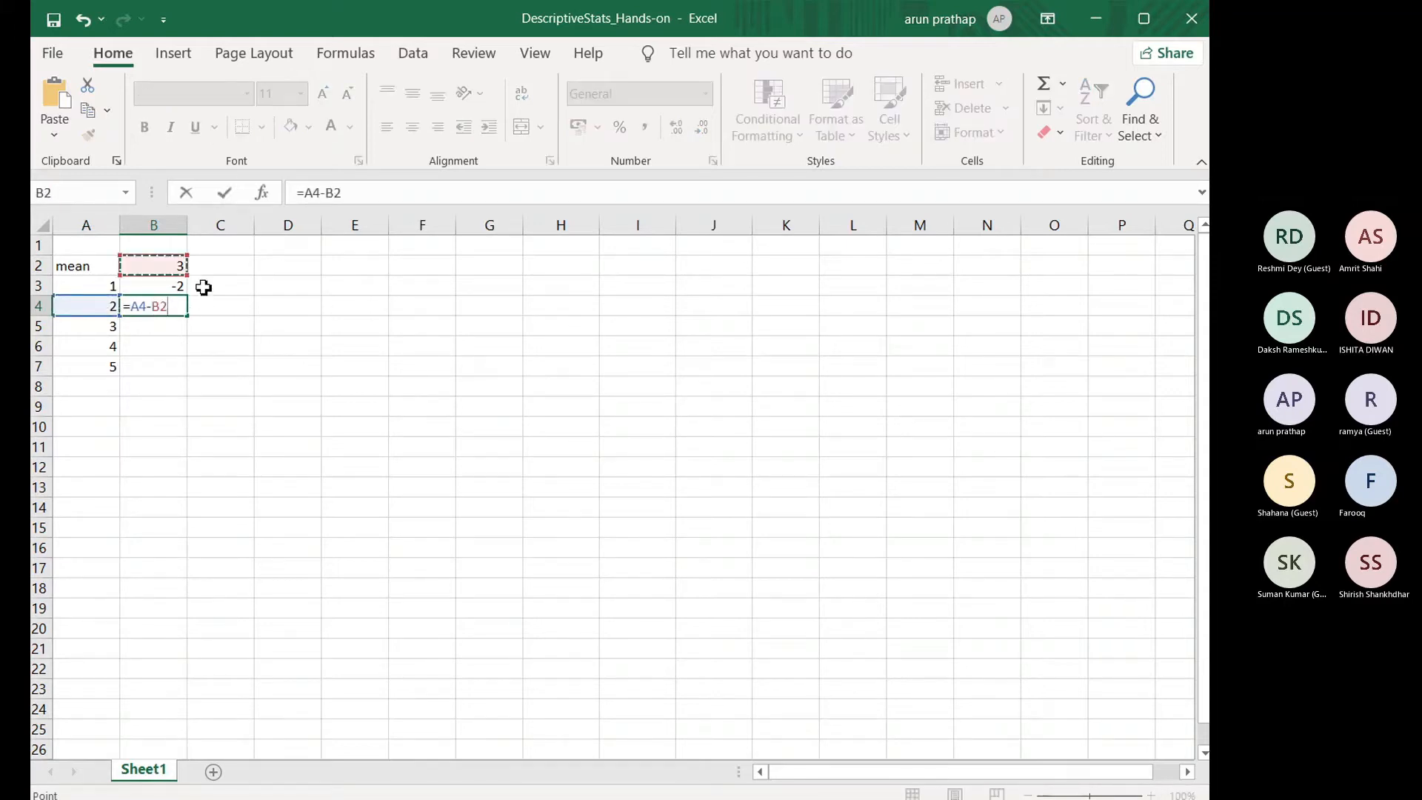
key(Return)
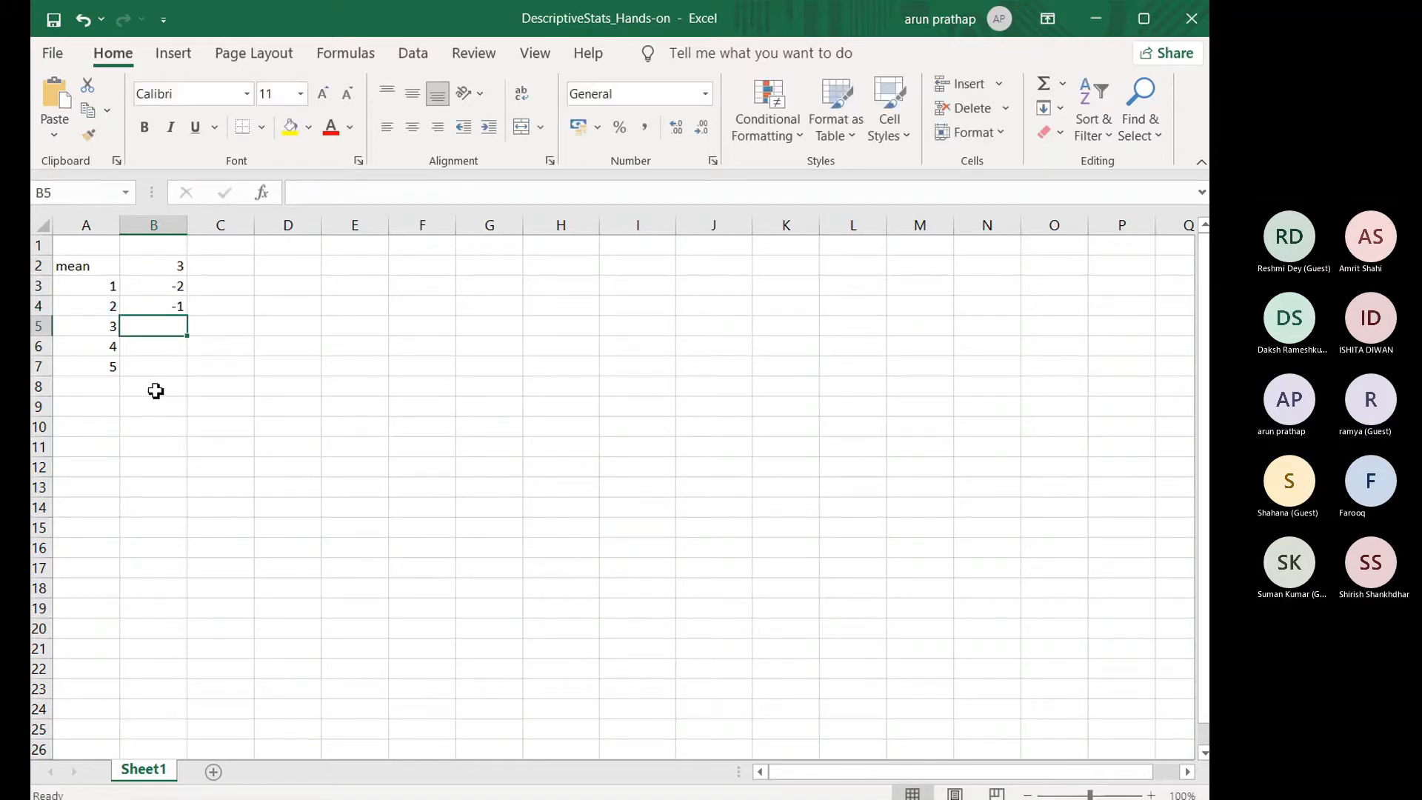
Step: Fill the formulas from B3:B4 down to B7 and check the cell references in the copied formulas
drag(169, 289, 170, 313)
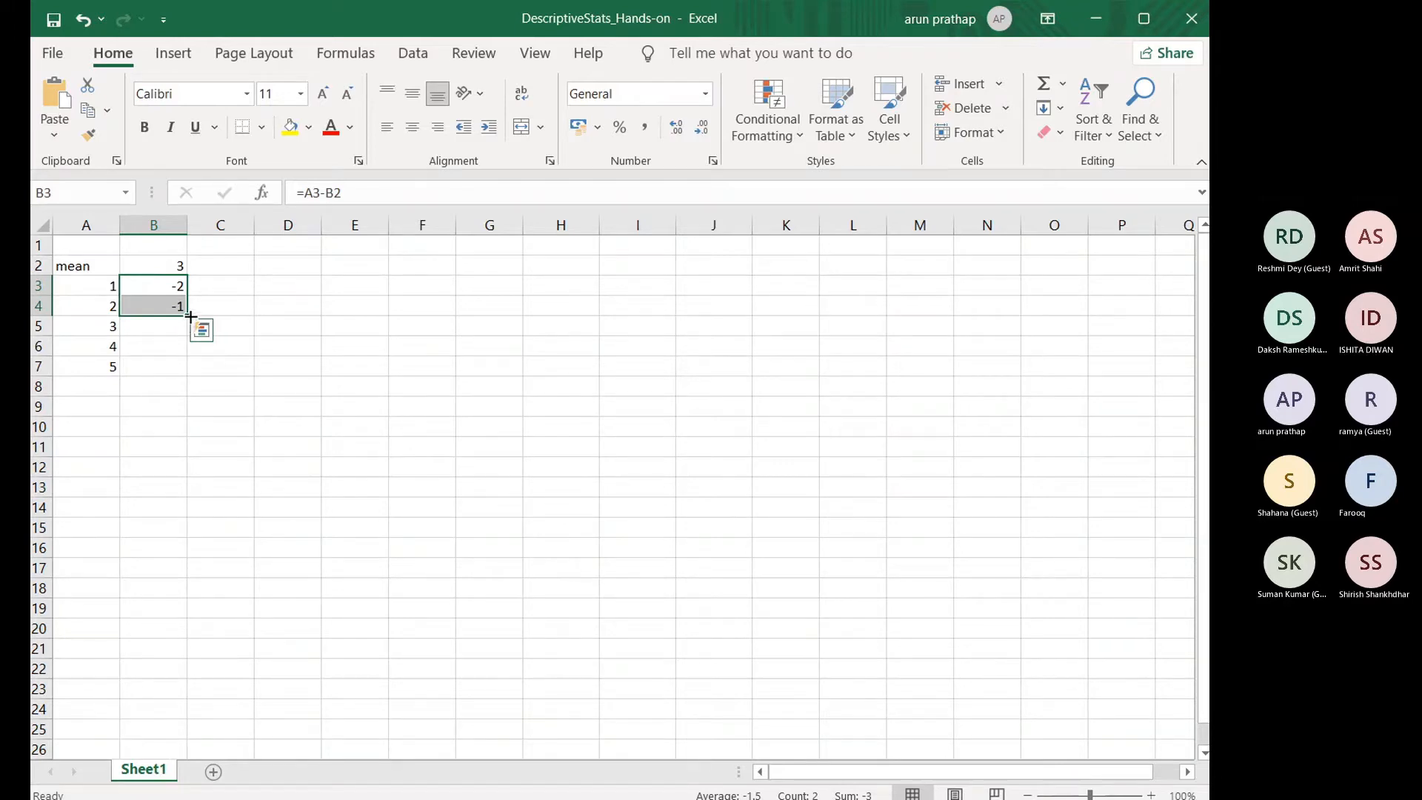
drag(188, 316, 182, 376)
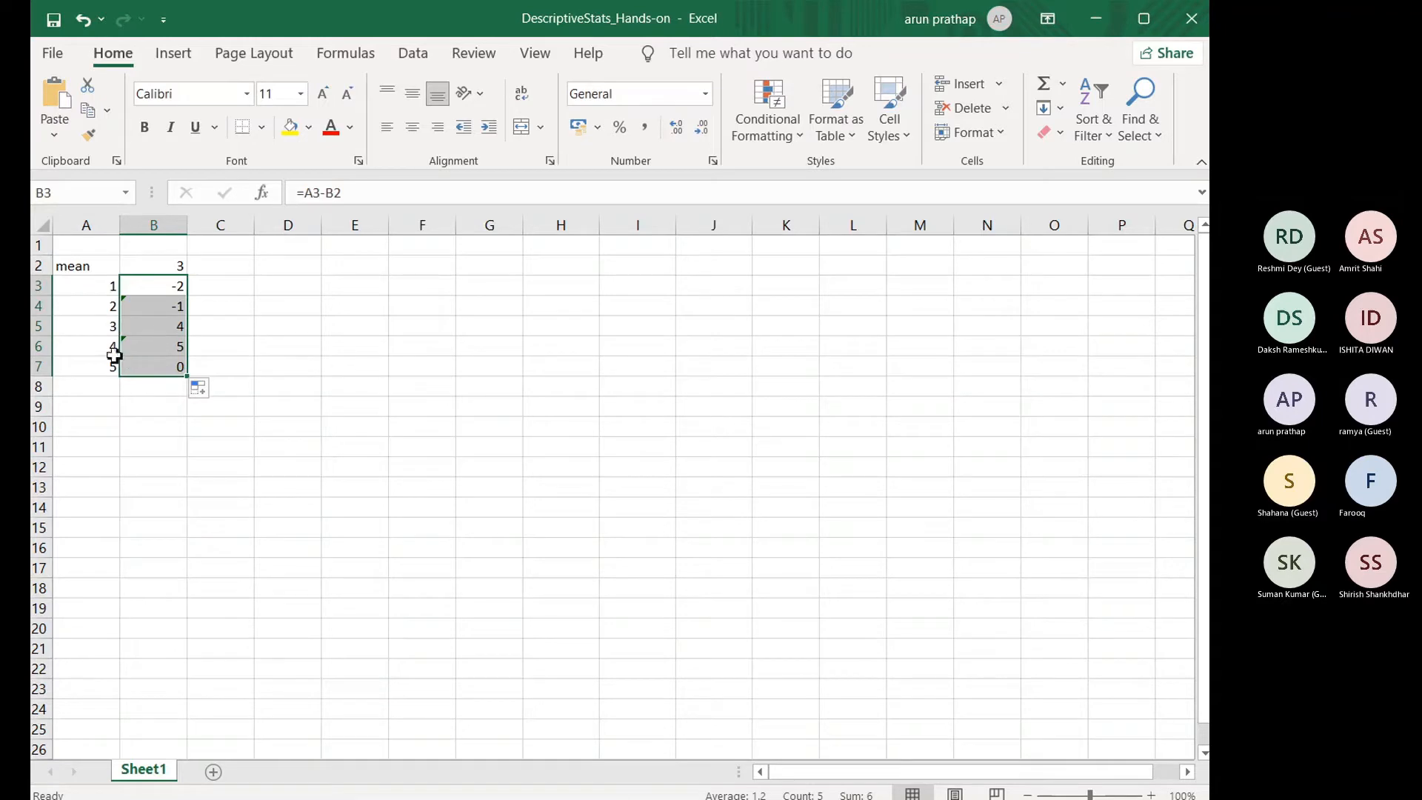
click(168, 327)
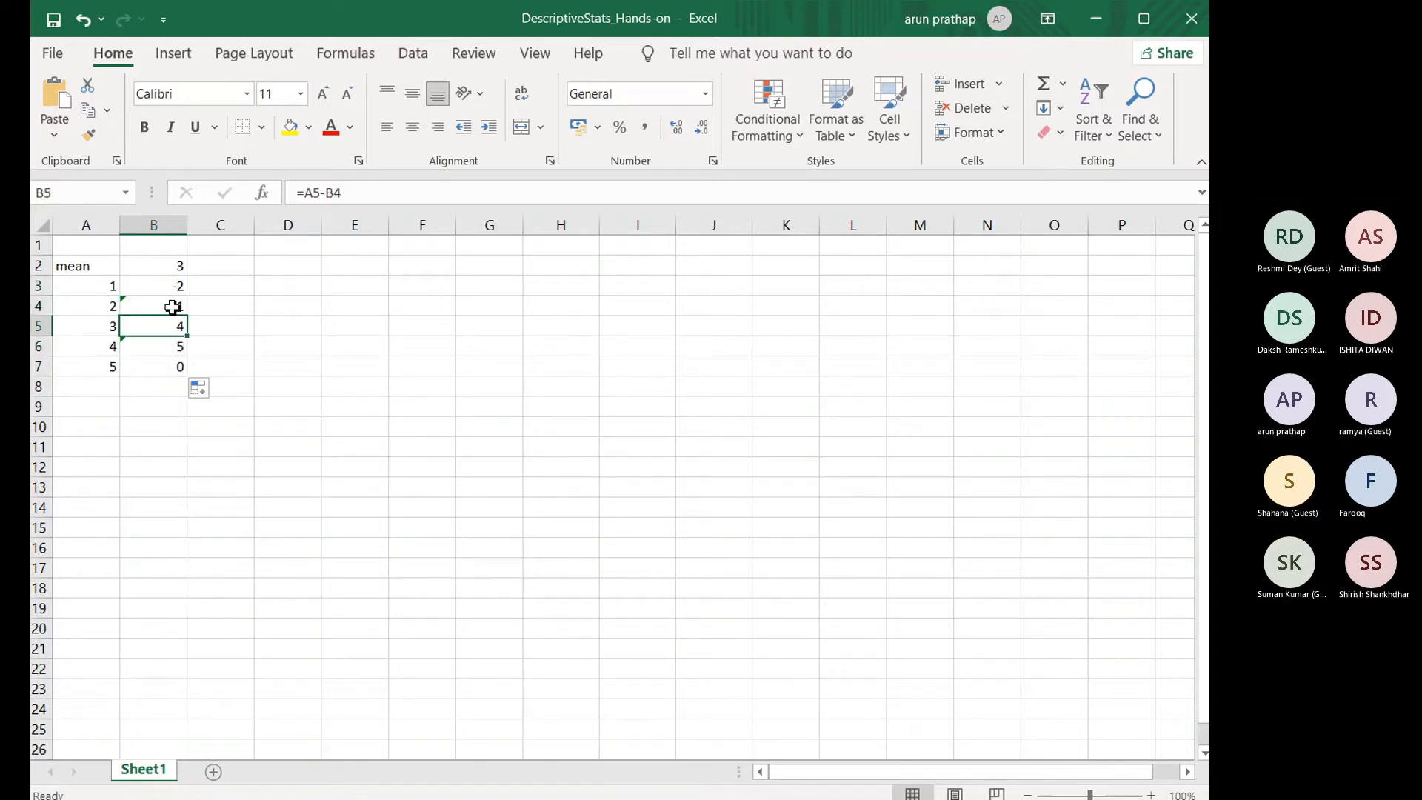
click(171, 310)
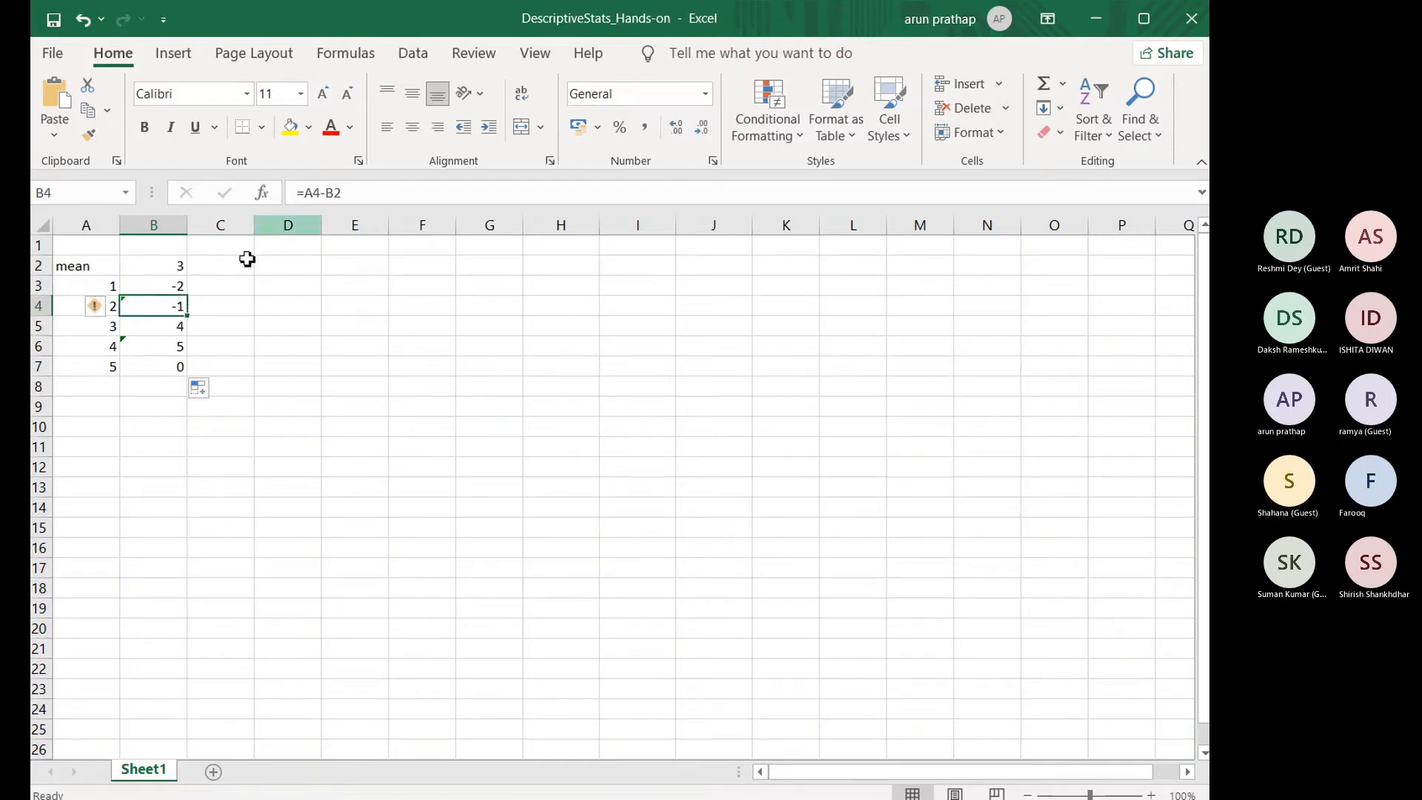
click(163, 331)
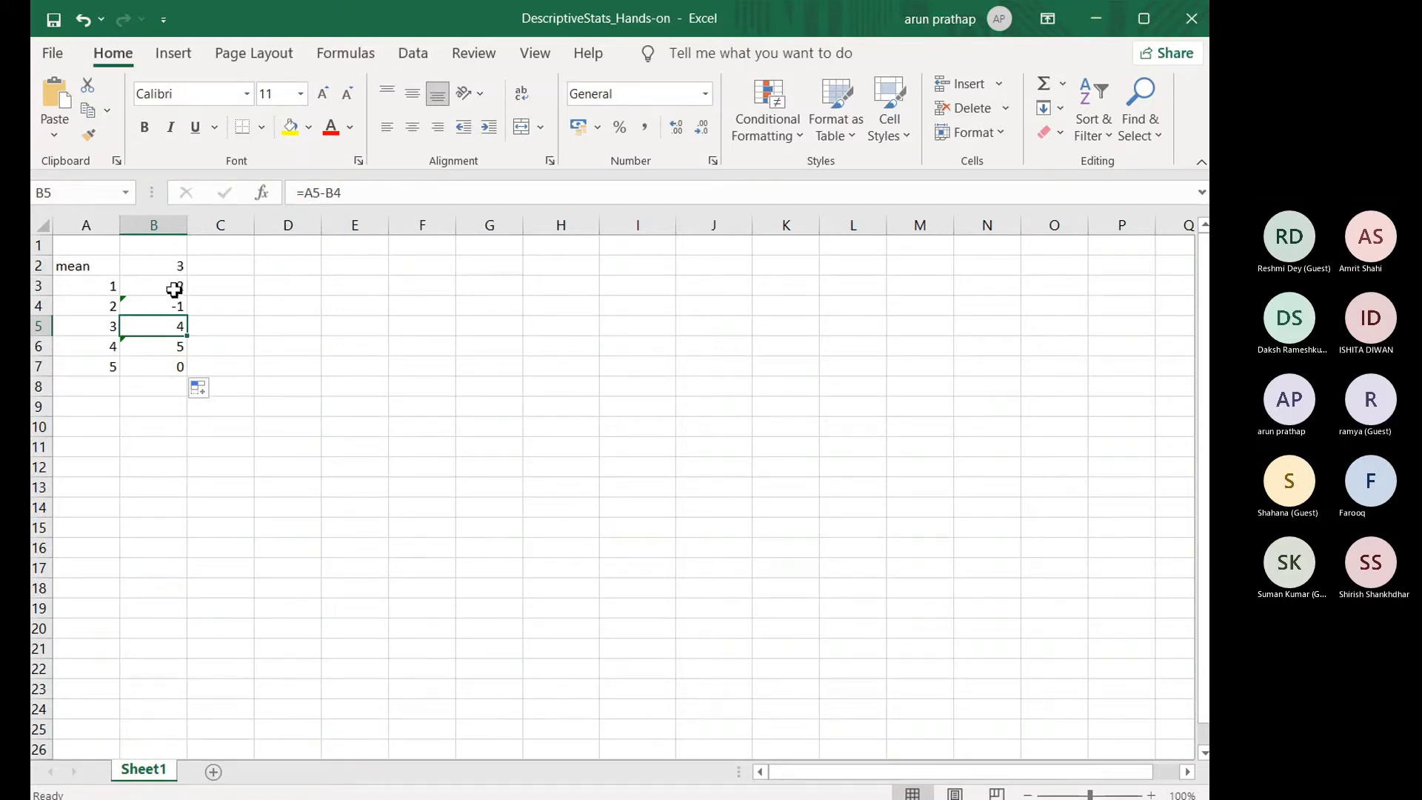
click(172, 369)
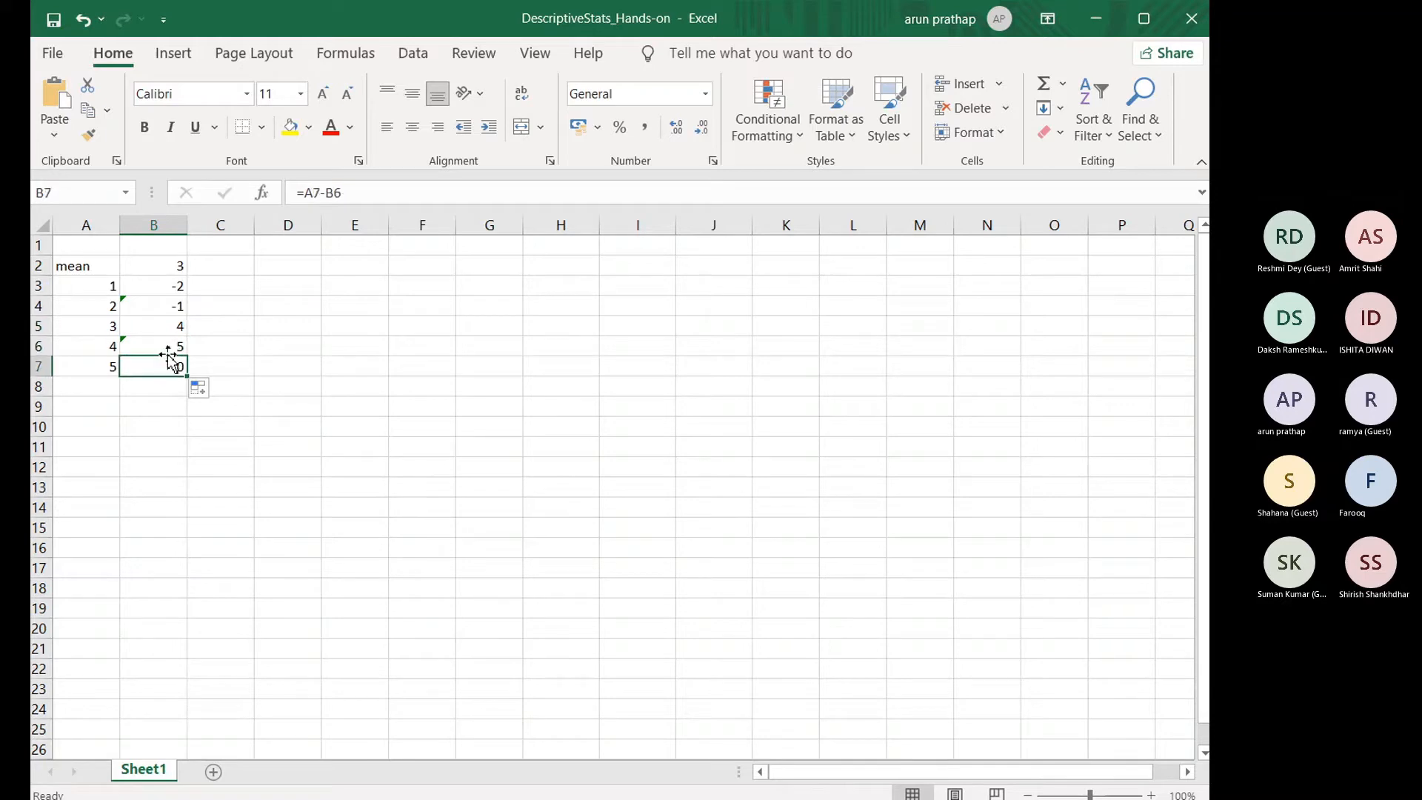
Step: Lock the row of the mean reference as B$2 in the subtraction formulas in B3 and B4
click(167, 288)
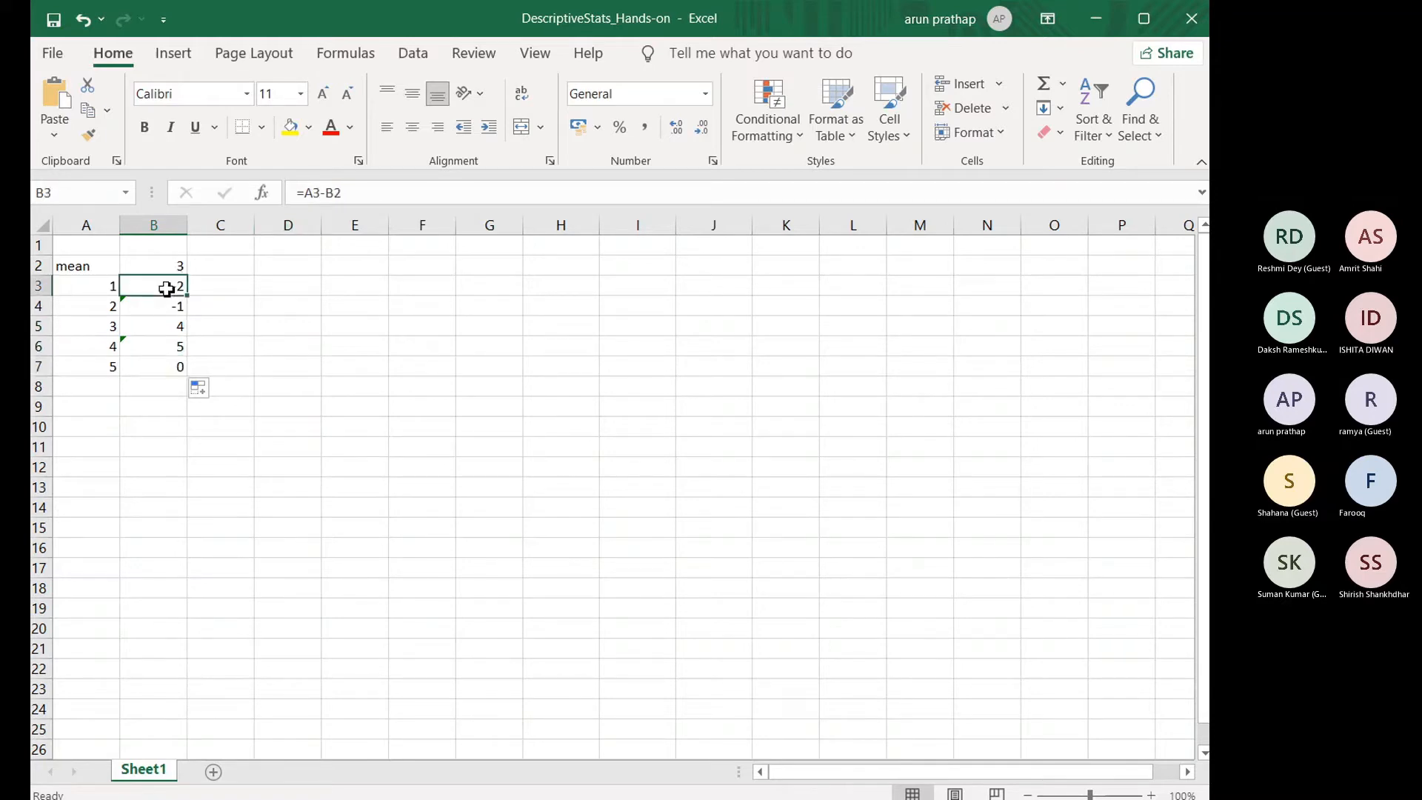
click(337, 192)
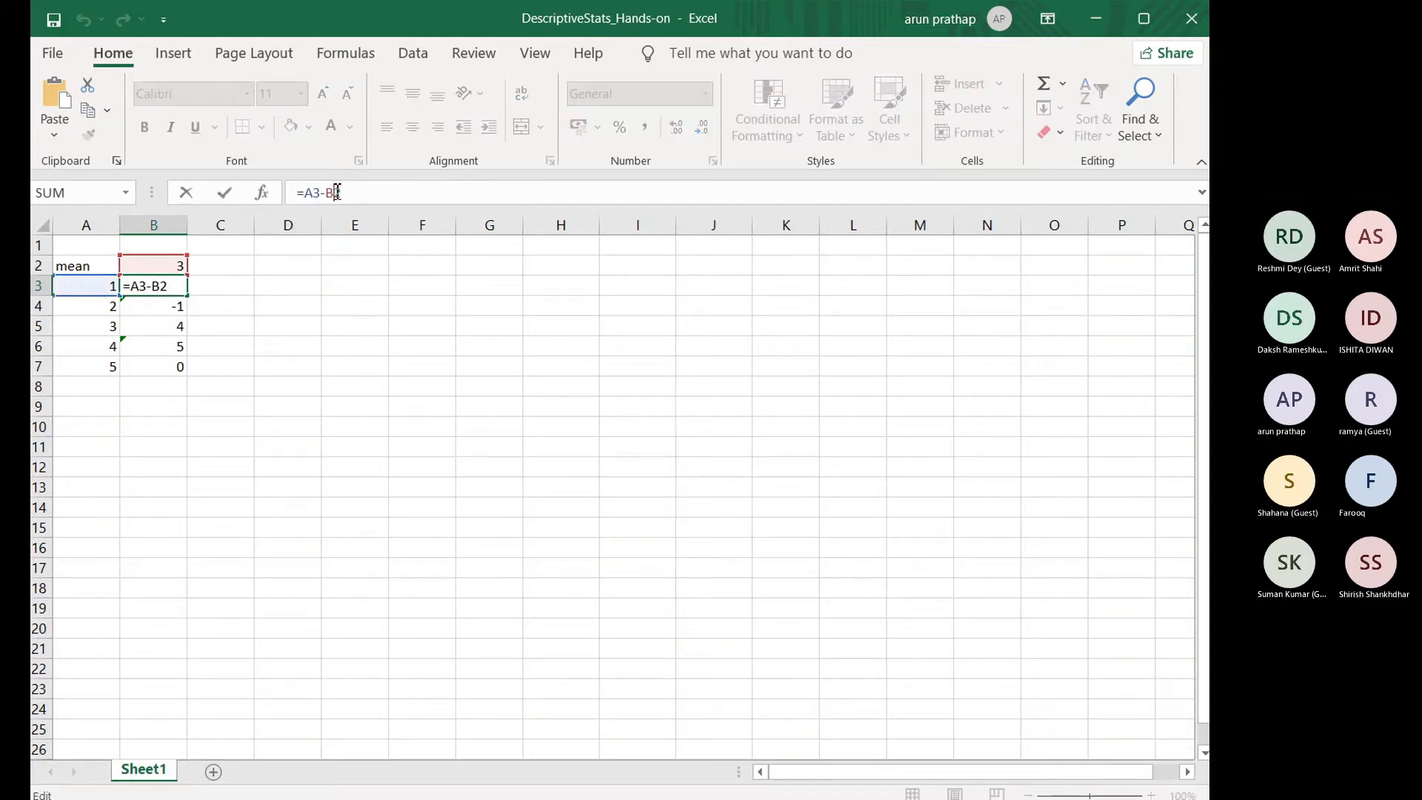
text($)
key(Return)
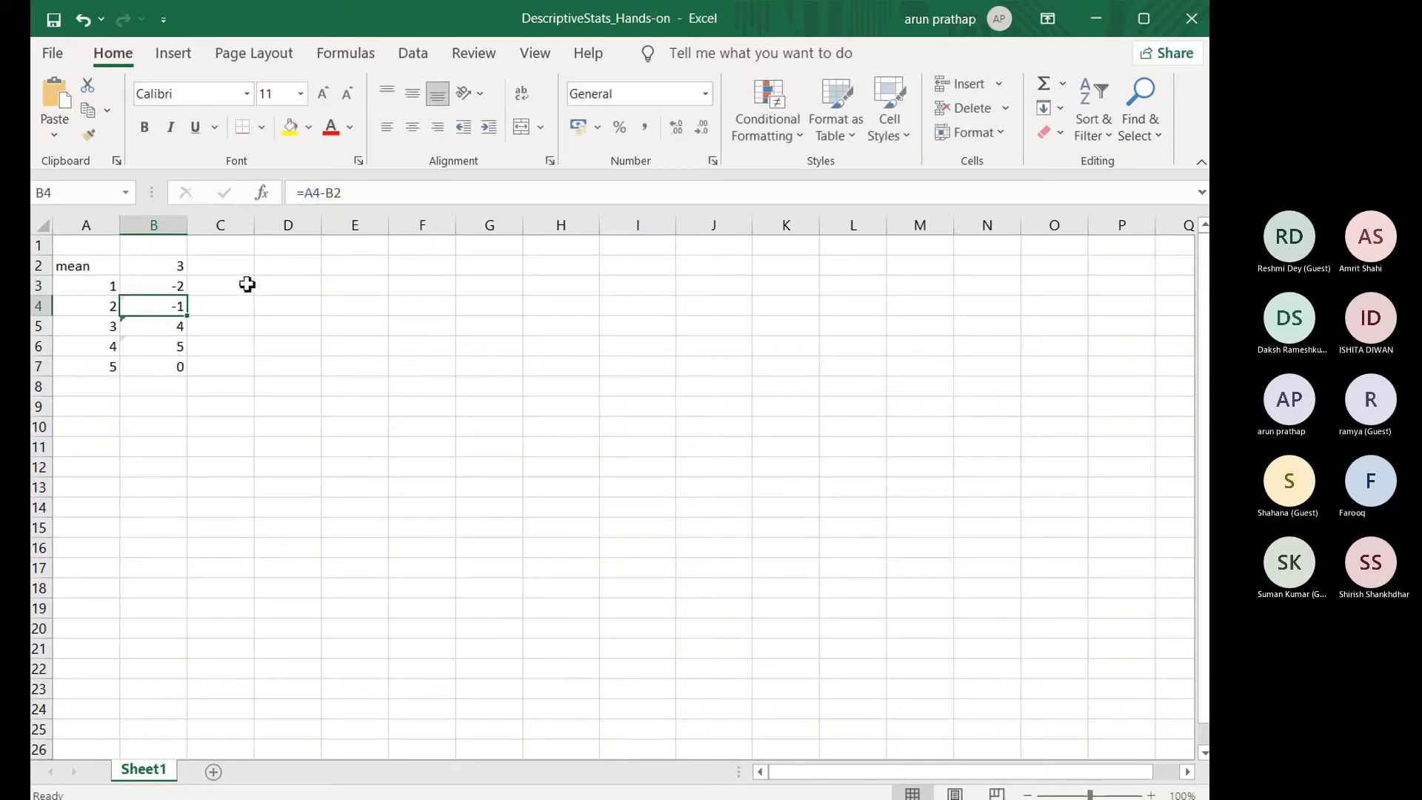
click(334, 194)
text($)
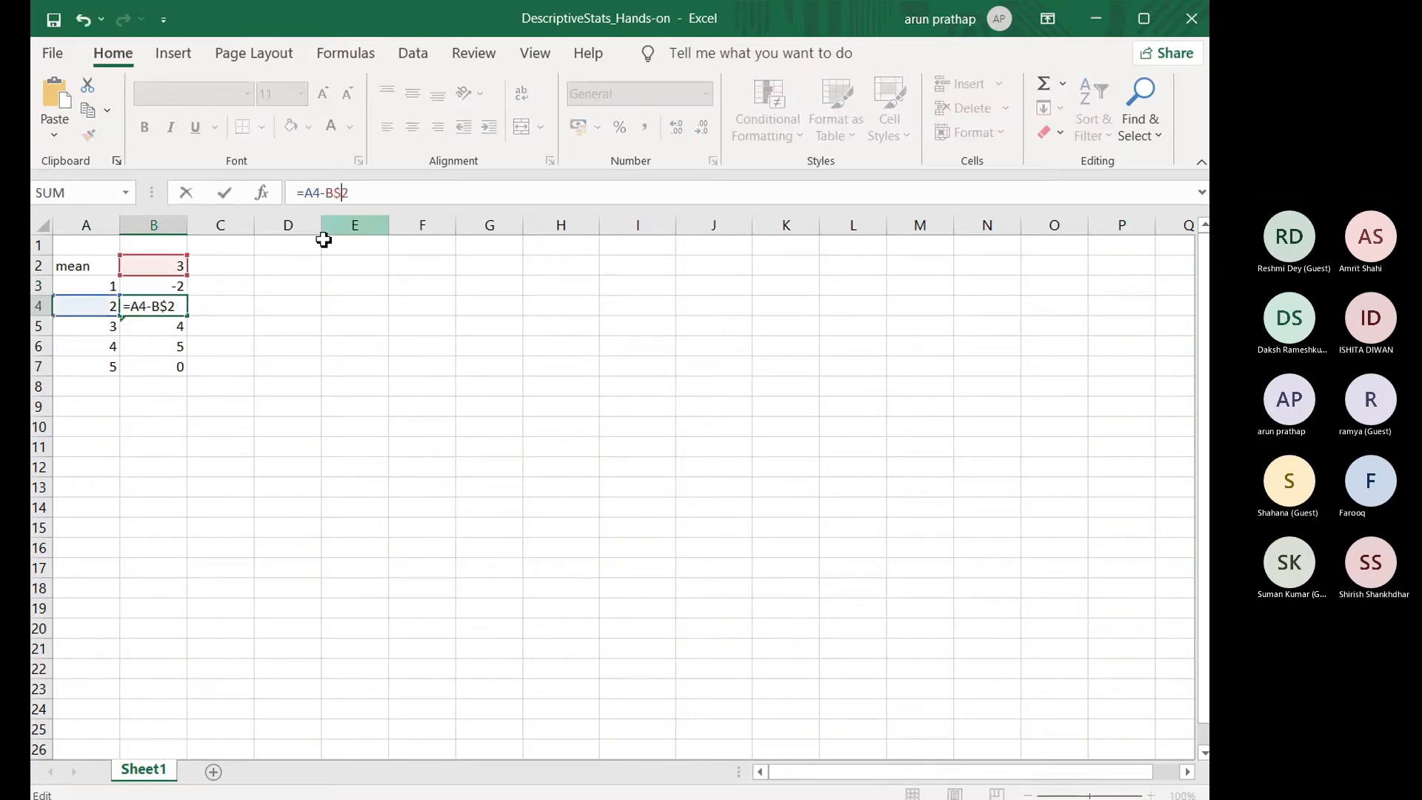
Step: Fill the deviation formula with the locked mean reference from B3 down to B7
click(164, 288)
drag(186, 296, 190, 375)
click(207, 324)
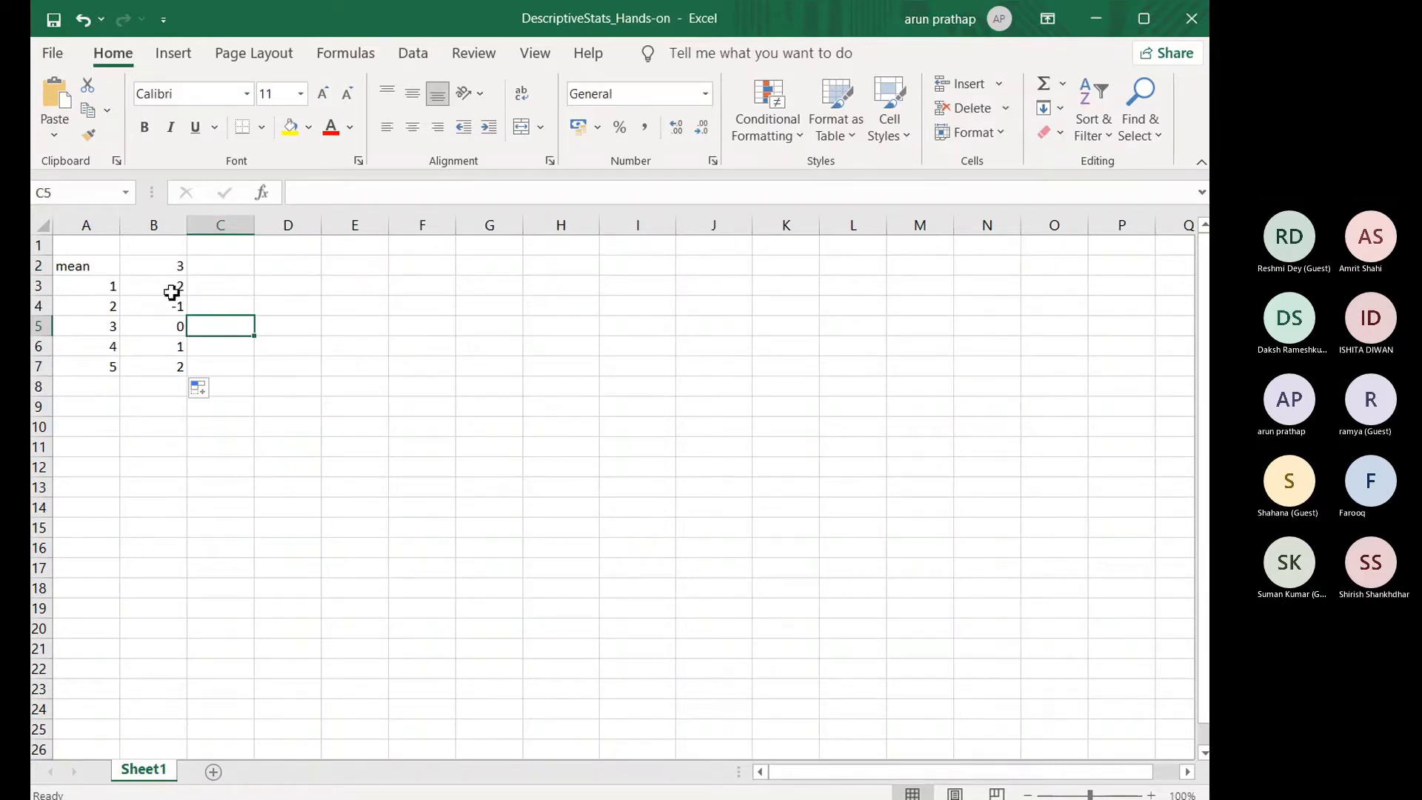
Step: Enter the formula =B3^2 in C3 to square the first deviation
double_click(231, 294)
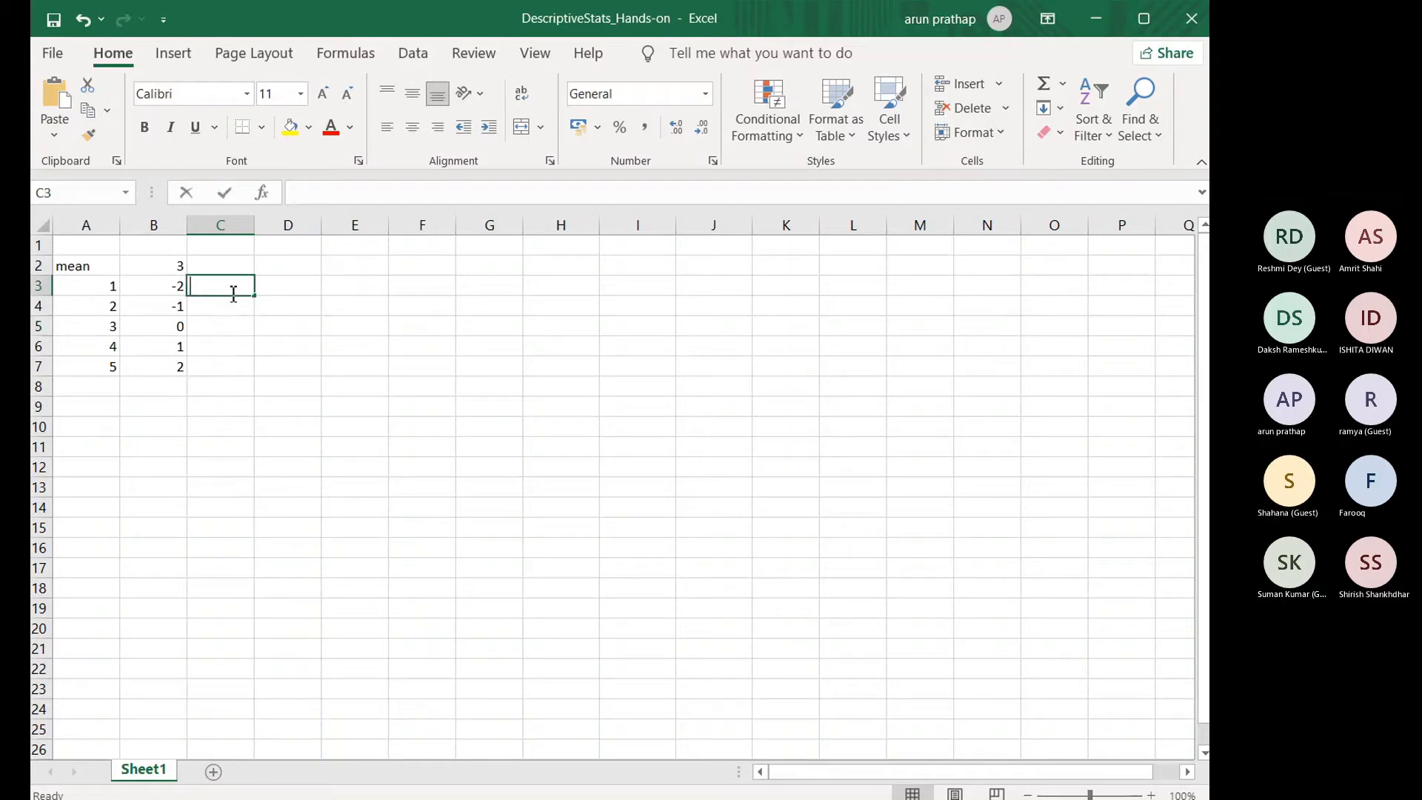
text(=s)
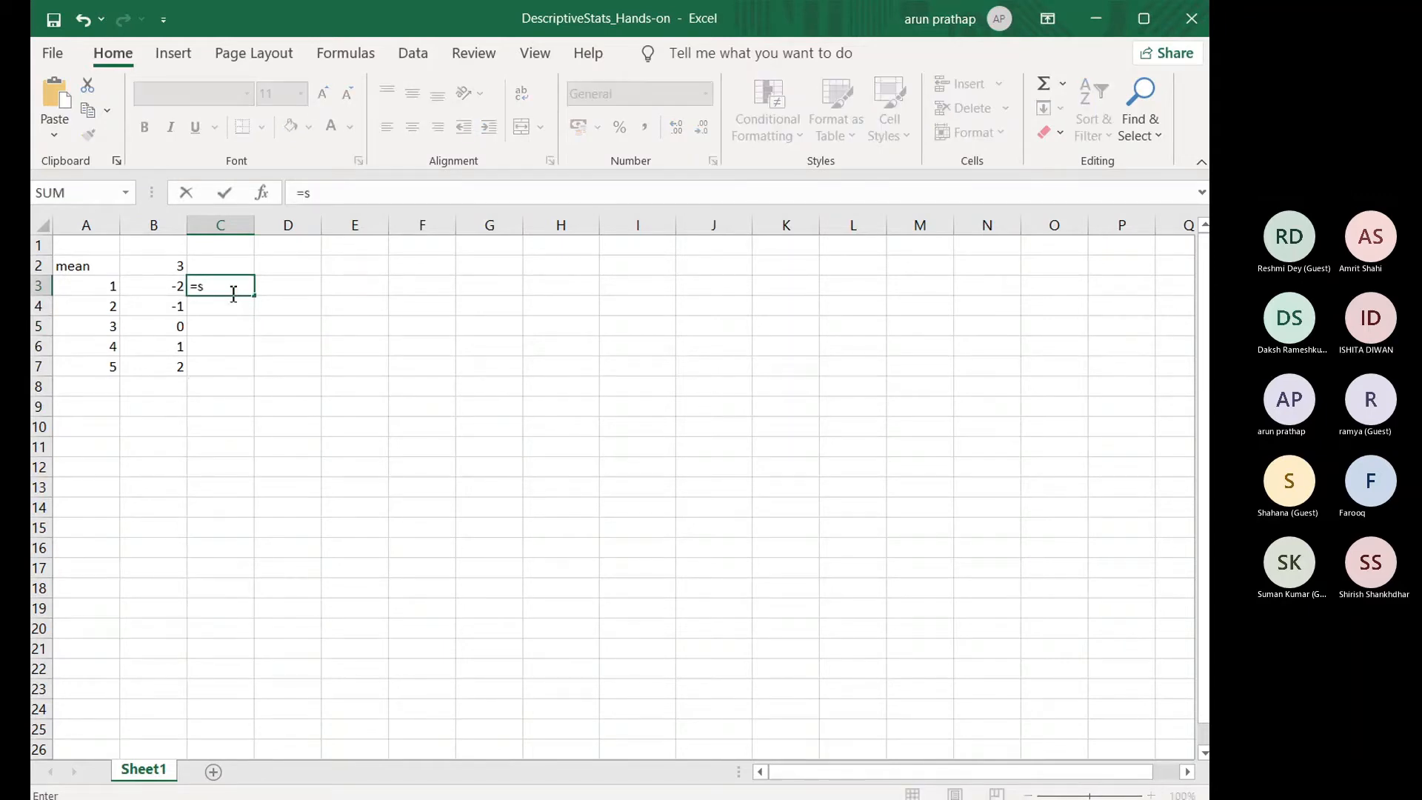
key(BackSpace)
click(169, 290)
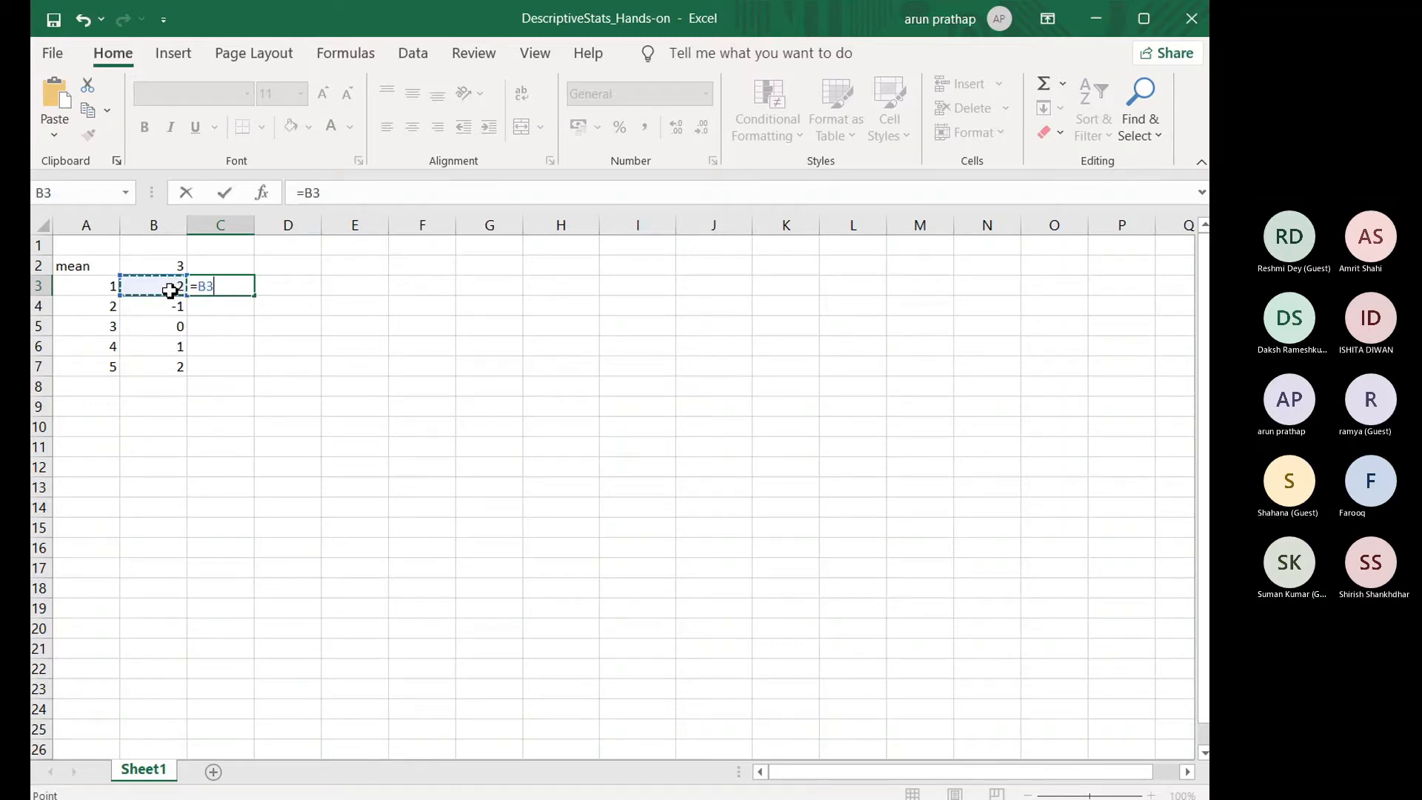
text(^^)
key(BackSpace)
text(2)
key(Return)
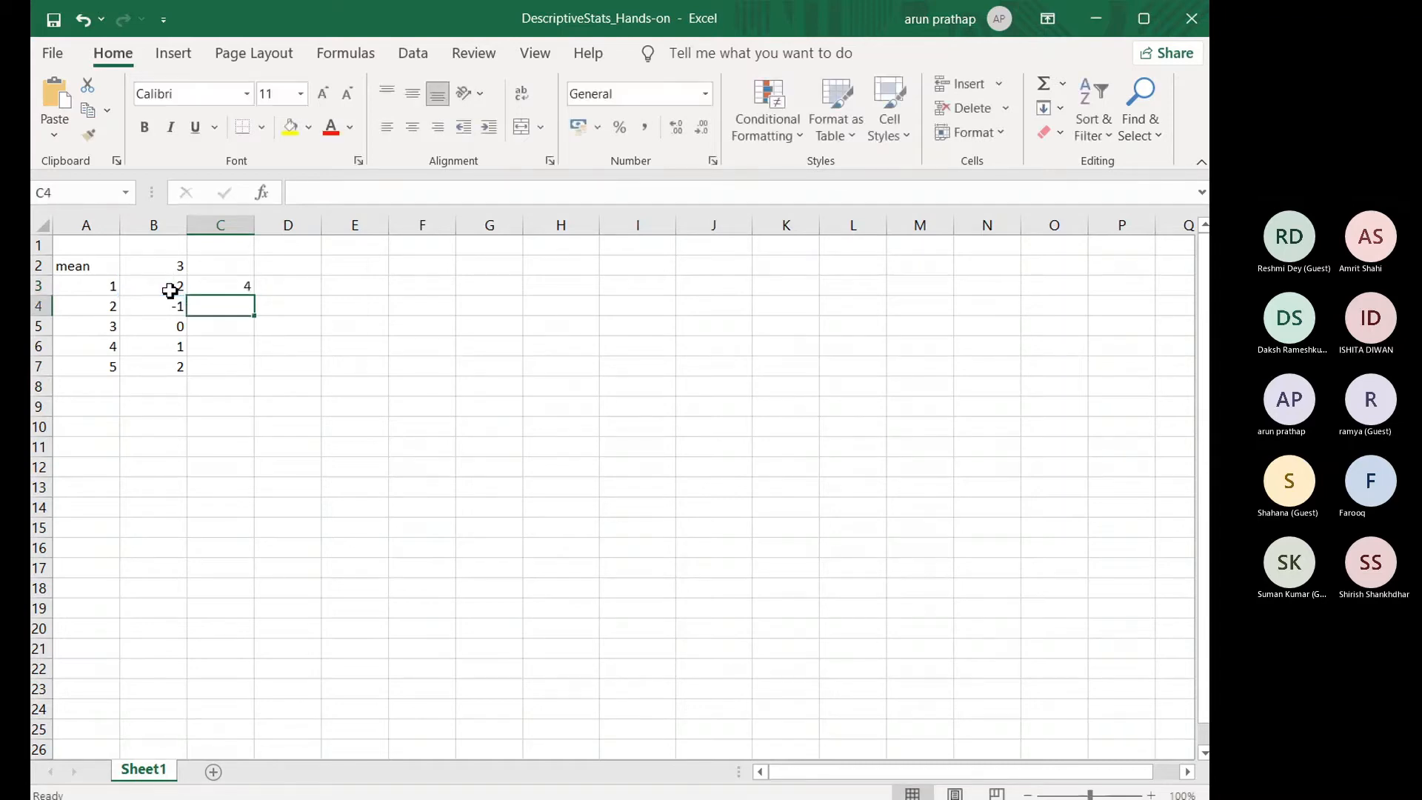
Step: Fill the squaring formula from C3 down to C7 and check the copied formula in C4
click(230, 291)
drag(254, 294, 251, 376)
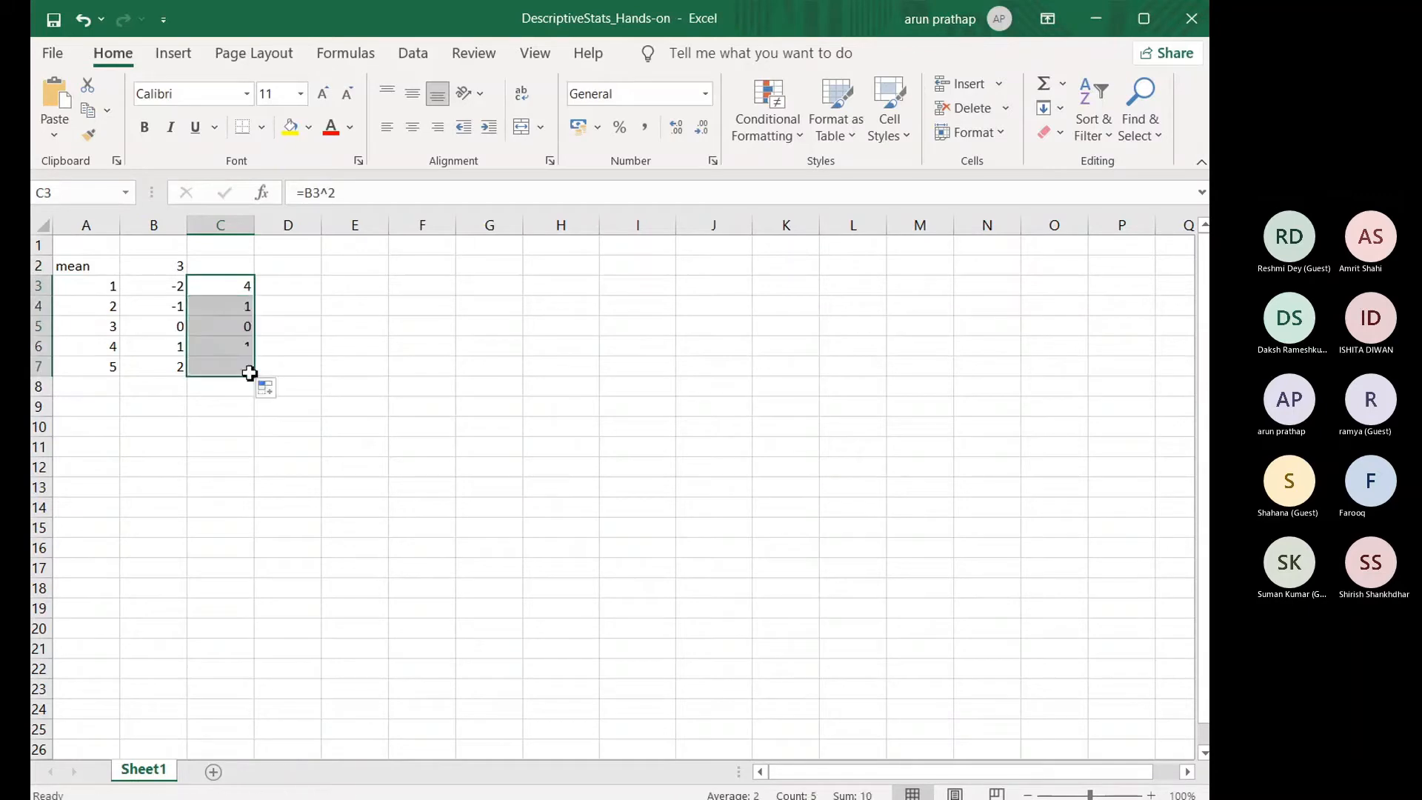
click(237, 305)
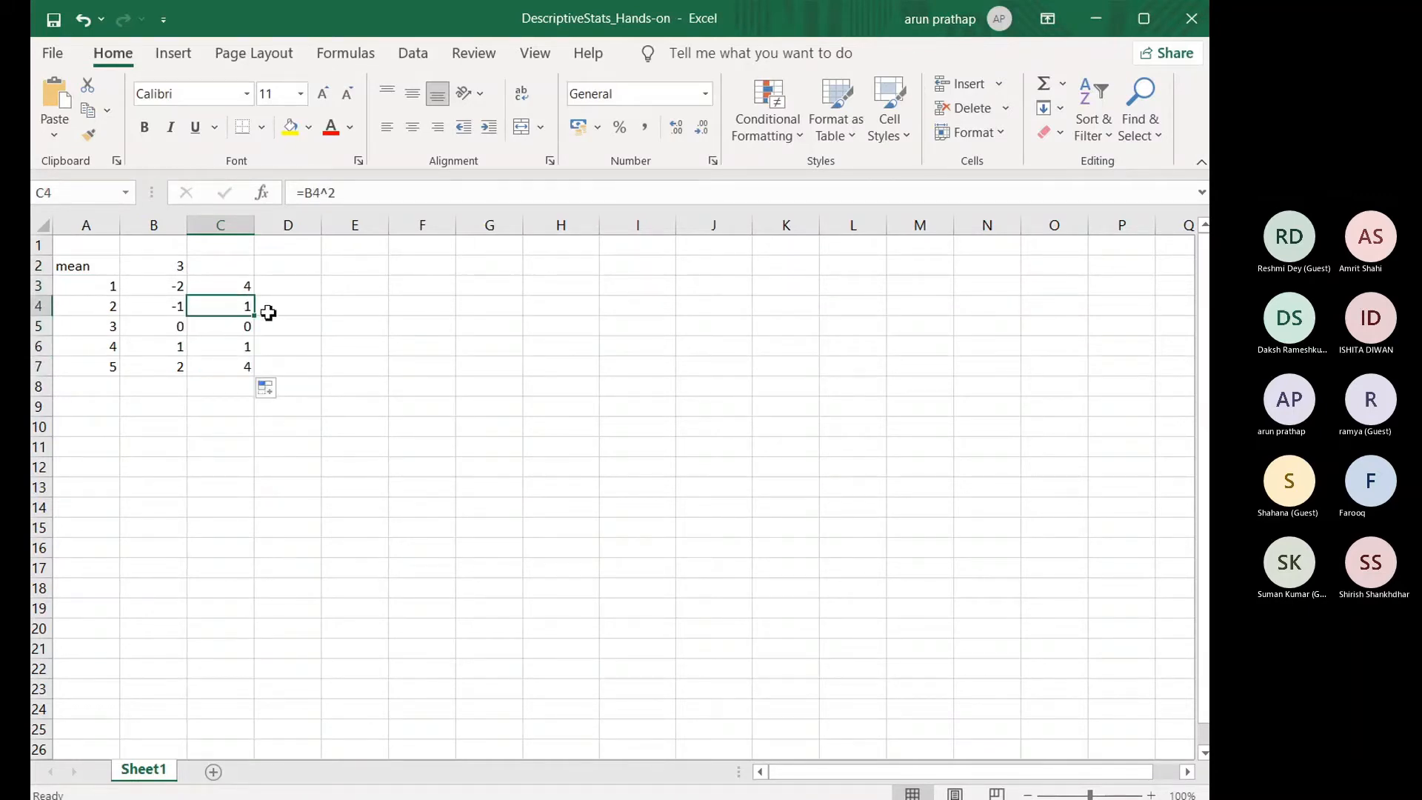
Step: Add up the squared deviations in C8 cell by cell with the formula =C3+C4+C5+C6+C7
click(235, 388)
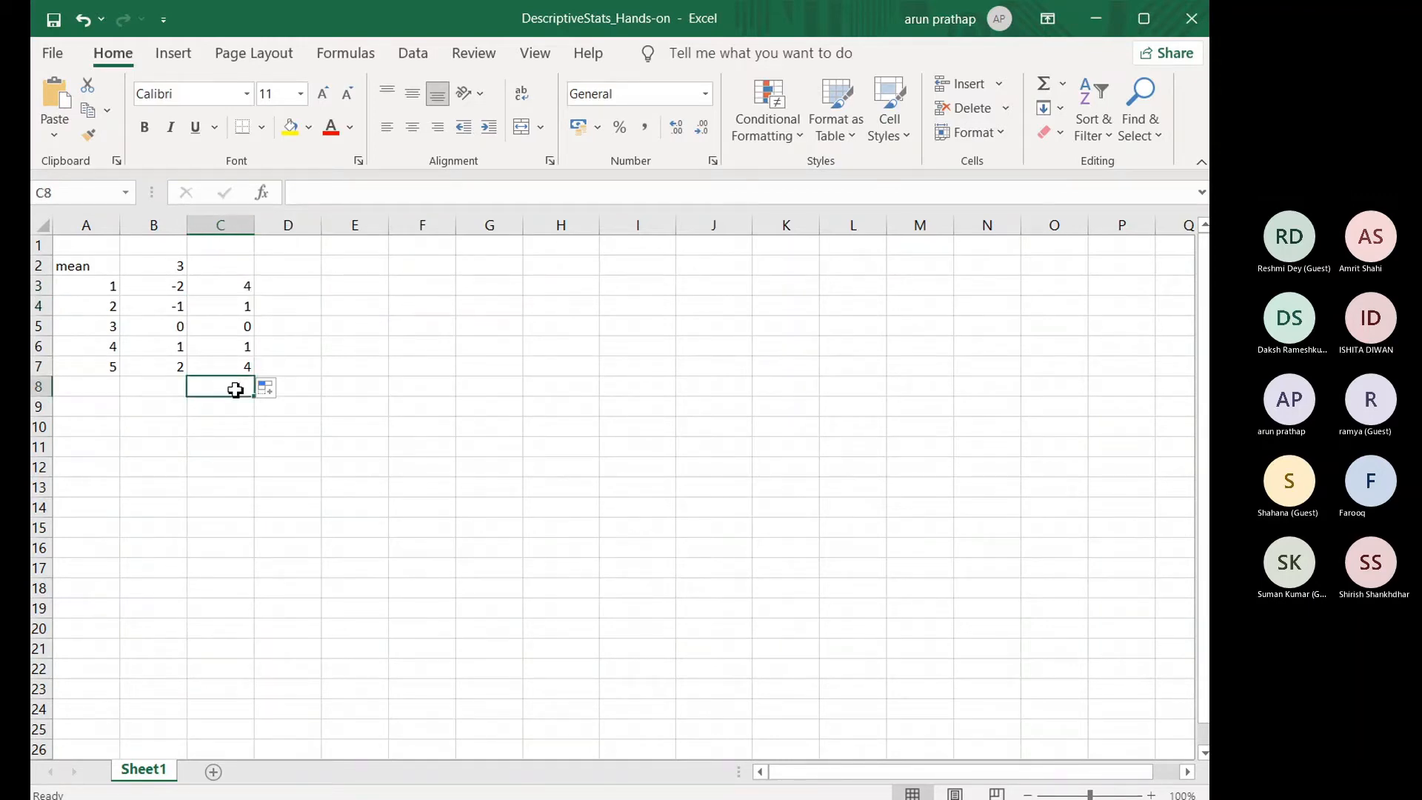
text(=sum)
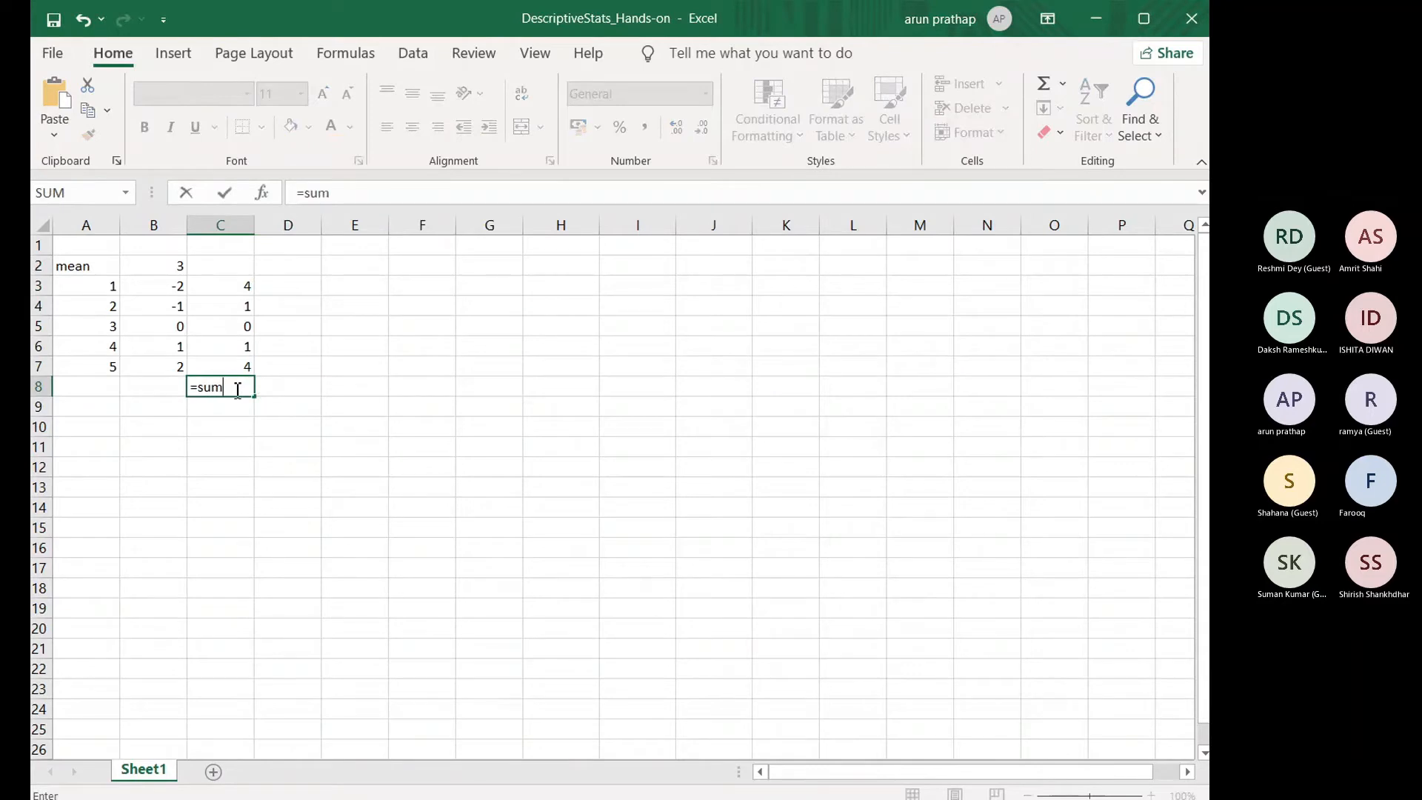
key(BackSpace)
key(BackSpace)
key(BackSpace)
text(sum)
key(BackSpace)
key(BackSpace)
key(BackSpace)
click(231, 285)
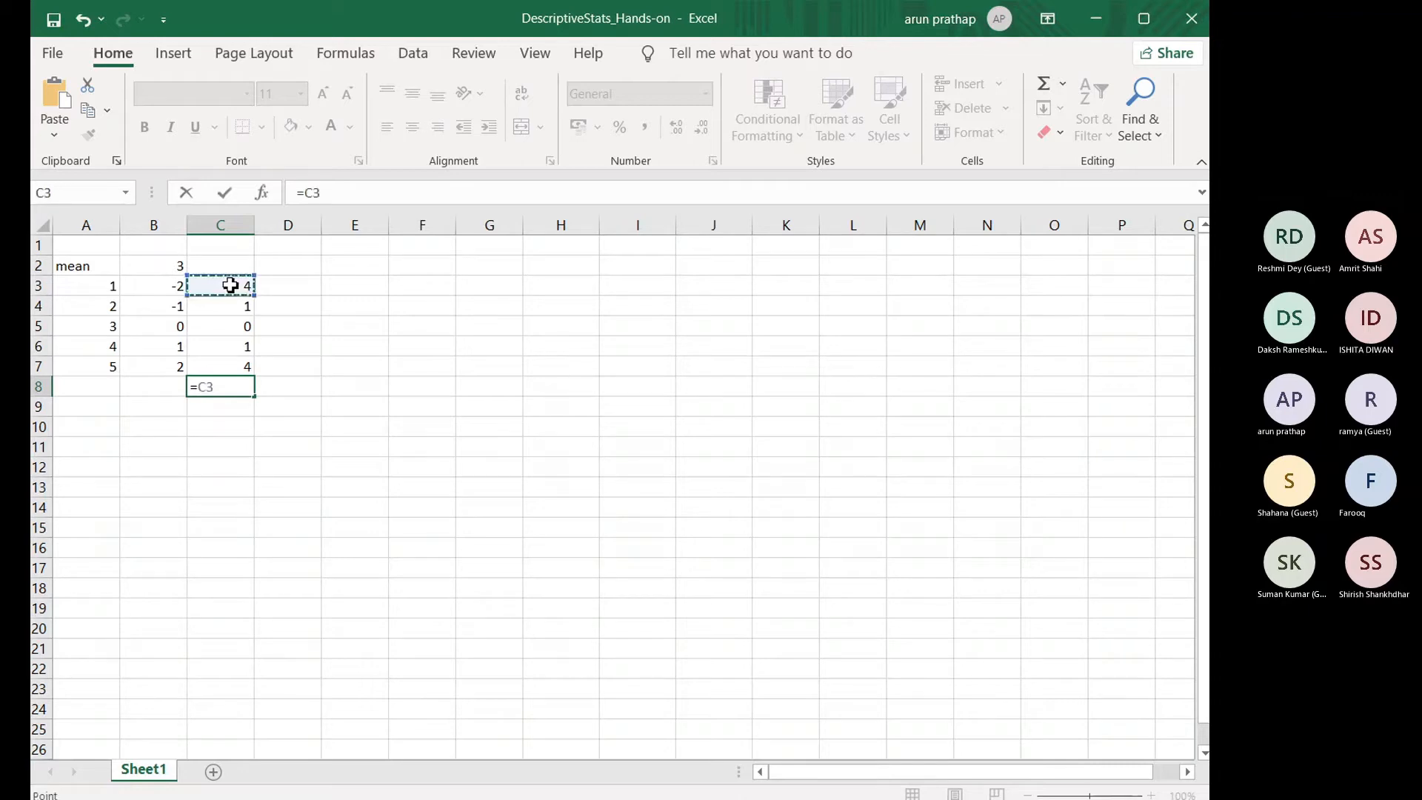
text(+)
click(232, 306)
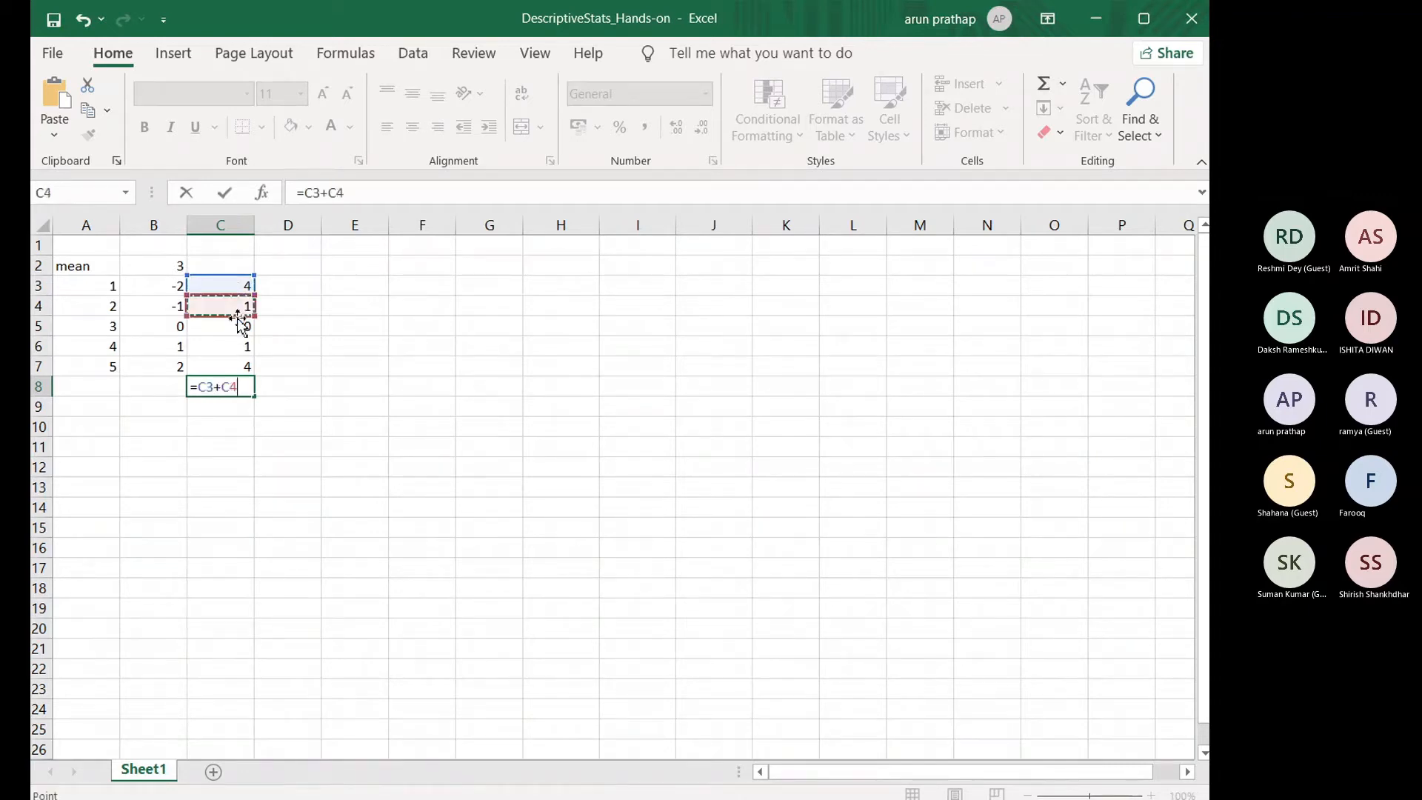
text(+)
click(233, 326)
text(+)
click(249, 346)
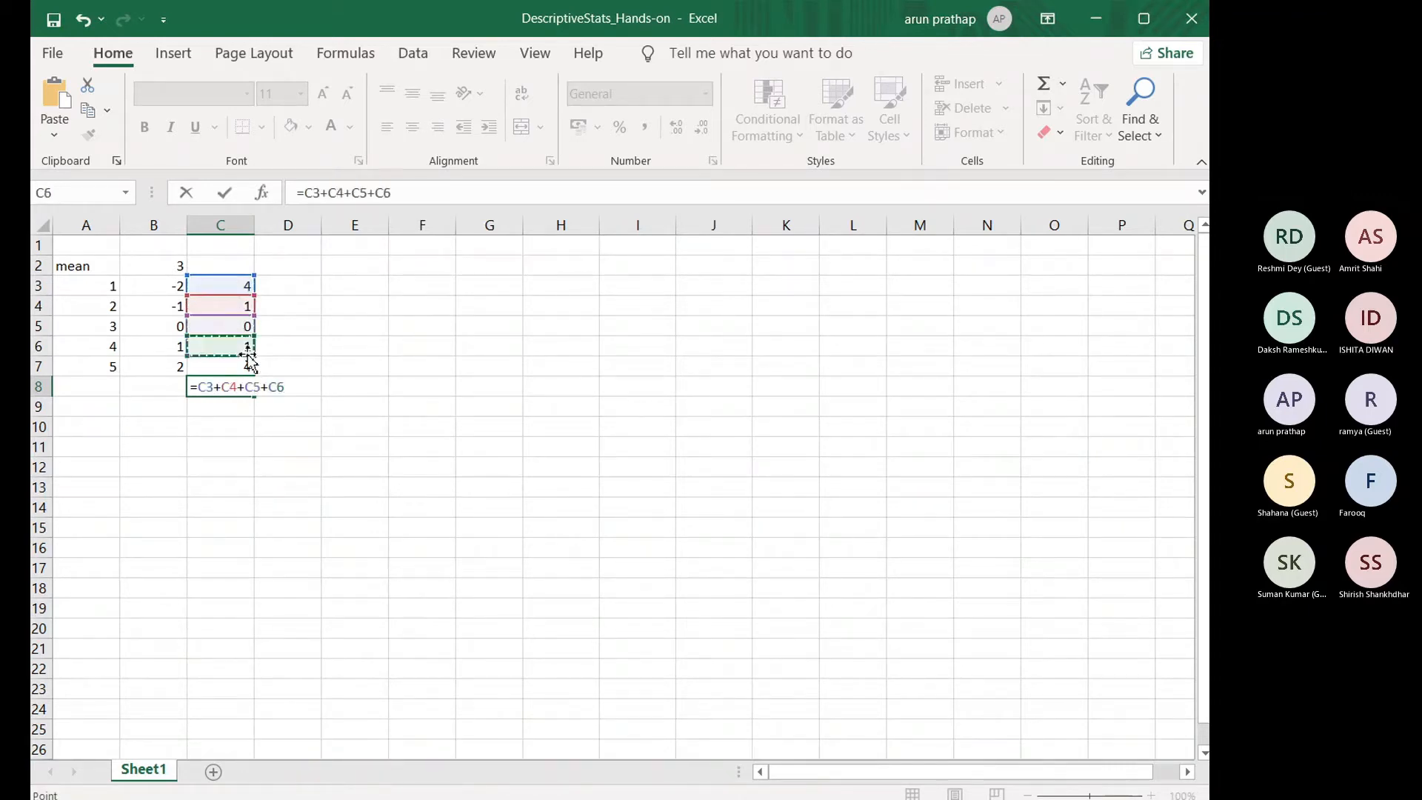
text(+)
click(234, 368)
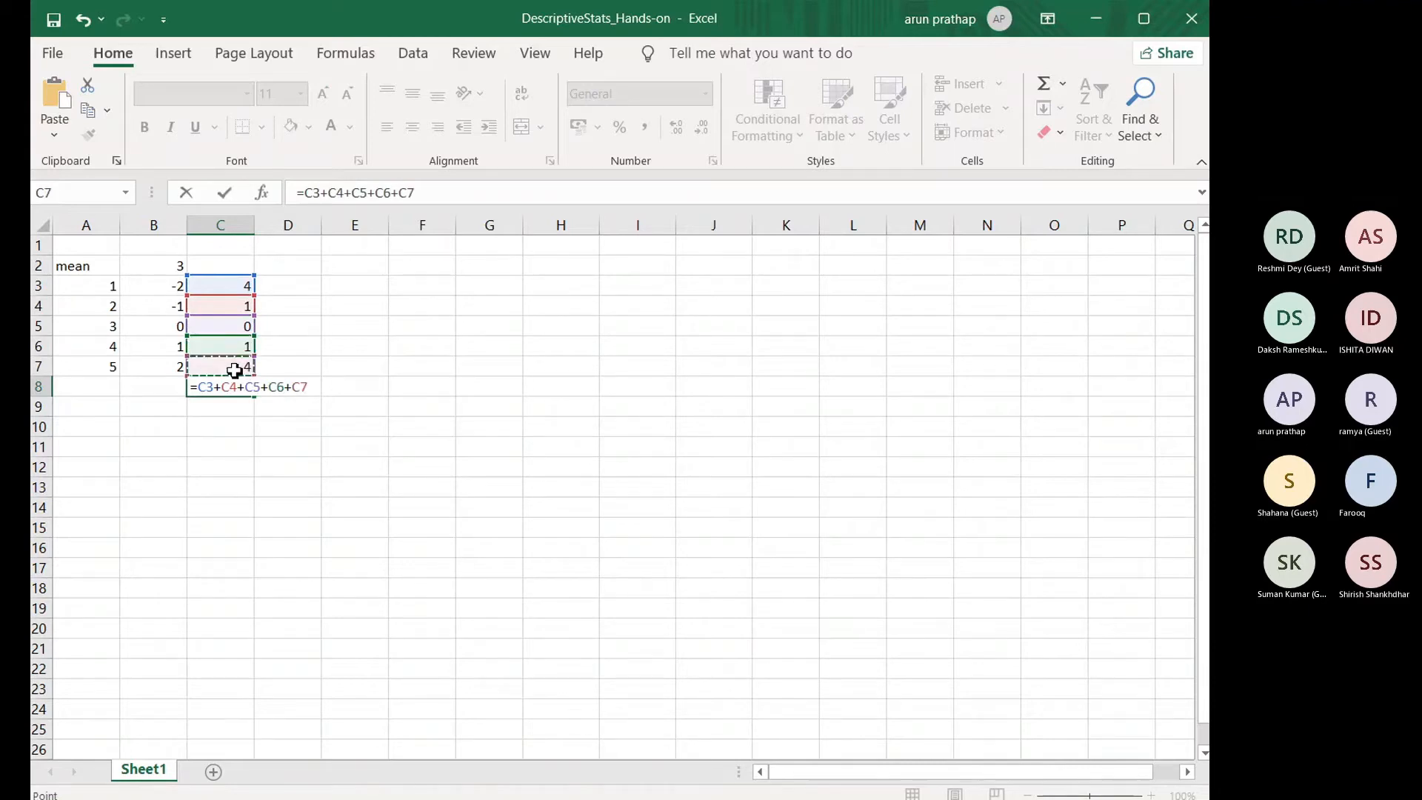
key(ctrl+Return)
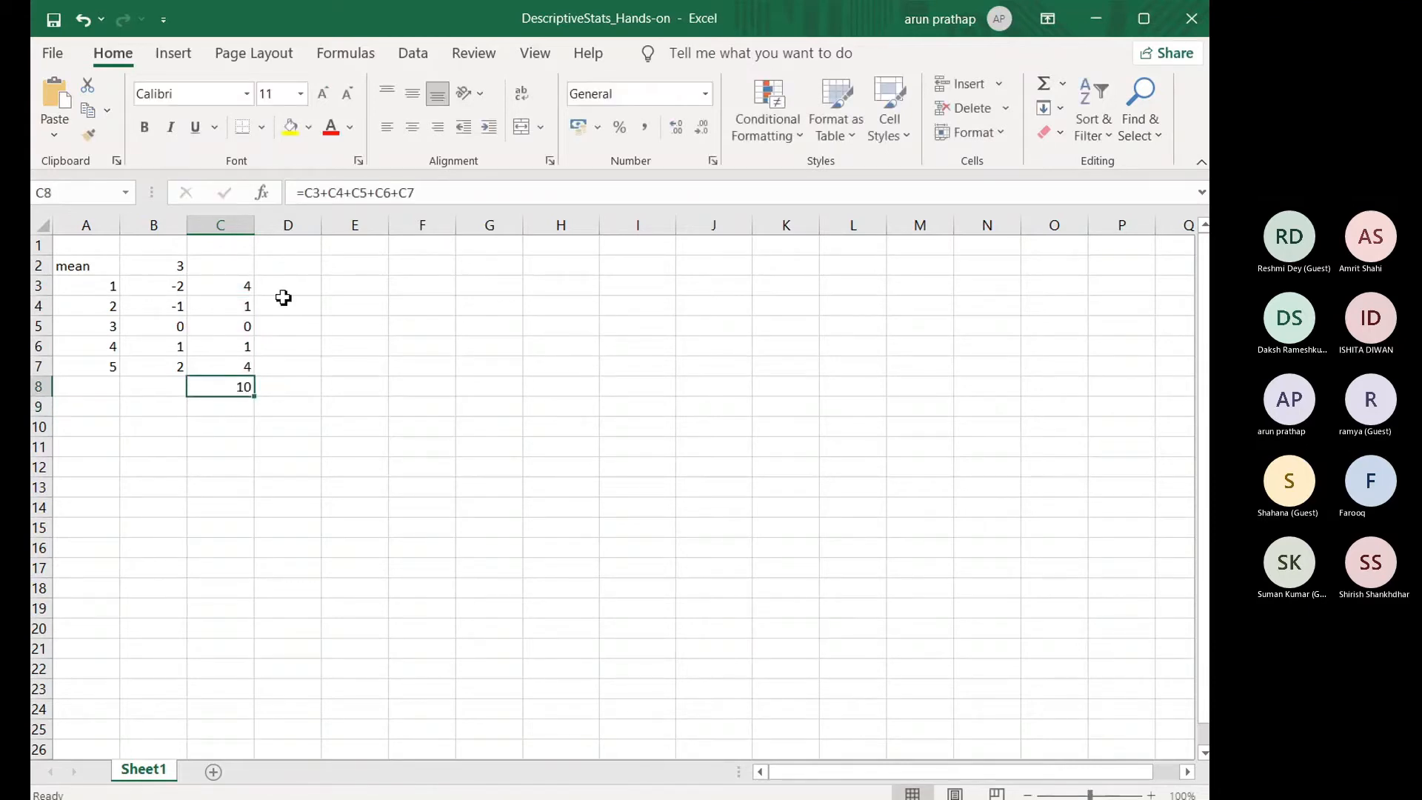
Step: Replace the formula in C8 with =sum(C3:C7) to total the squared deviations
double_click(229, 384)
key(Escape)
text(=su)
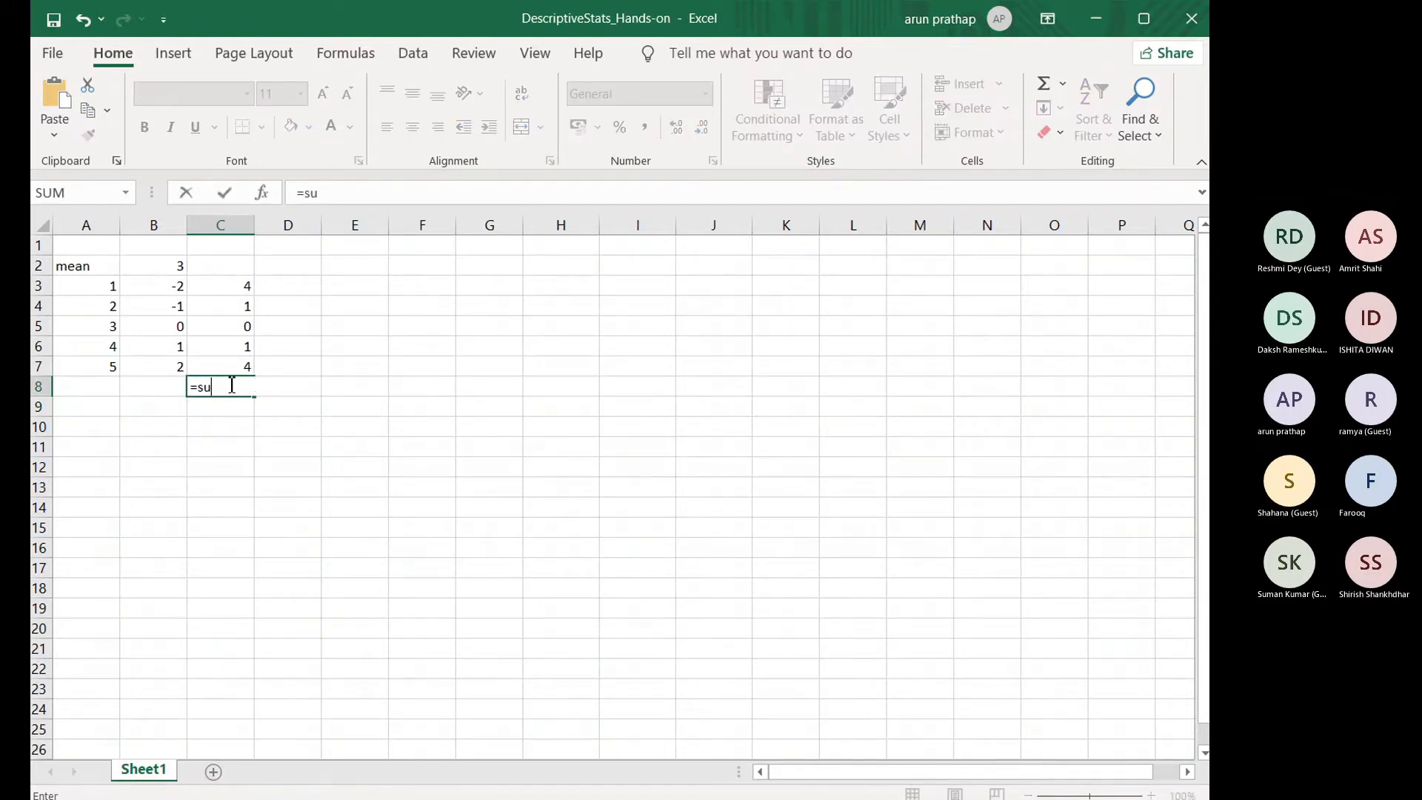
text(m()
drag(236, 296, 242, 368)
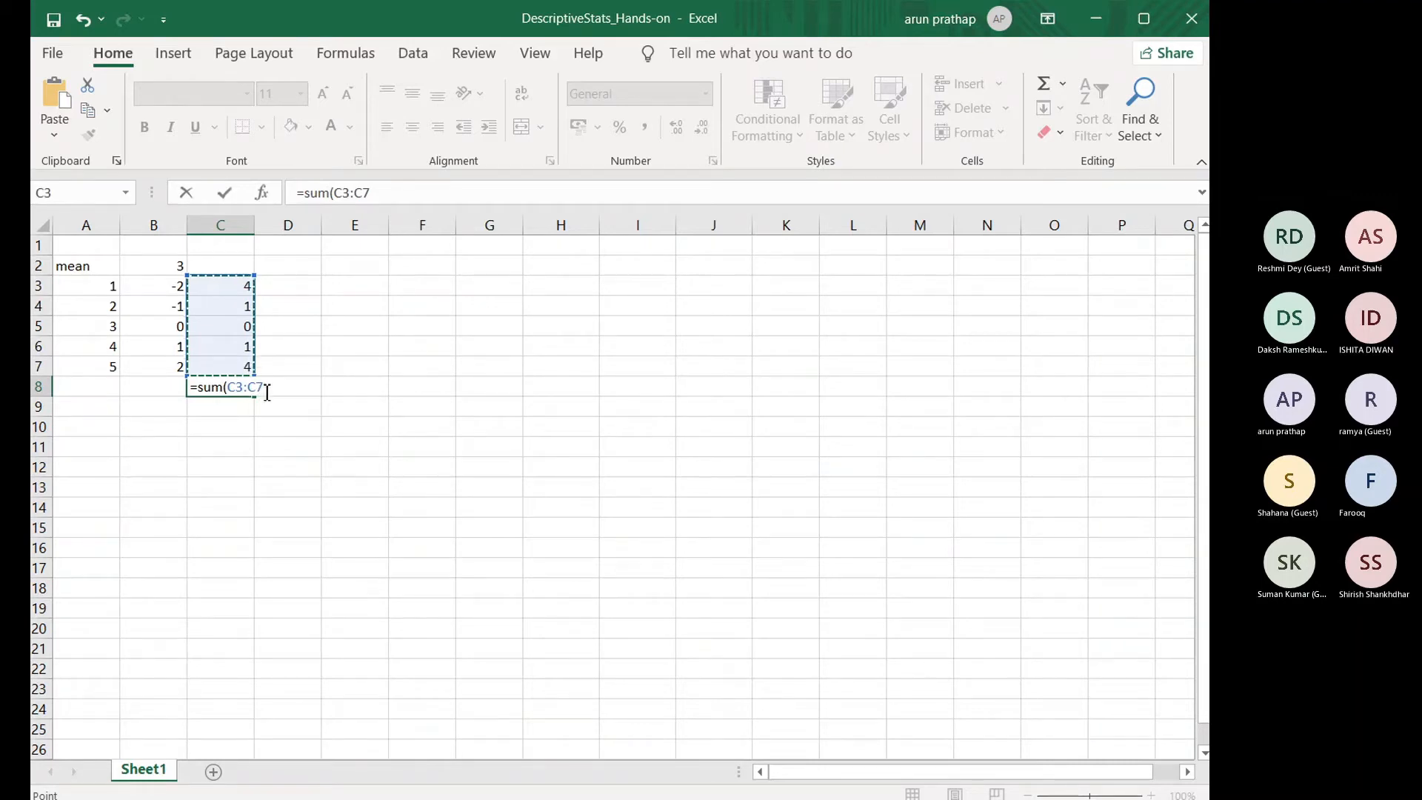
text())
key(ctrl+Return)
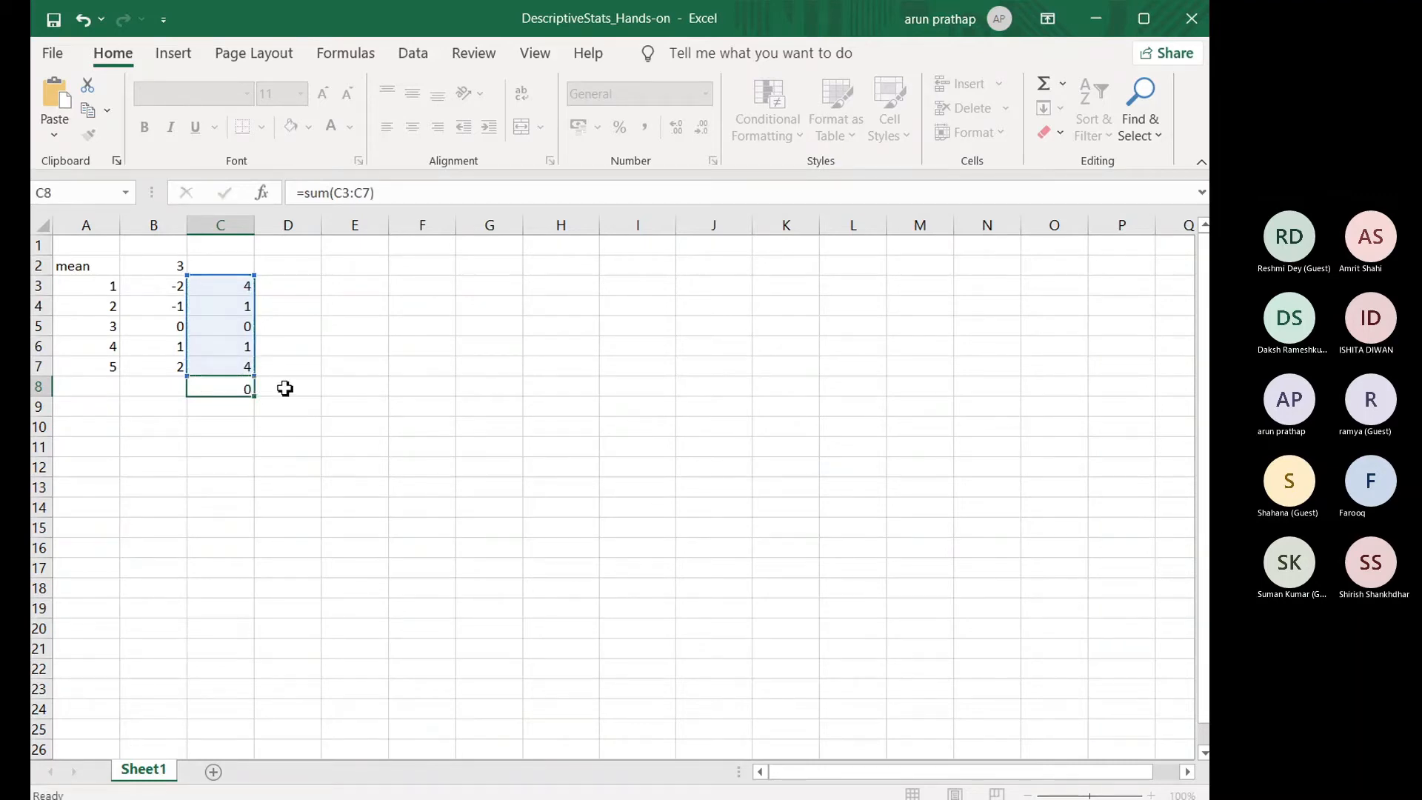
key(Return)
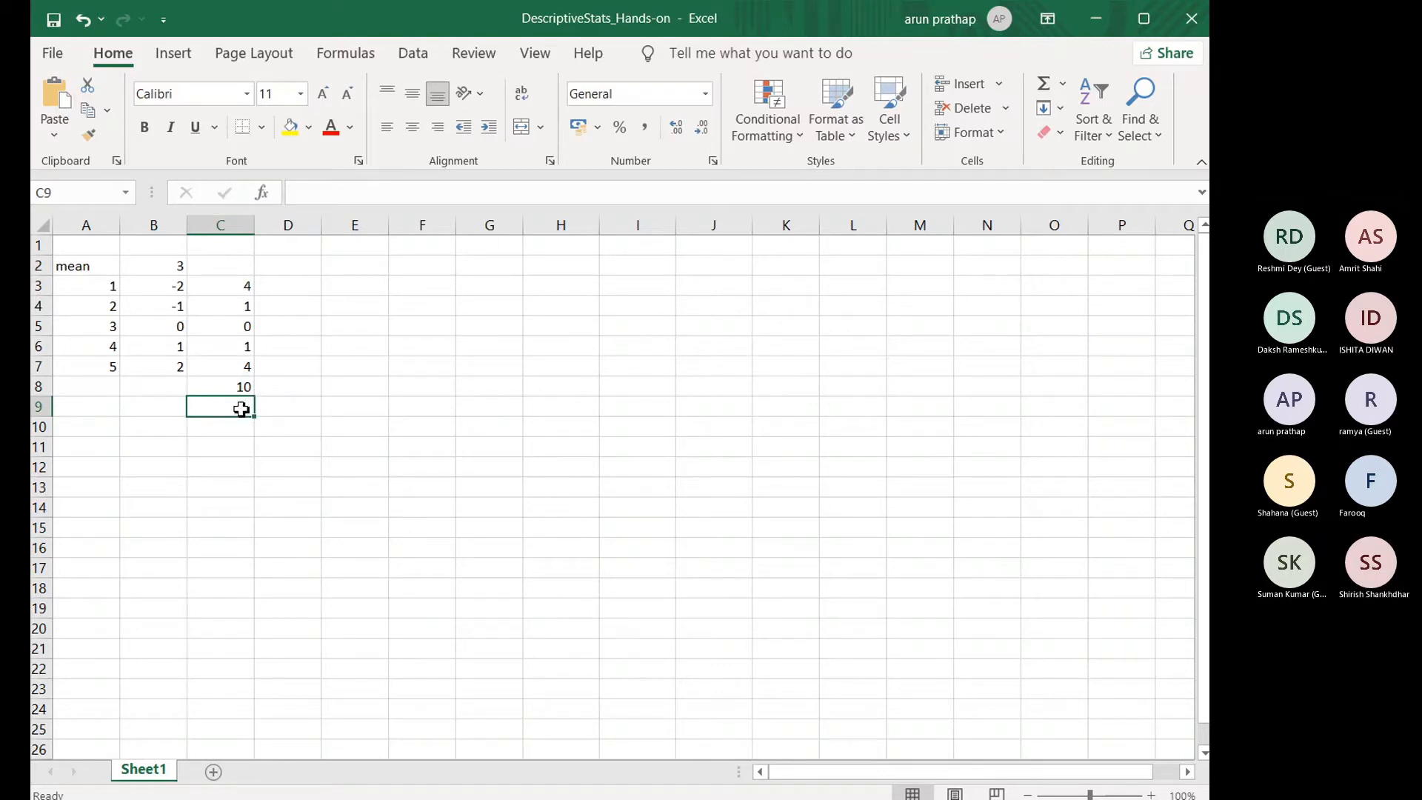
Step: Enter the formula =count(C3:C7) in C9 to count the squared deviations
text(=coi)
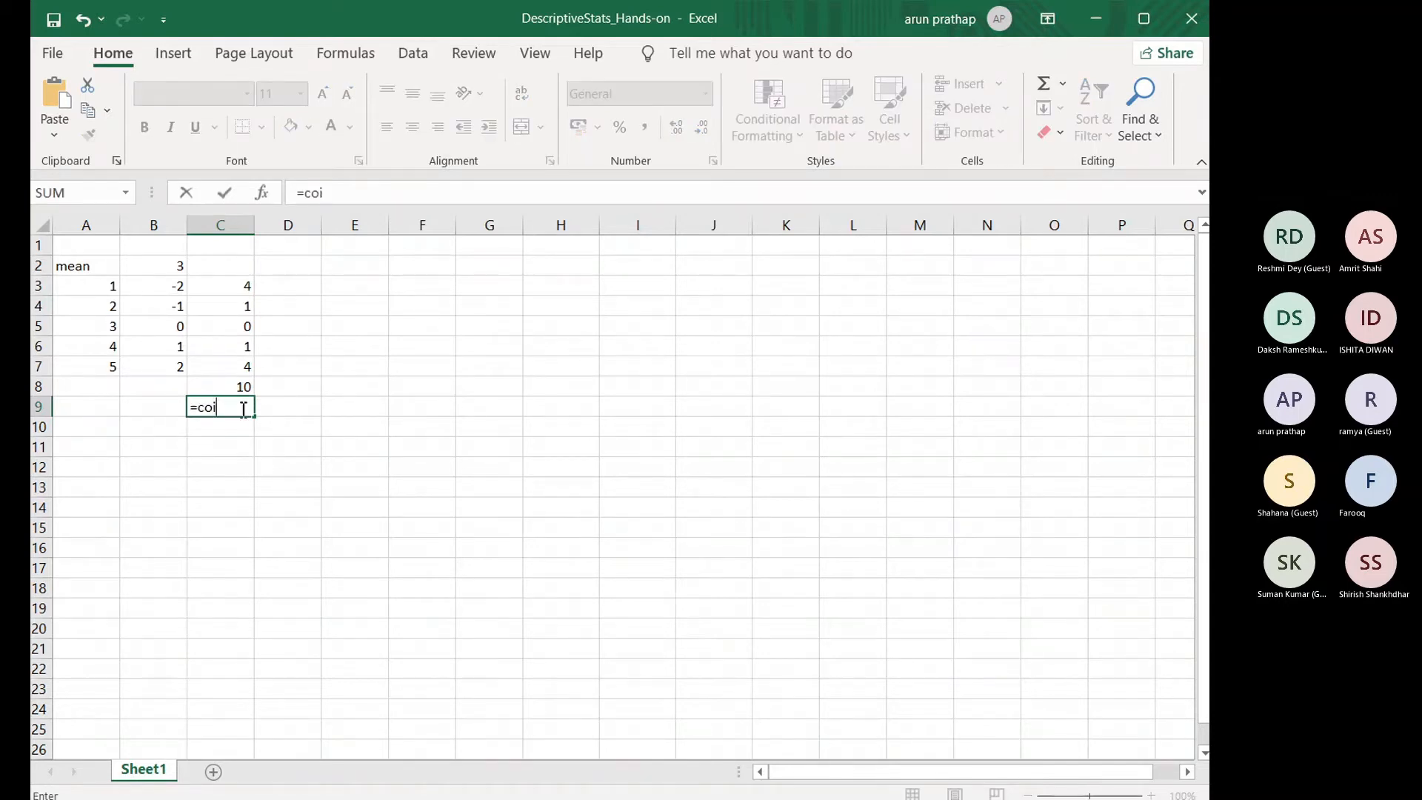
key(BackSpace)
text(unt()
drag(231, 286, 230, 361)
text())
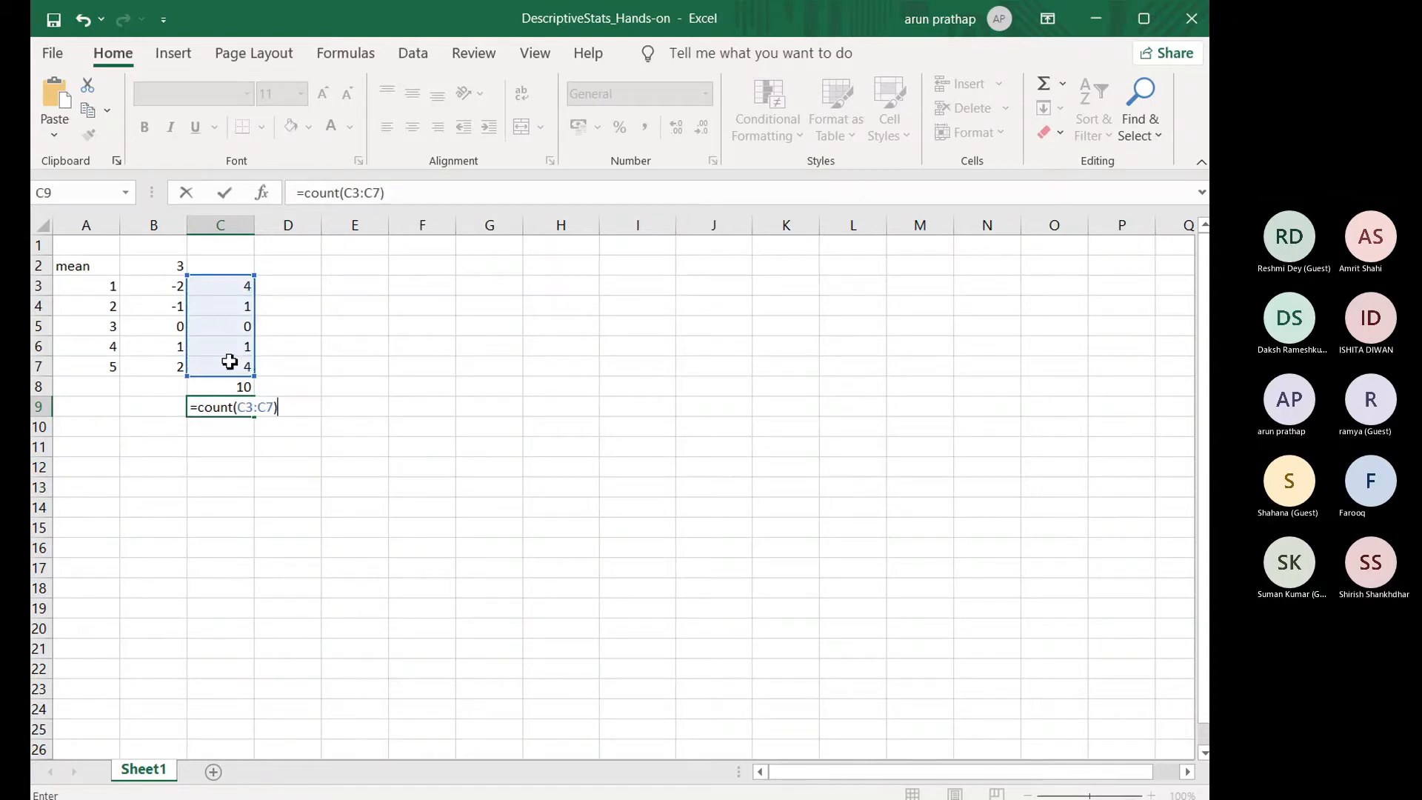
key(Return)
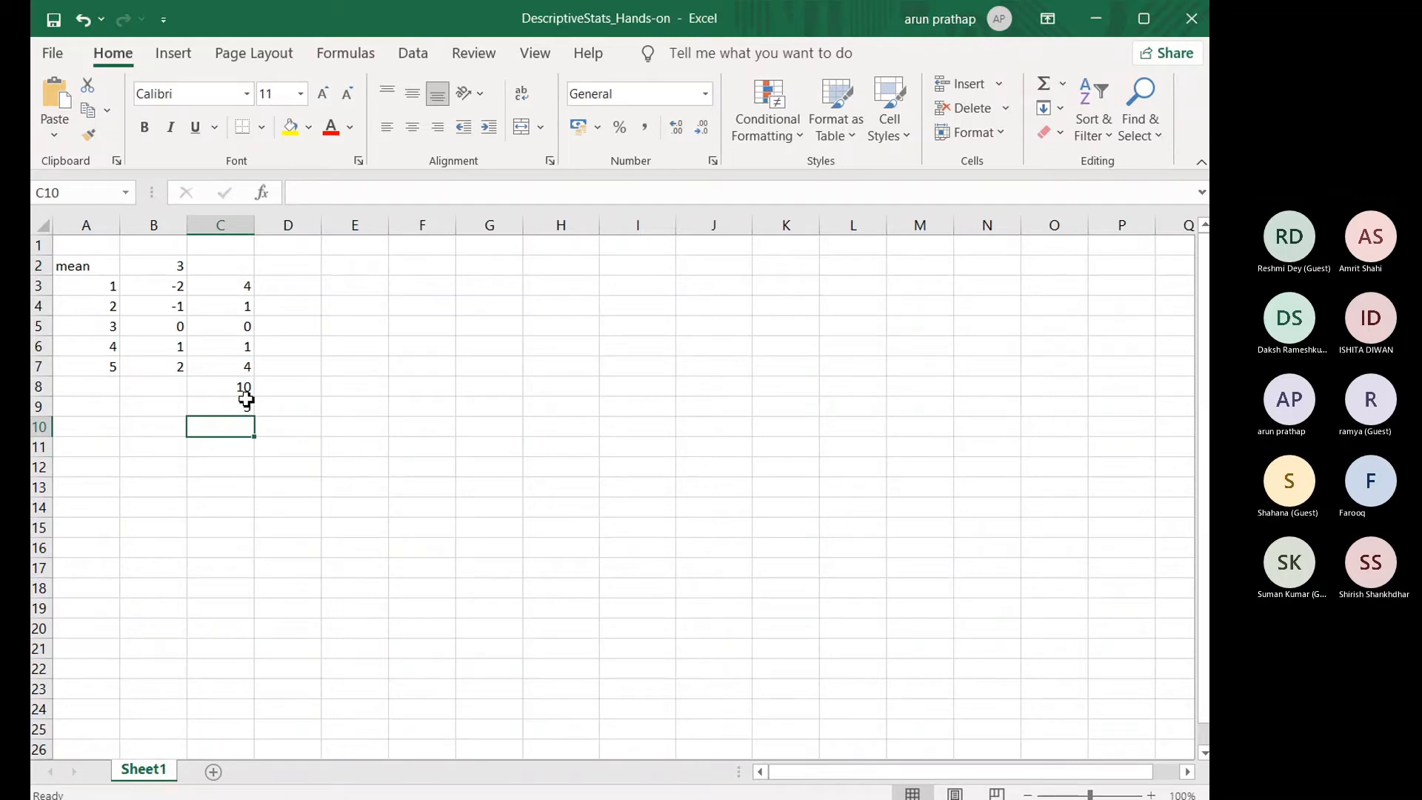
Step: Enter the formula =C8/C9 in C10 to divide the sum of squares by the count
text(=)
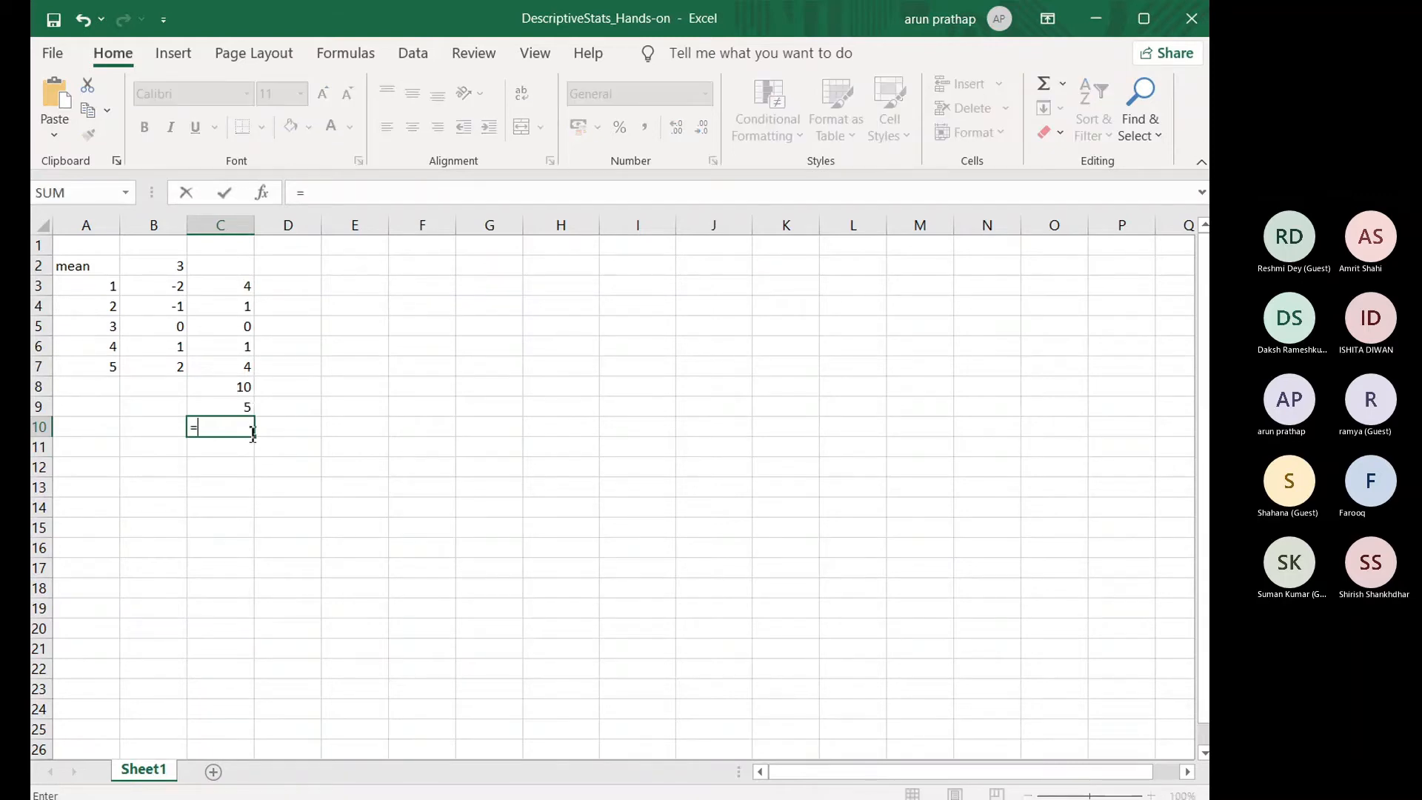
click(228, 387)
text(/)
click(231, 410)
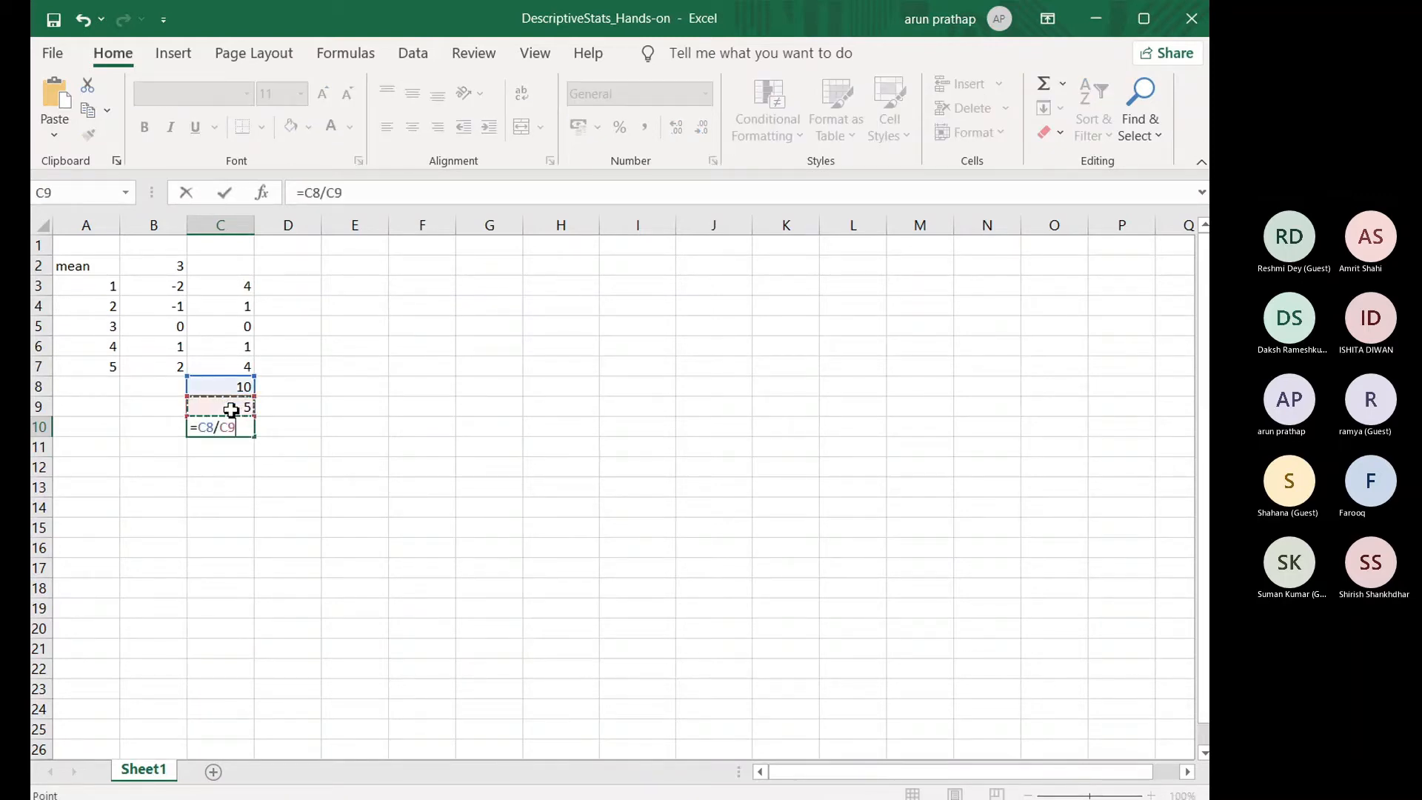
key(Return)
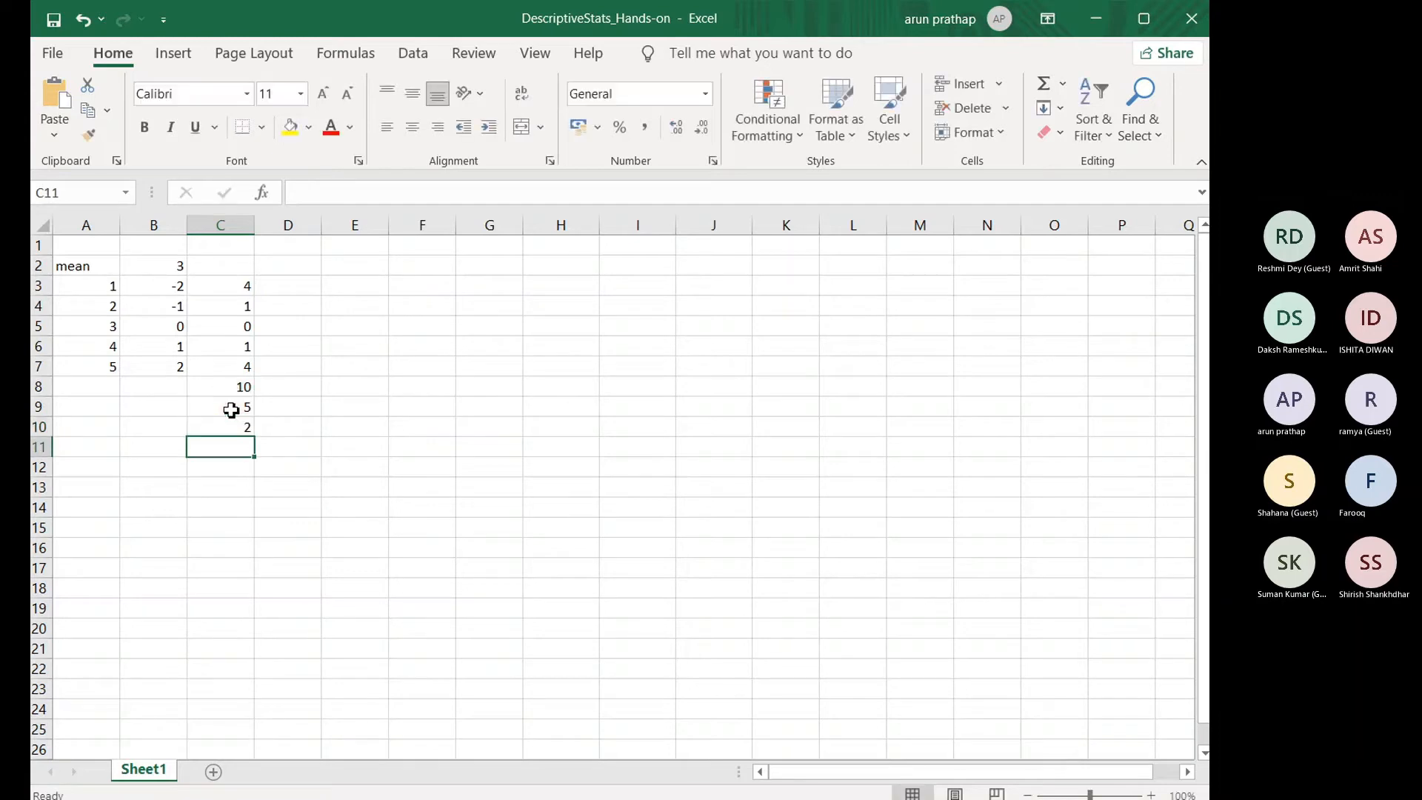
Step: Enter the formula =sqrt(C10) in C11 to get the standard deviation from the variance
text(=sqrt)
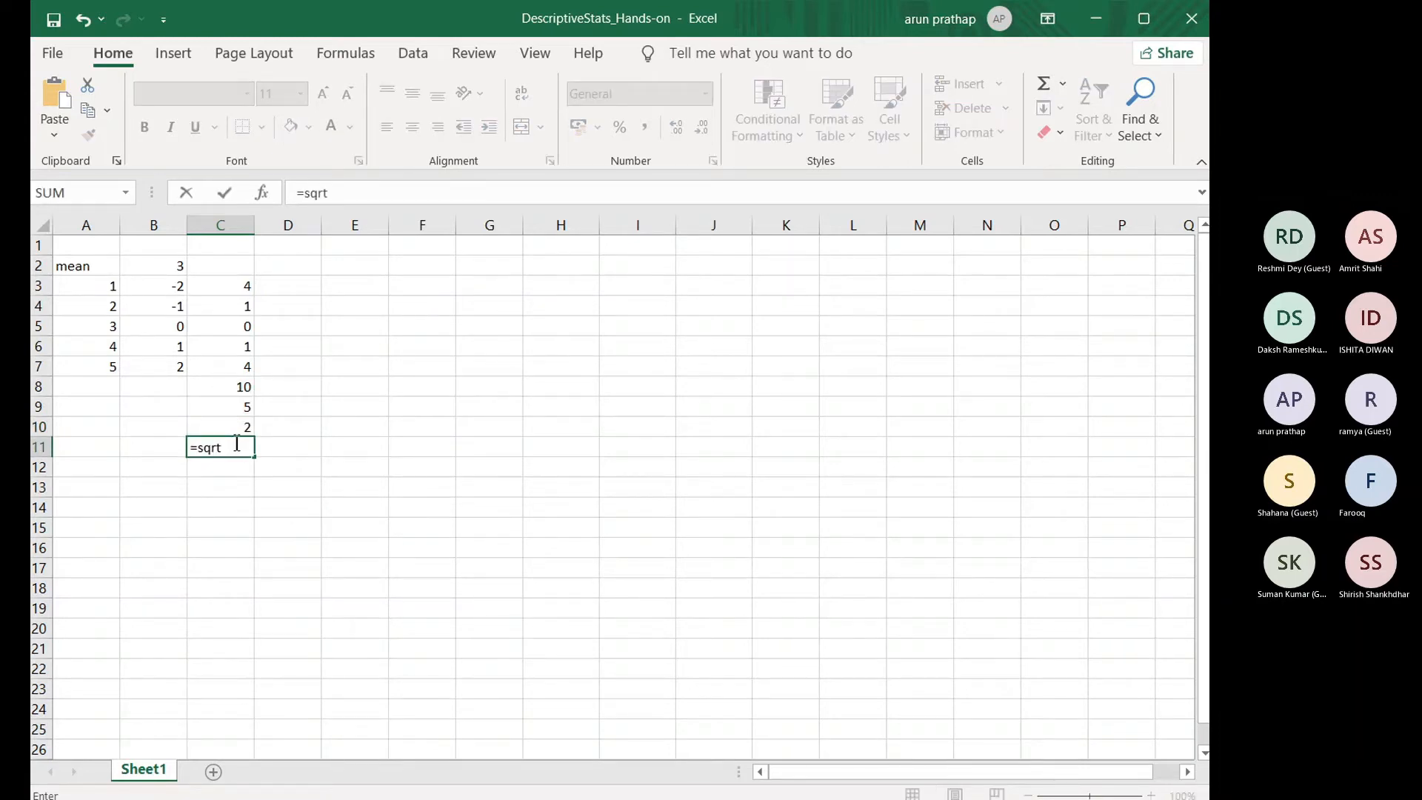
text(()
click(234, 429)
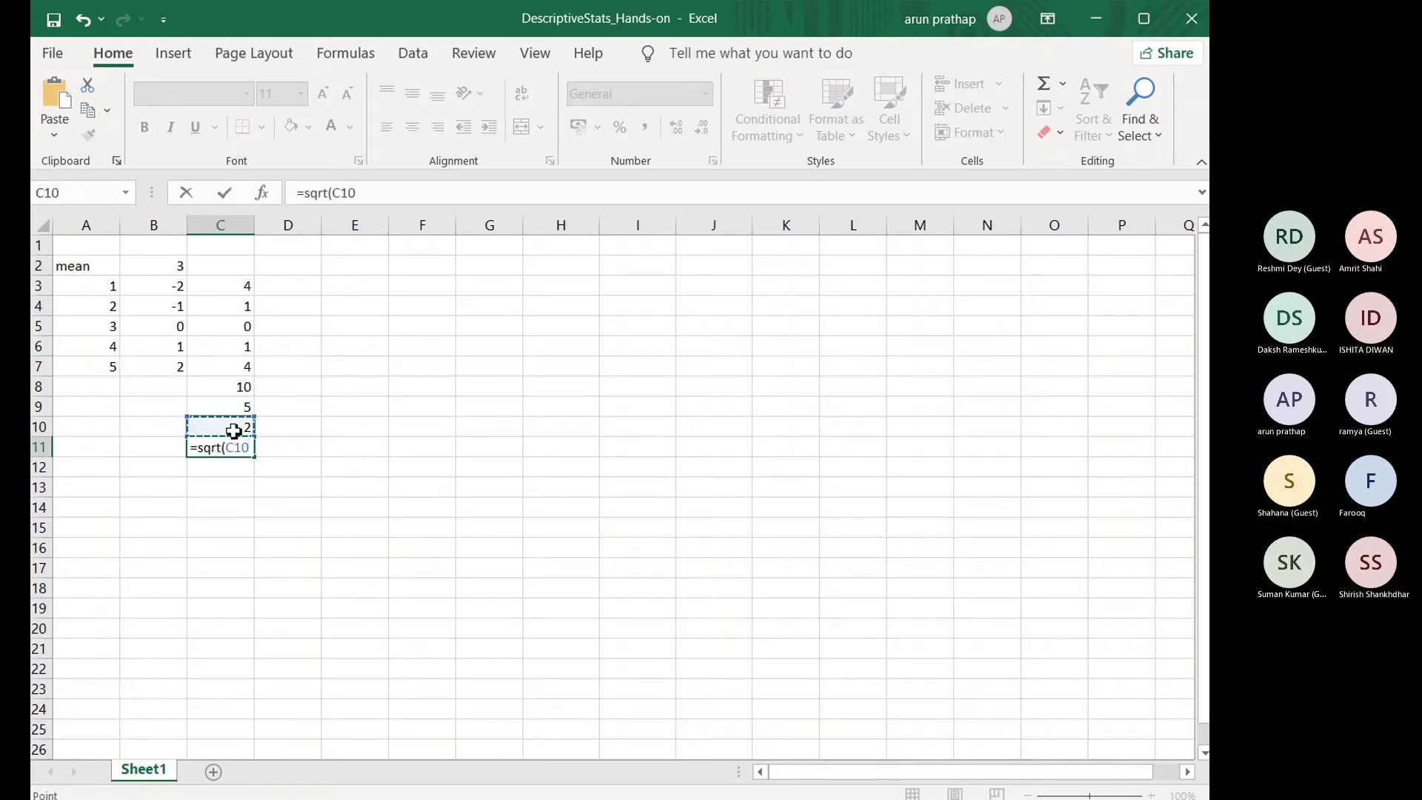
text())
key(Return)
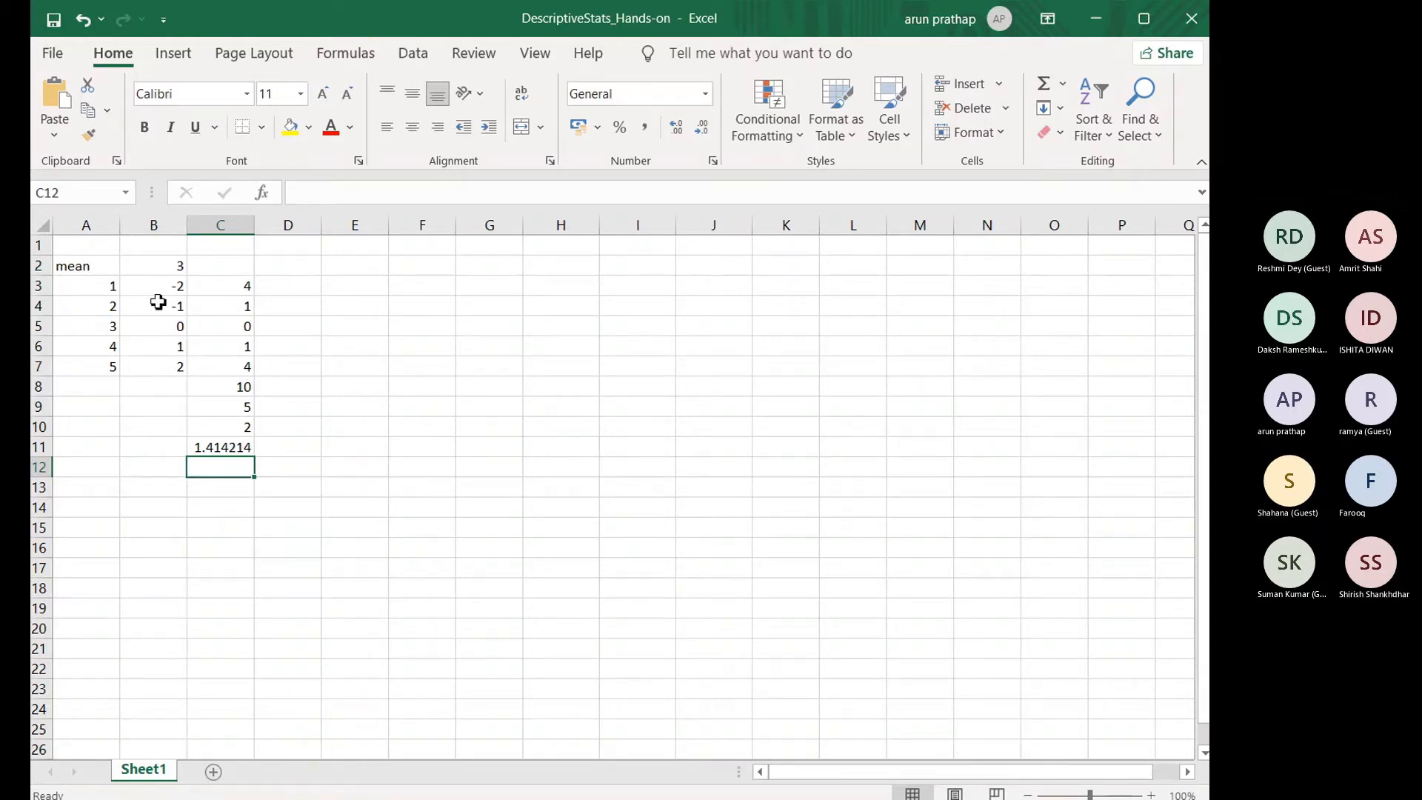
Step: Clear the mean label and value, the deviations in column B and all calculations in column C, keeping the numbers in A3:A7
click(163, 271)
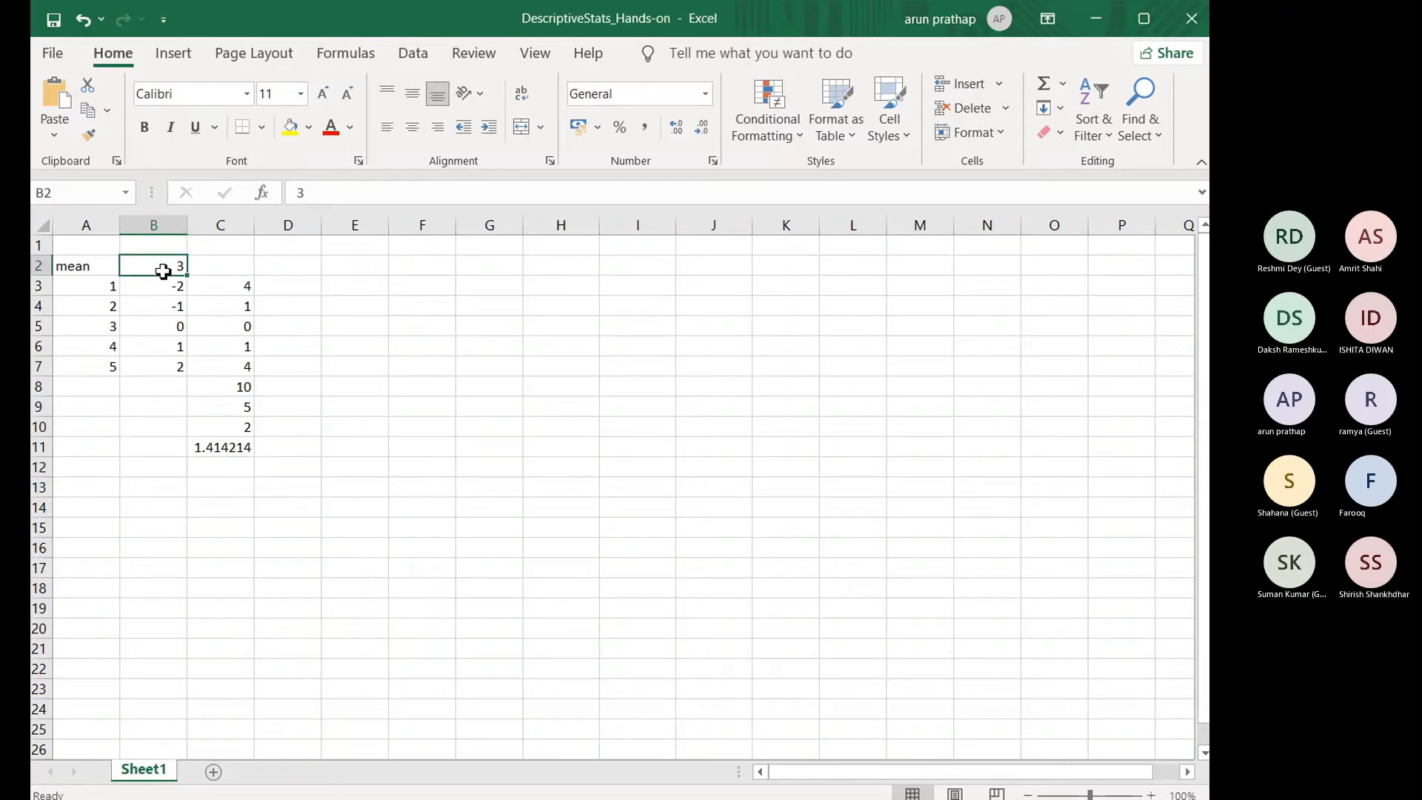
drag(243, 453, 70, 269)
key(Delete)
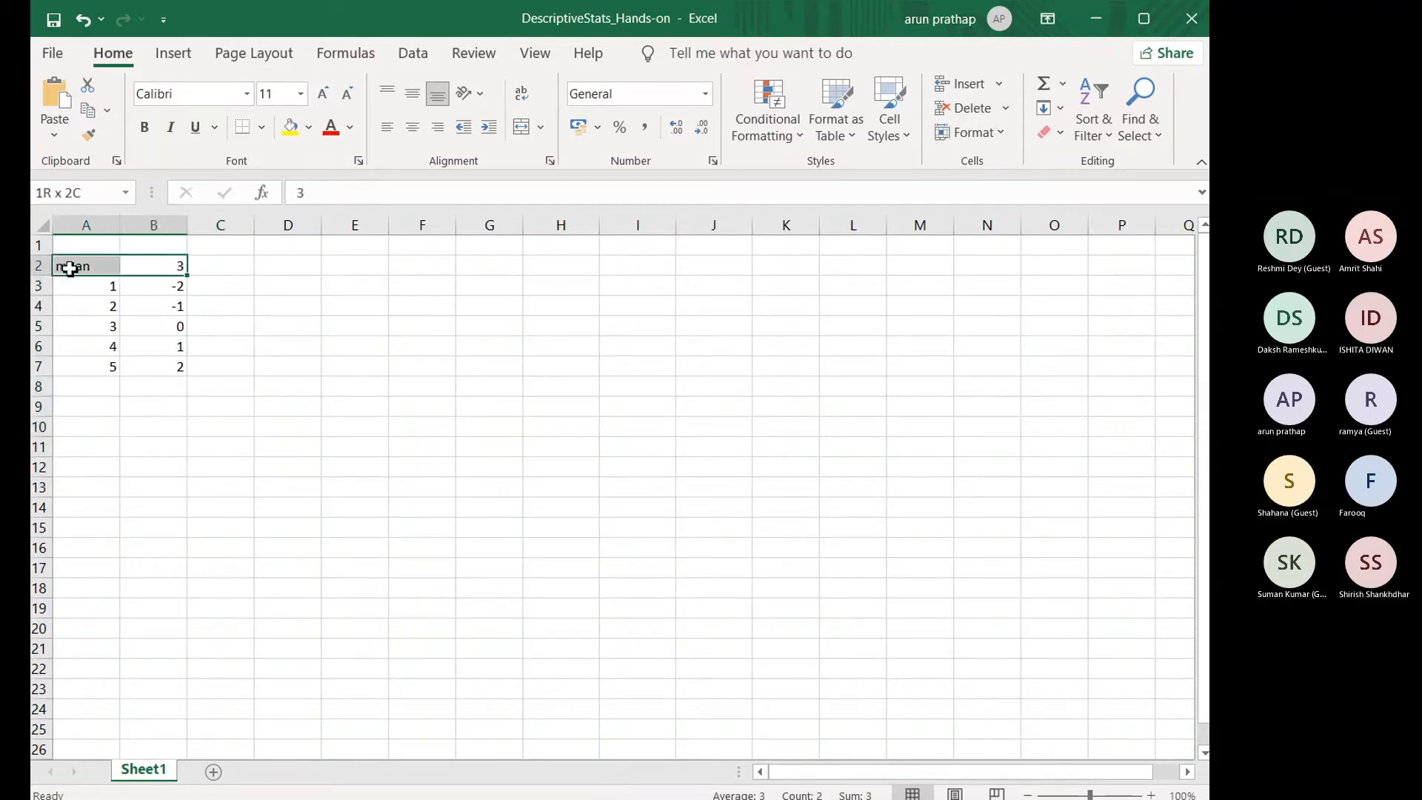
key(Delete)
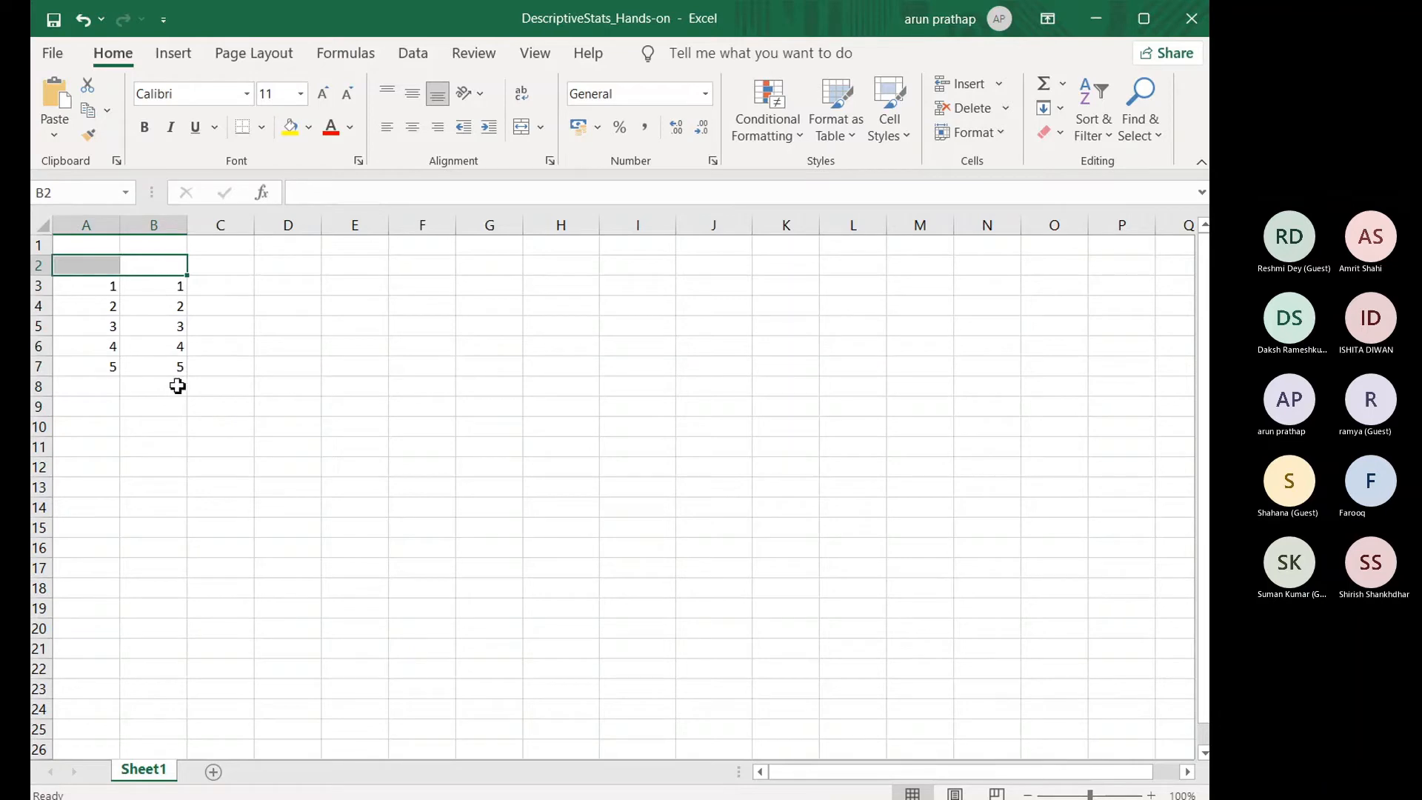
drag(178, 386, 165, 271)
key(Delete)
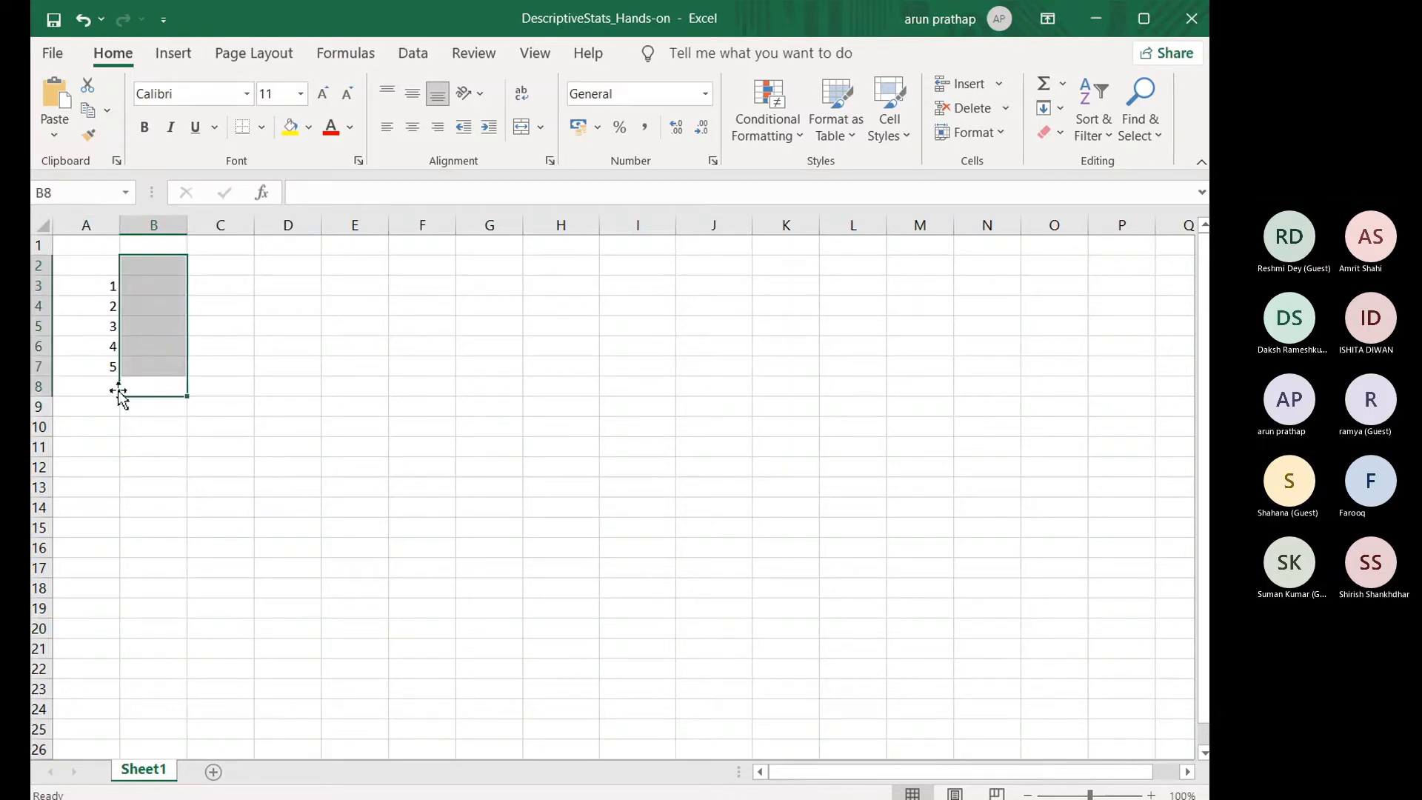
Step: Enter the label mean in B8, just below the number list
click(115, 289)
click(152, 392)
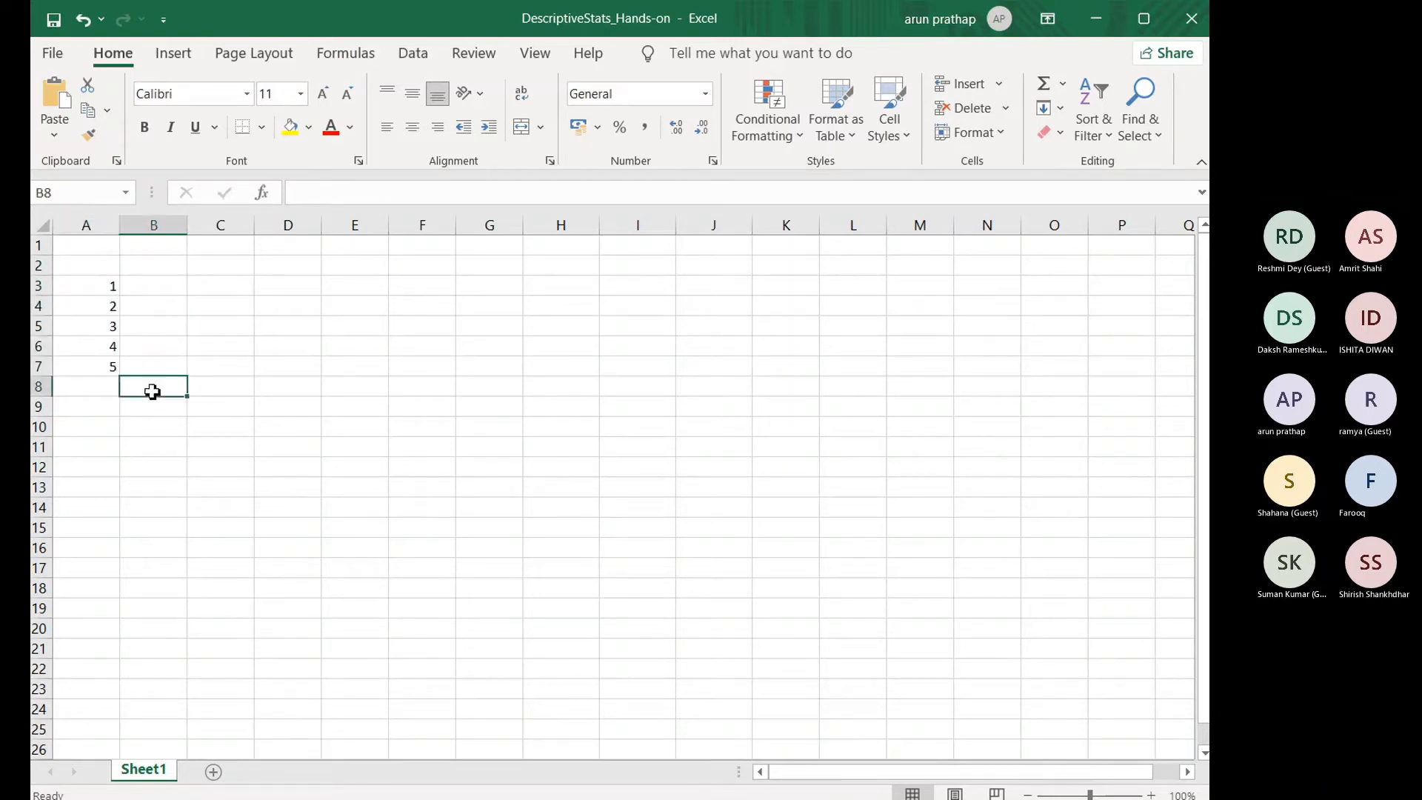
text(mean)
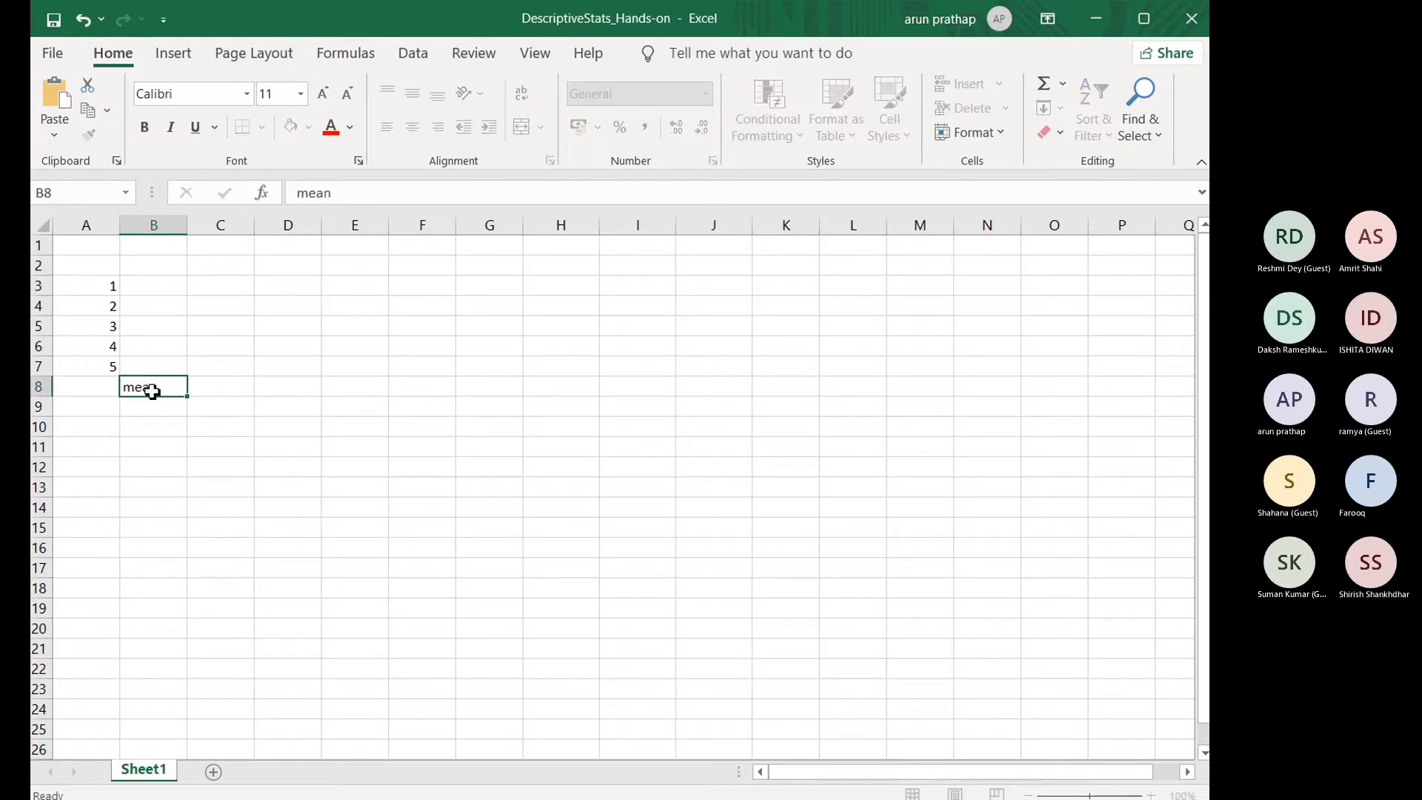
key(Return)
text(median)
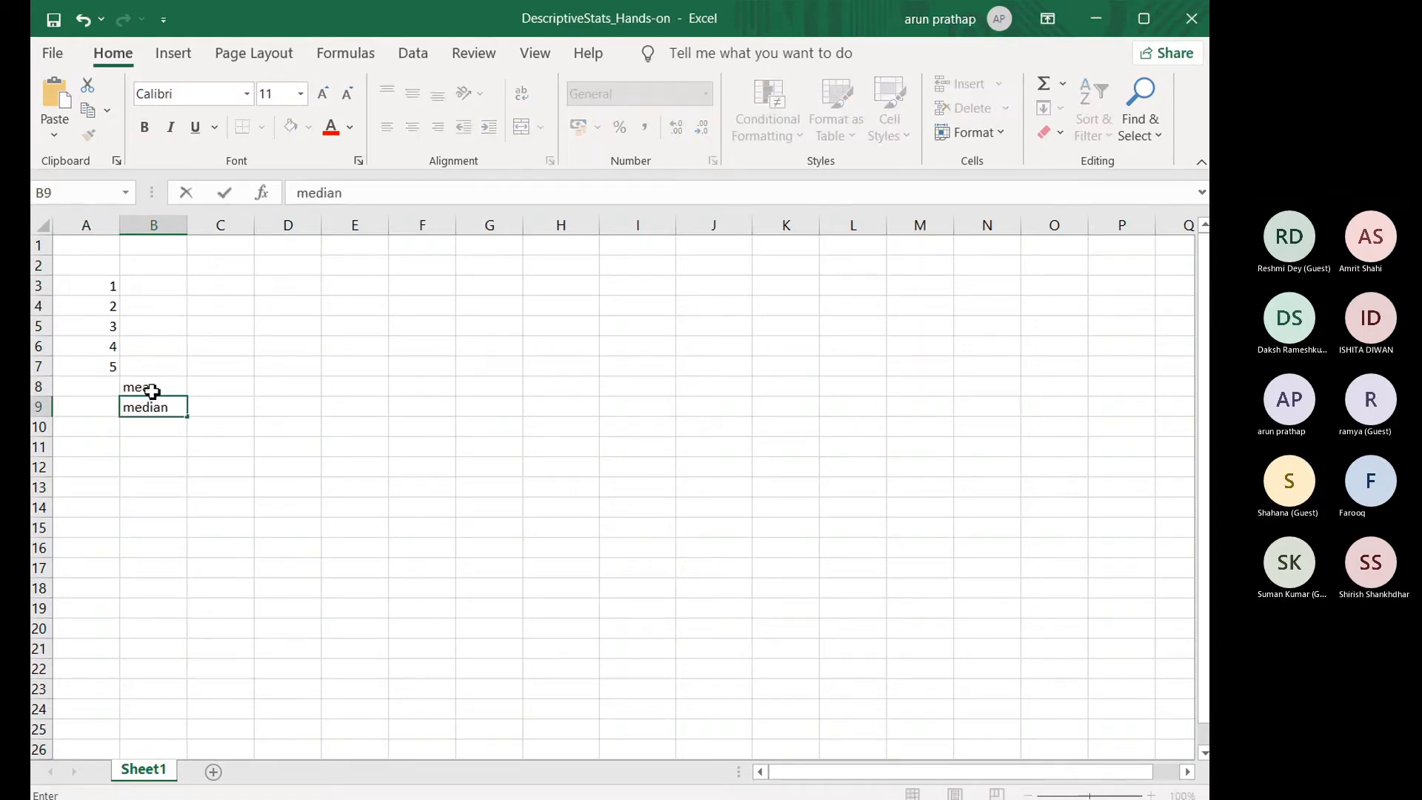
key(Return)
text(q1)
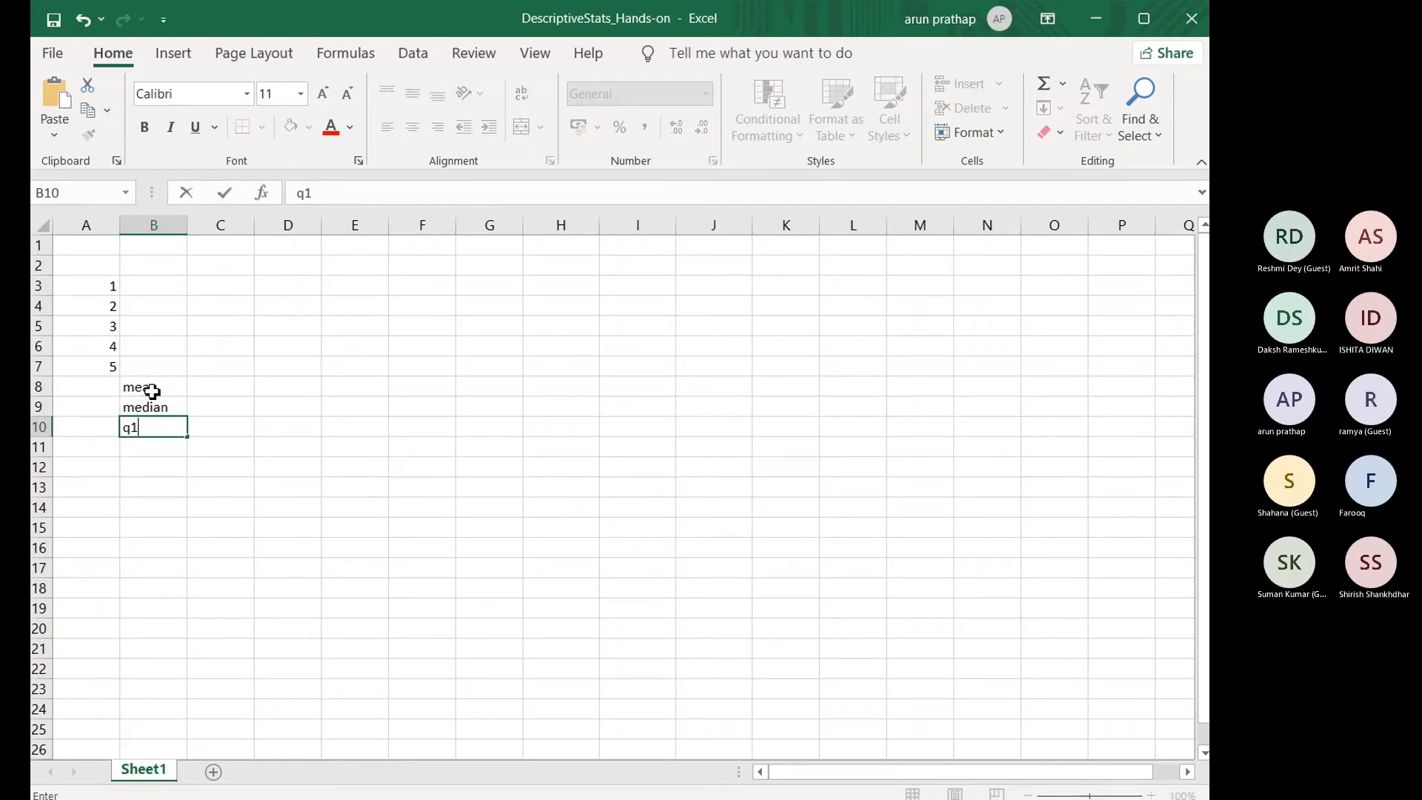
key(Up)
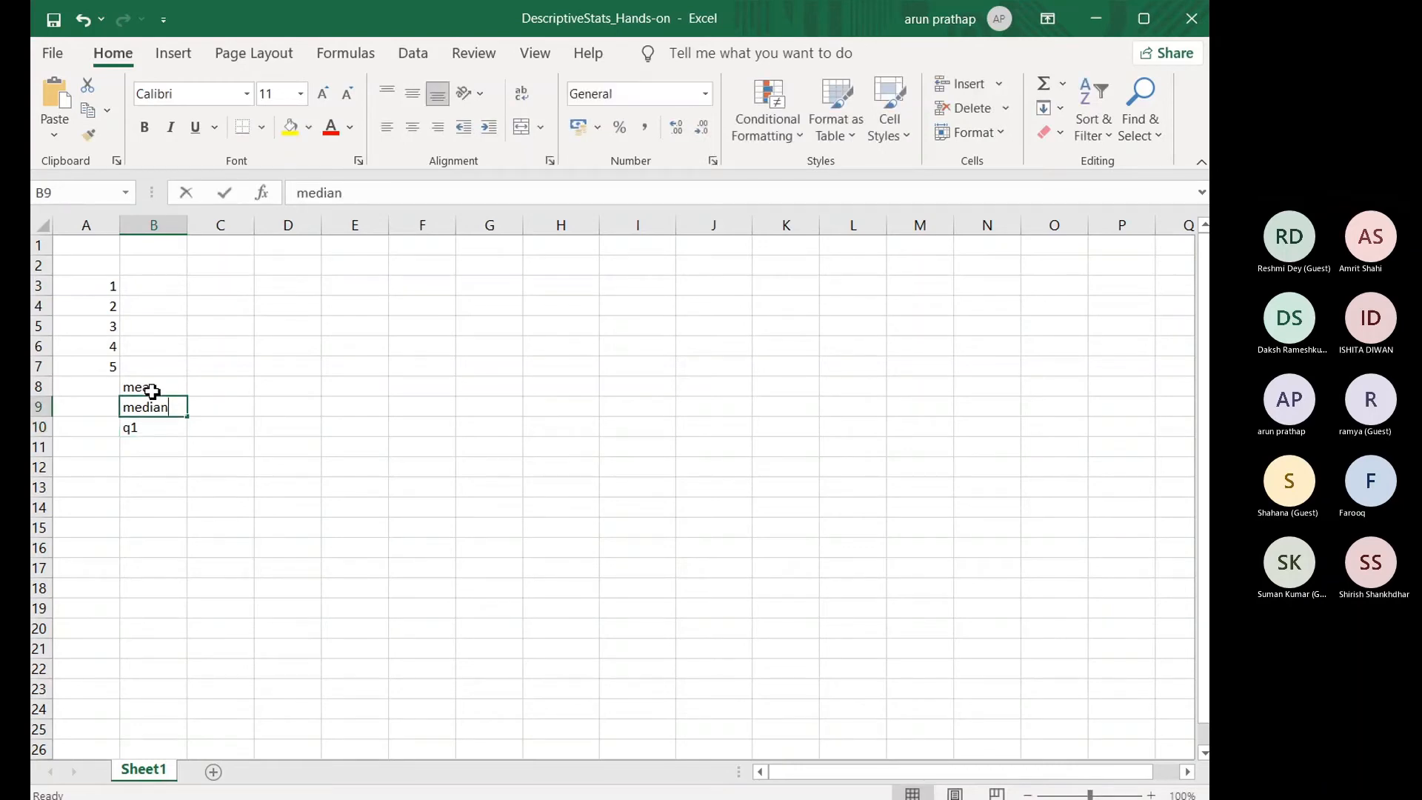
Step: Enter the quartile labels q1 in B9, q2 median in B10 and q3 in B11
text(q1)
key(Return)
text(g)
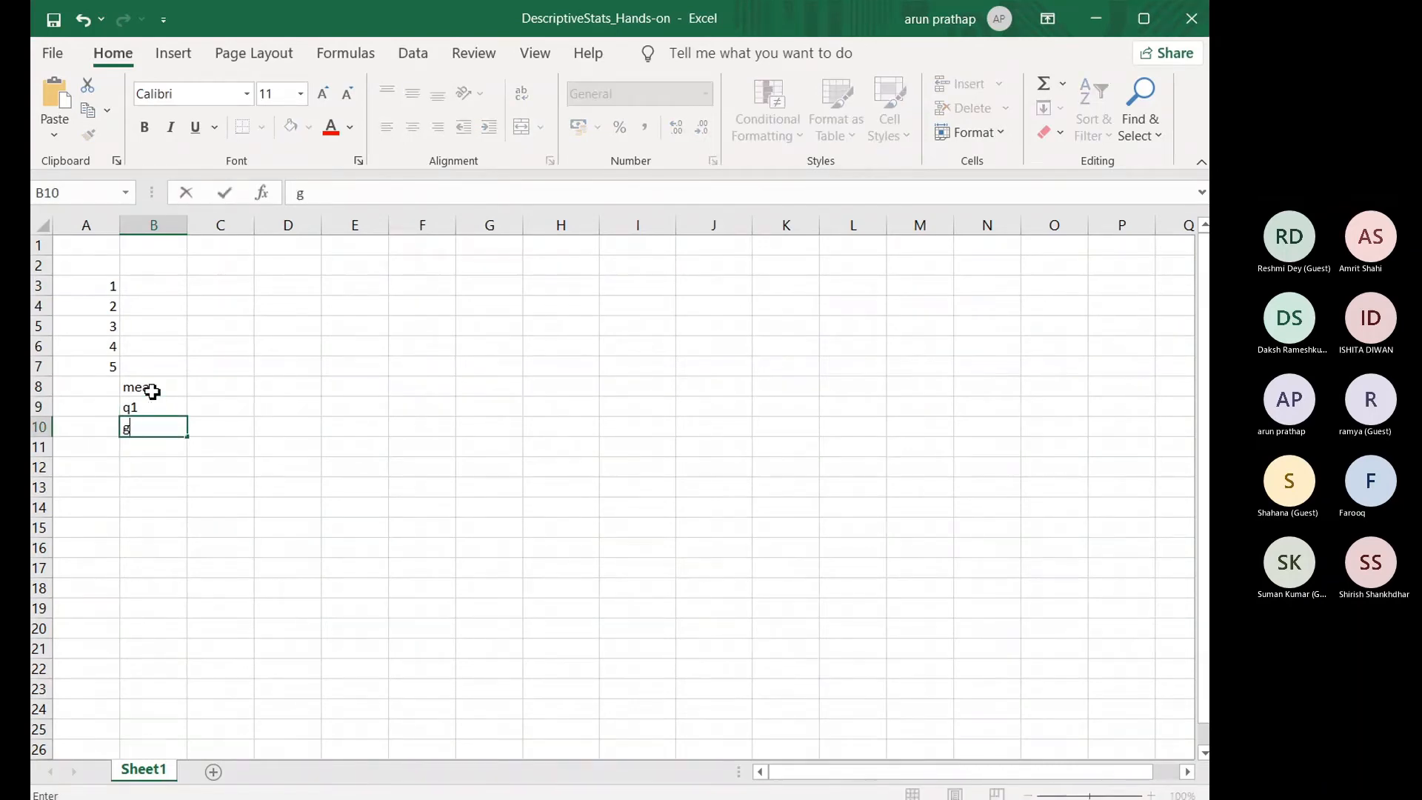
text(2)
key(BackSpace)
key(BackSpace)
text(q2 median)
key(Return)
text(q3)
key(Return)
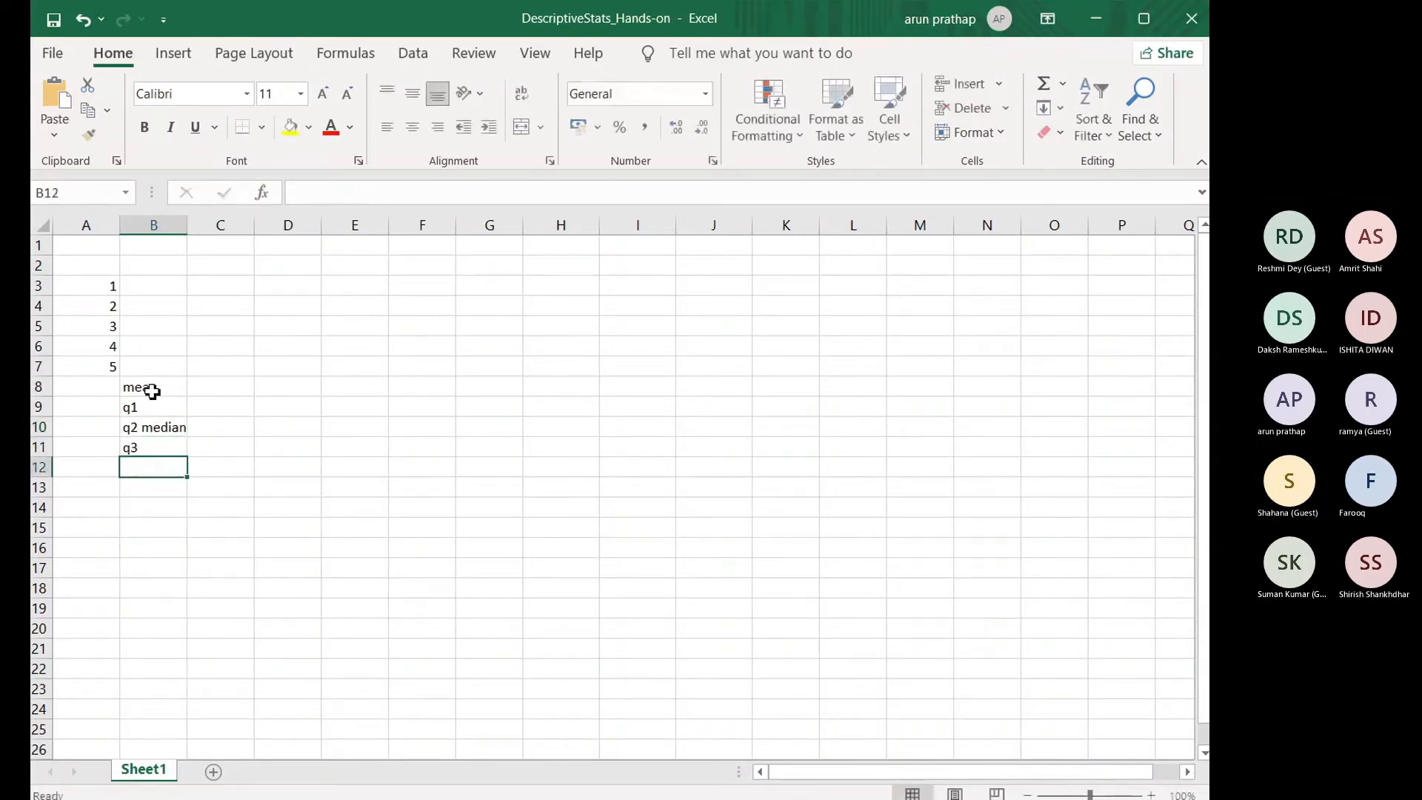
Step: Enter the labels mode in B12, variance in B13 and stddev in B14
text(mode)
key(Return)
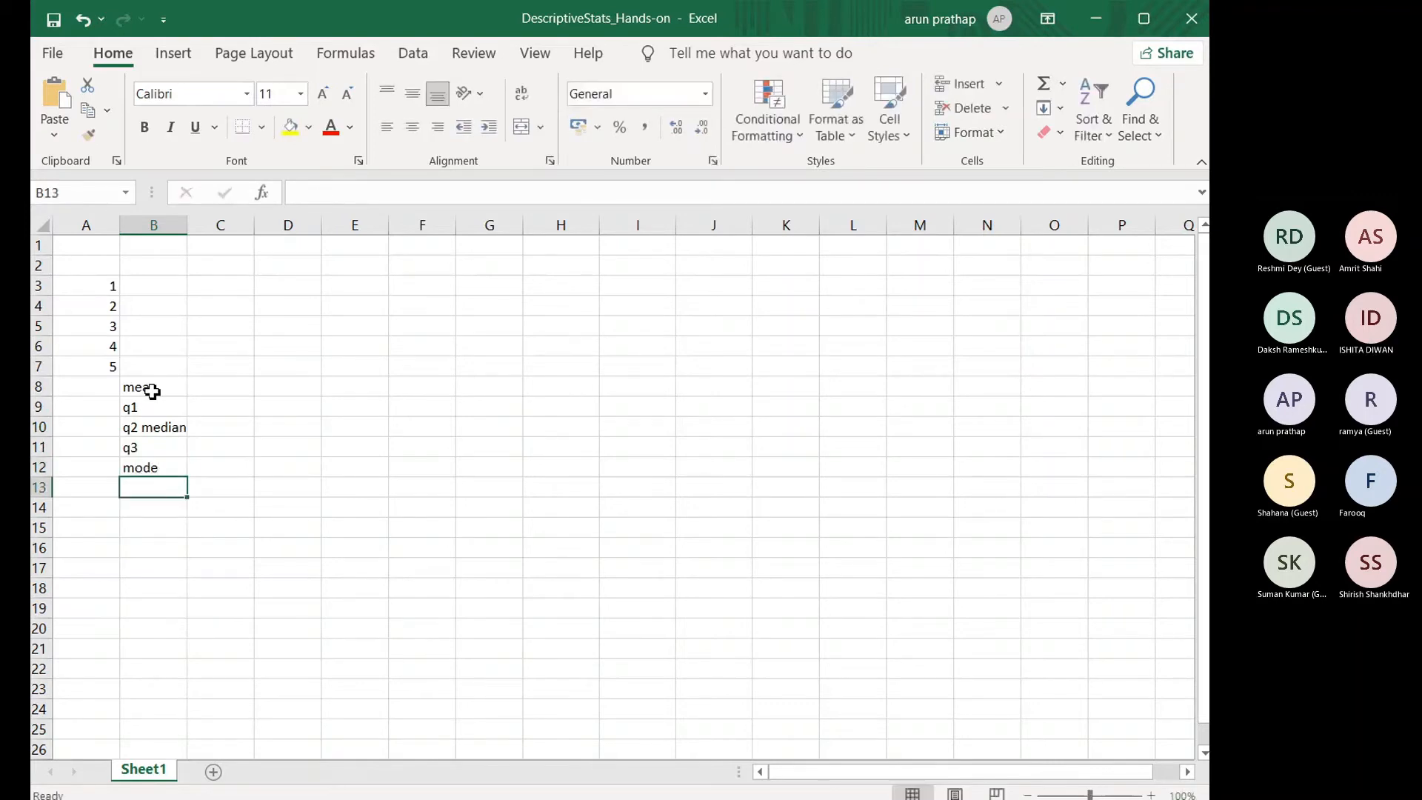
text(stddev)
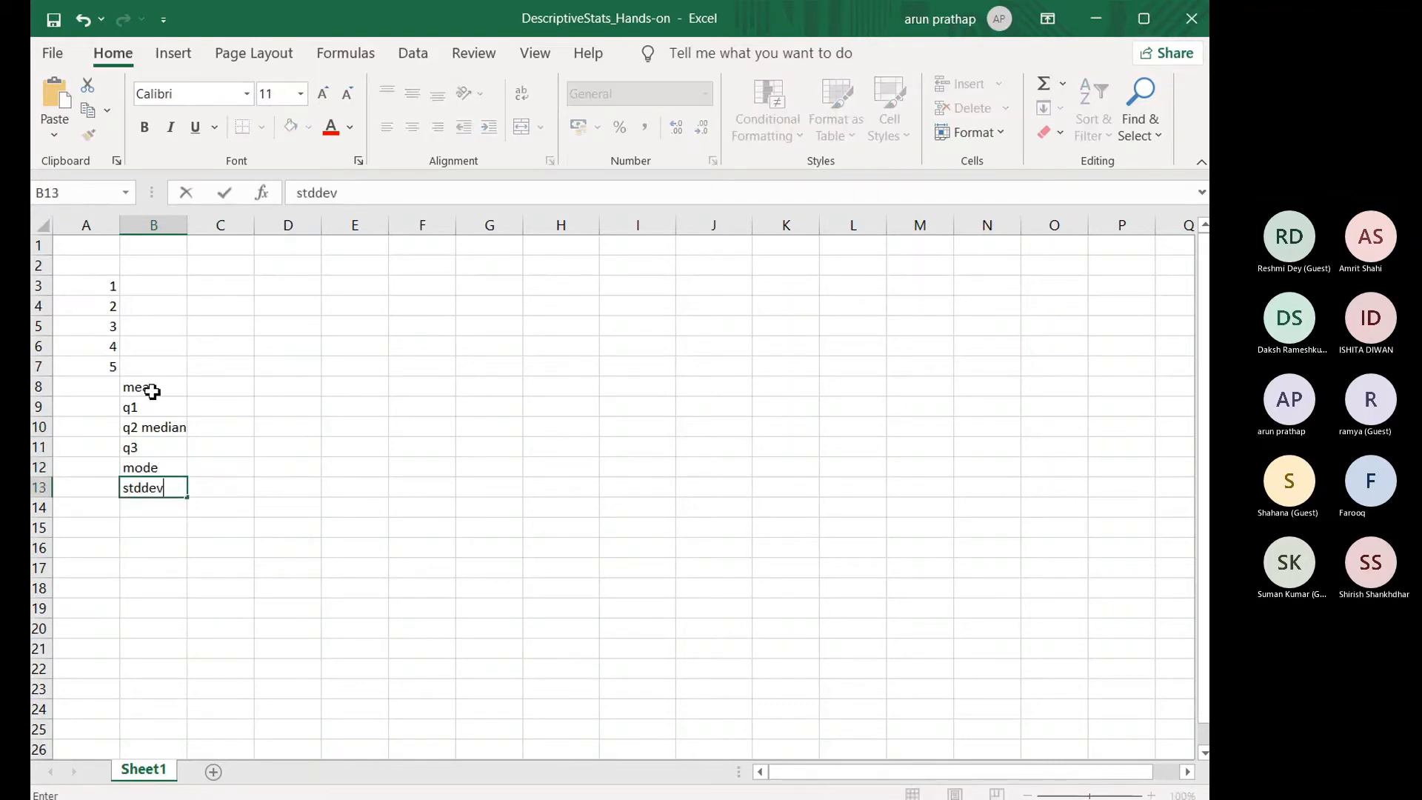
key(ctrl+Return)
text(variance)
key(Return)
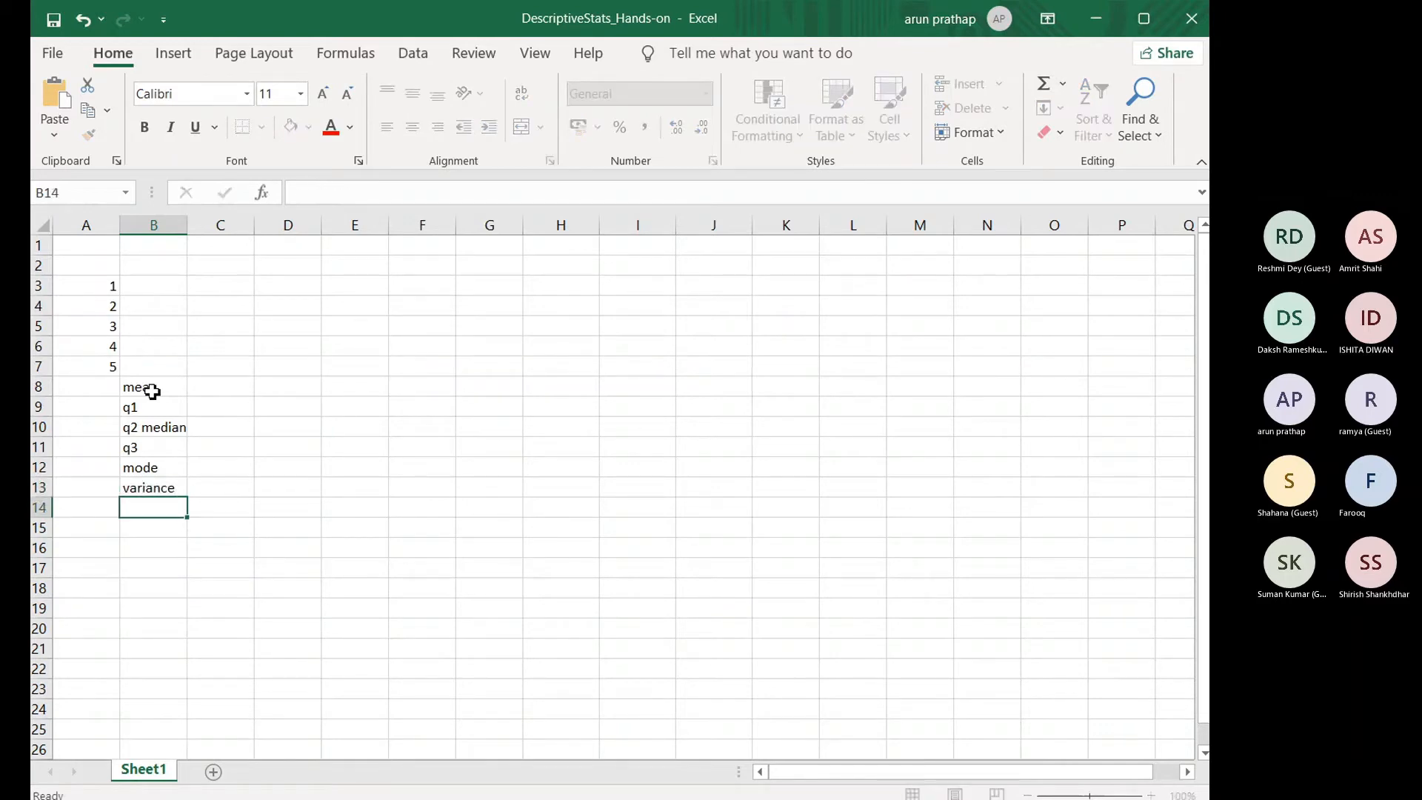
text(stddev)
key(Return)
Step: Enter the labels min in B15, max in B16 and percentile in B17
text(min)
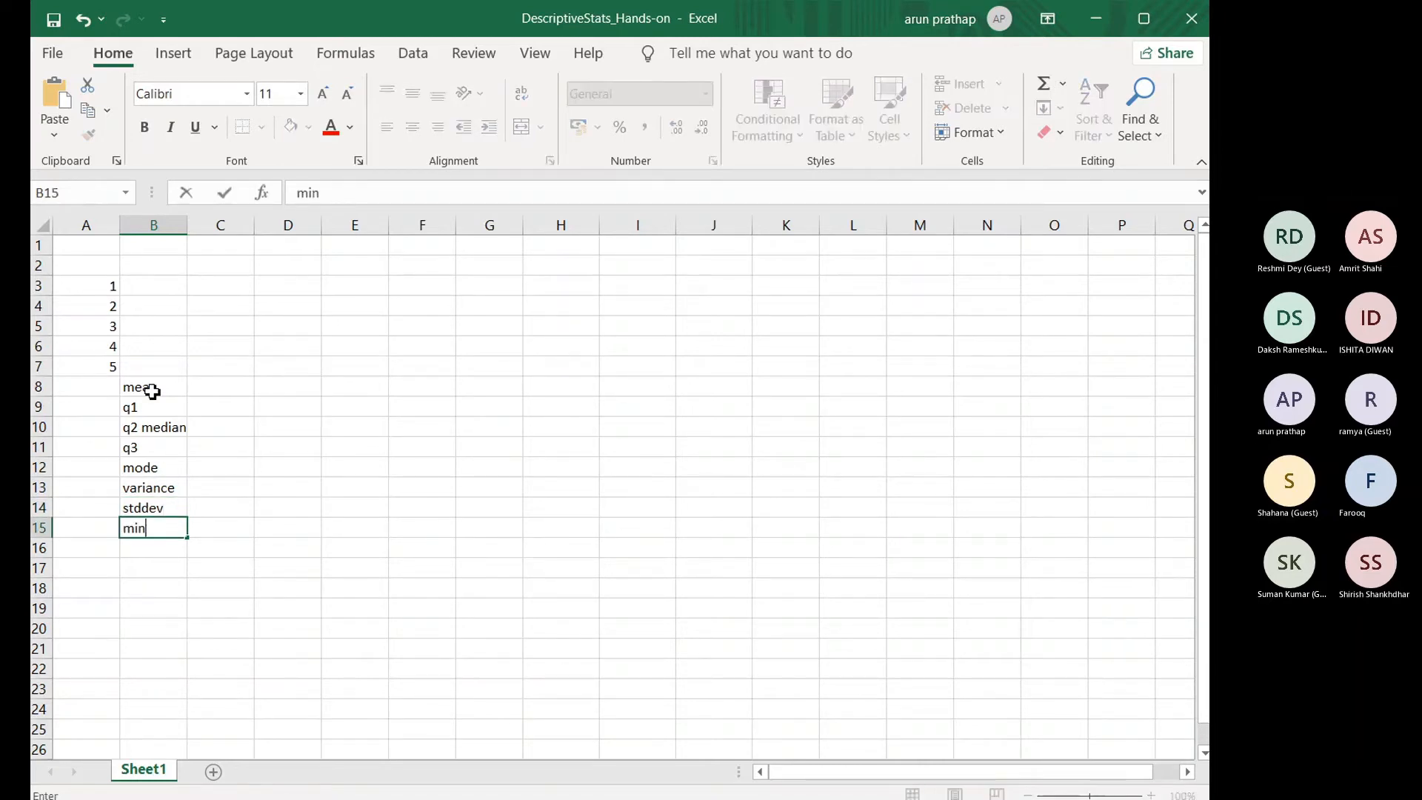
key(Return)
text(max)
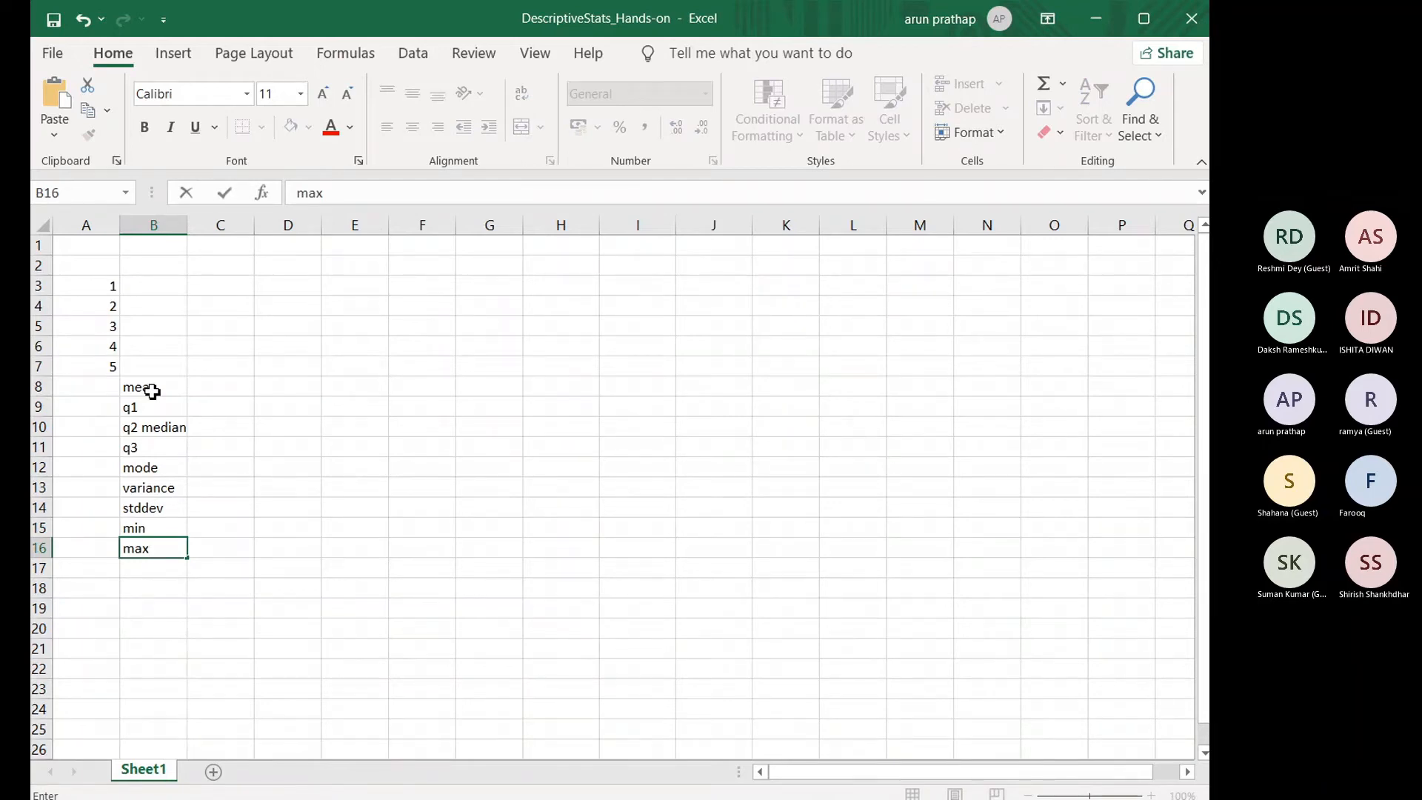
key(Return)
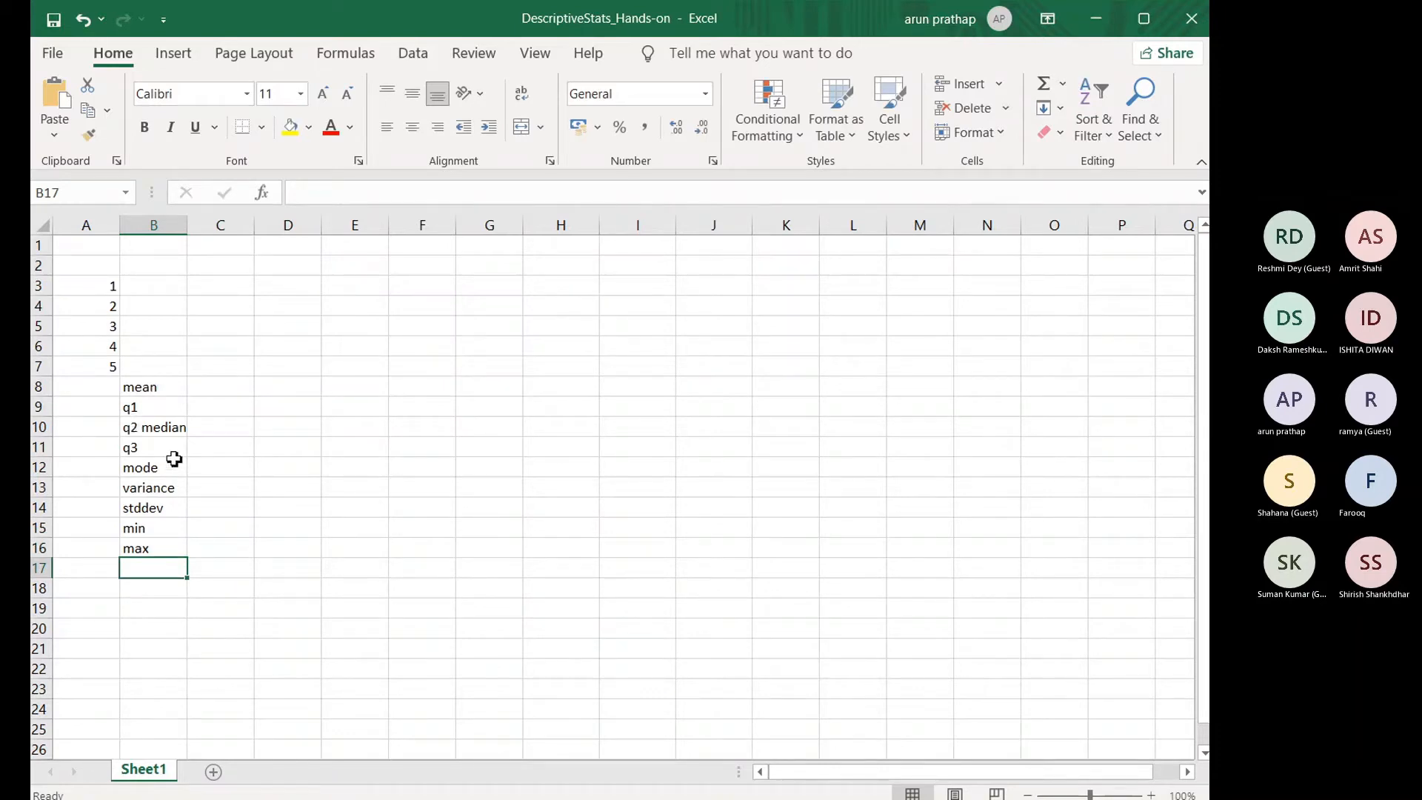
text(percentile)
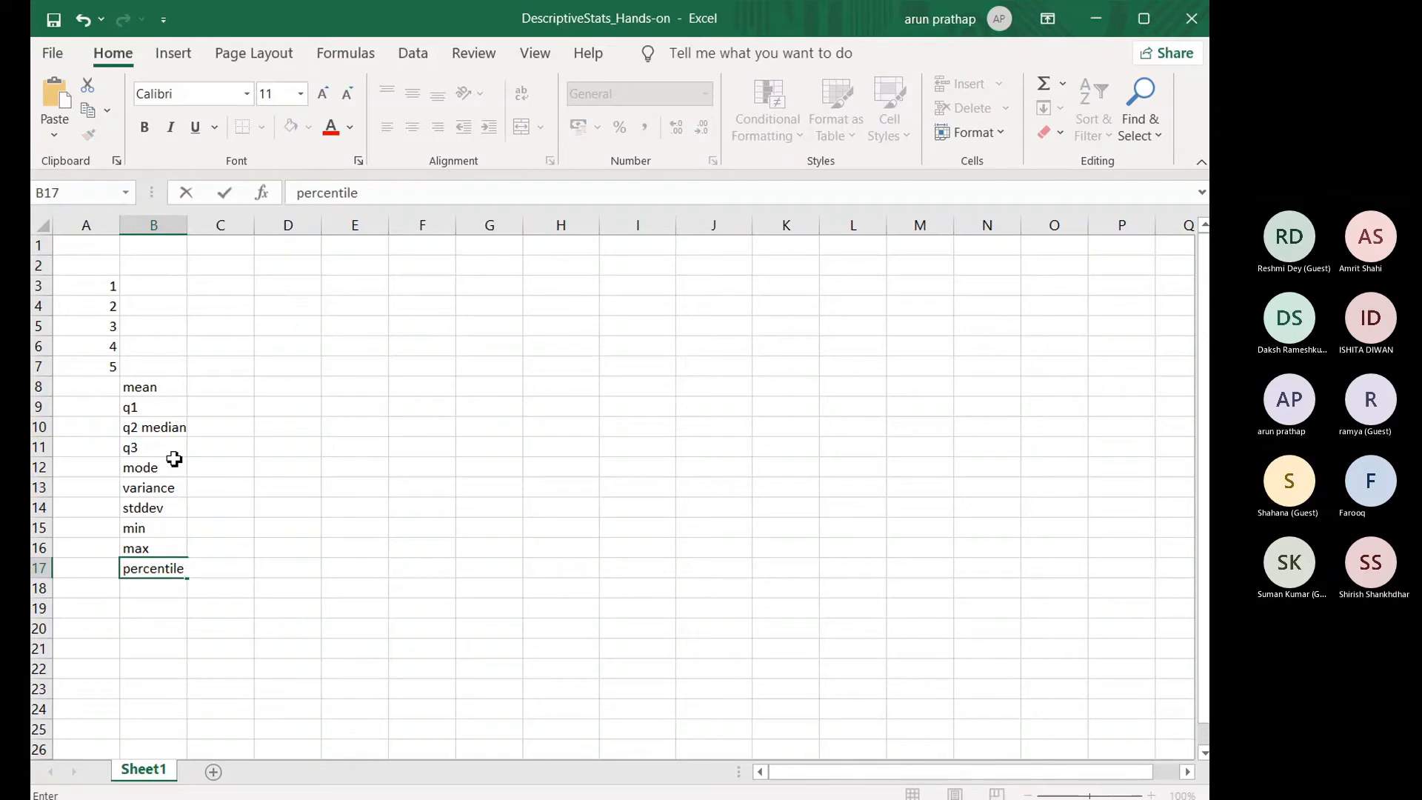
key(Return)
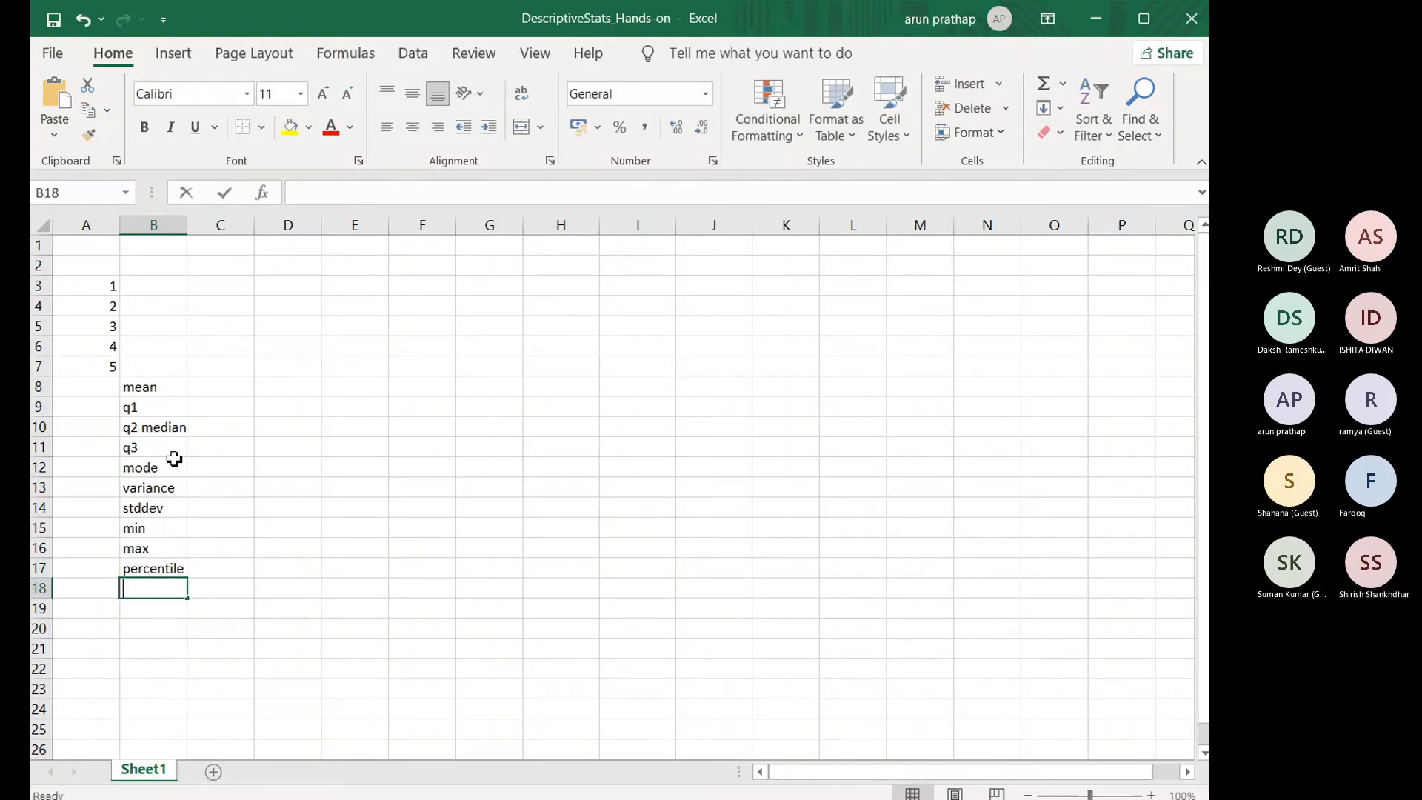
Step: Enter the labels kurtosis in B18 and skewness in B19
text(kurtosis)
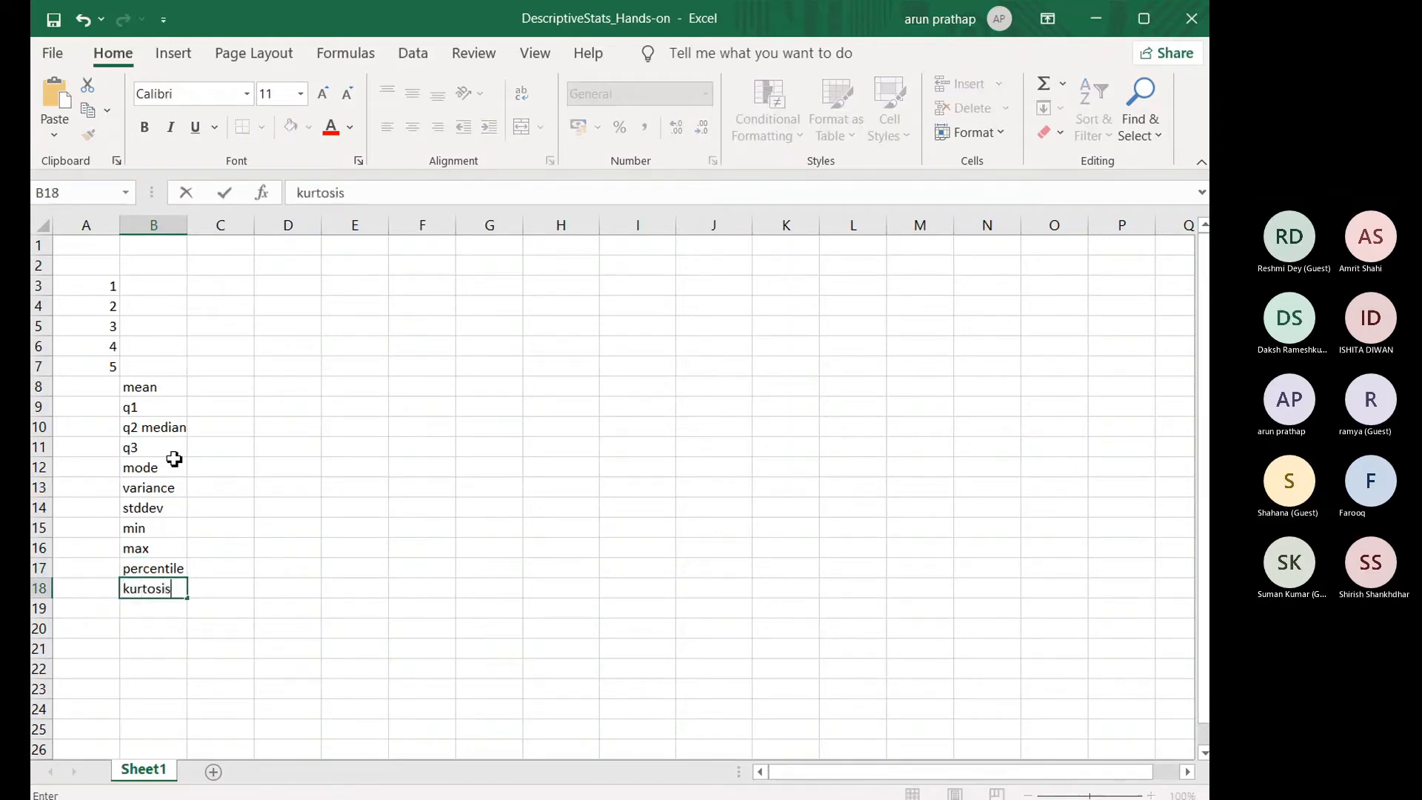
key(Return)
text(sk)
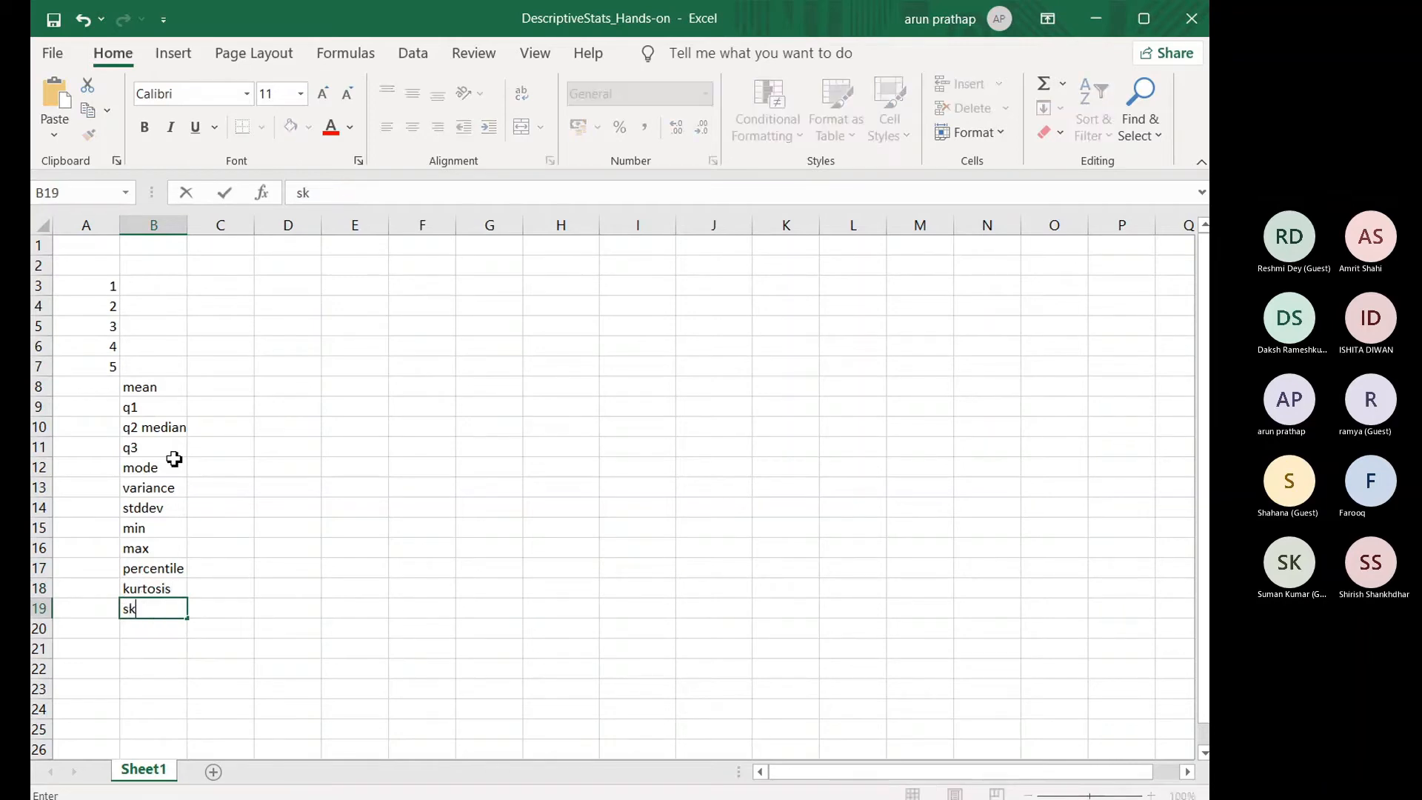
text(ewness)
Step: Enter the formula =average(A3:A7) in C8 to calculate the mean
click(218, 391)
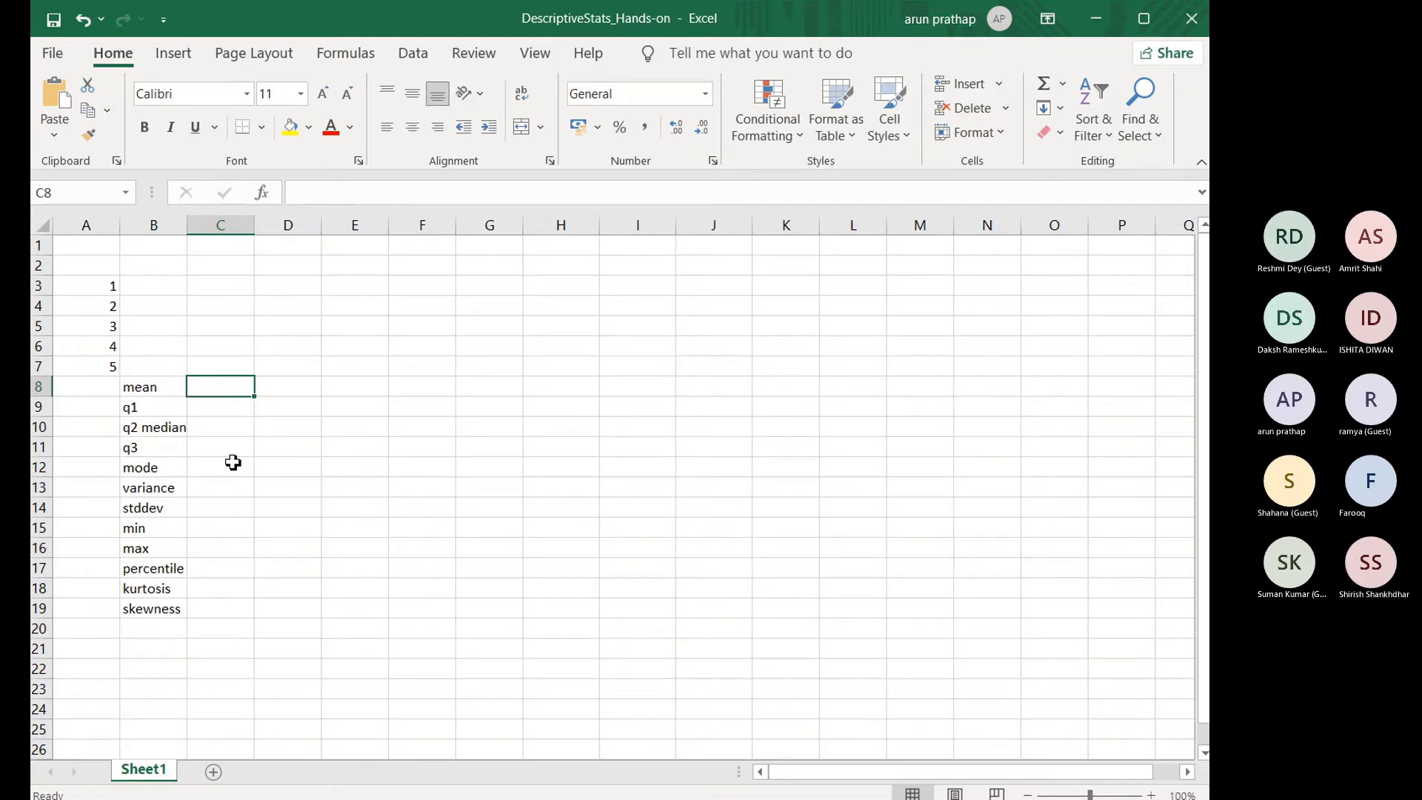
text(=ave)
text(rag)
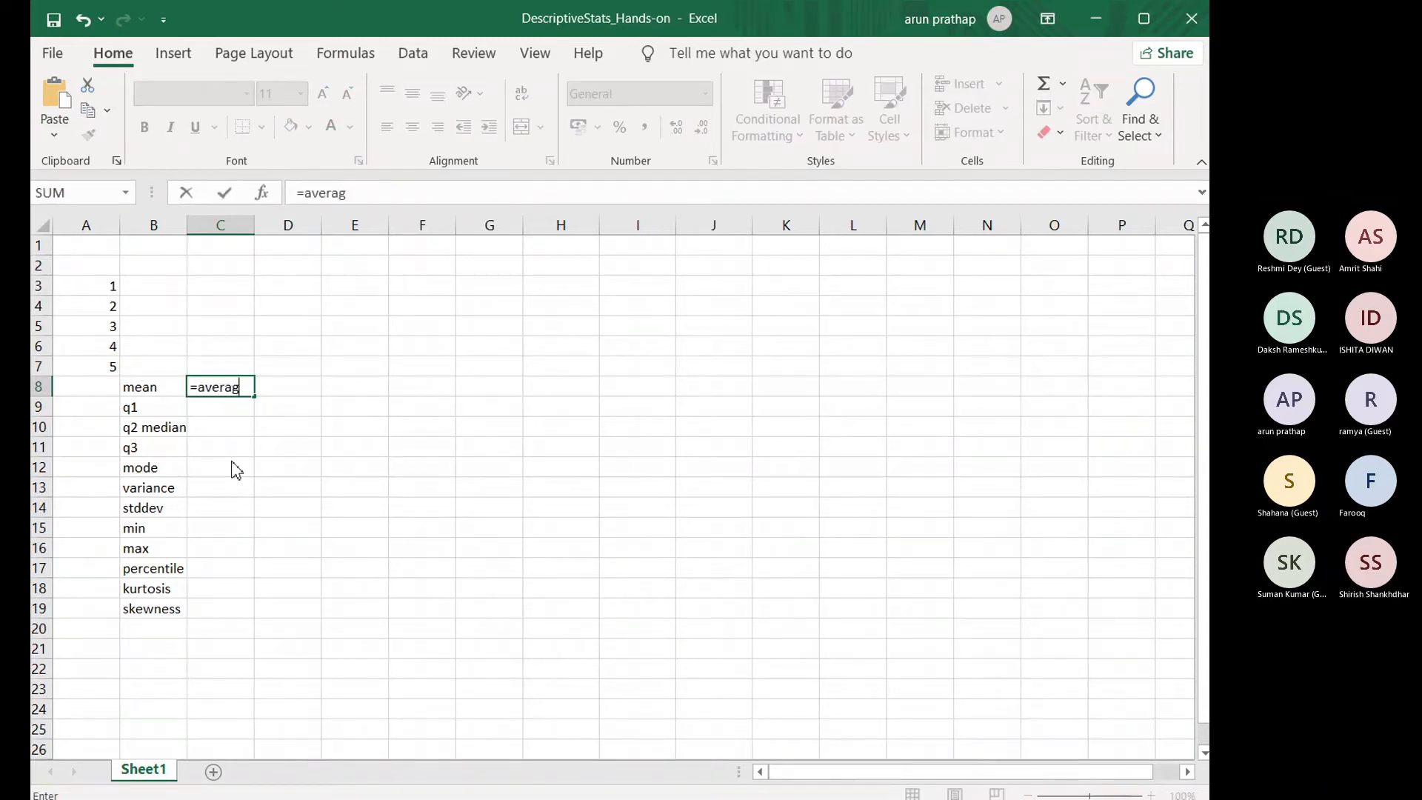
text(e()
drag(107, 288, 108, 381)
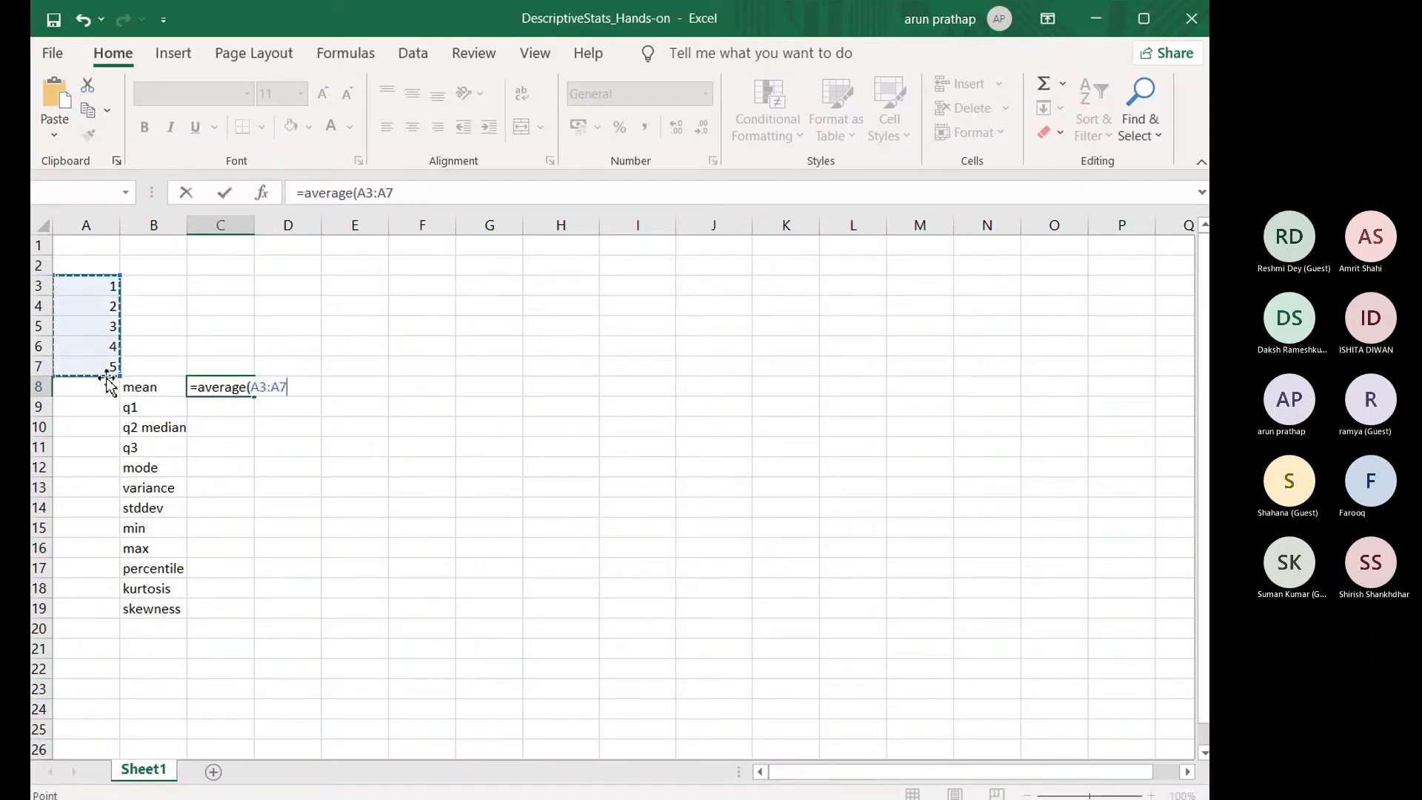
text())
key(Return)
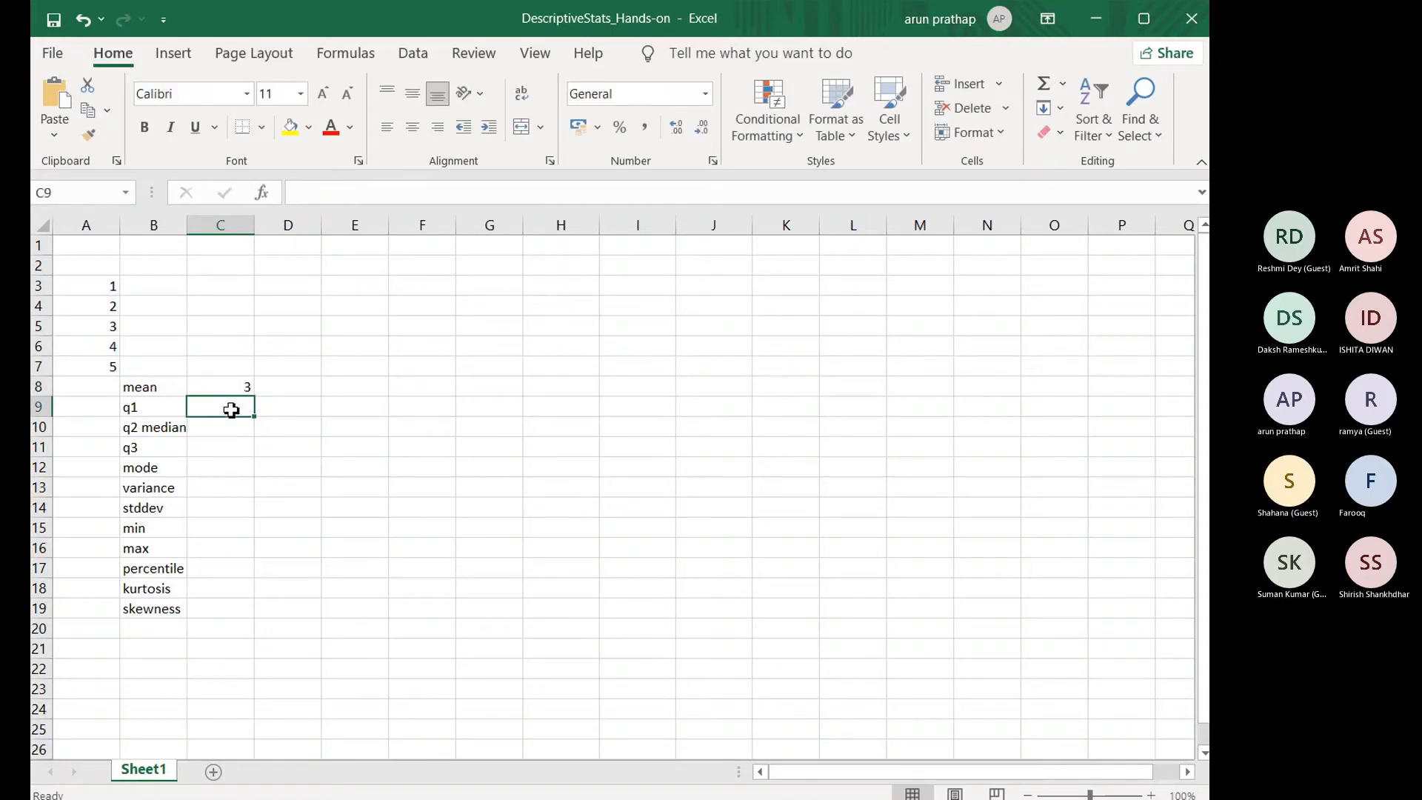
Step: Enter the formula =quartile.exc(A3:A7,1) in C9 to calculate the first quartile
text(=q)
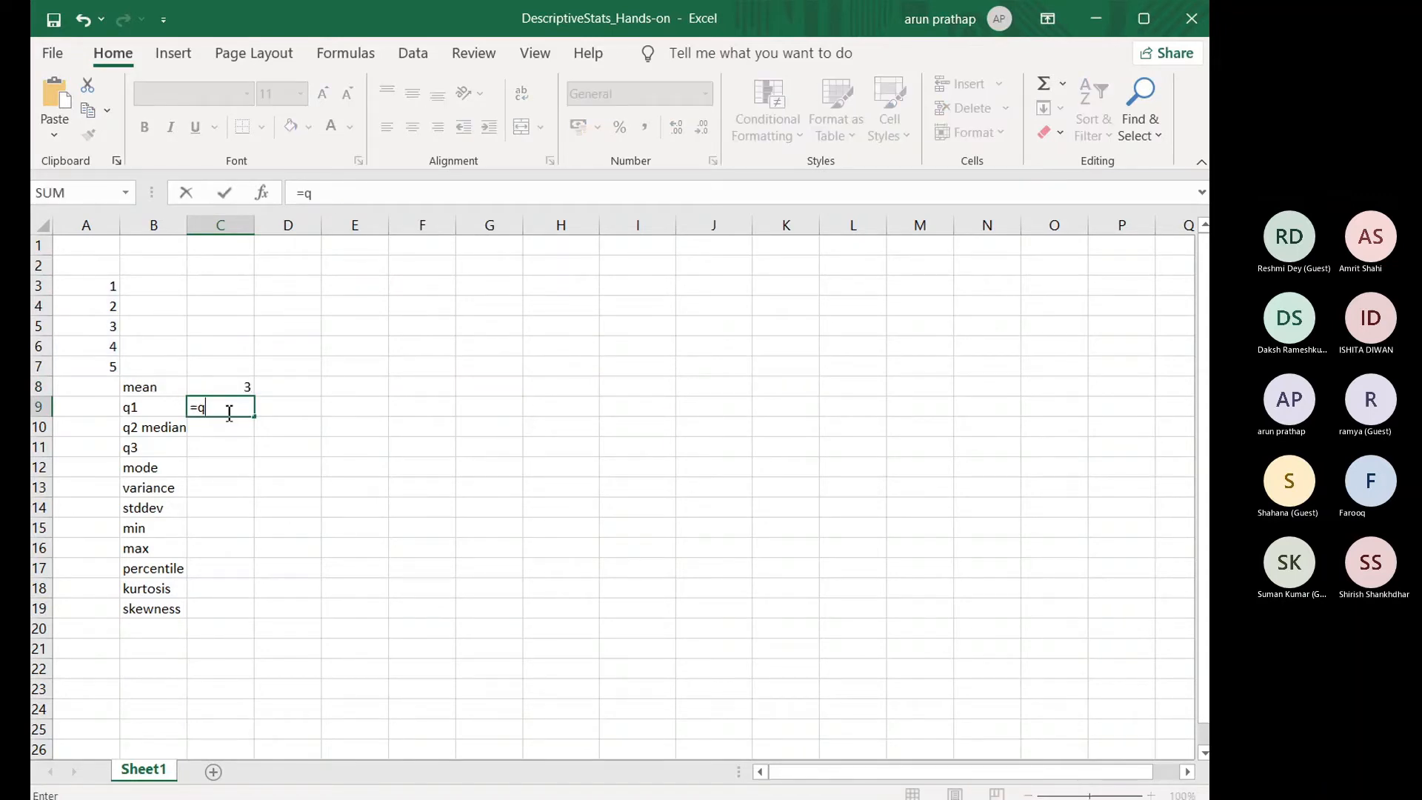
text(ua)
text(rtile.exc()
drag(115, 290, 103, 368)
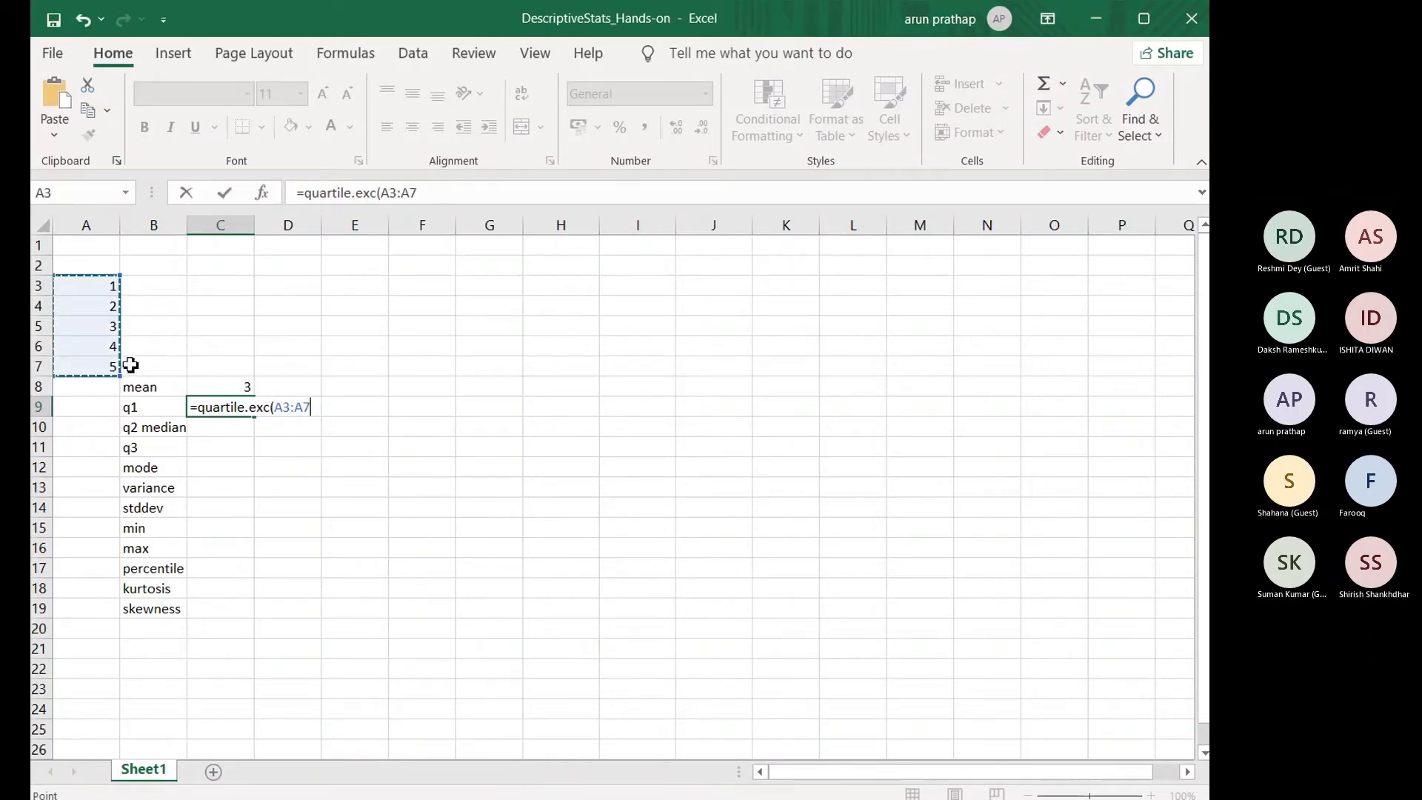
text())
key(Return)
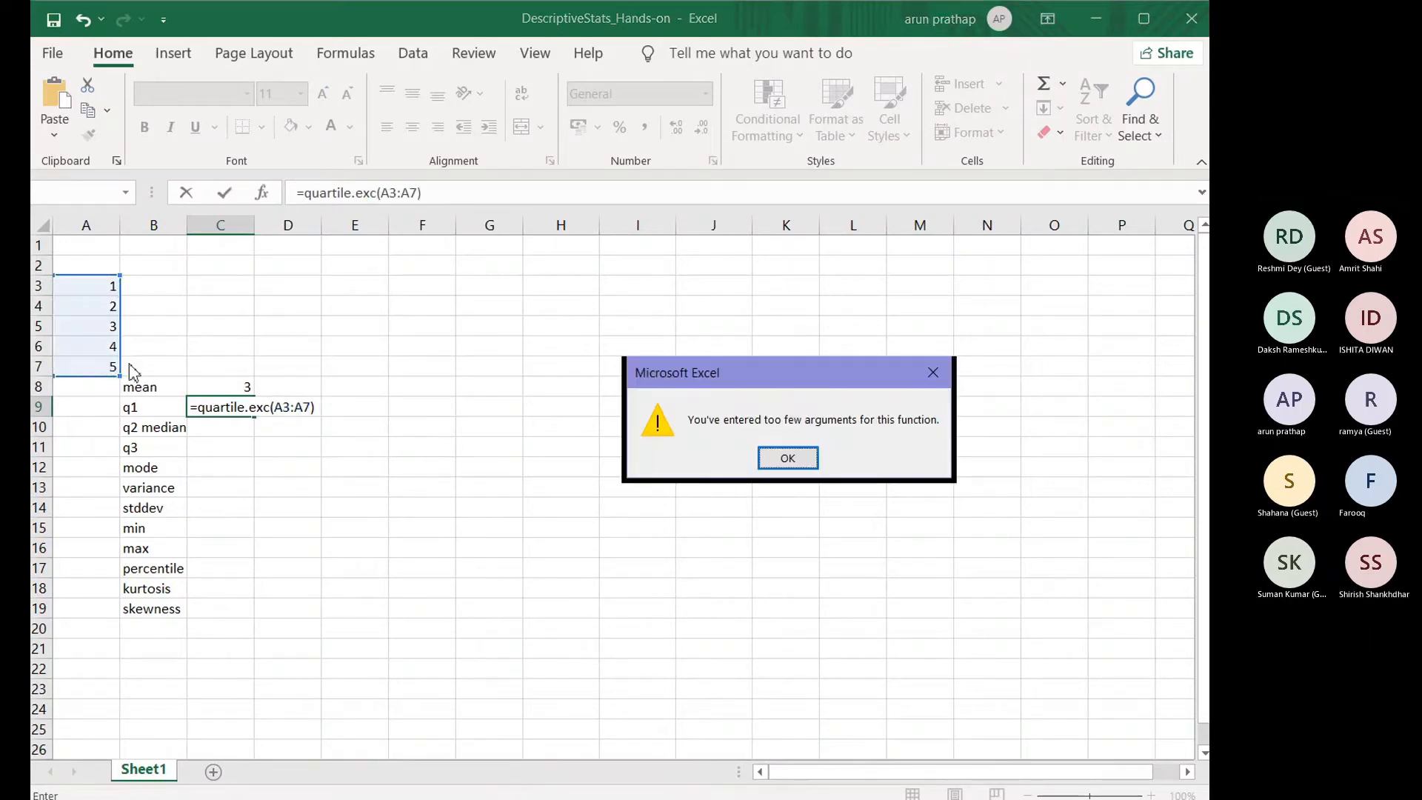
click(788, 460)
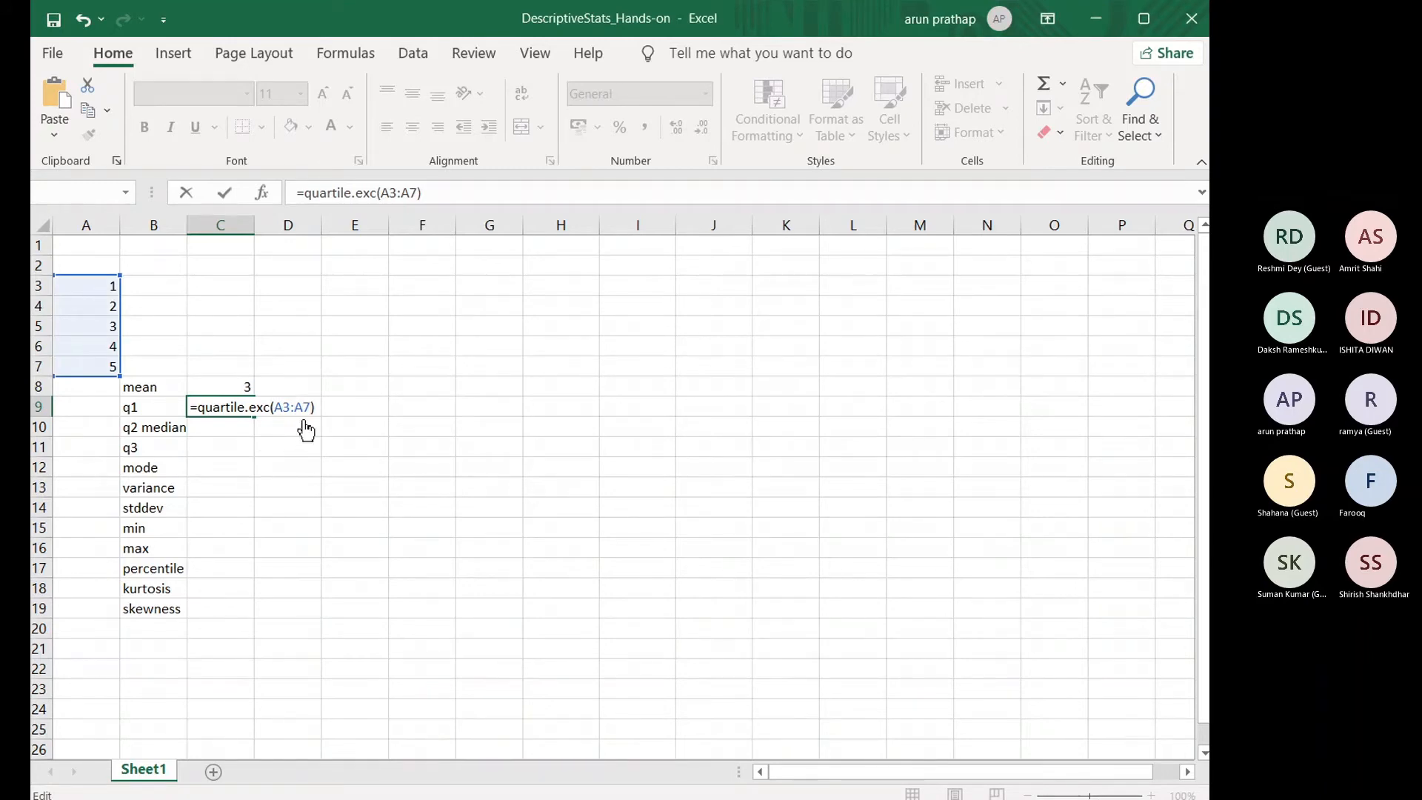
text(,1)
key(Return)
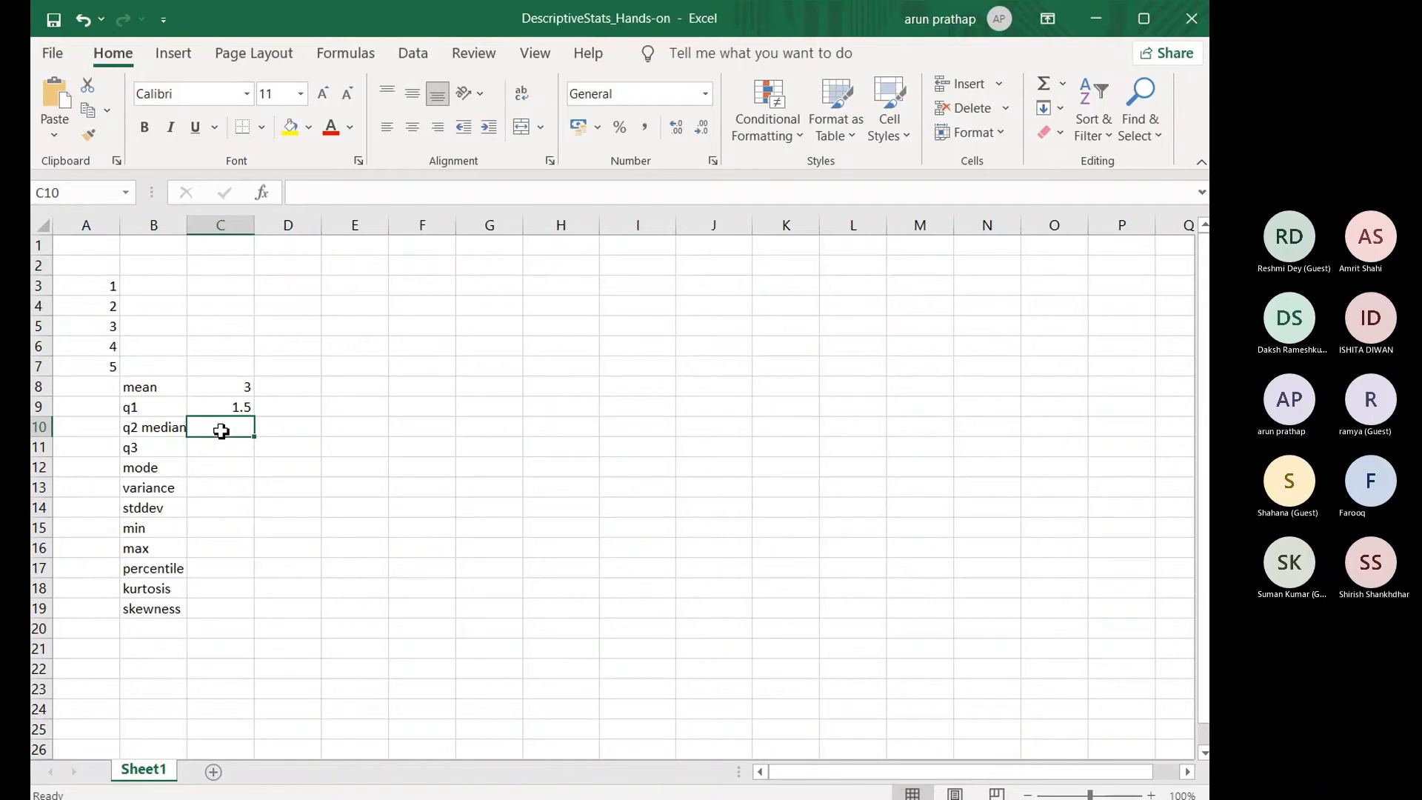
Step: Enter the formula =QUARTILE.EXC(A3:A8,2) in C10 to calculate the second quartile
text(=quart)
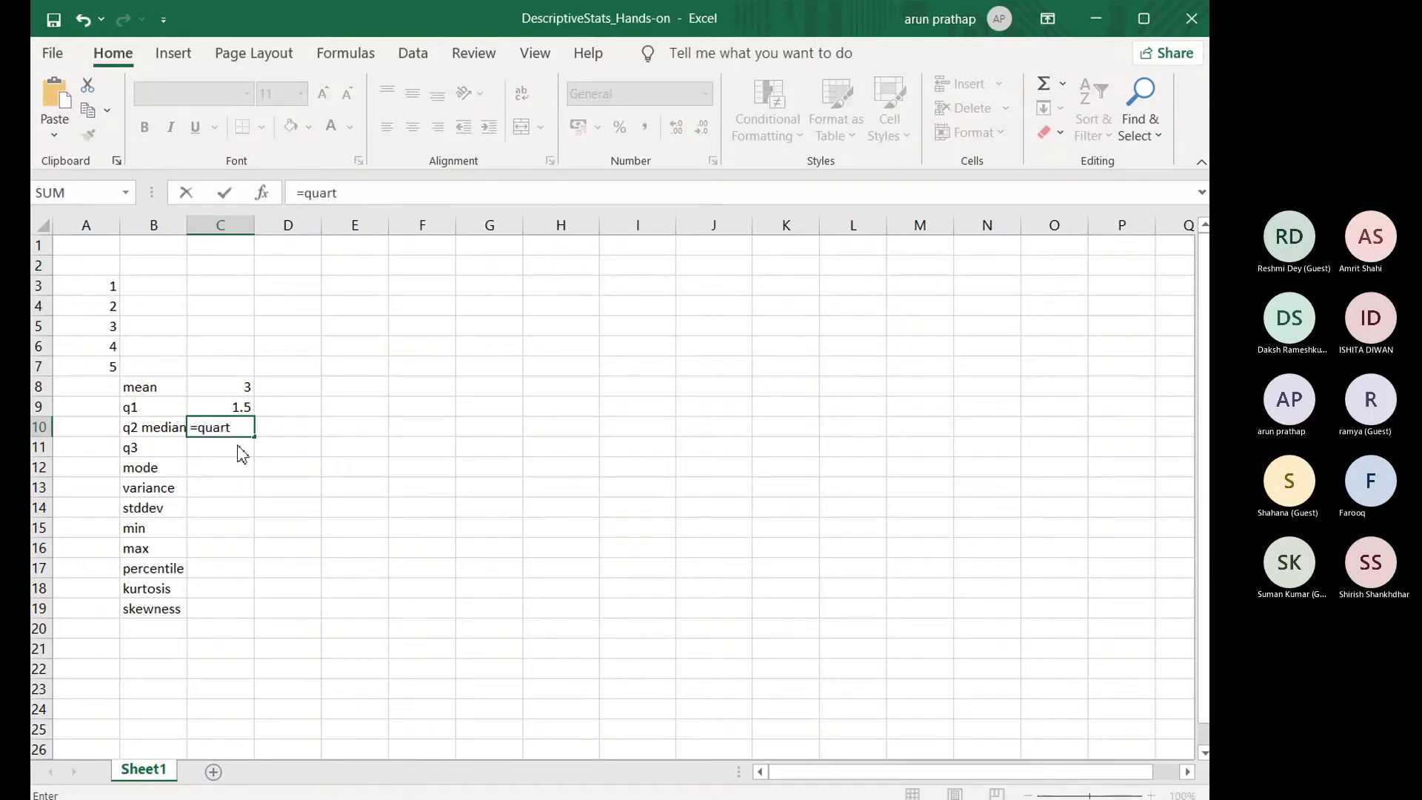
double_click(239, 457)
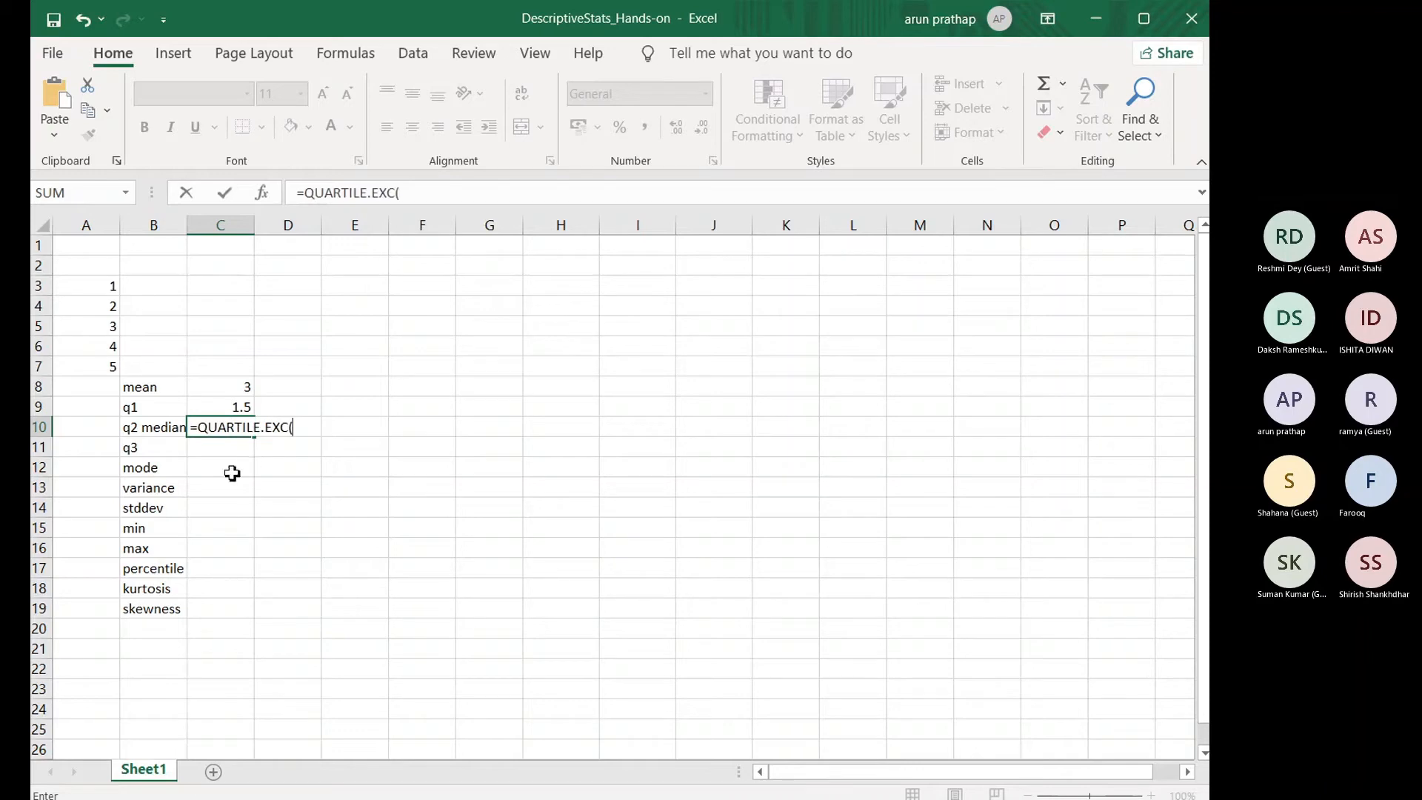
drag(114, 286, 112, 381)
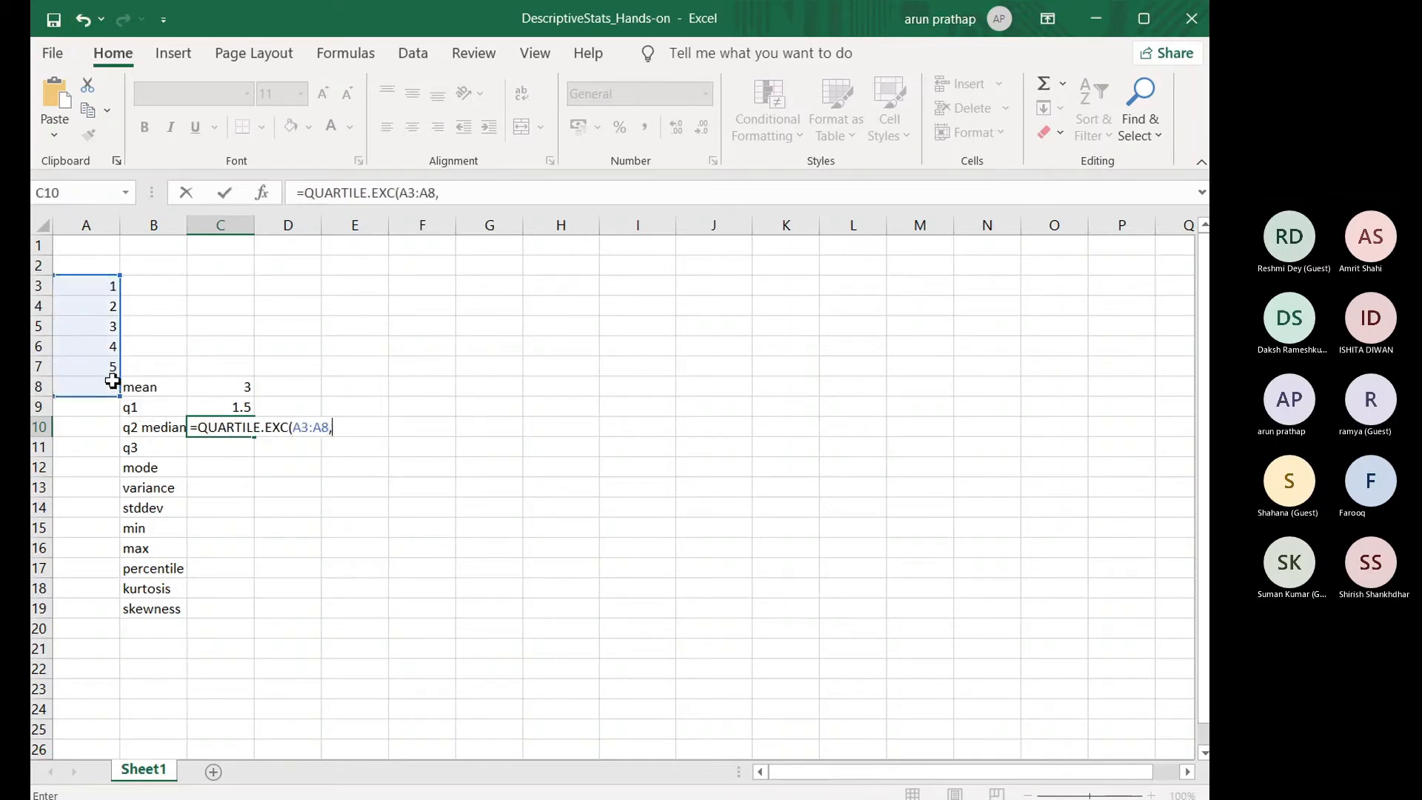
text(,2))
key(Return)
Step: Enter the formula =QUARTILE.EXC(A3:A7,3) in C11 to calculate the third quartile
text(=)
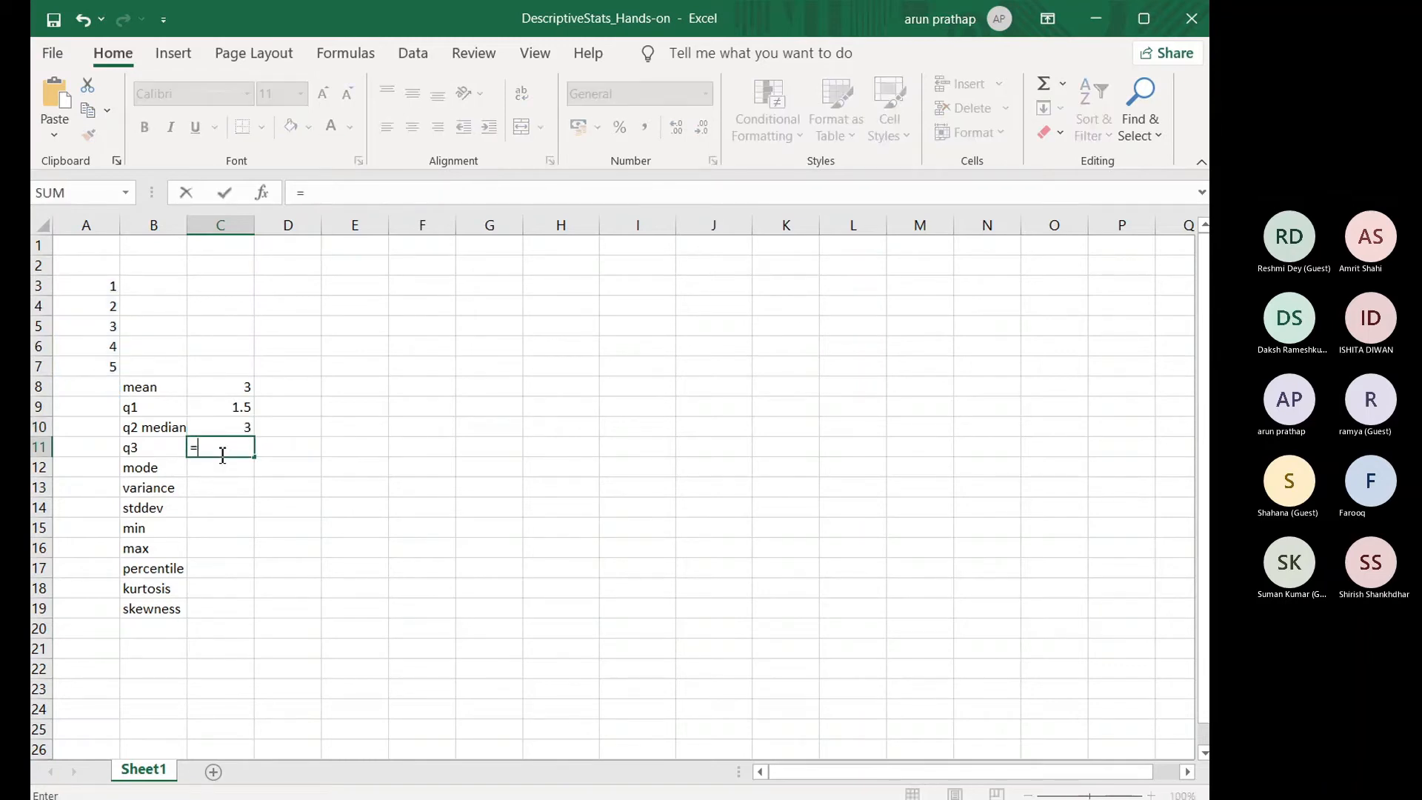
text(quartil)
double_click(271, 473)
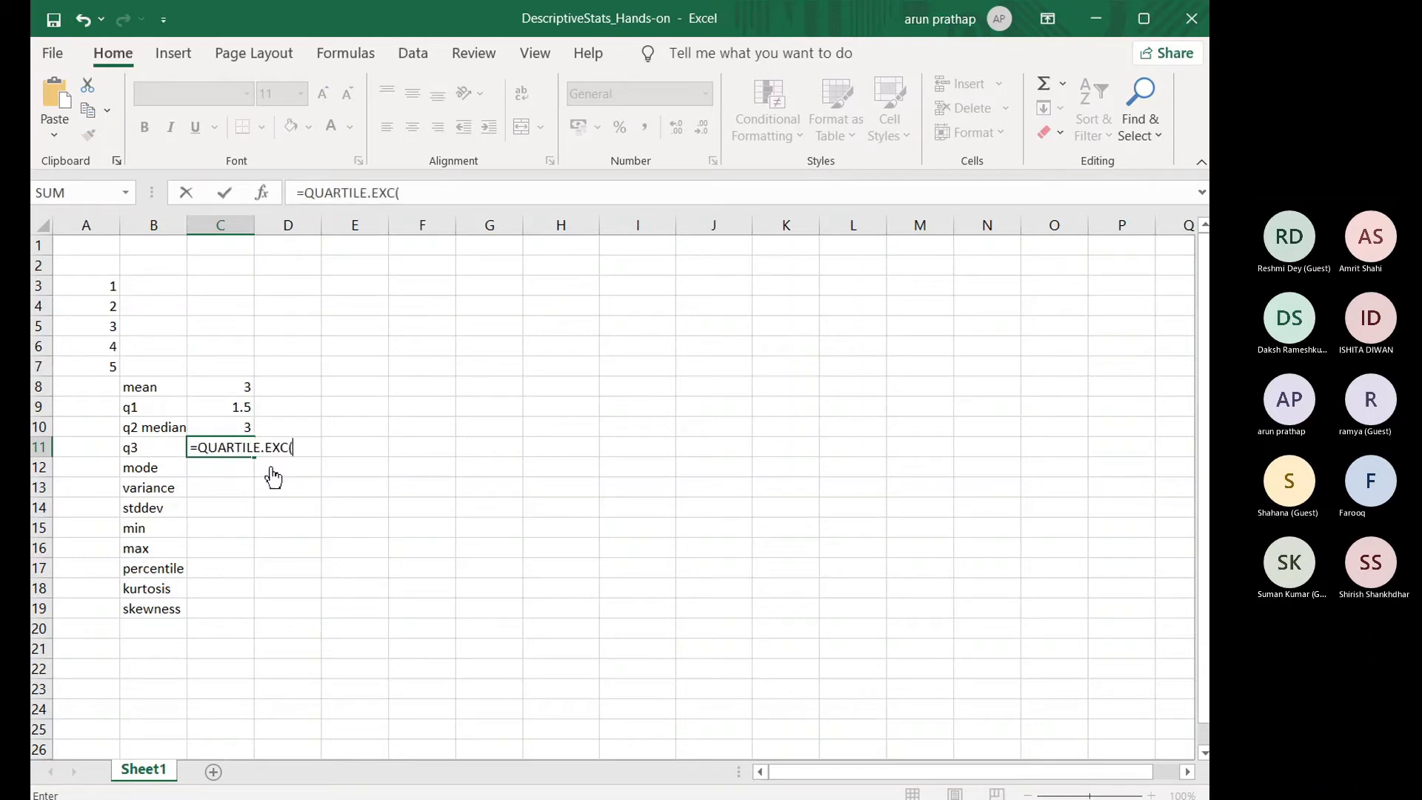
drag(104, 282, 108, 368)
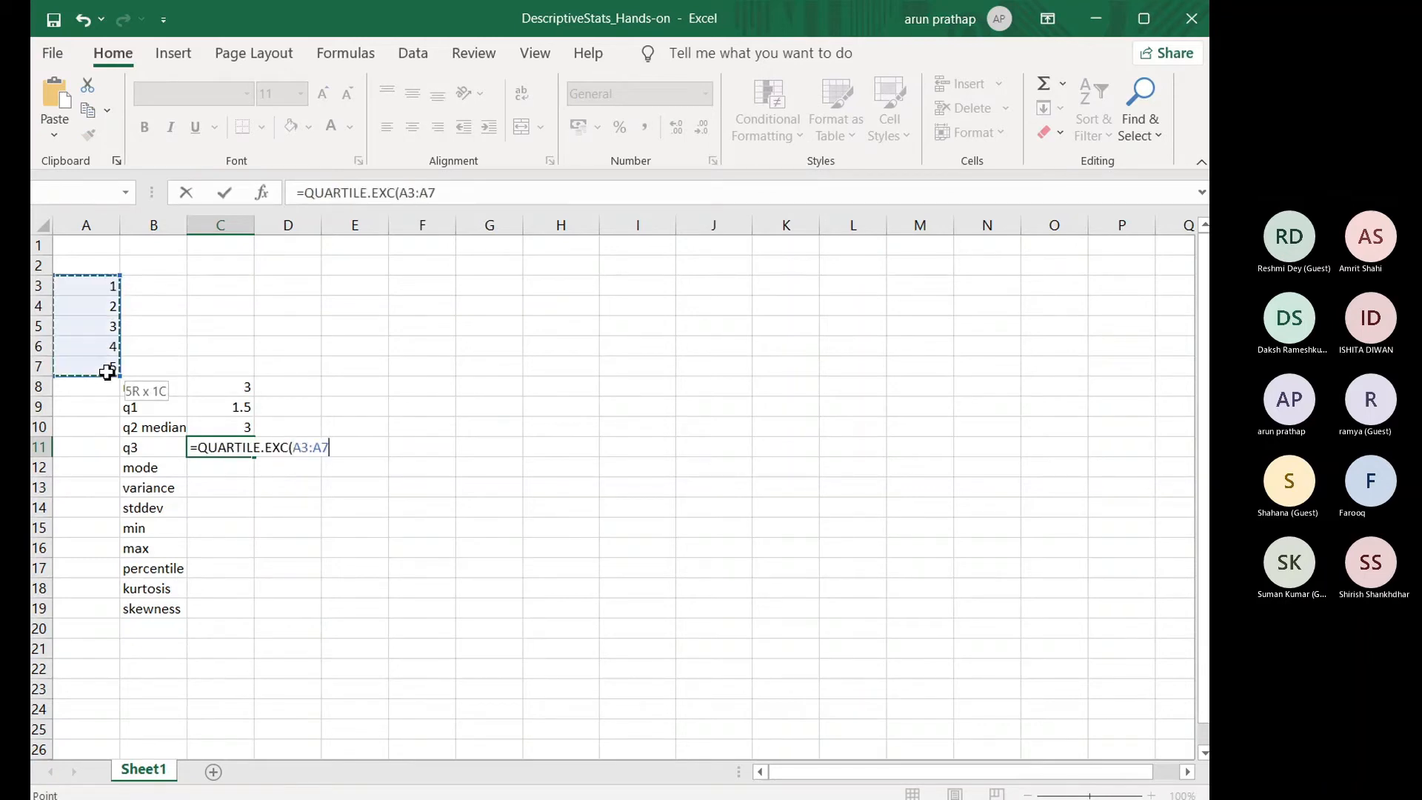
text(,3)
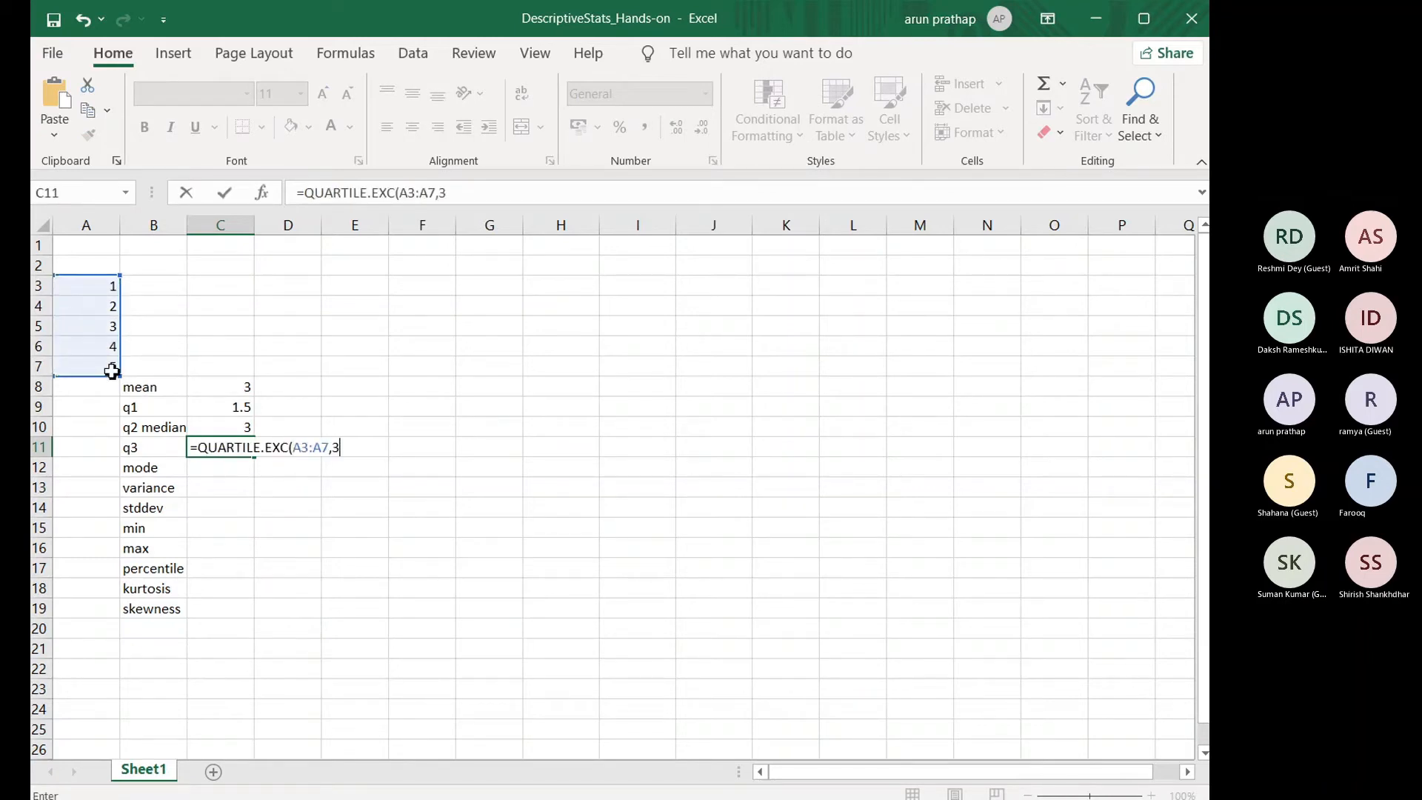
text())
key(Return)
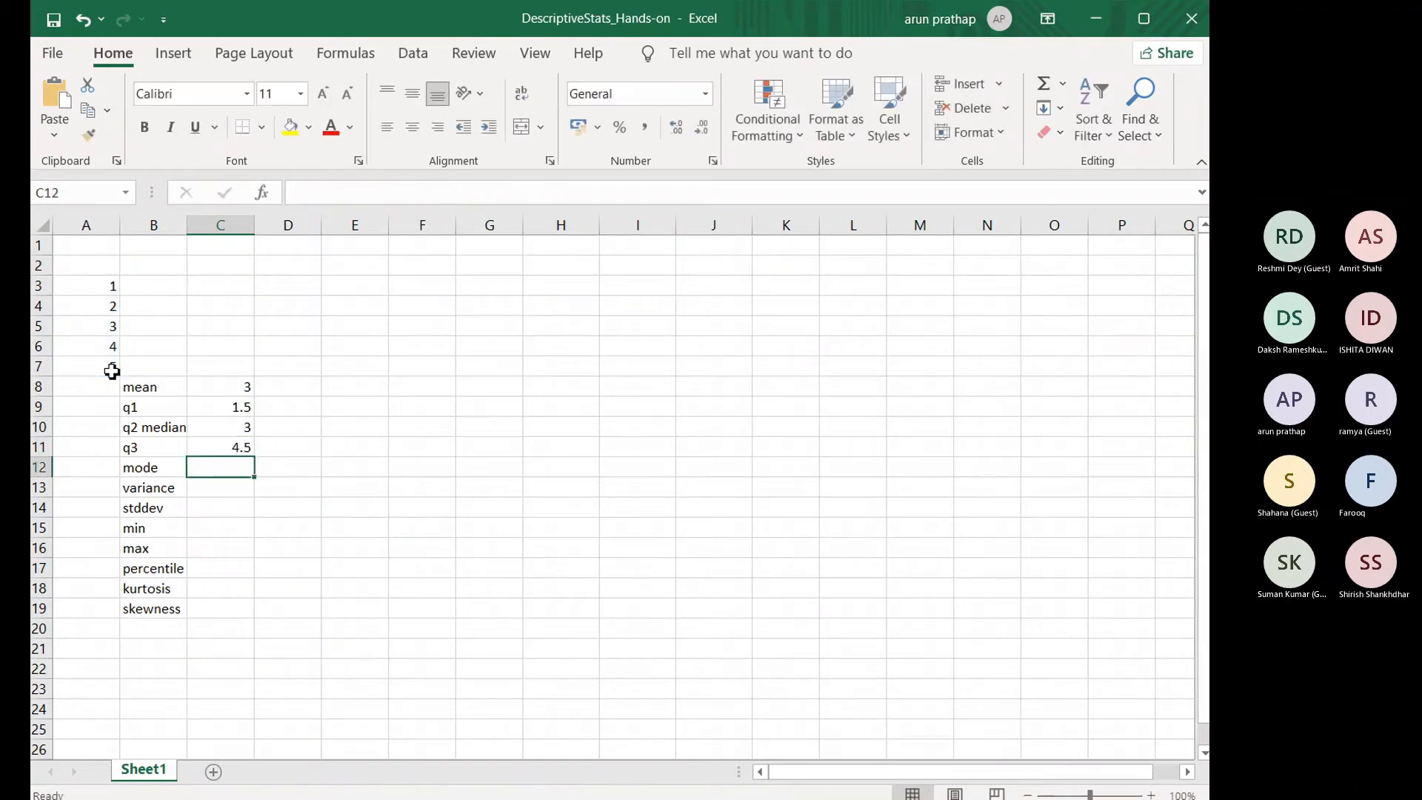
Step: Check the quartile formulas in C9 to C11, and enter =MEDIAN(A3:A7) in D10 as a cross-check of the second quartile
click(213, 407)
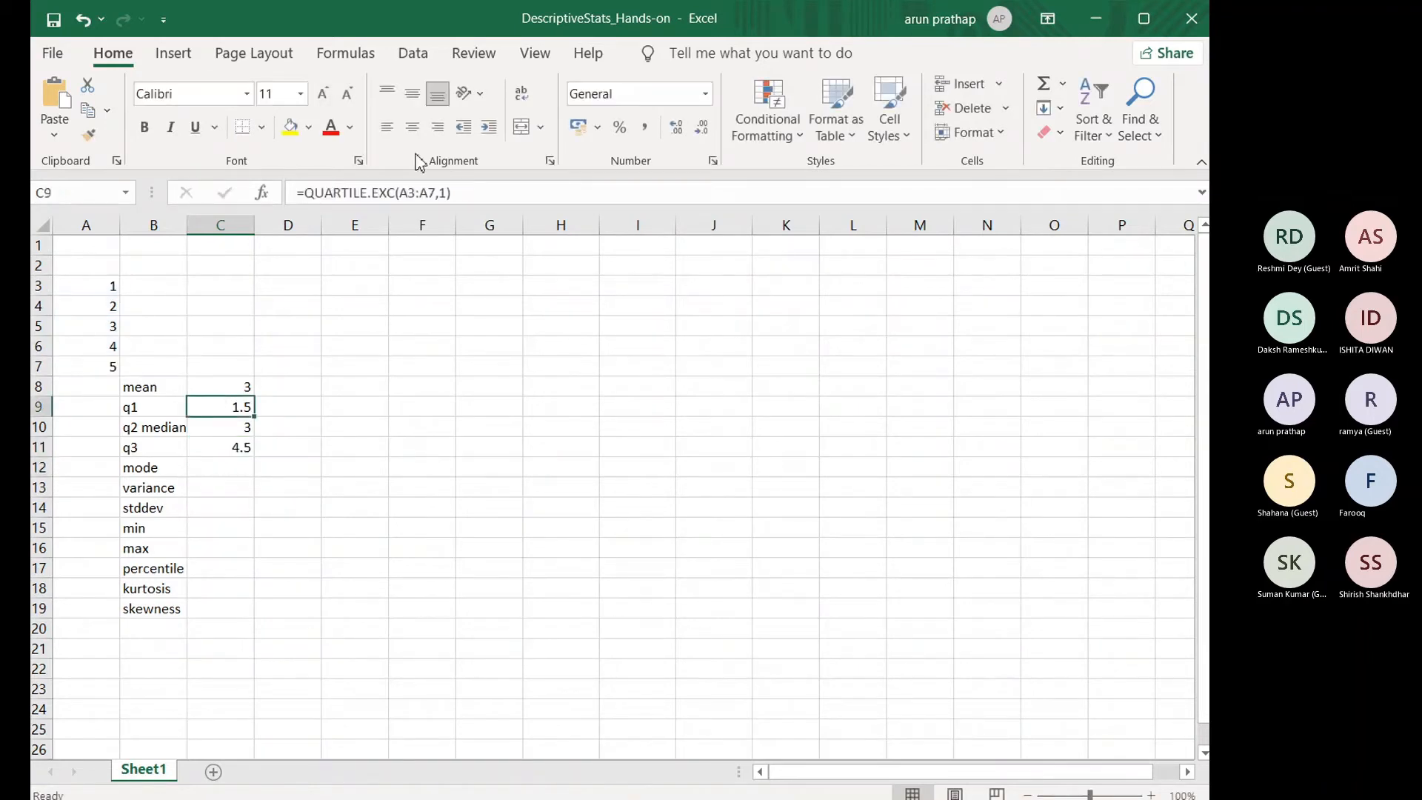
key(Down)
key(Down)
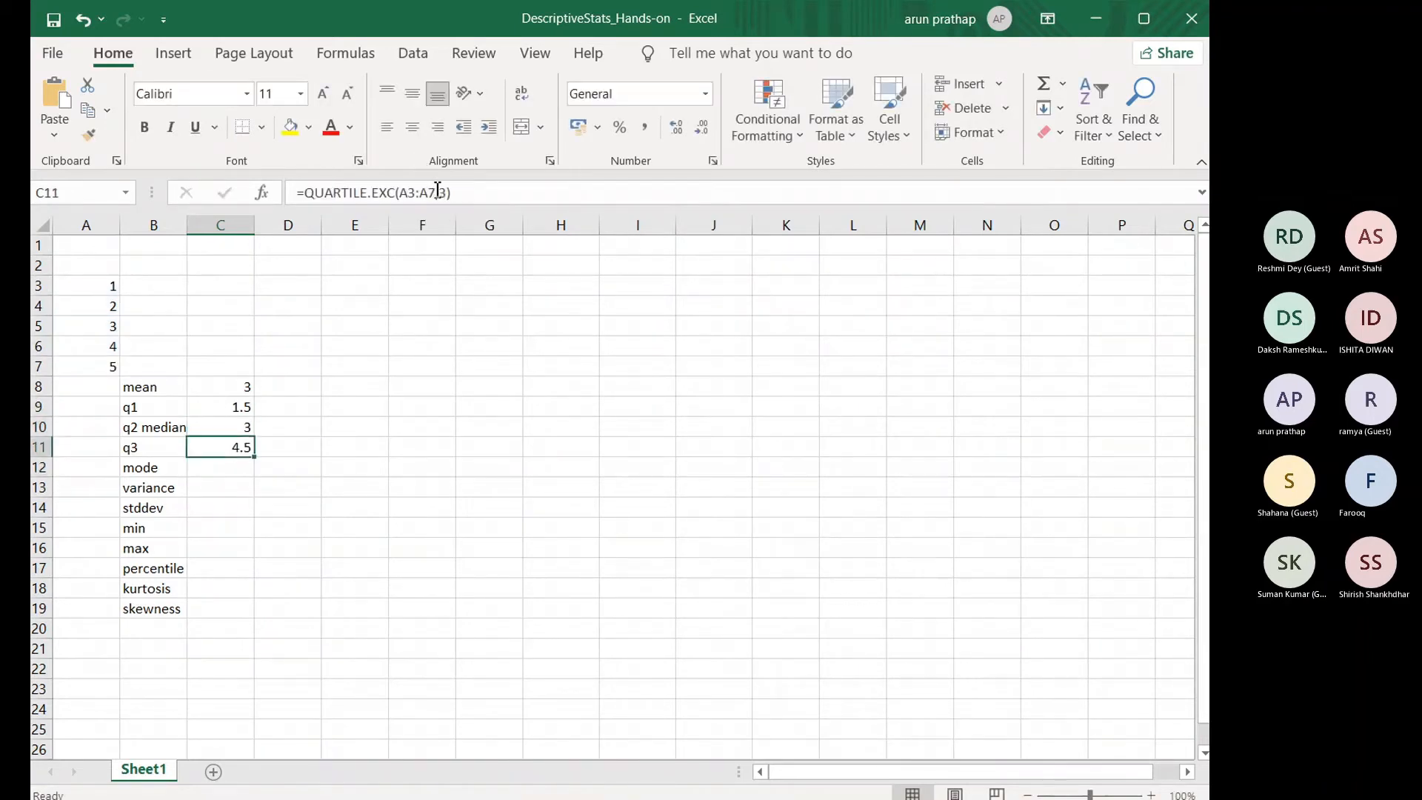
click(294, 433)
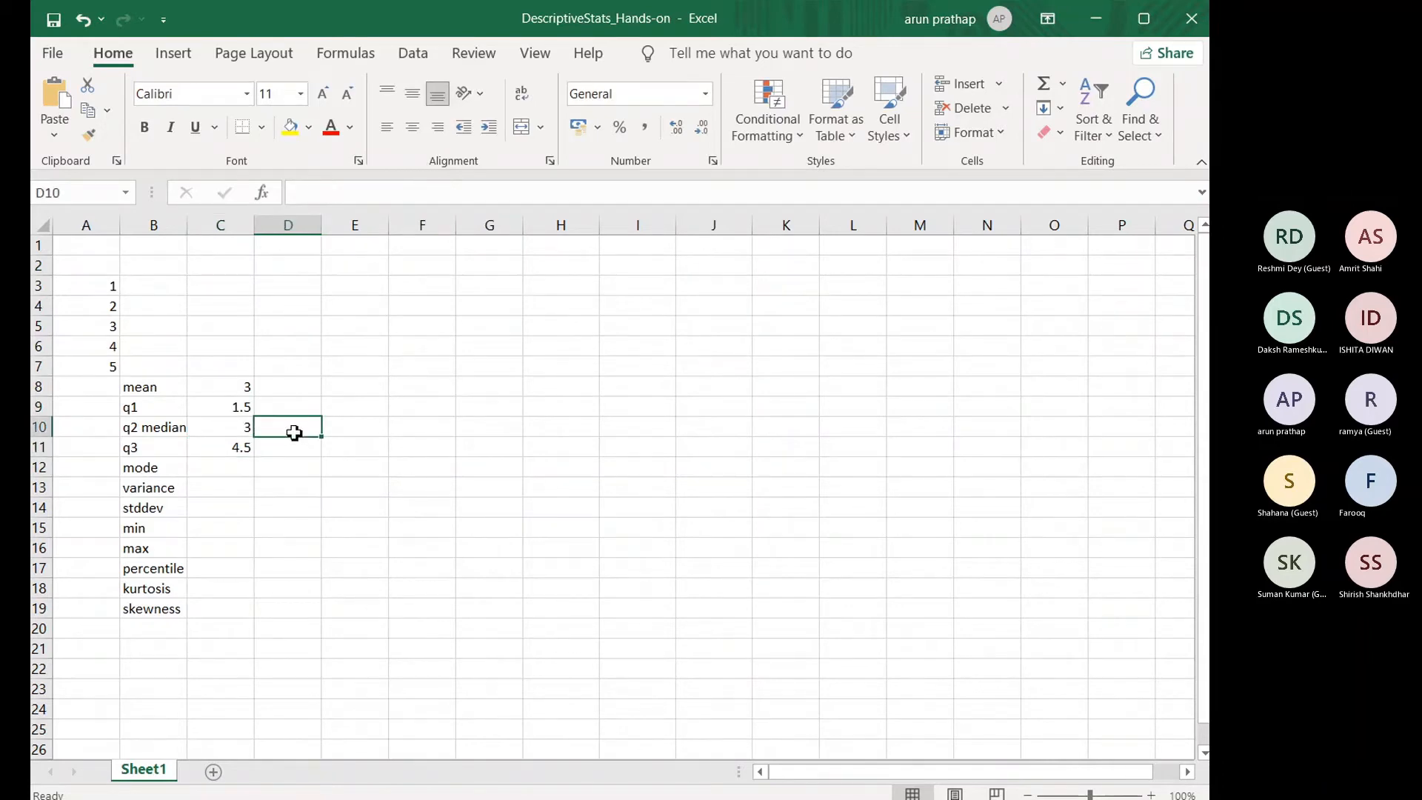
text(=me)
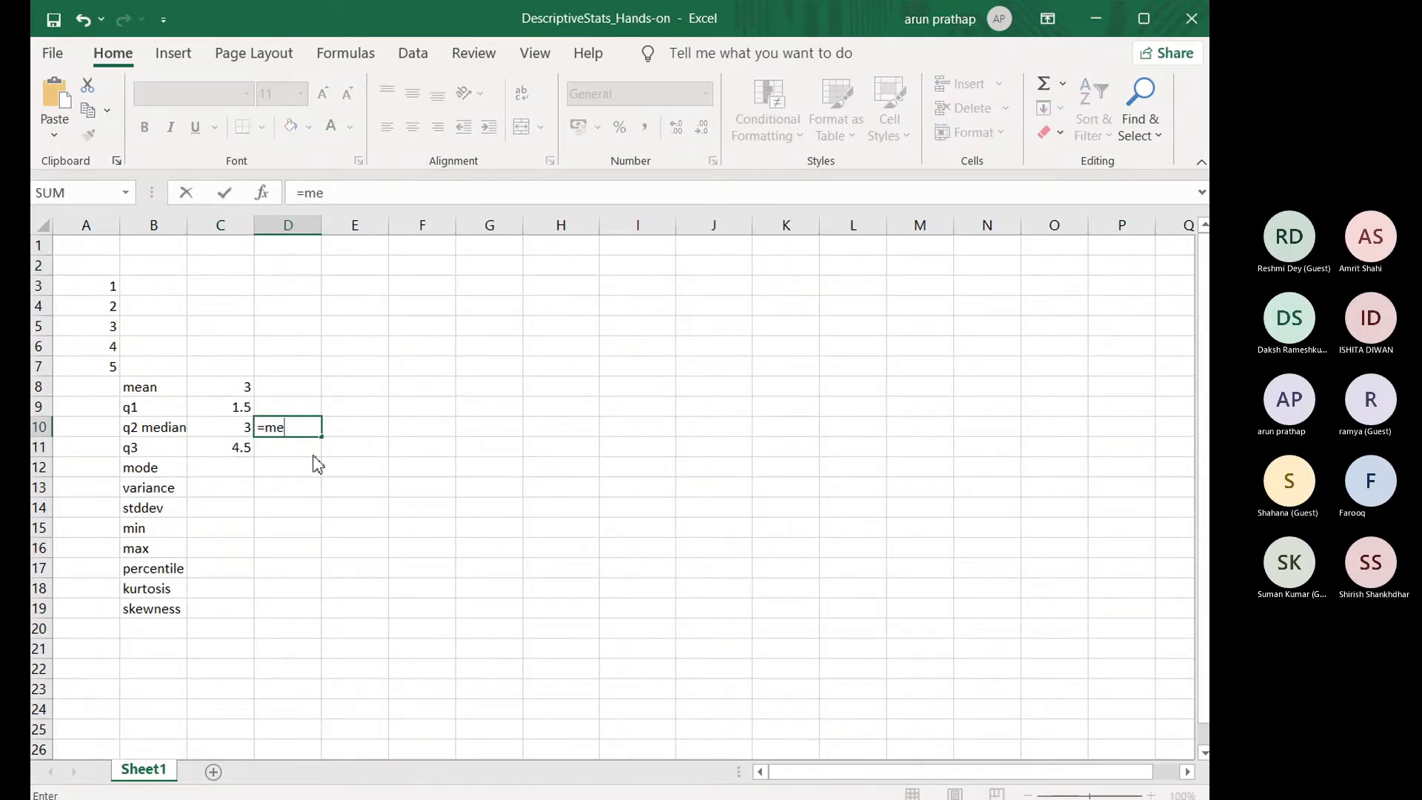
key(Tab)
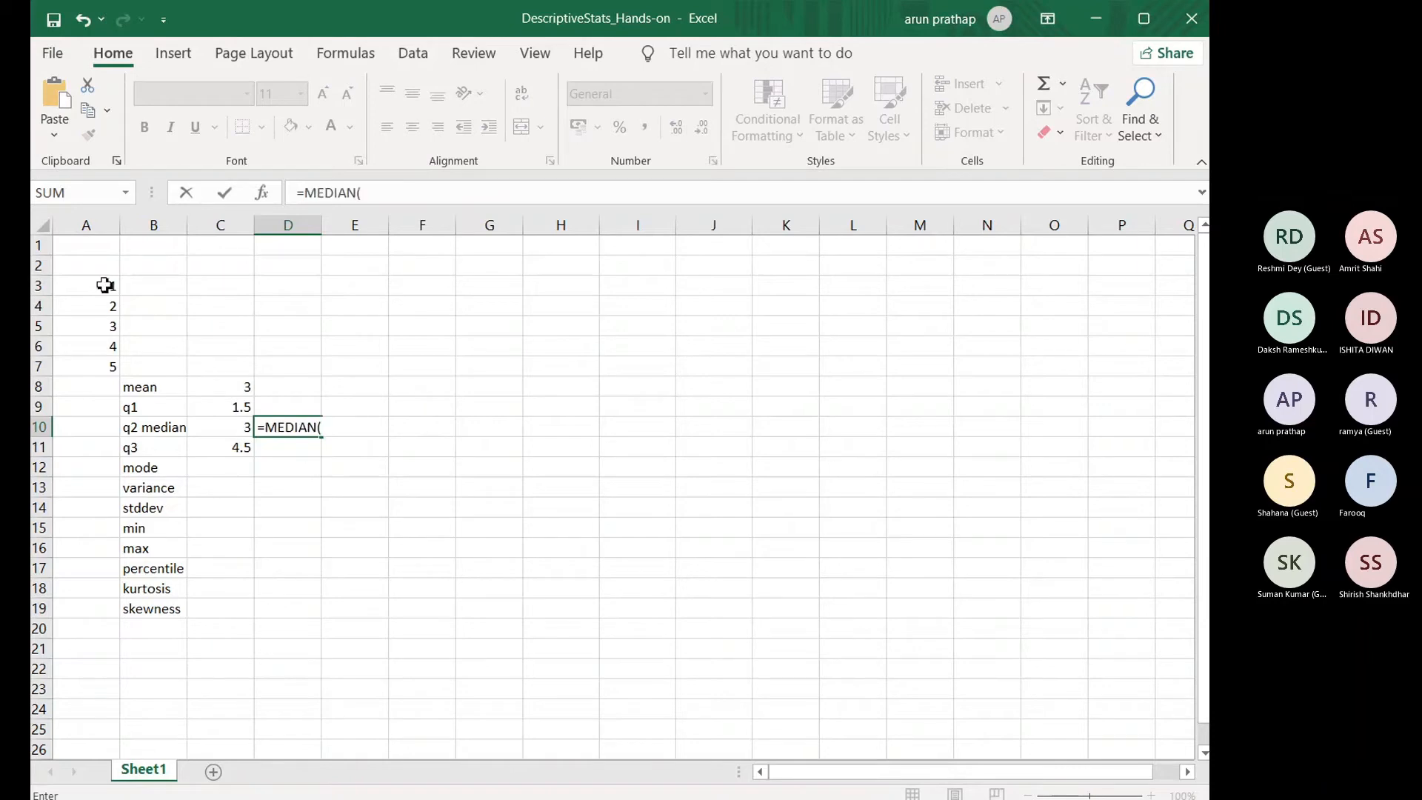
drag(109, 291, 113, 369)
text())
key(Return)
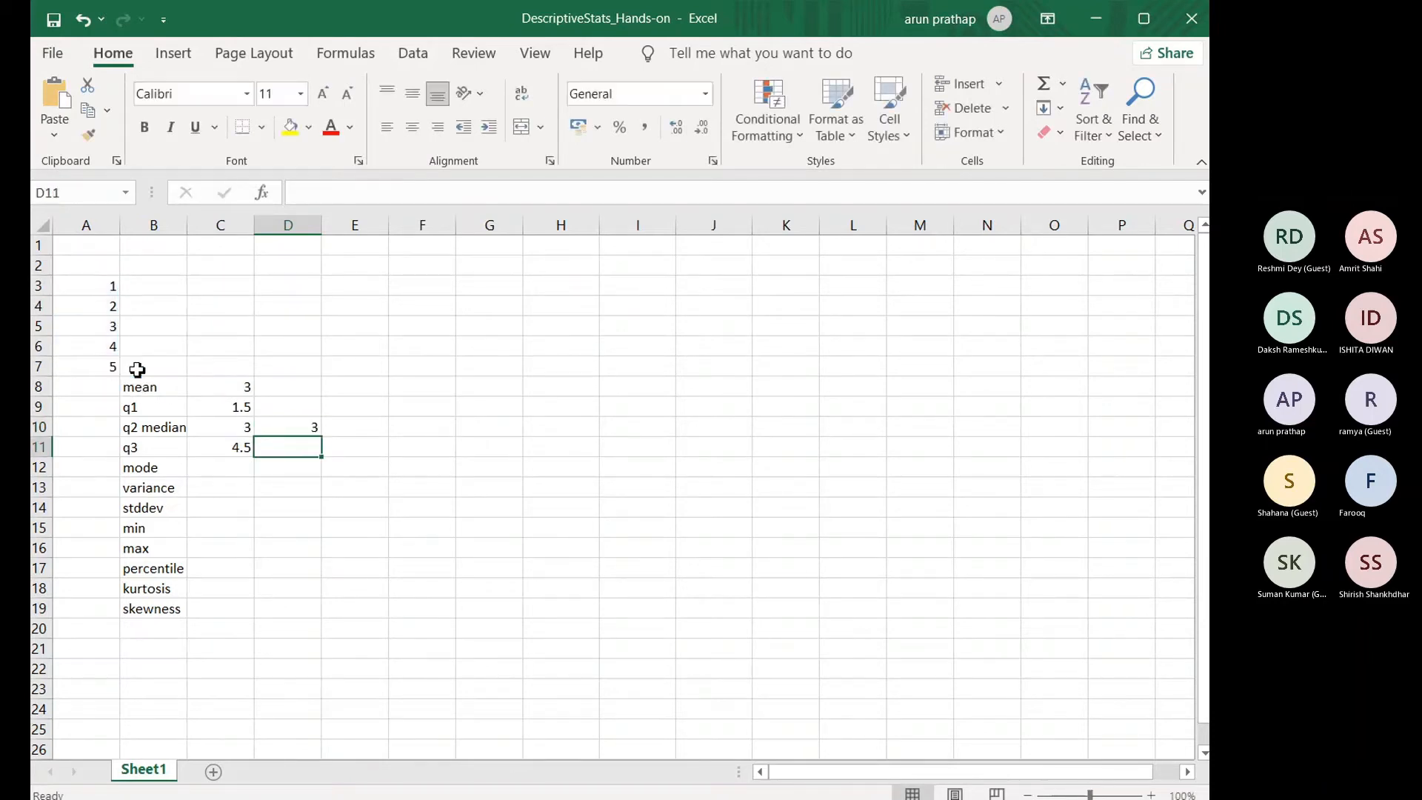
Step: Enter the formula =MODE(A3:A7) in C12 to calculate the mode, and reselect that cell
click(235, 478)
text(=mode)
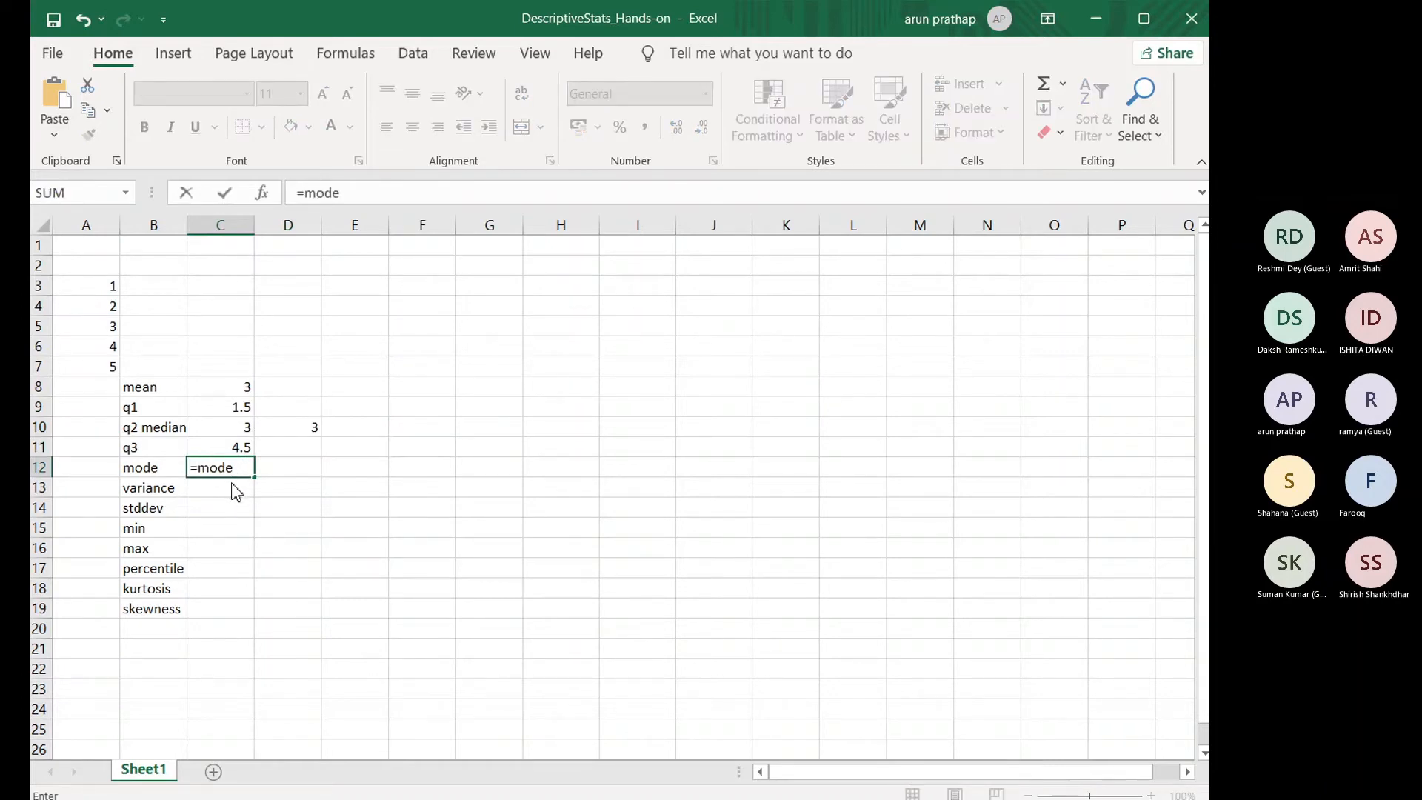
key(Tab)
drag(105, 288, 117, 386)
text())
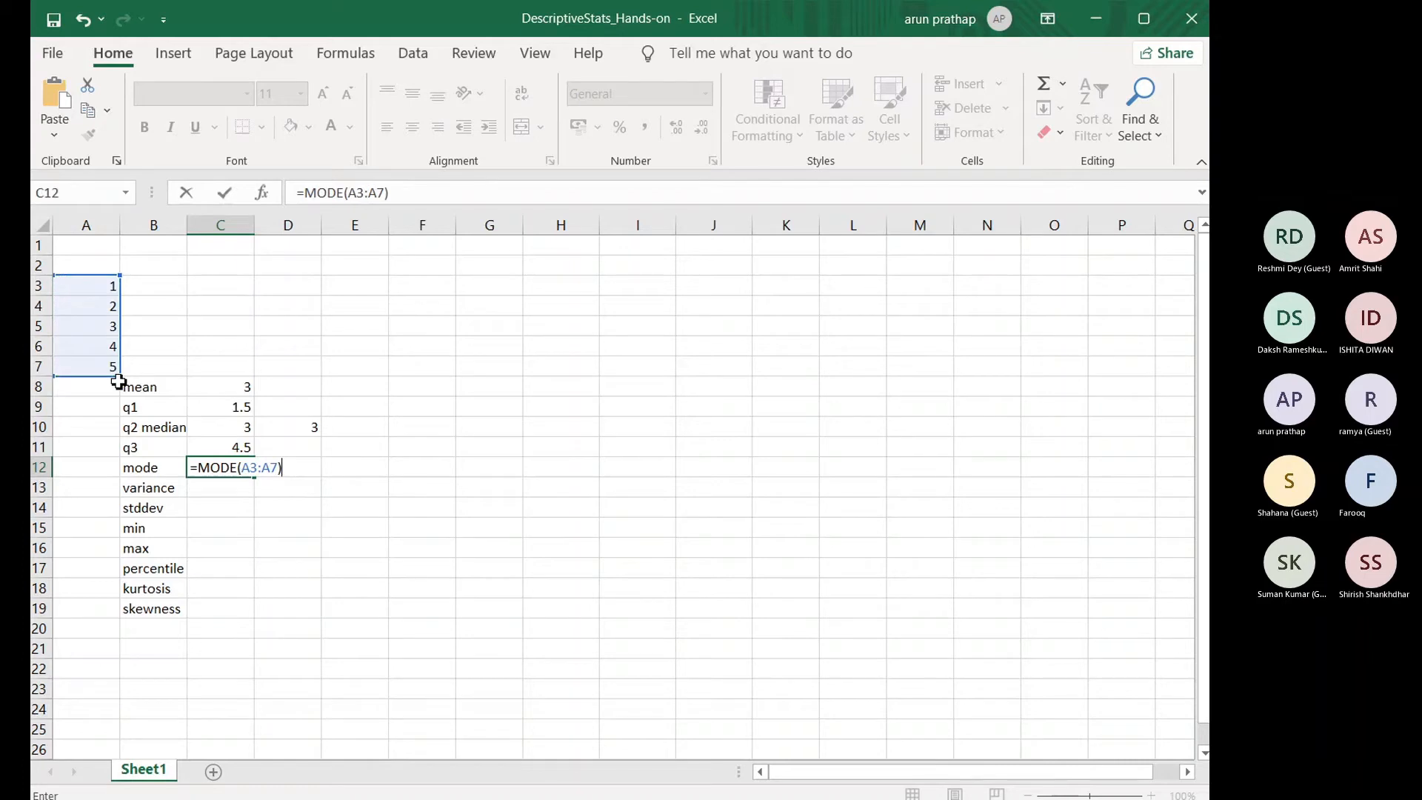
key(Return)
click(219, 470)
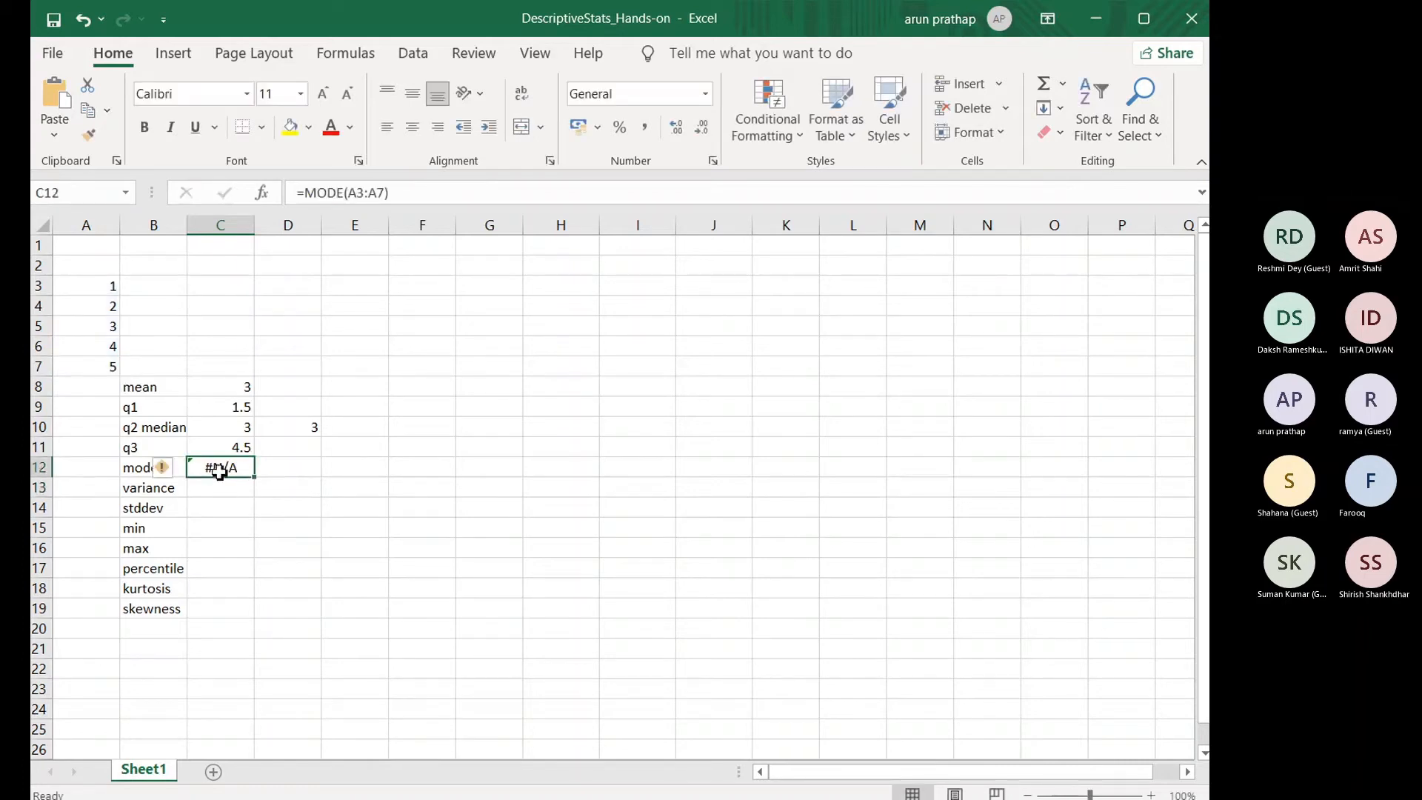
Step: Try changing A4 to 1 so the list has a repeated value for the mode, and undo the change
click(101, 312)
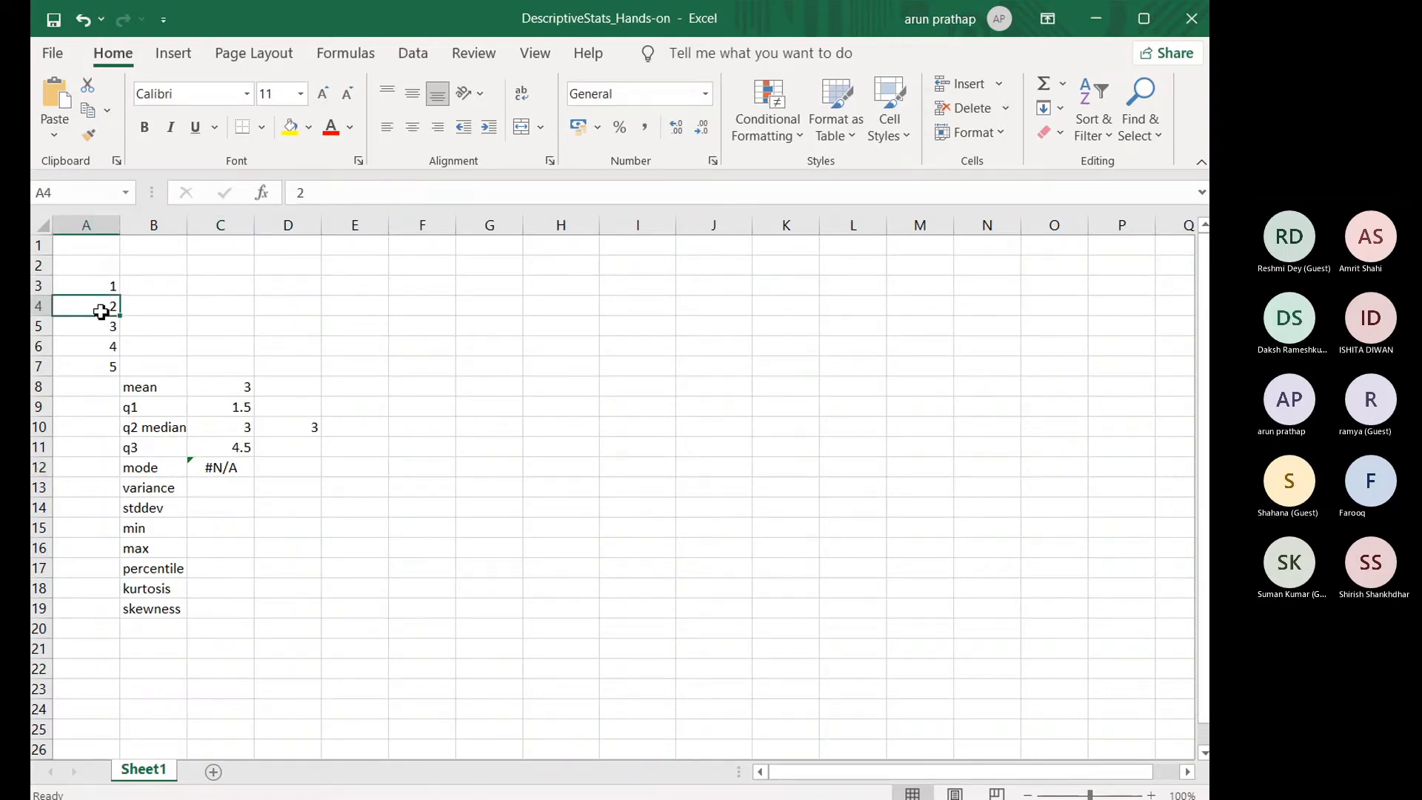
text(1)
key(Return)
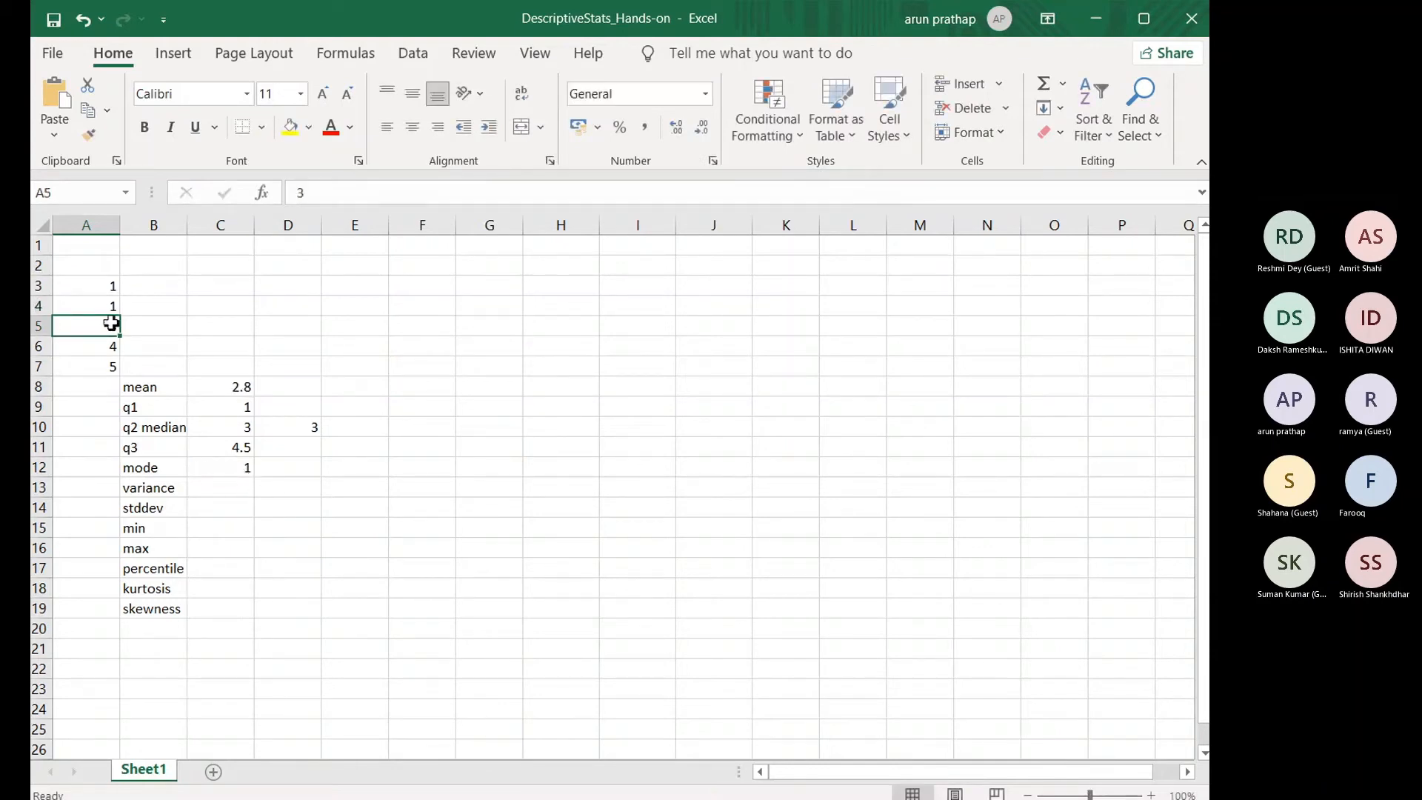
key(ctrl+z)
click(159, 305)
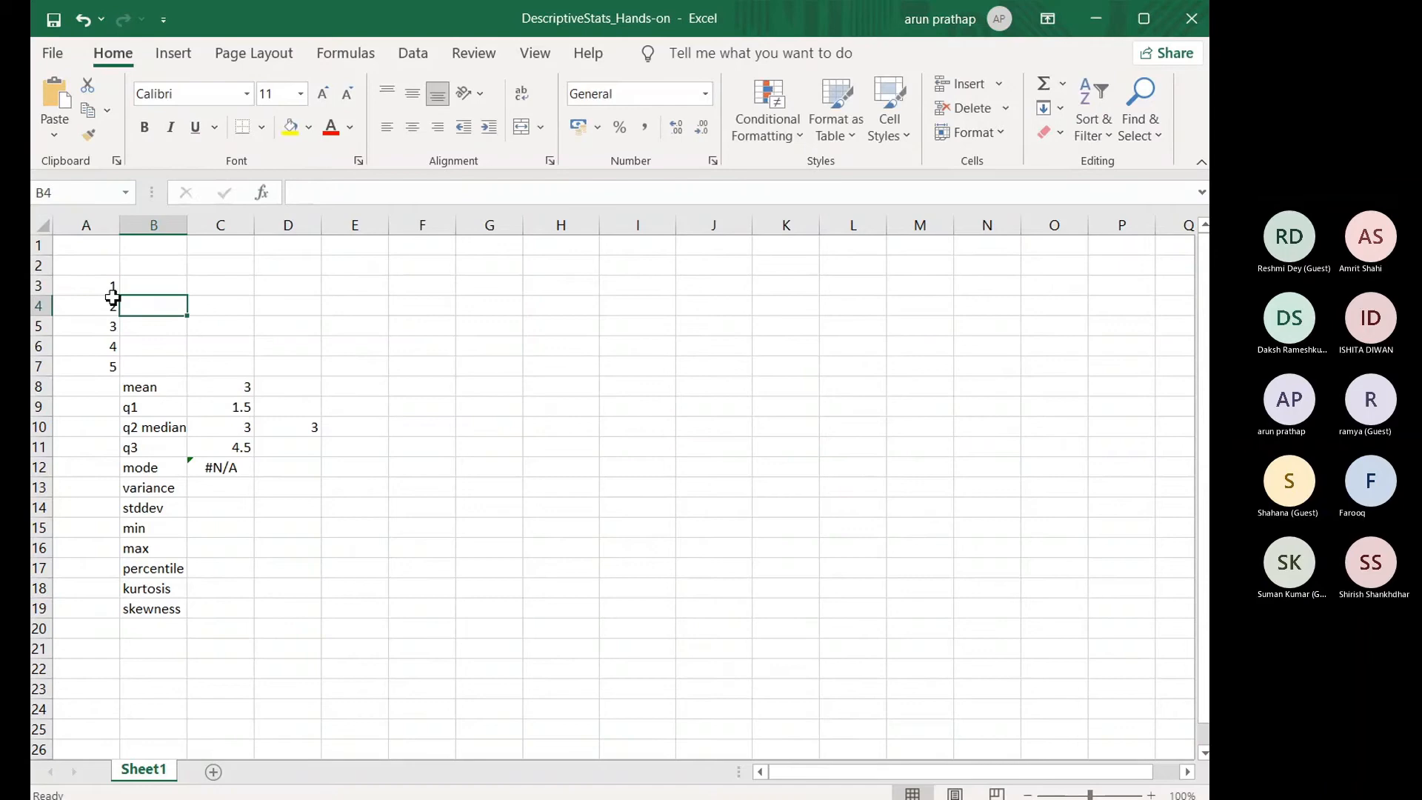
Step: Try 4 in A5 to test the mode with another repeated value, and restore the cell to 3
click(99, 332)
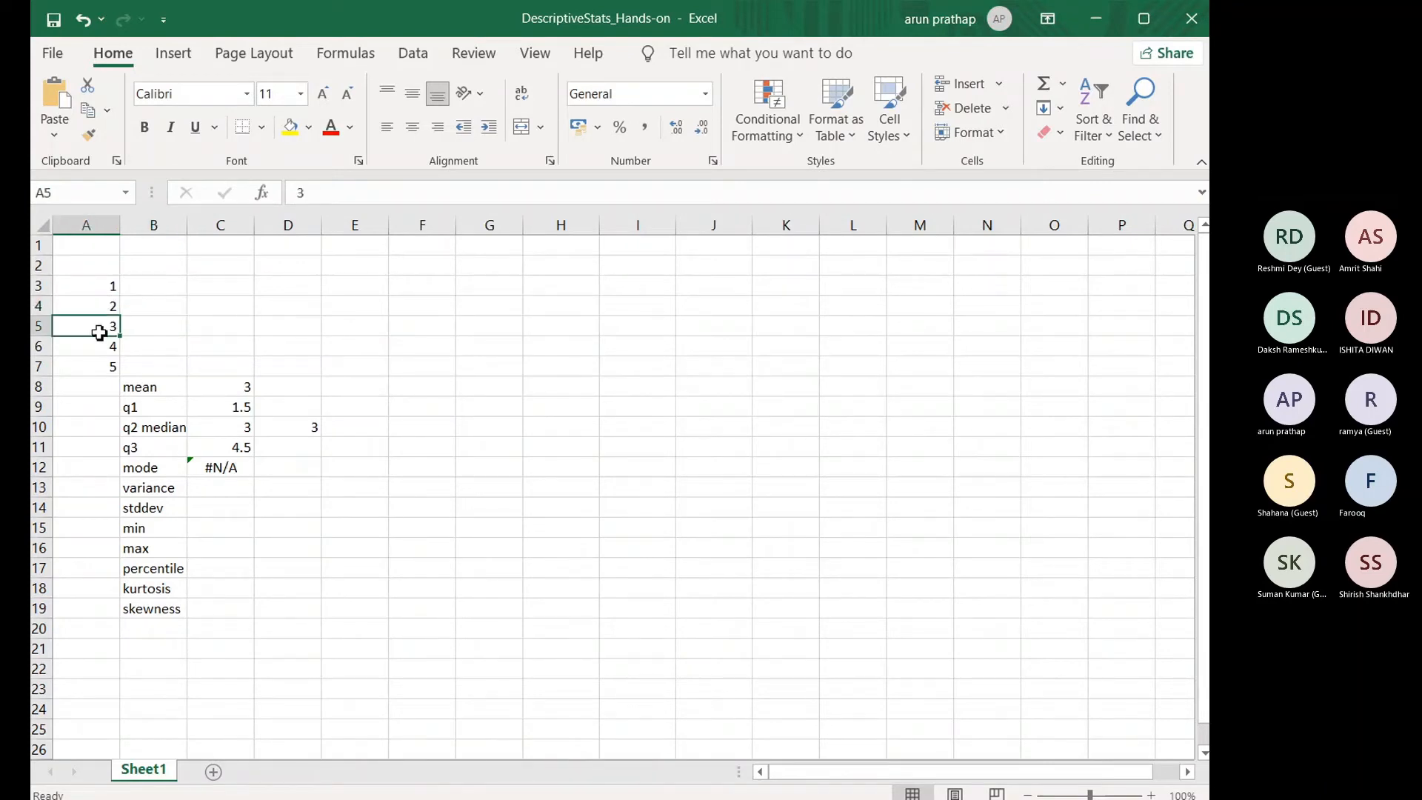
text(4)
key(Return)
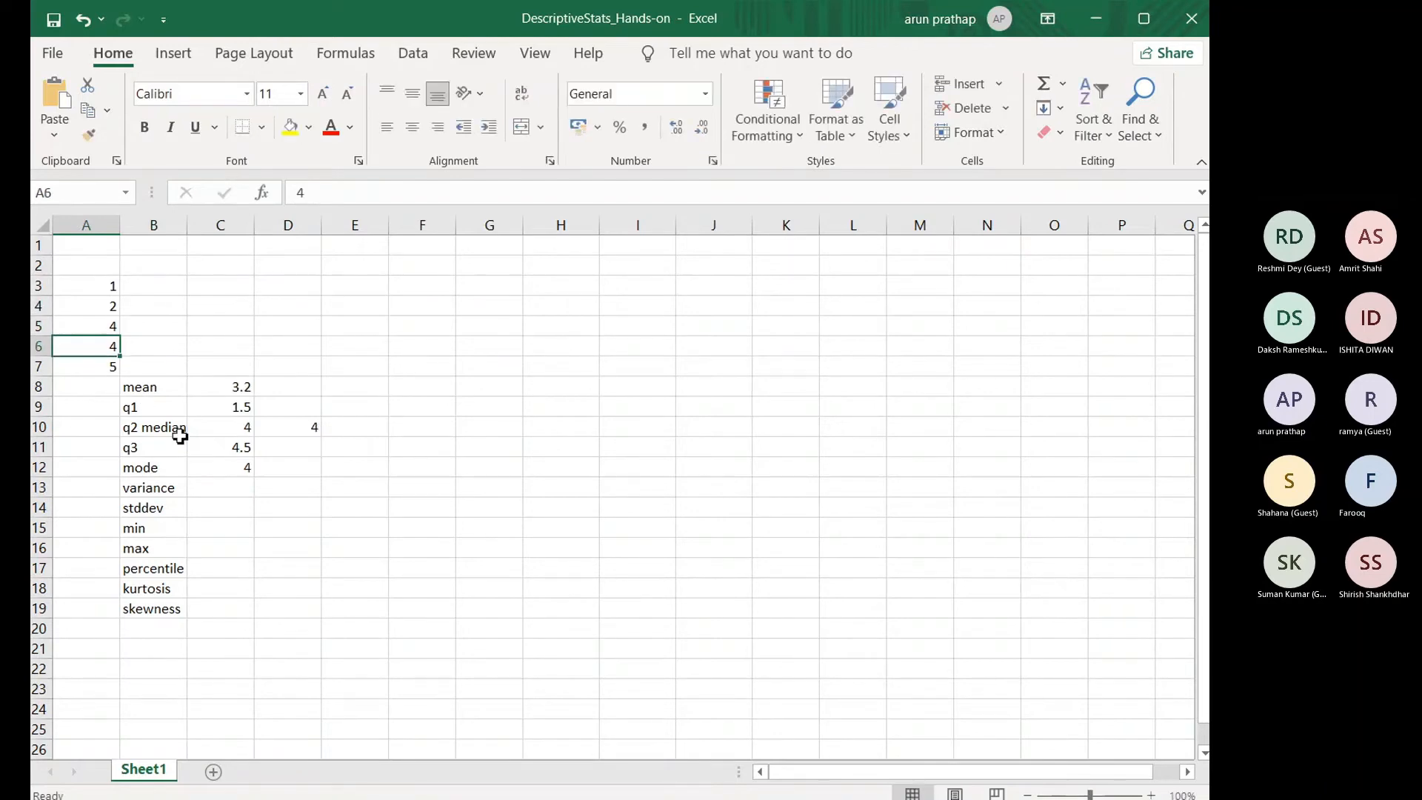
click(97, 327)
text(3)
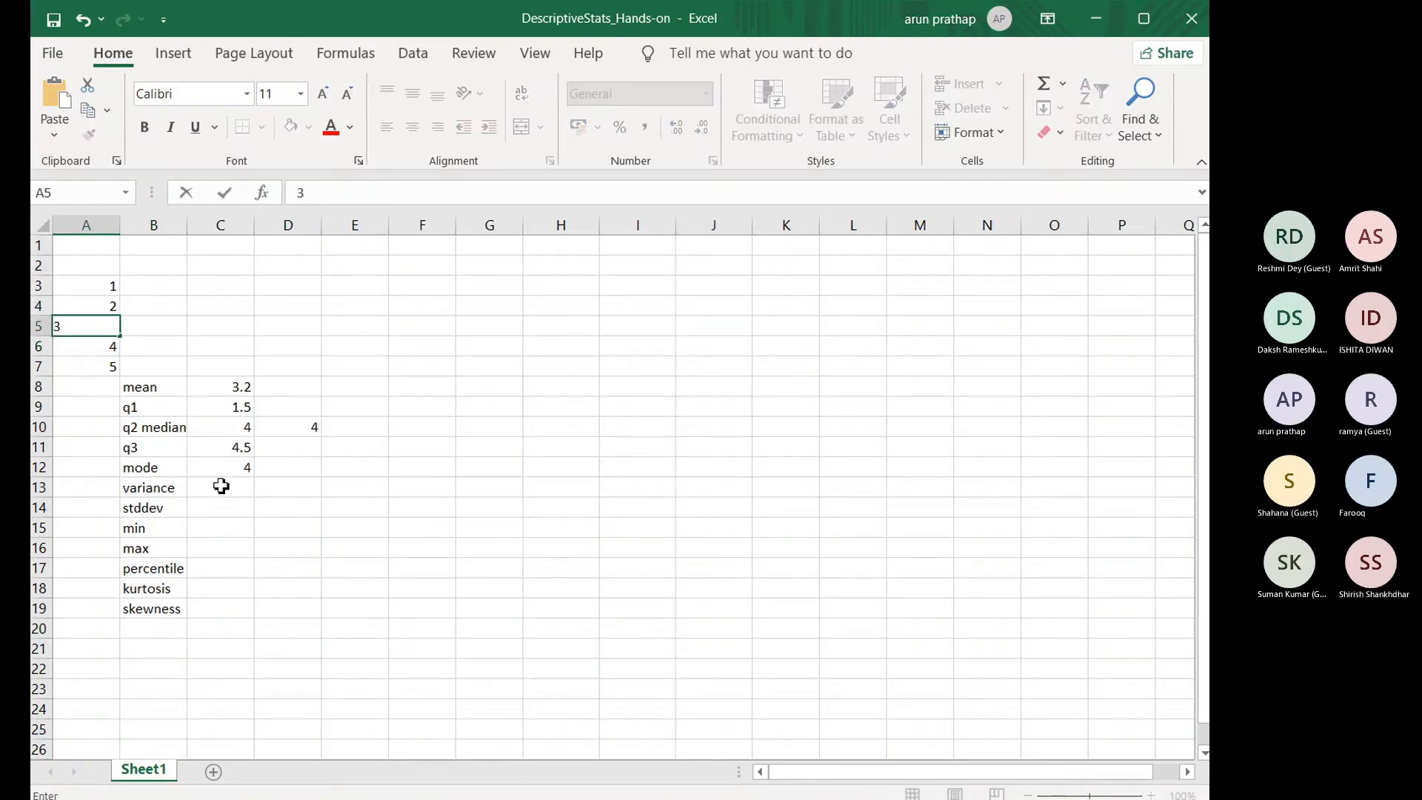
Step: Enter the formula =VAR.P(A3:A7) in C13 to calculate the population variance
click(221, 487)
text(=va)
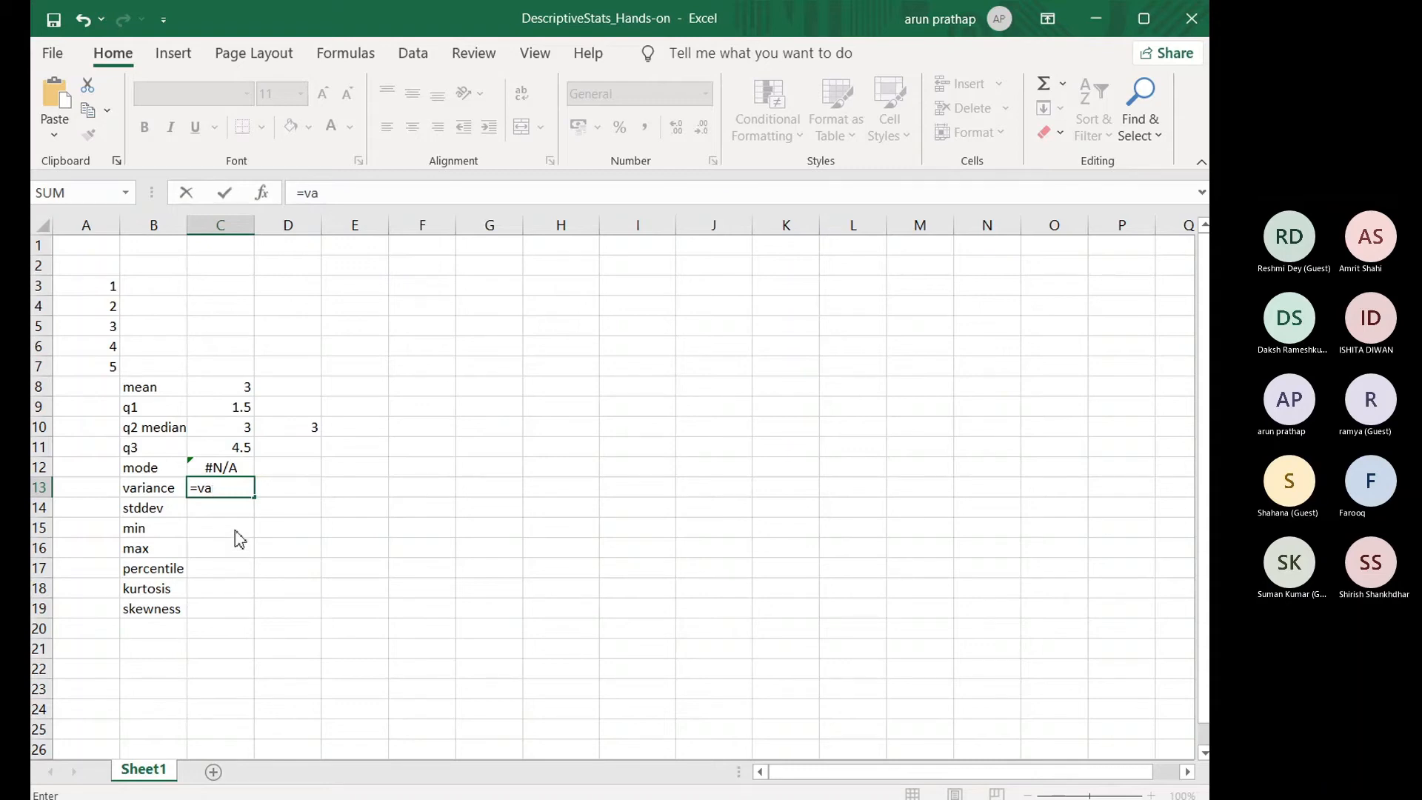
text(r.p()
drag(111, 287, 115, 365)
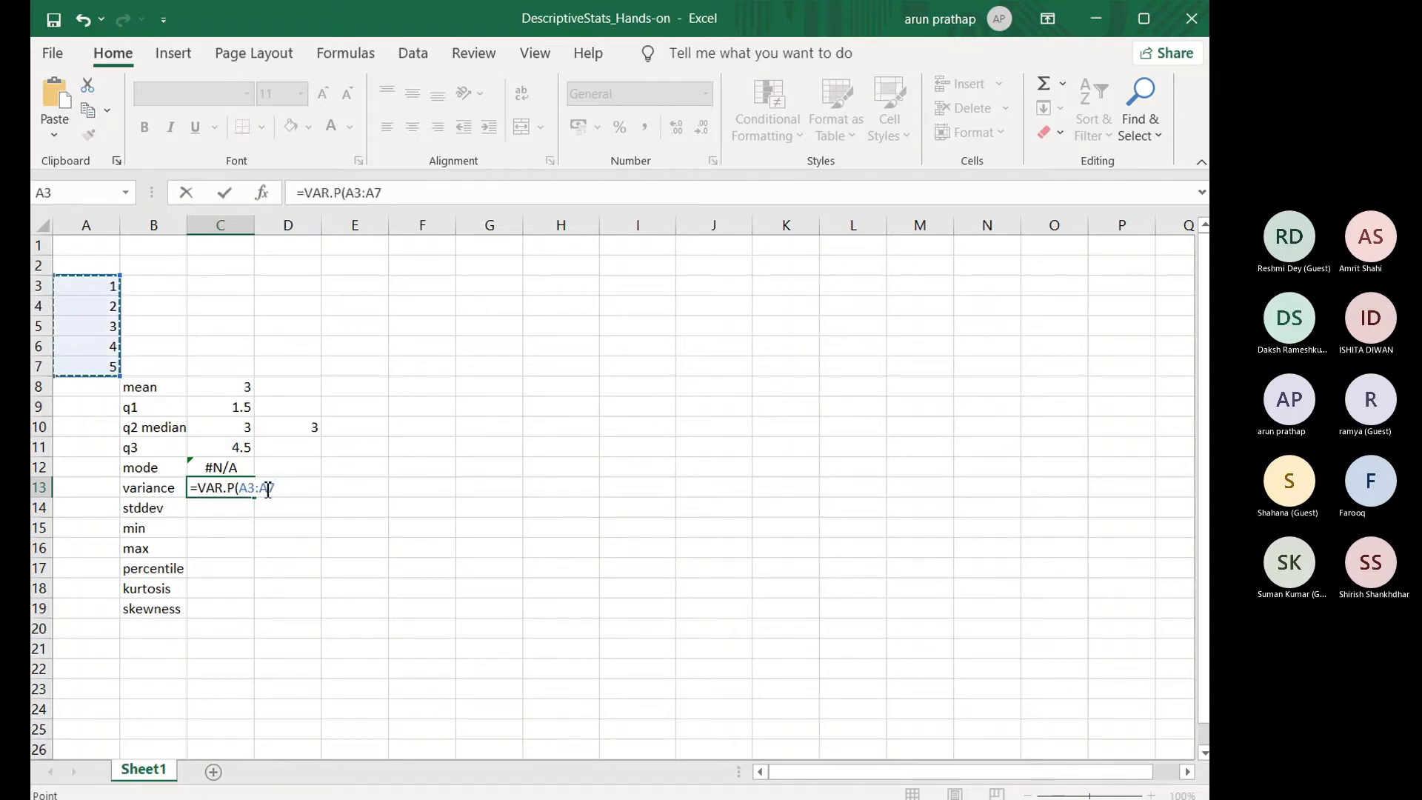
text())
key(Return)
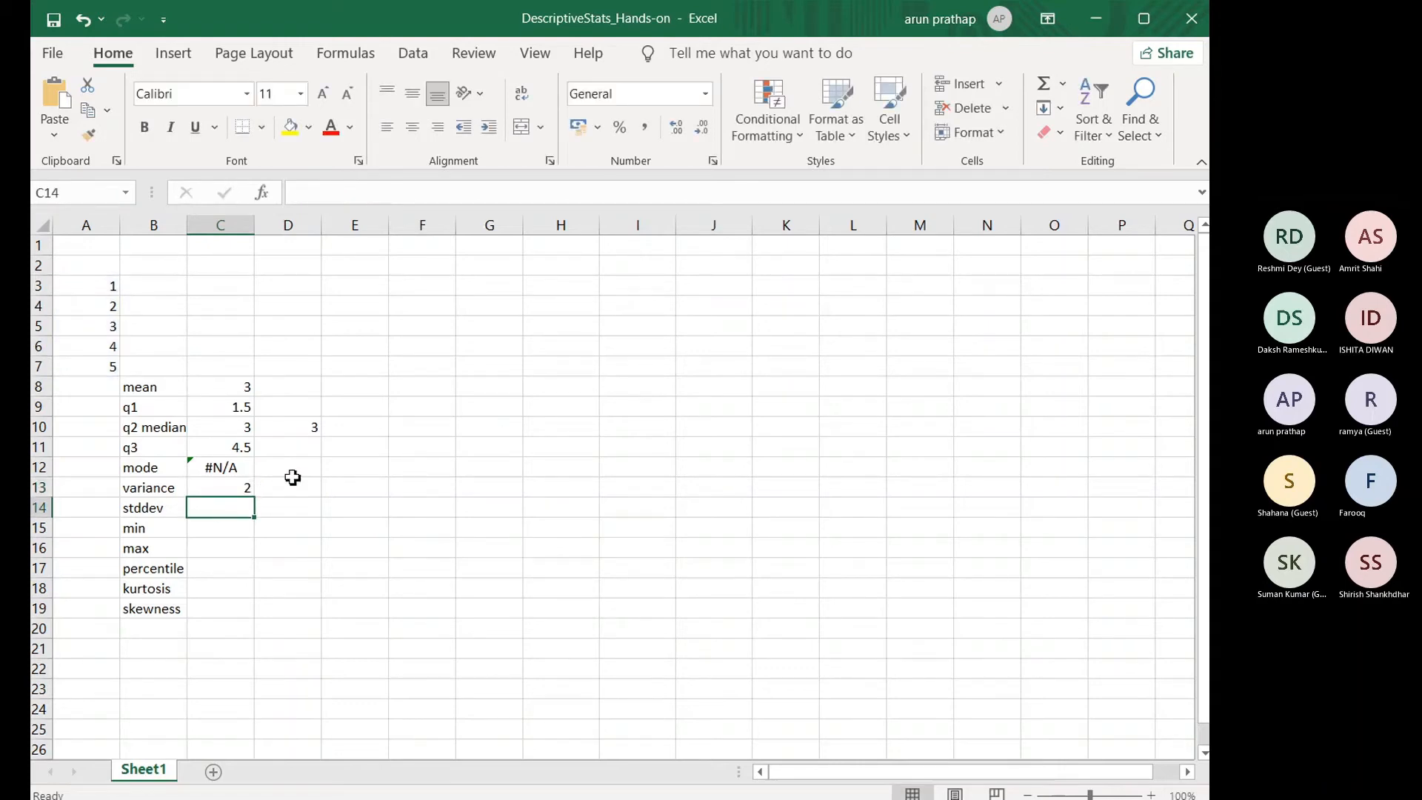
Step: Enter the formula =STDEV.P(A3:A7) in C14 to calculate the population standard deviation
text(=)
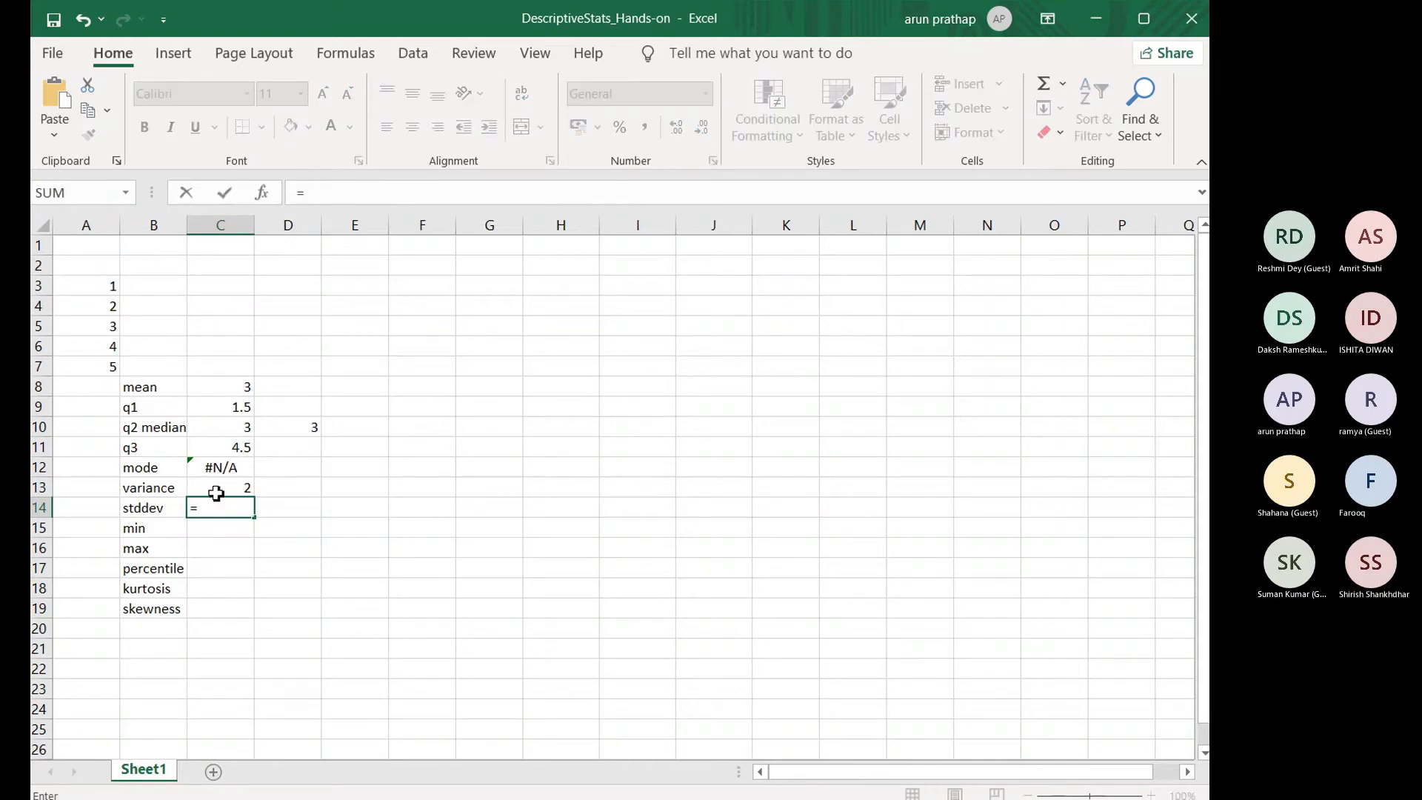
text(std)
double_click(253, 530)
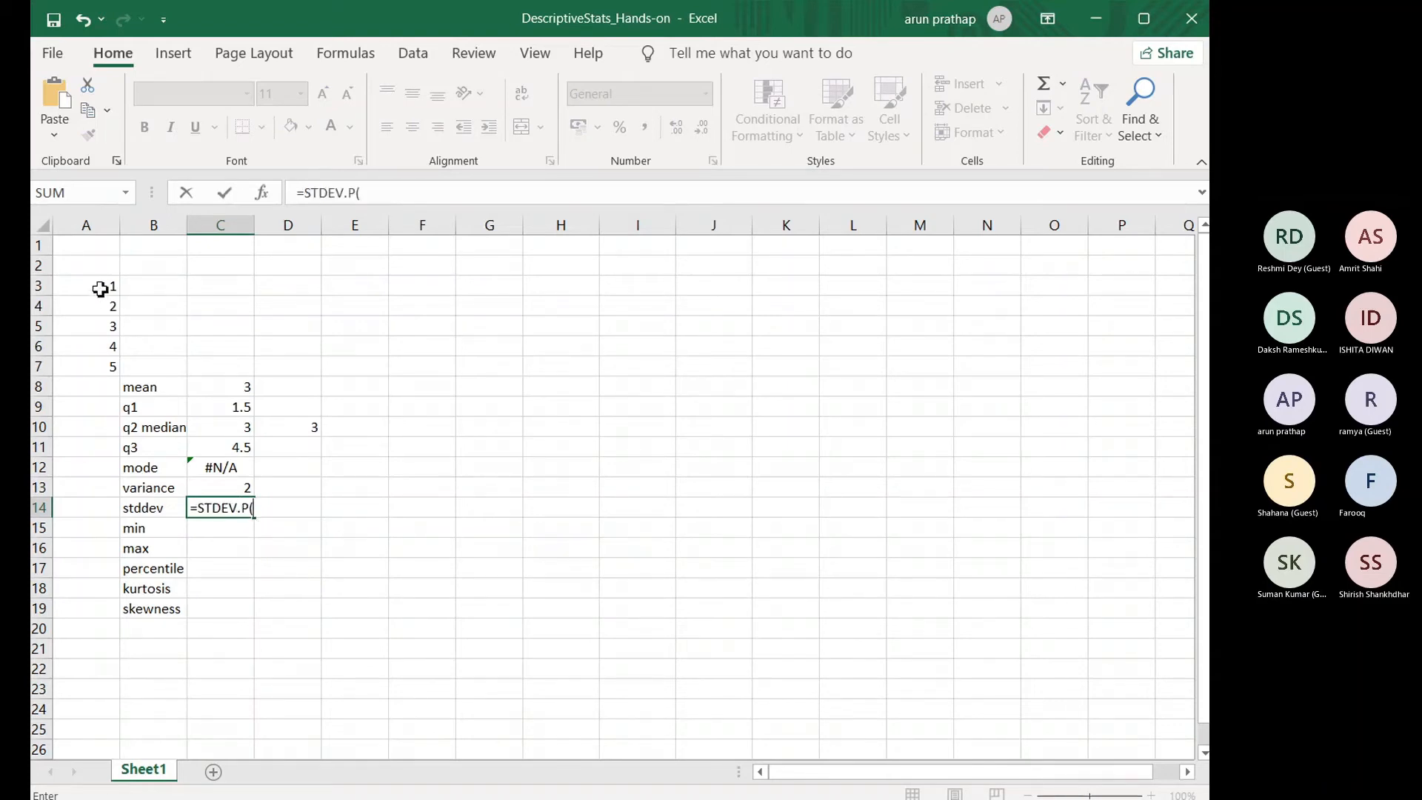
drag(102, 290, 105, 362)
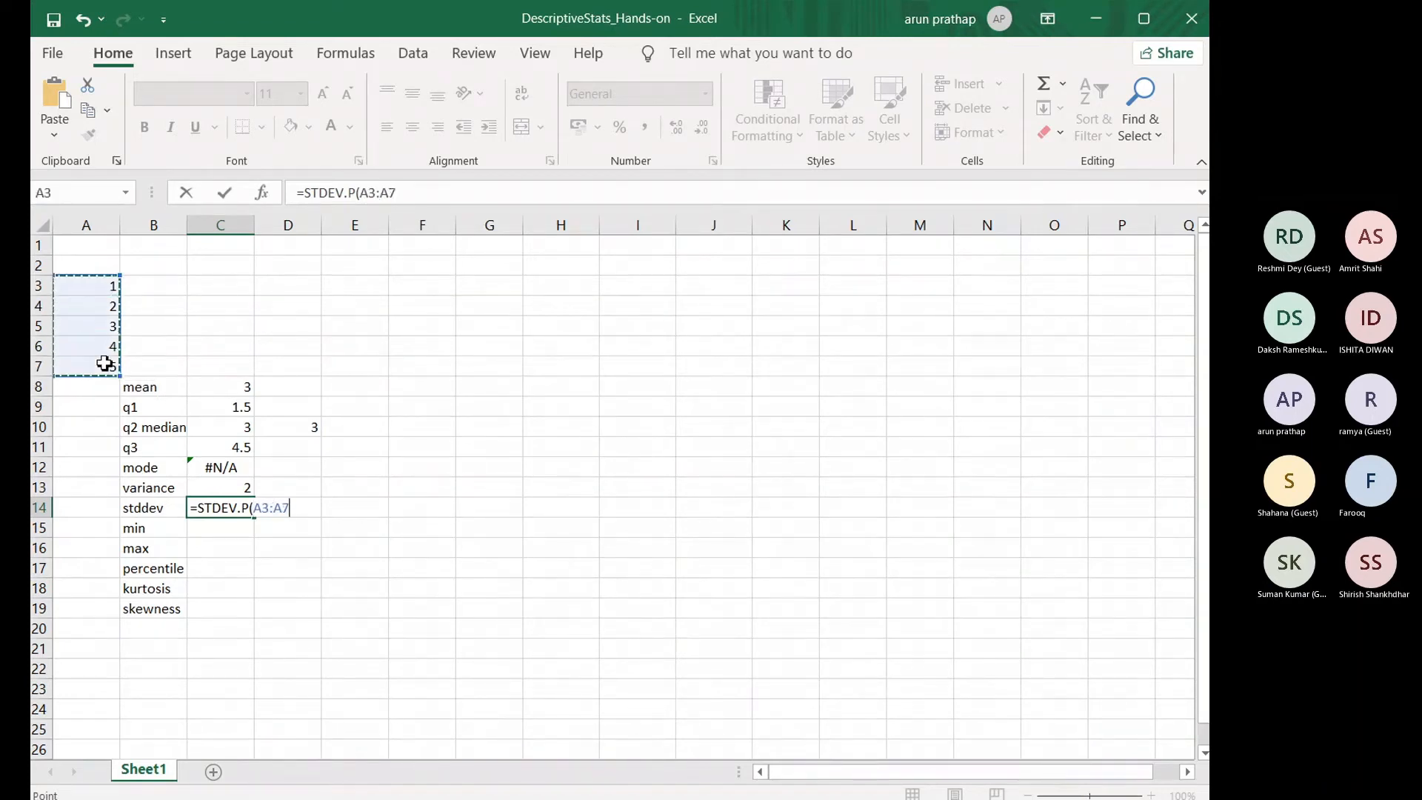
key(Return)
Step: Enter the formula =min(A3:A7) in C15 to calculate the minimum
text(=mi)
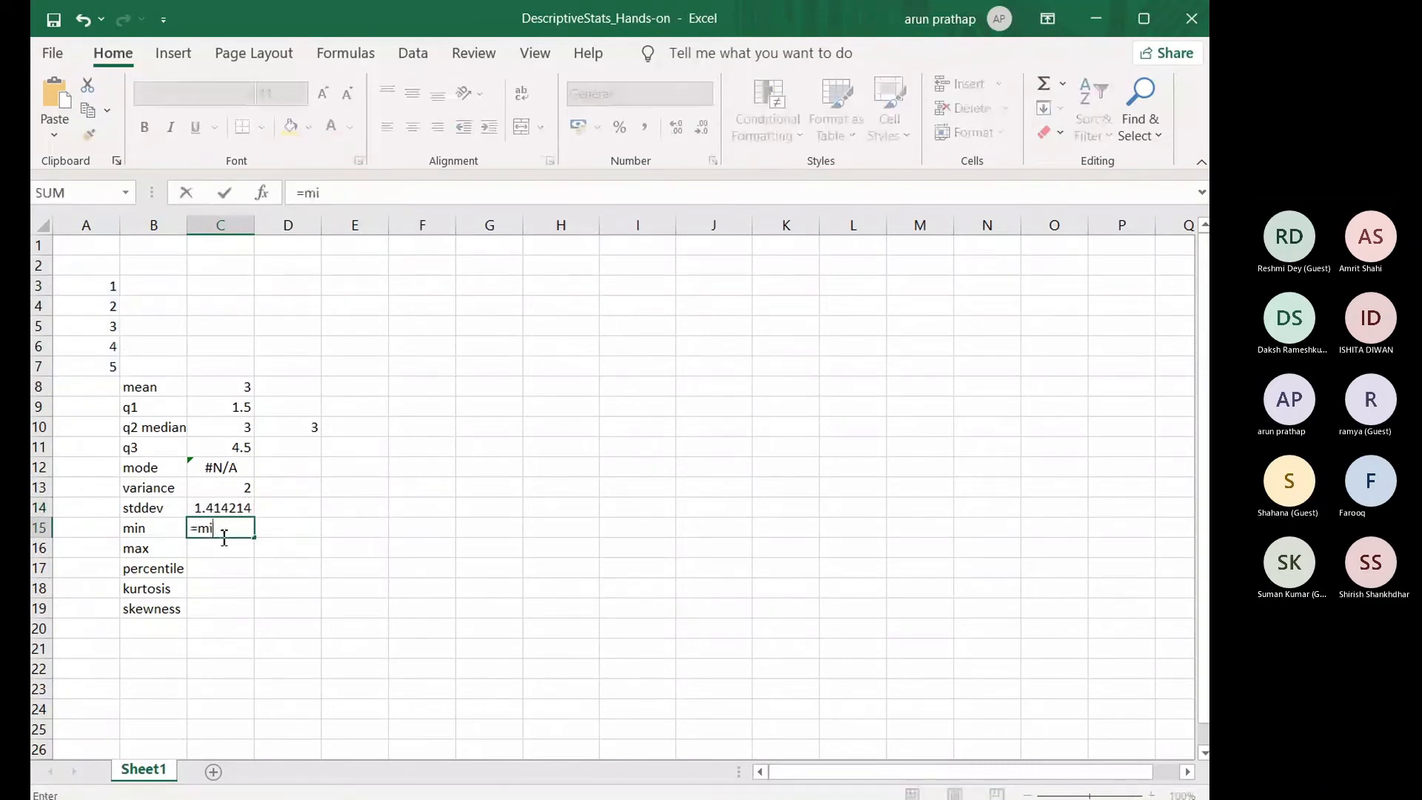
text(n()
drag(92, 282, 89, 368)
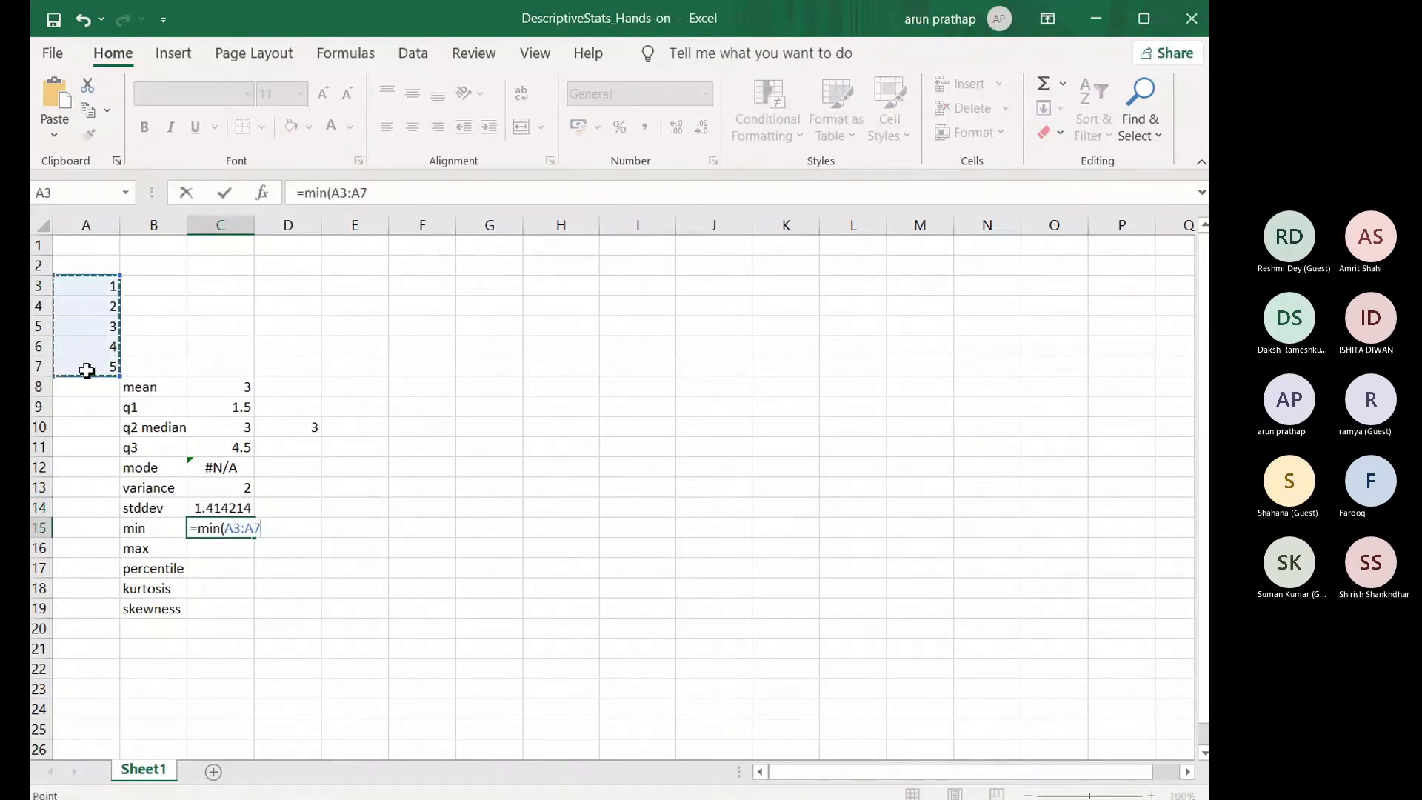
text())
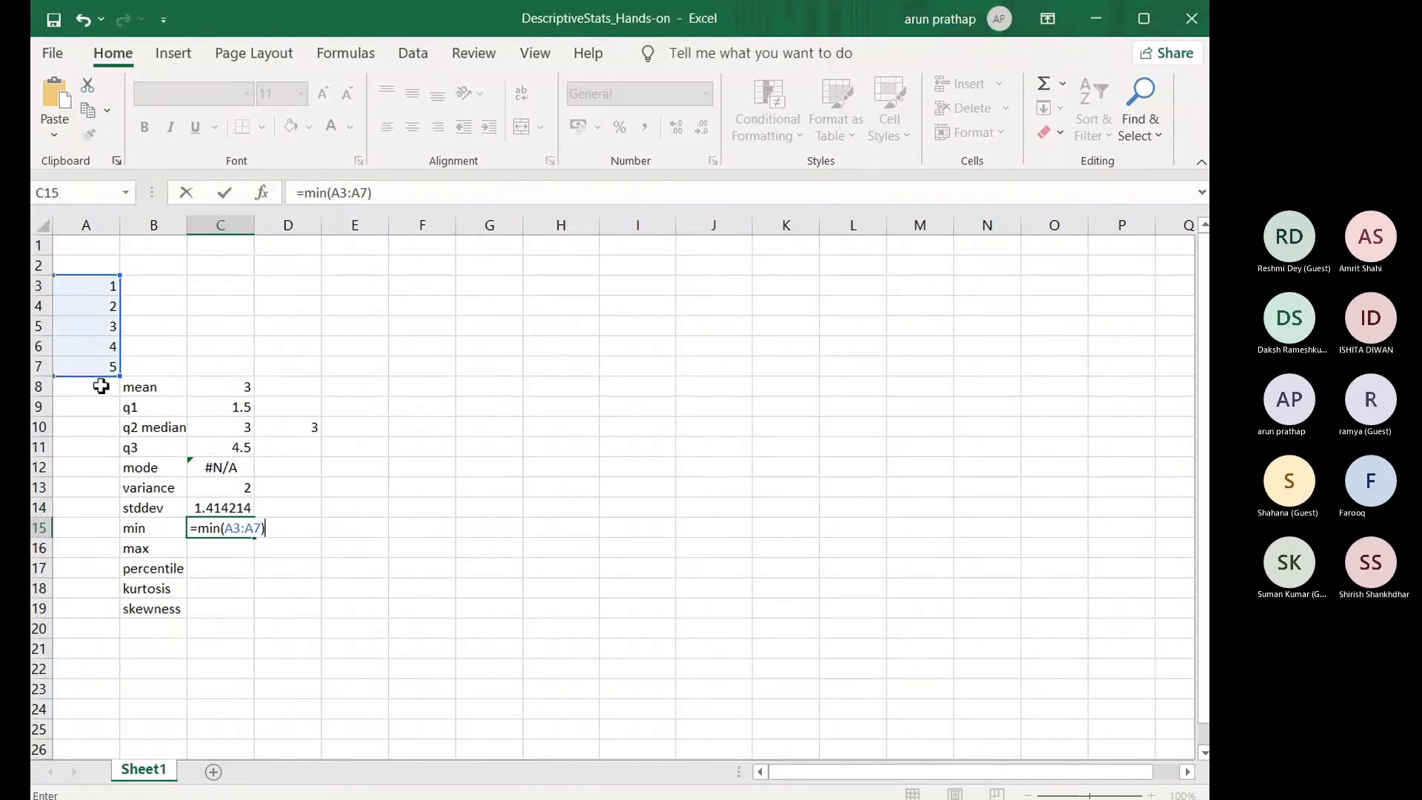
key(Return)
Step: Enter the formula =max(A3:A7) in C16 to calculate the maximum
text(=maxx)
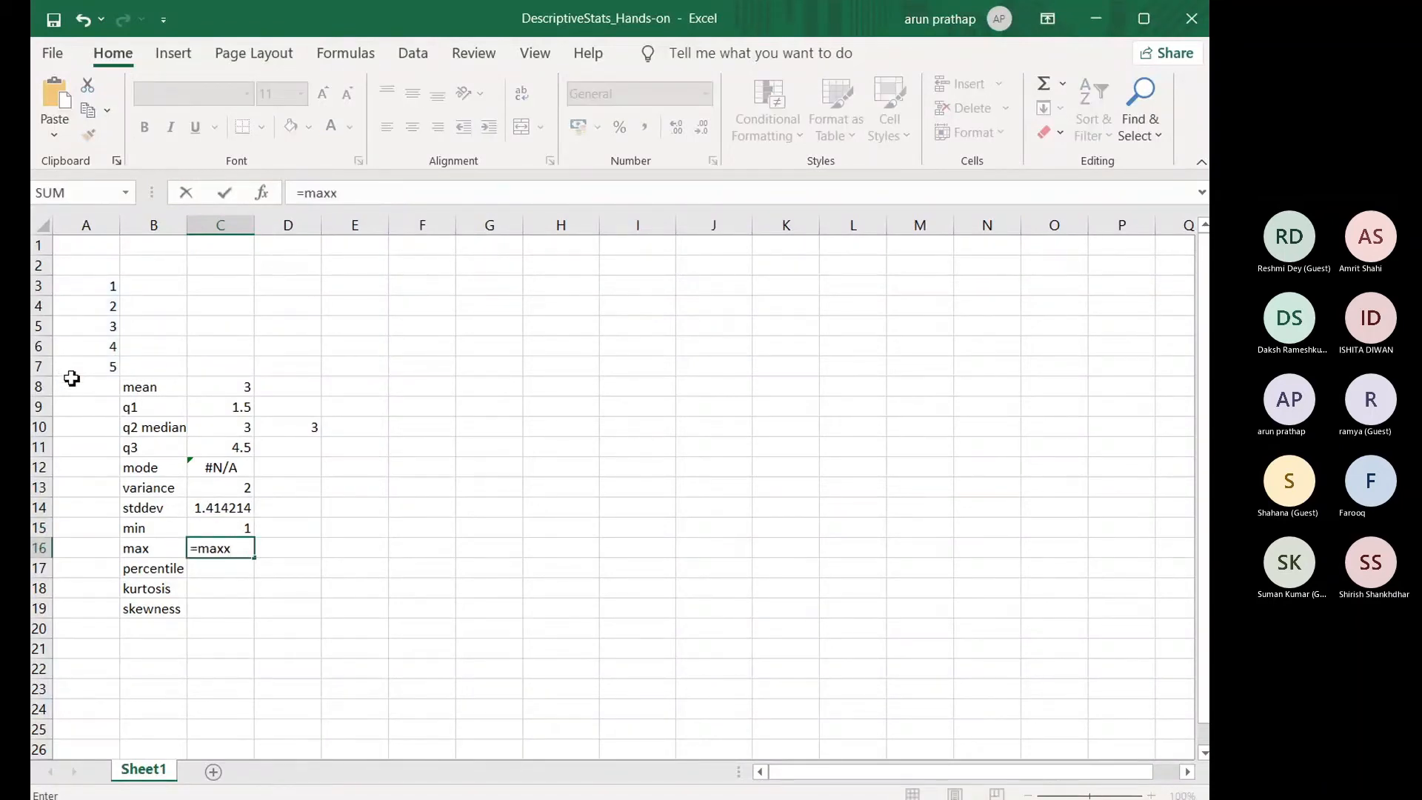
text(()
key(BackSpace)
key(BackSpace)
text(()
drag(82, 296, 95, 368)
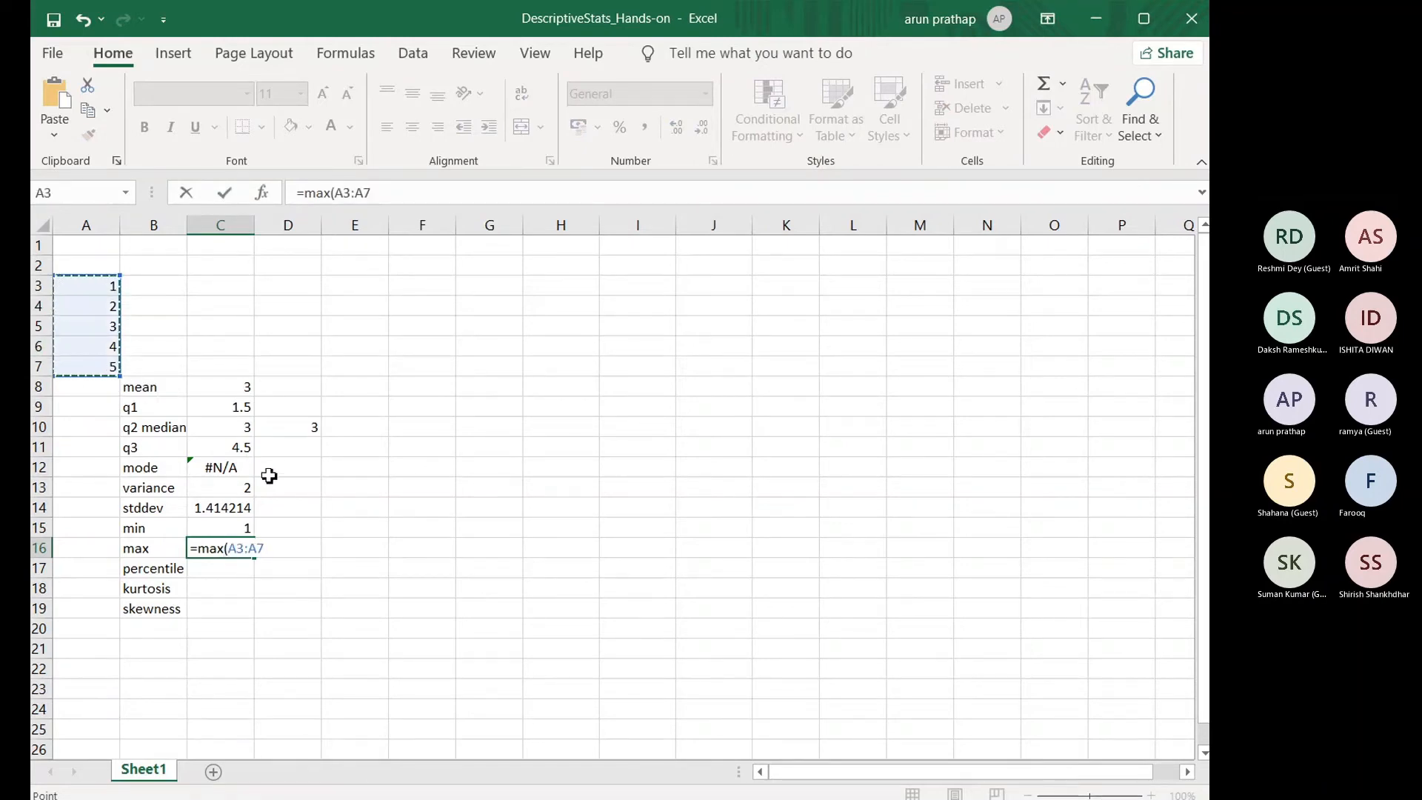
text())
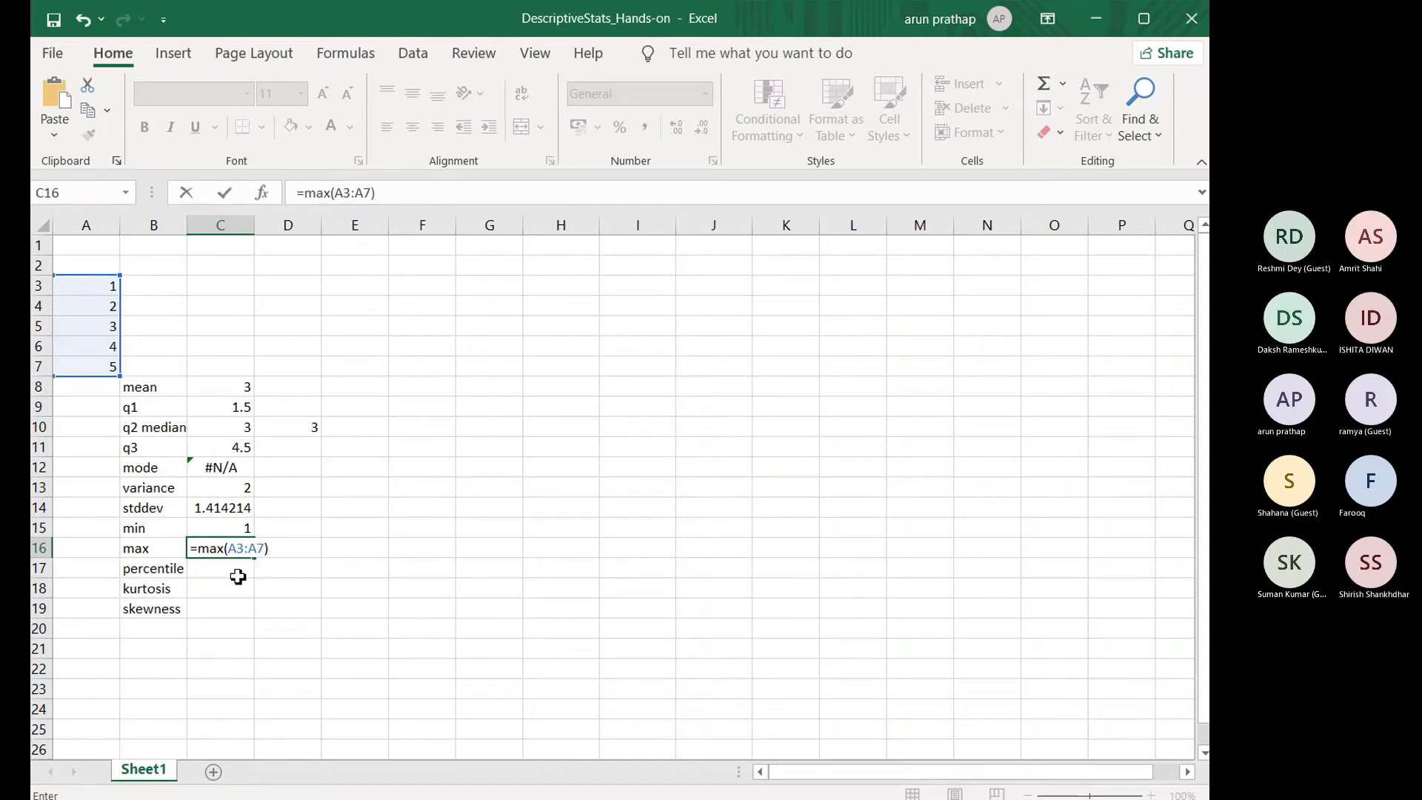
key(Return)
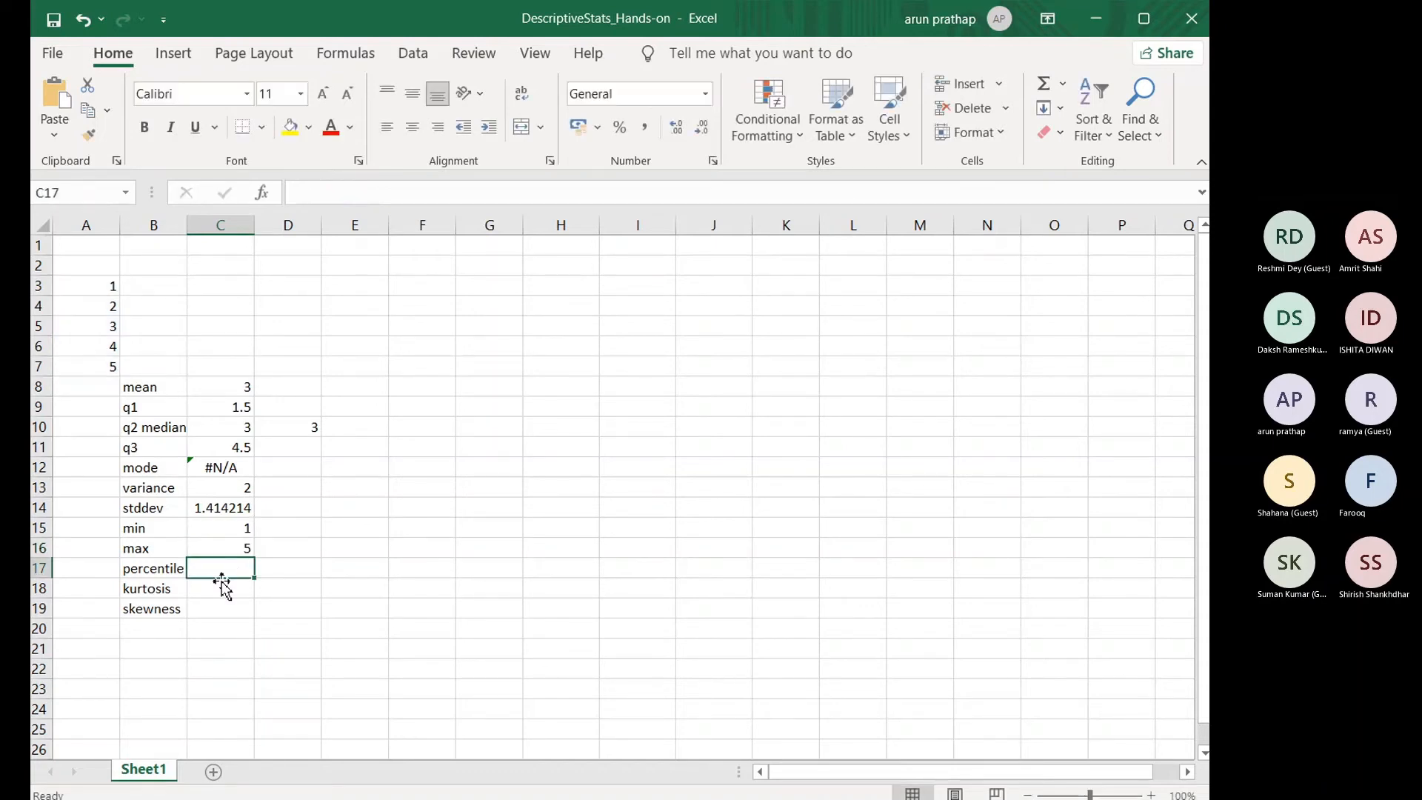
Step: Enter the formula =PERCENTILE.EXC(A3:A7,78) in C17 to calculate a percentile of the list
text(=pe)
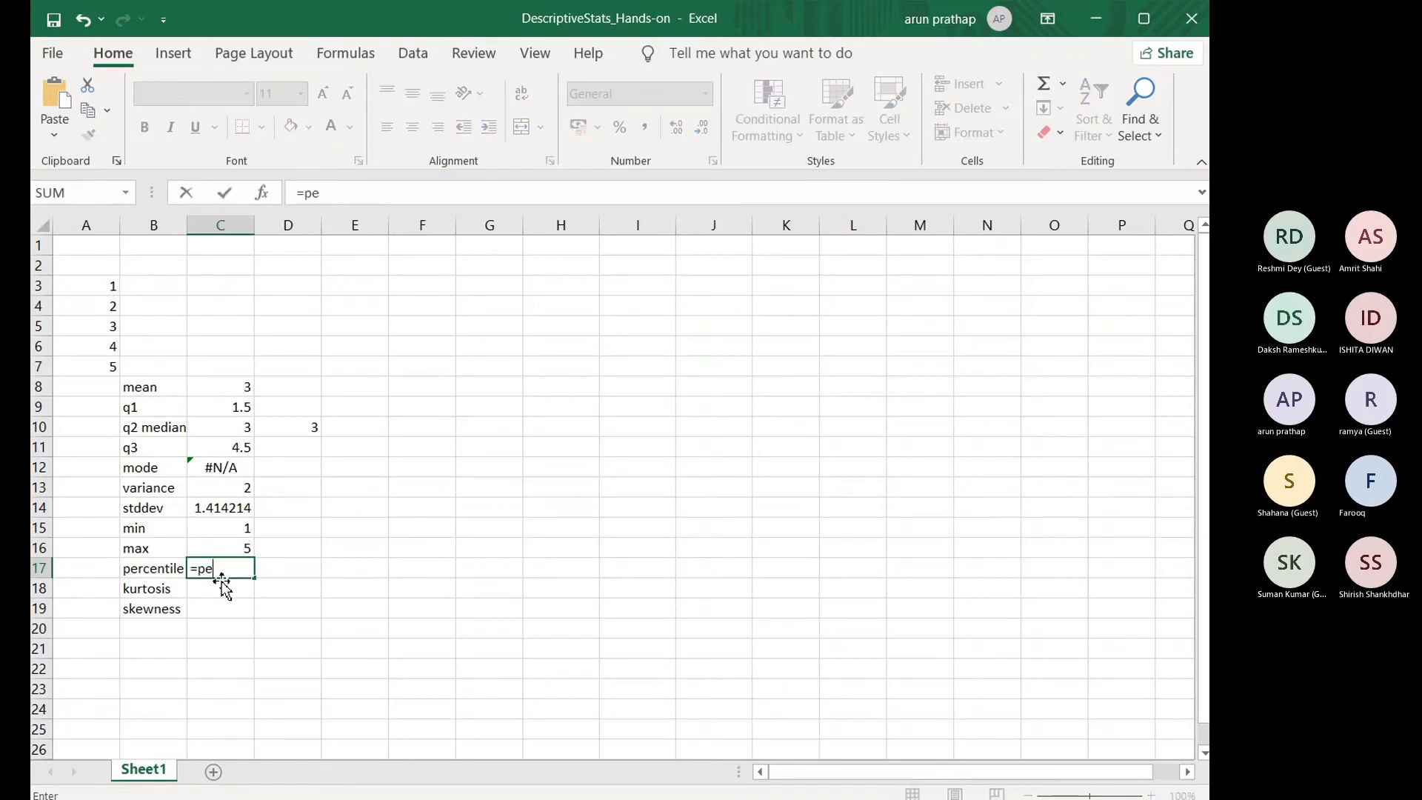
text(rcentile)
double_click(275, 591)
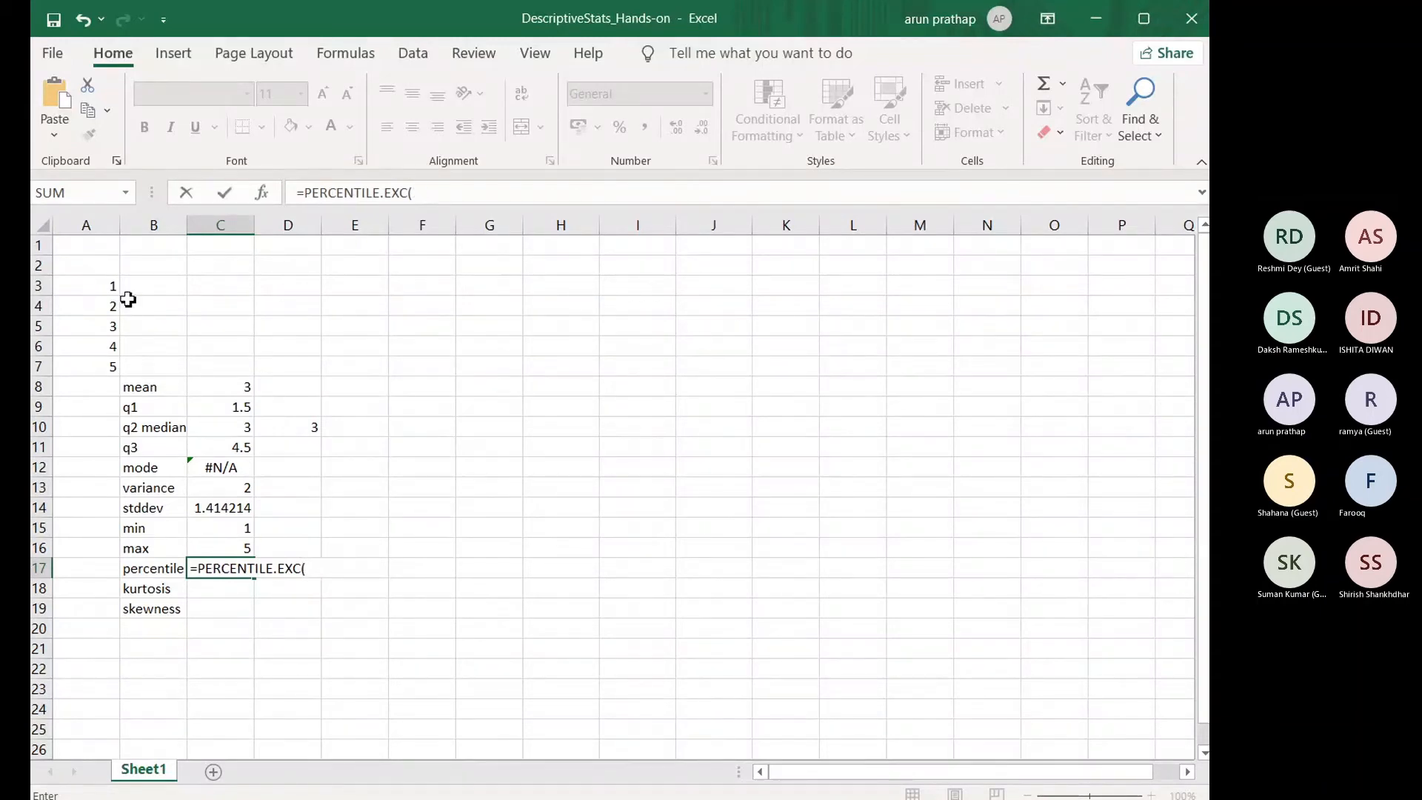
drag(111, 286, 111, 368)
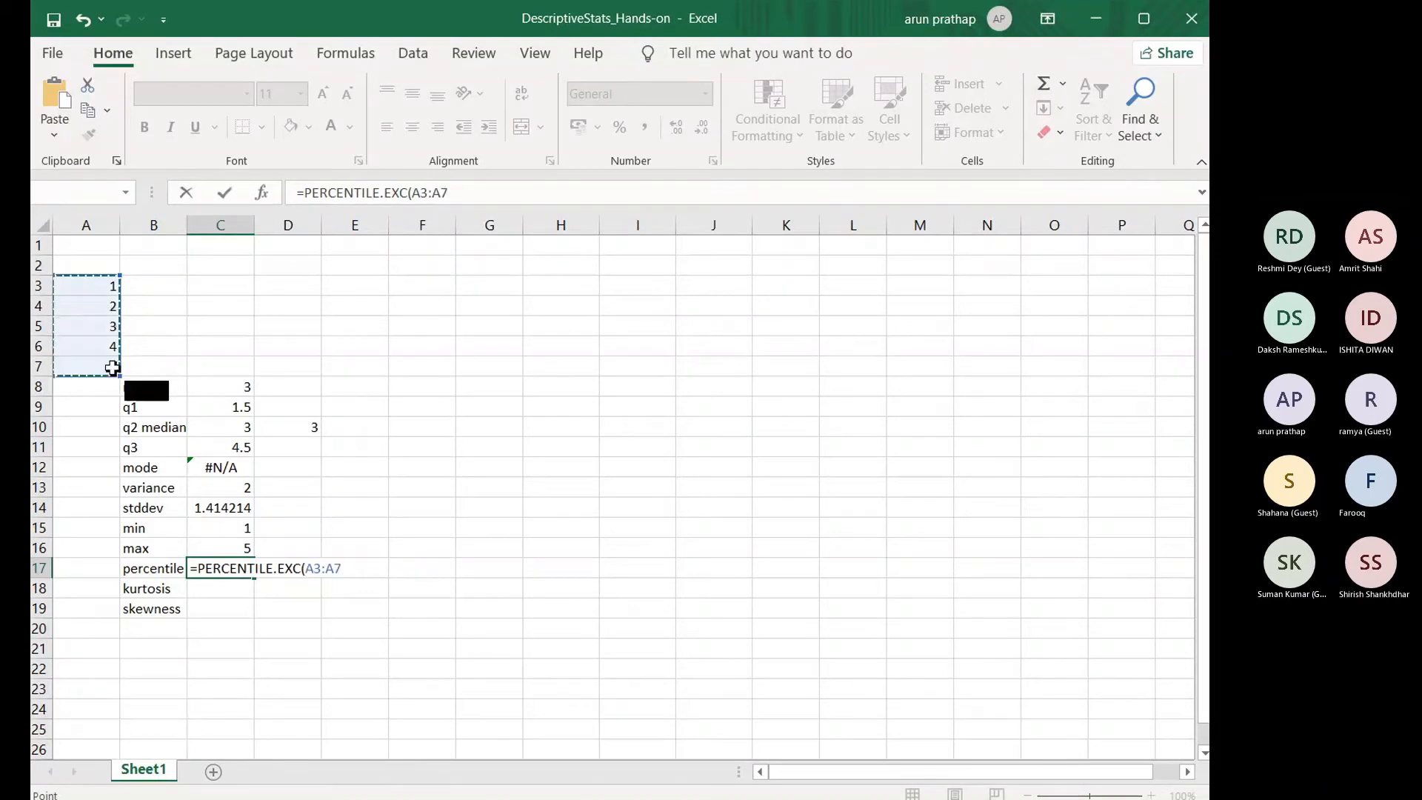
text(,78)
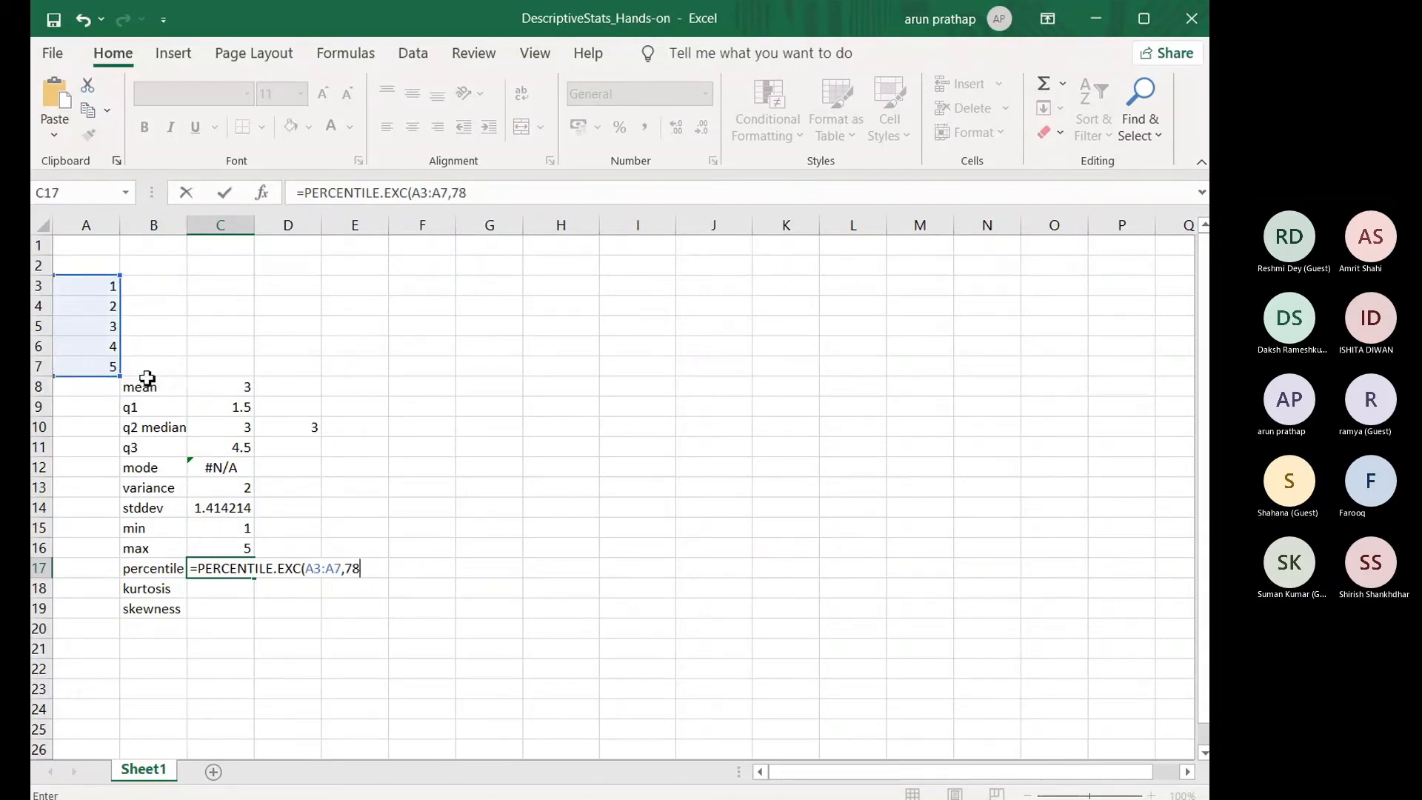
text())
key(Return)
Step: Correct the formula in C17 to =PERCENTILE.EXC(A3:A7,0.78) by replacing the percentile argument with 0.78
key(Up)
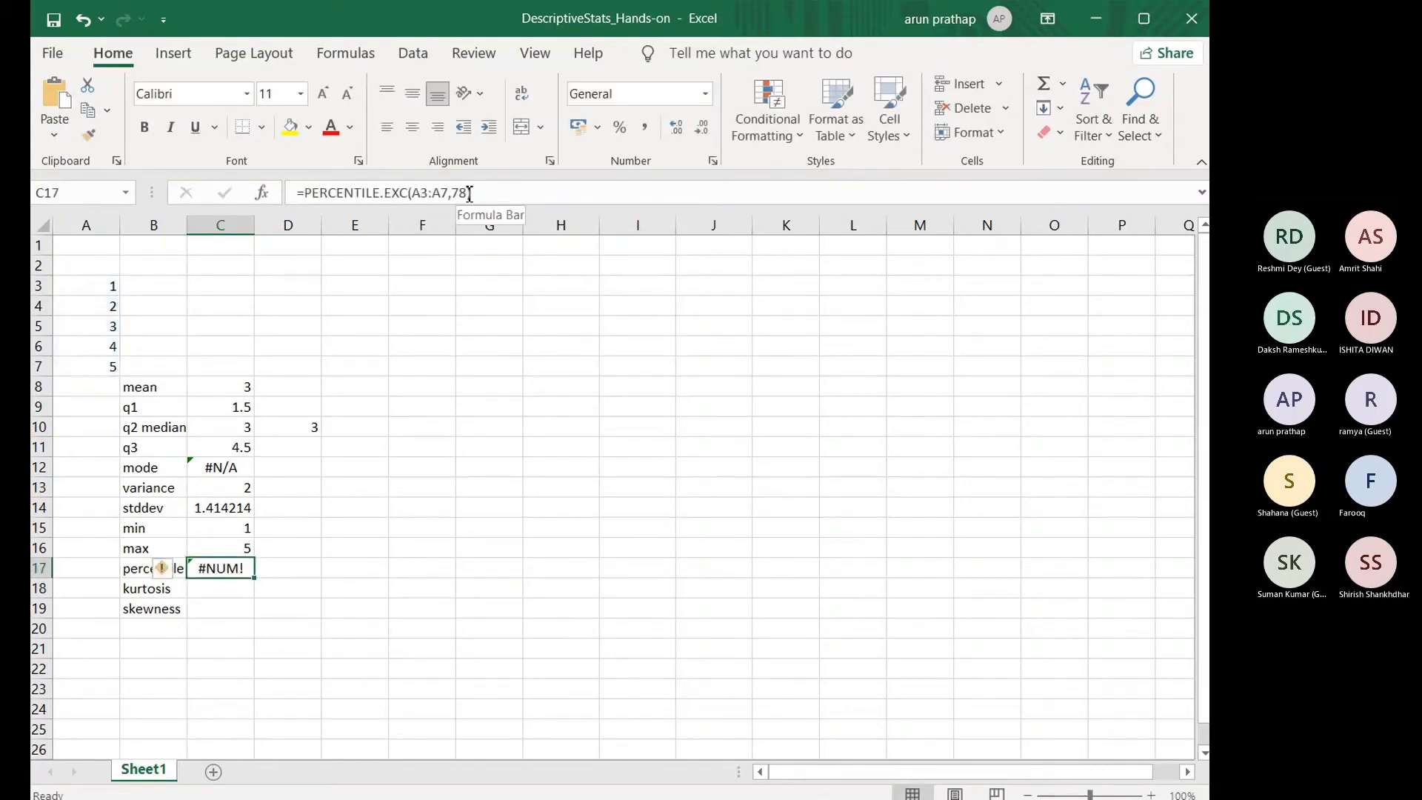
double_click(457, 193)
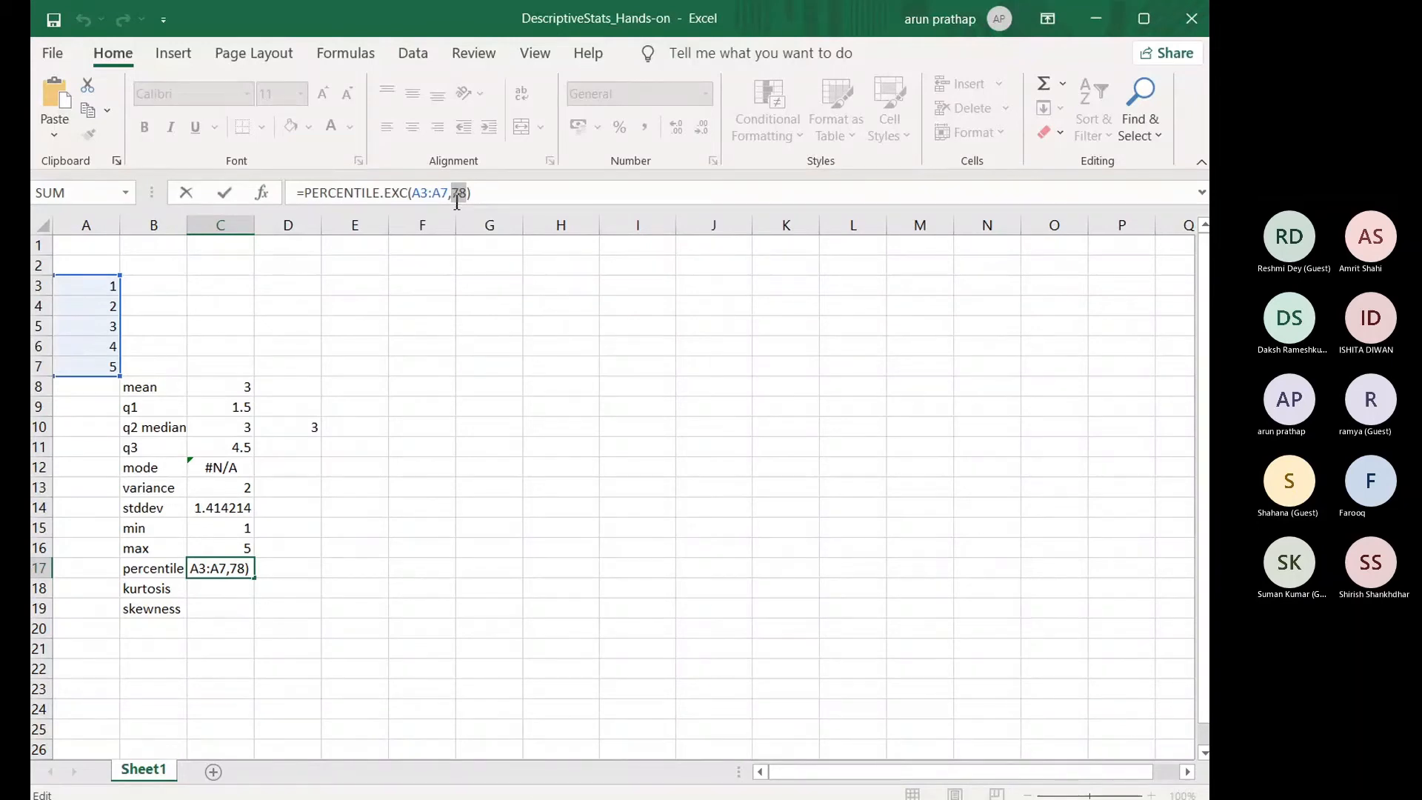
key(BackSpace)
key(BackSpace)
text(0.78)
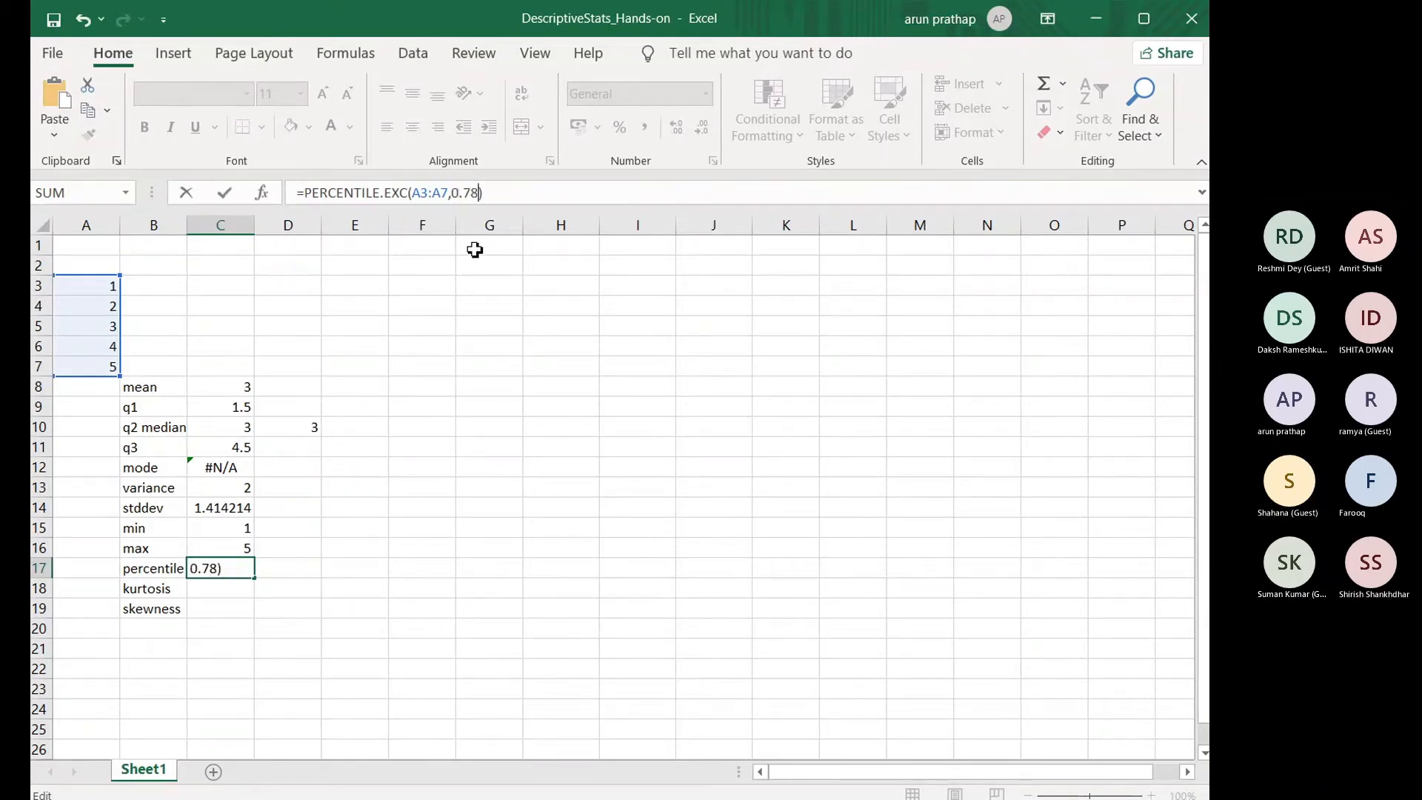
key(Return)
key(Up)
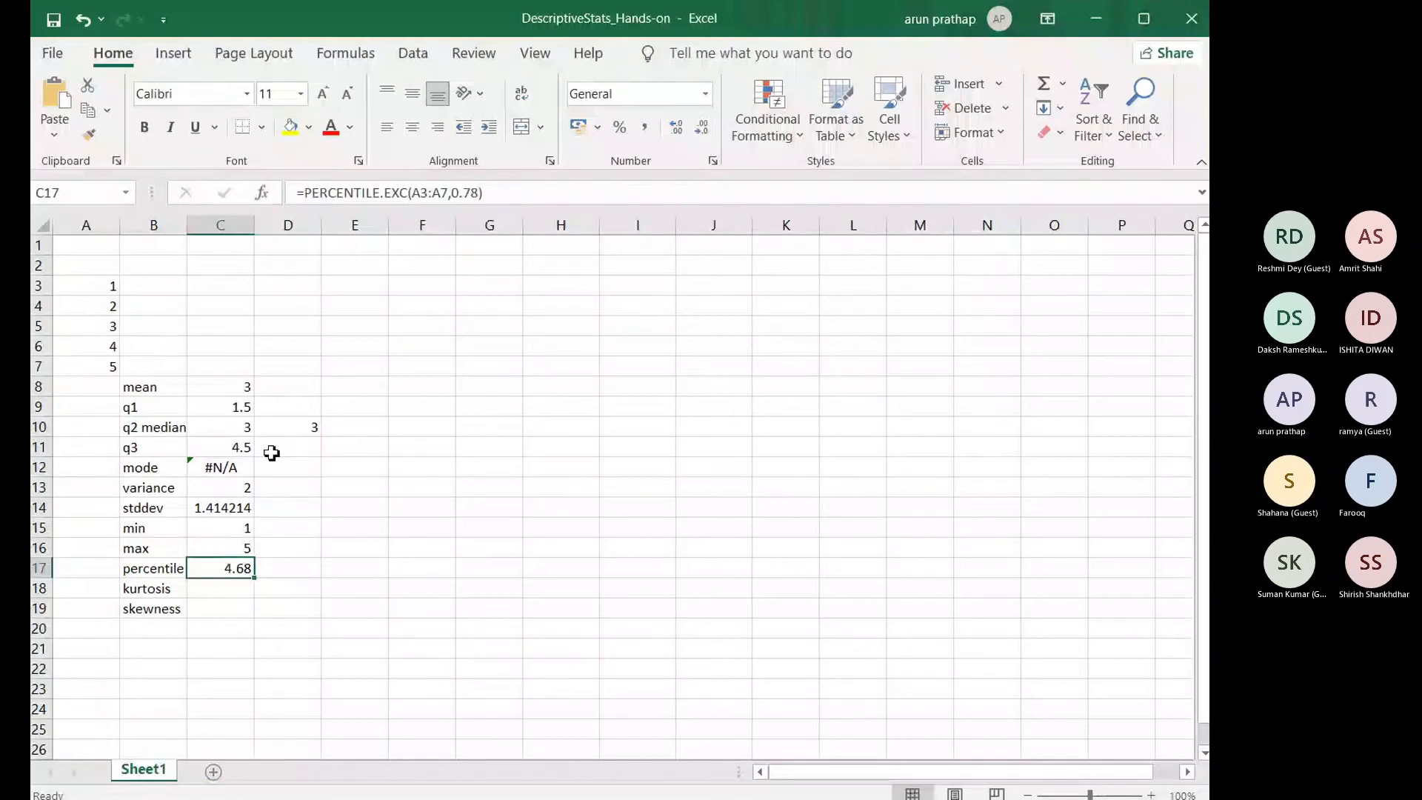
Step: Enter the formula =KURT(A3:A7) in C18 to calculate the kurtosis
click(226, 594)
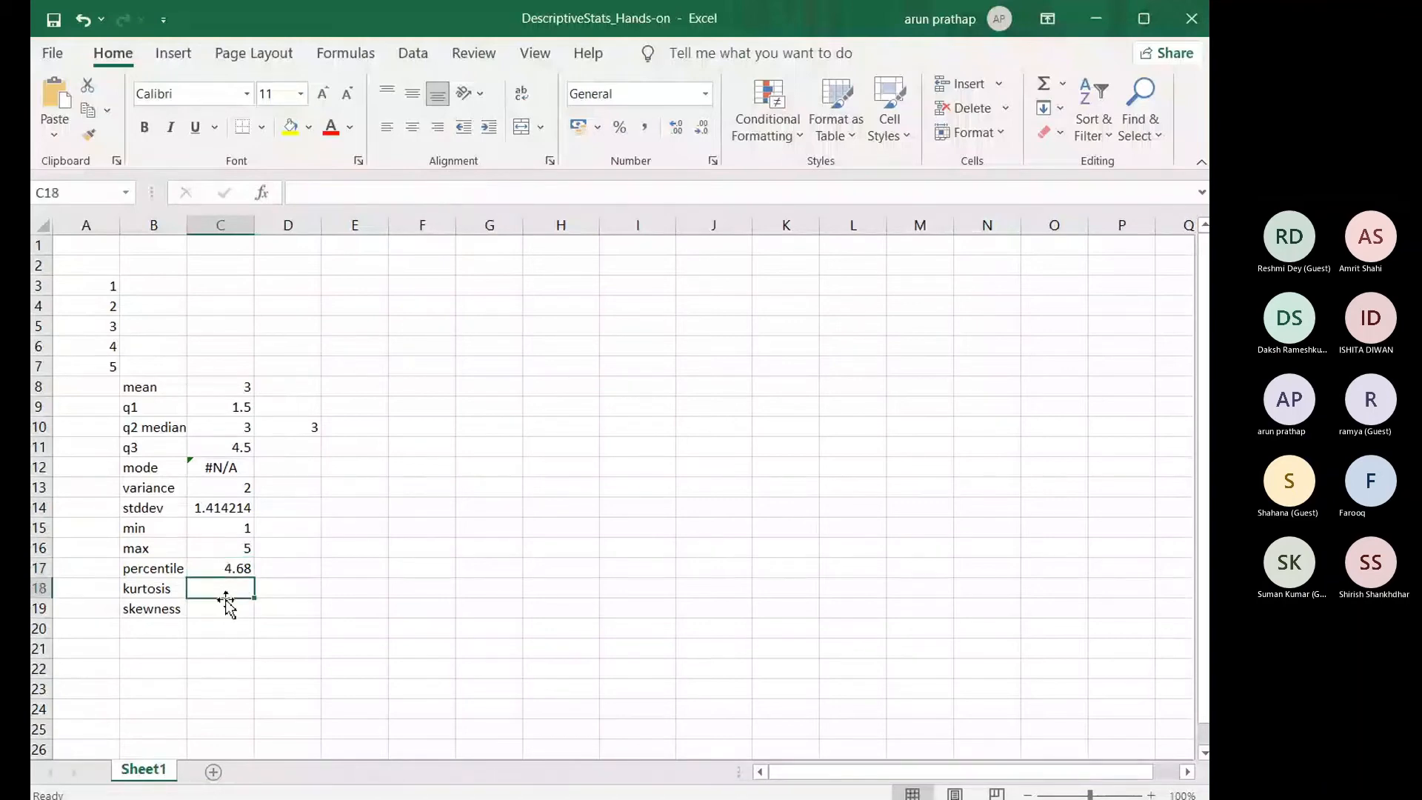
text(=kurt)
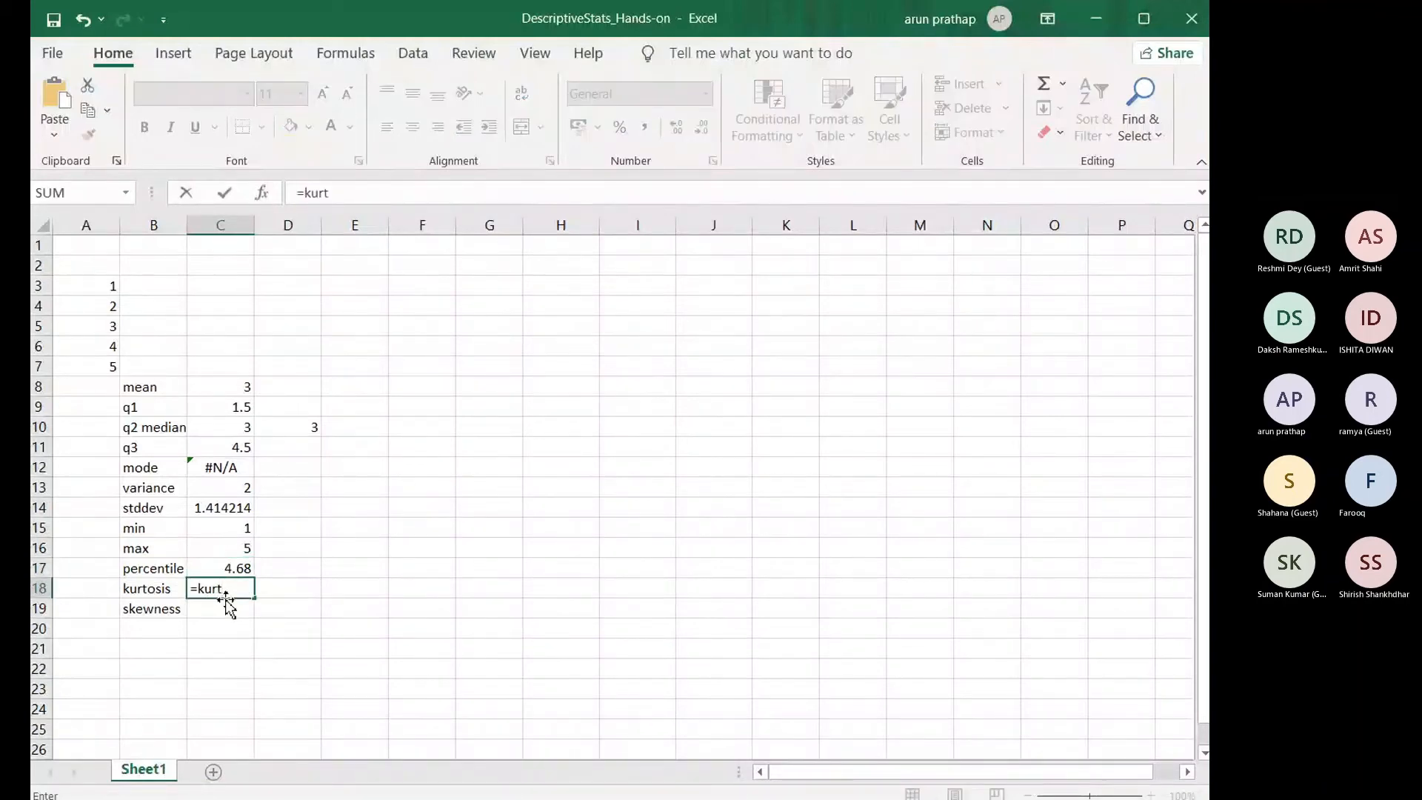
key(Tab)
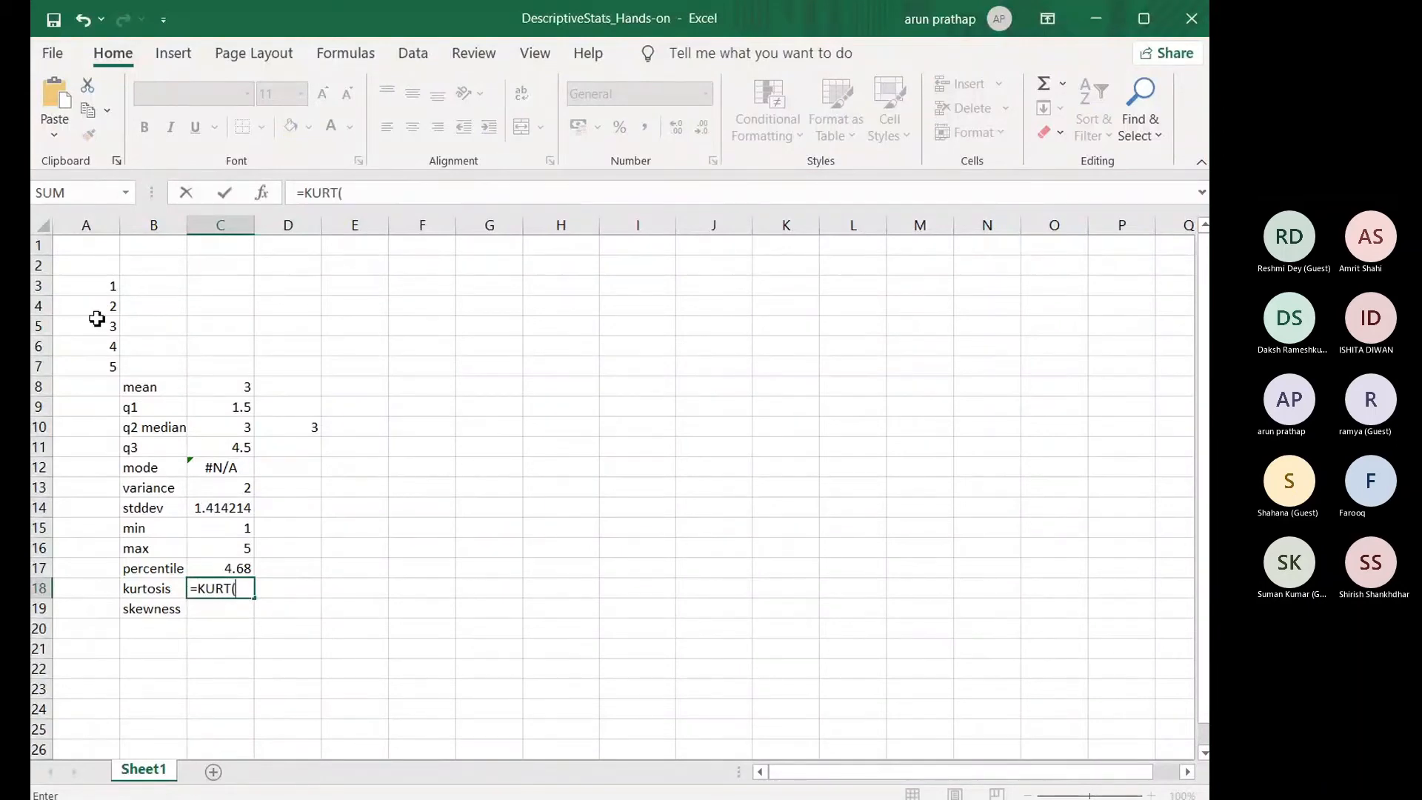
drag(104, 288, 103, 366)
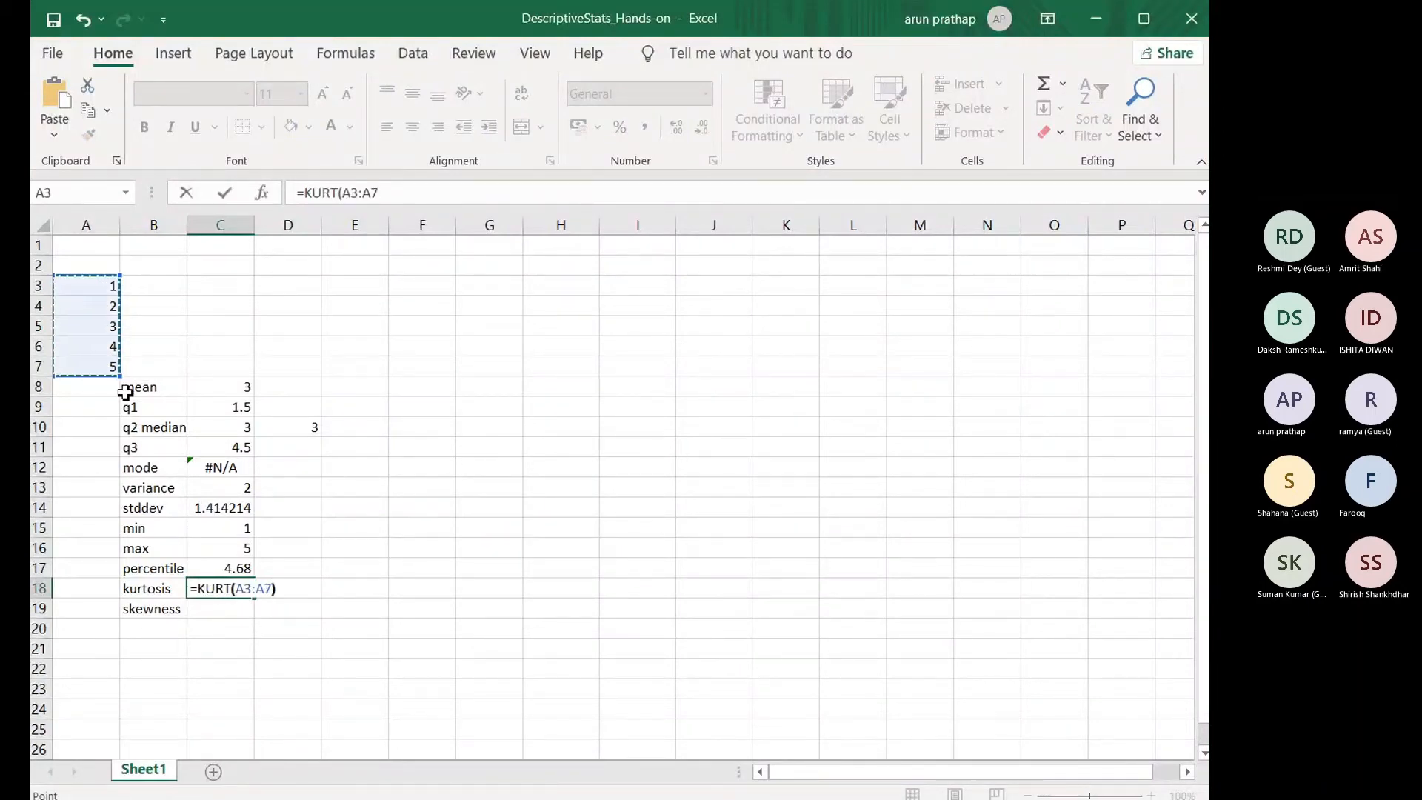
key(Return)
Step: Enter the formula =SKEW(A3:A7) in C19 to calculate the skewness
text(=ske)
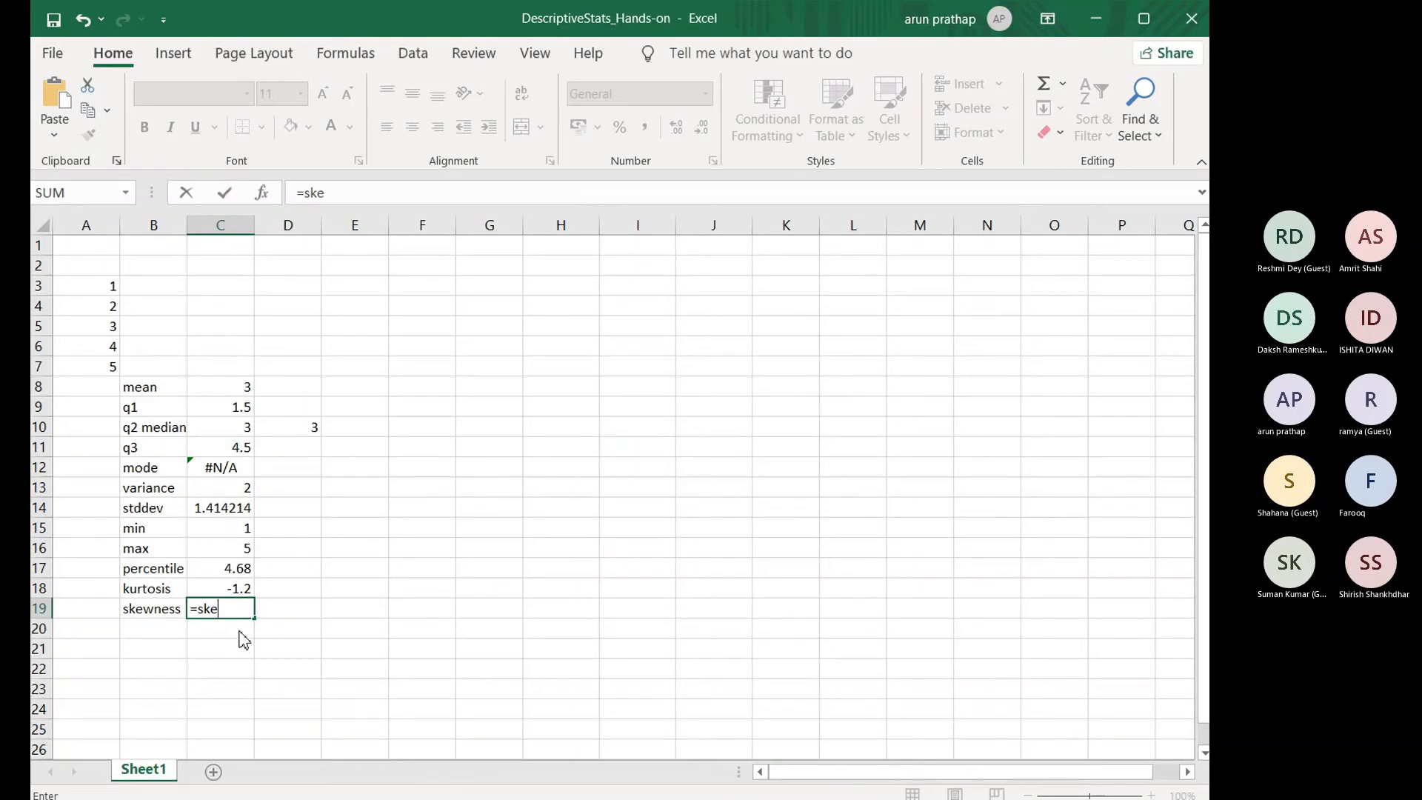
key(Tab)
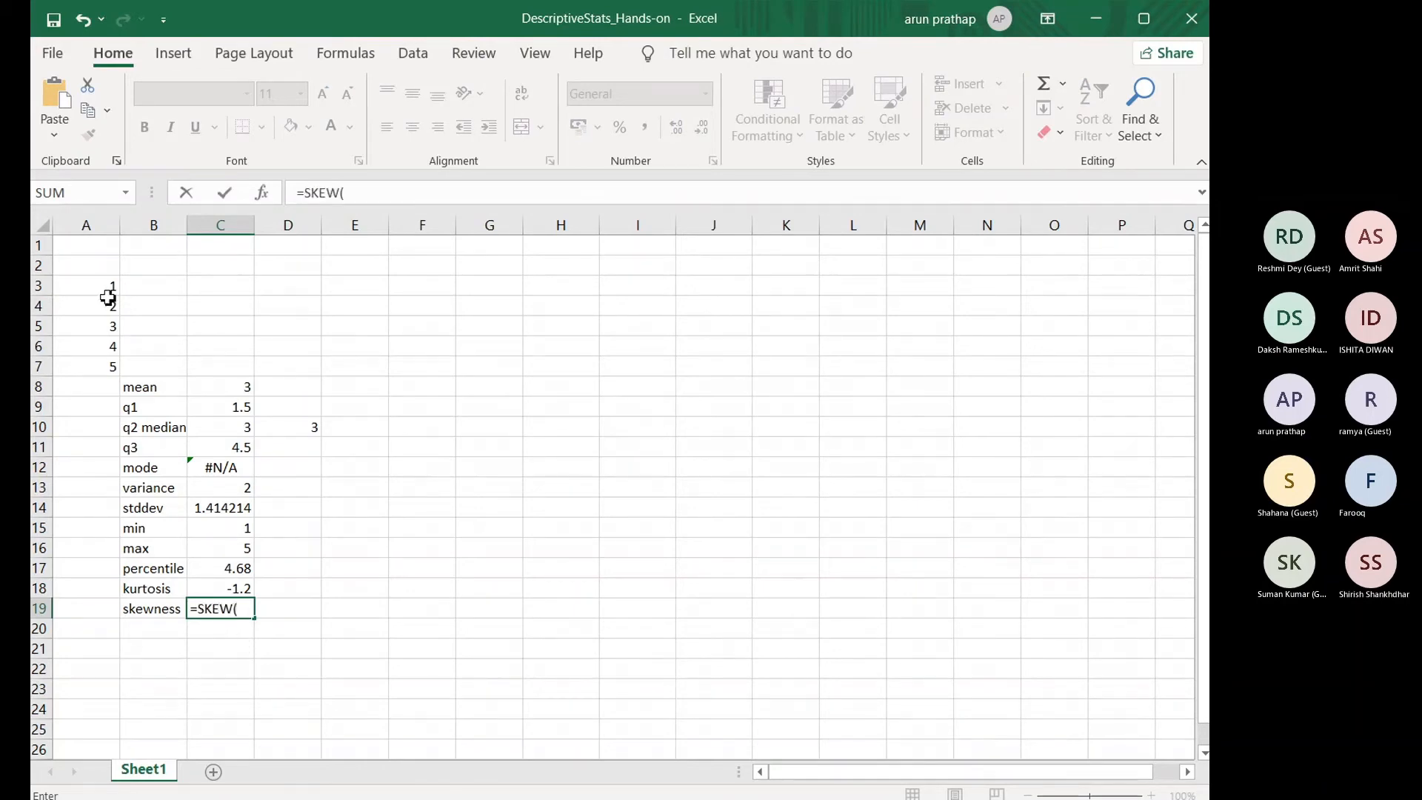
drag(109, 286, 109, 361)
key(Return)
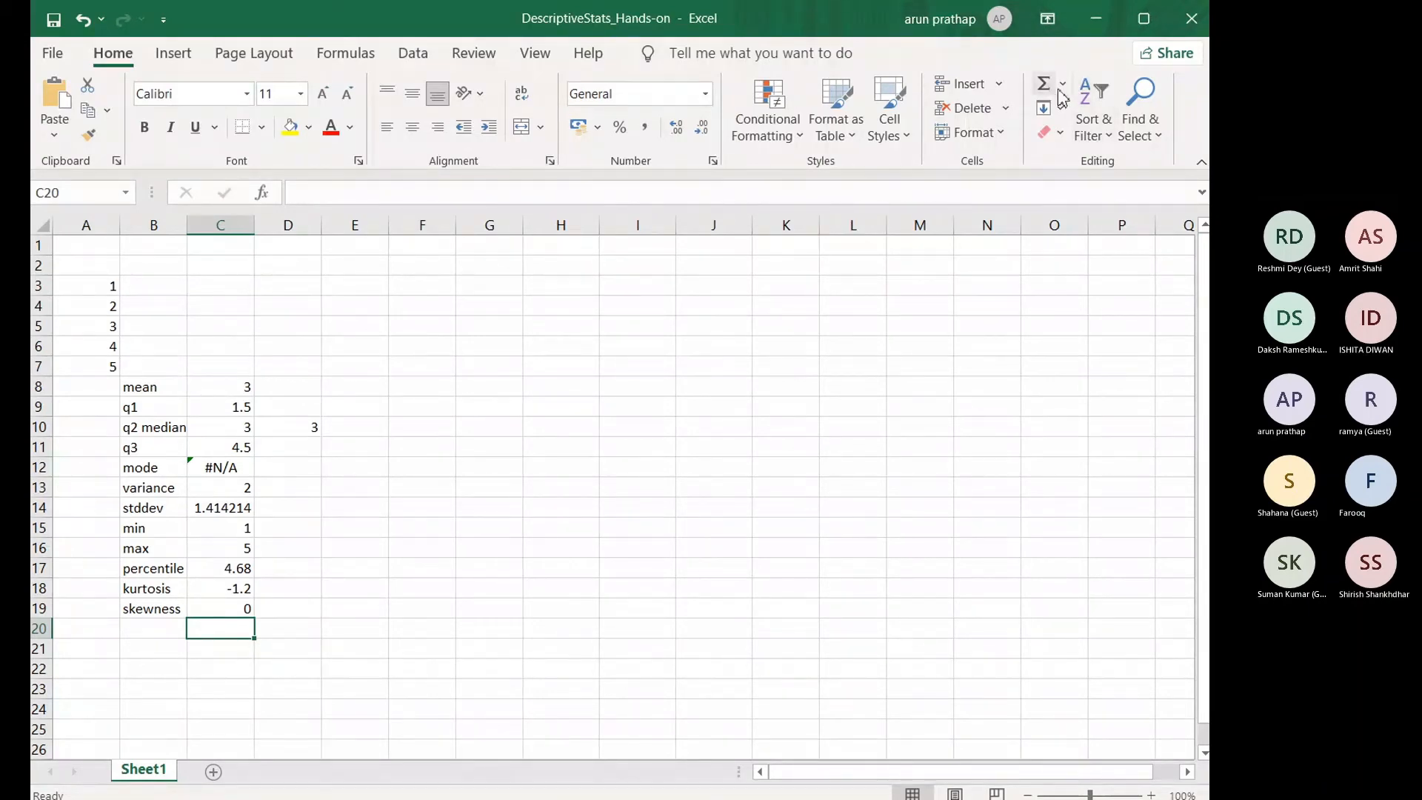
Step: Maximize the window and look through the recently used functions, including STDEV and PMT, without inserting one
click(1145, 26)
click(1010, 133)
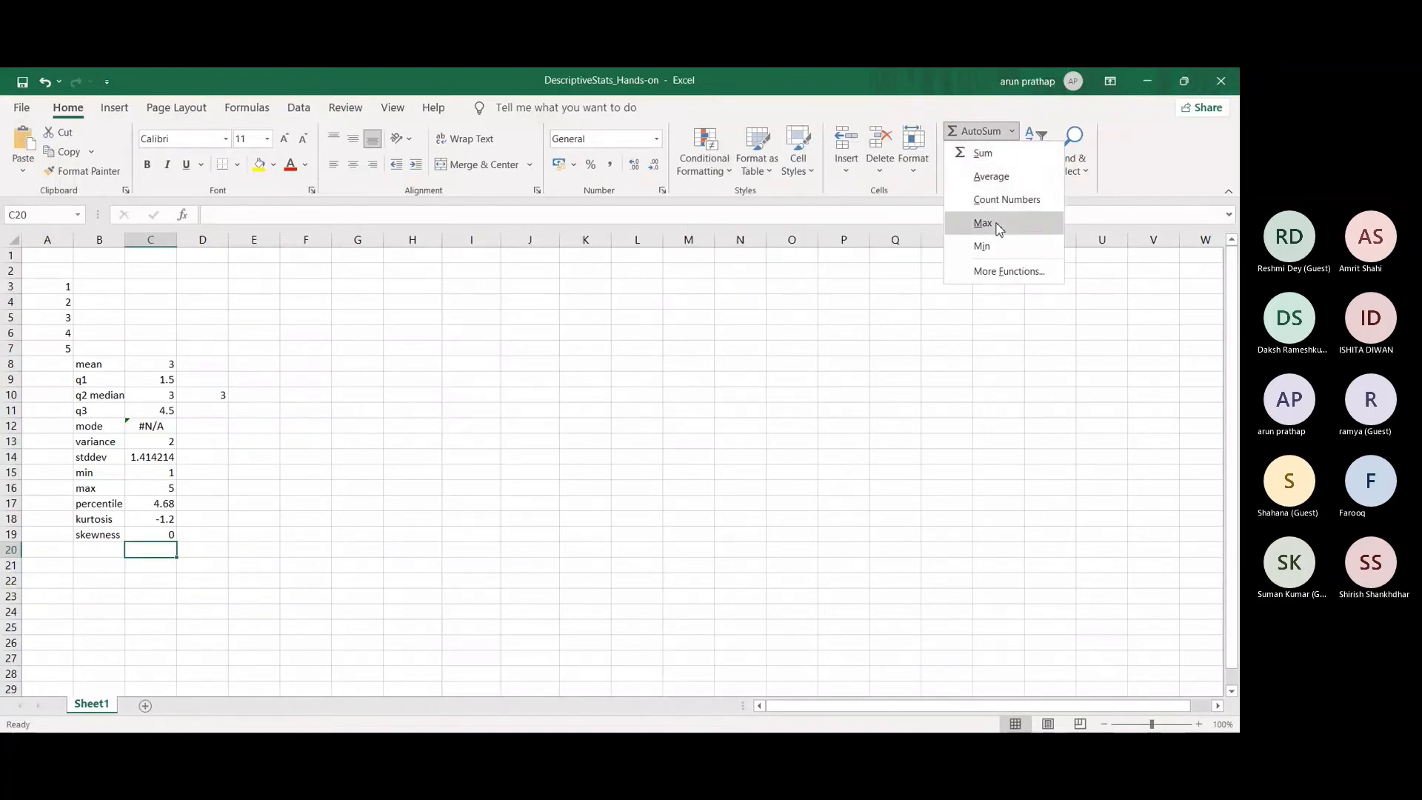
click(1007, 272)
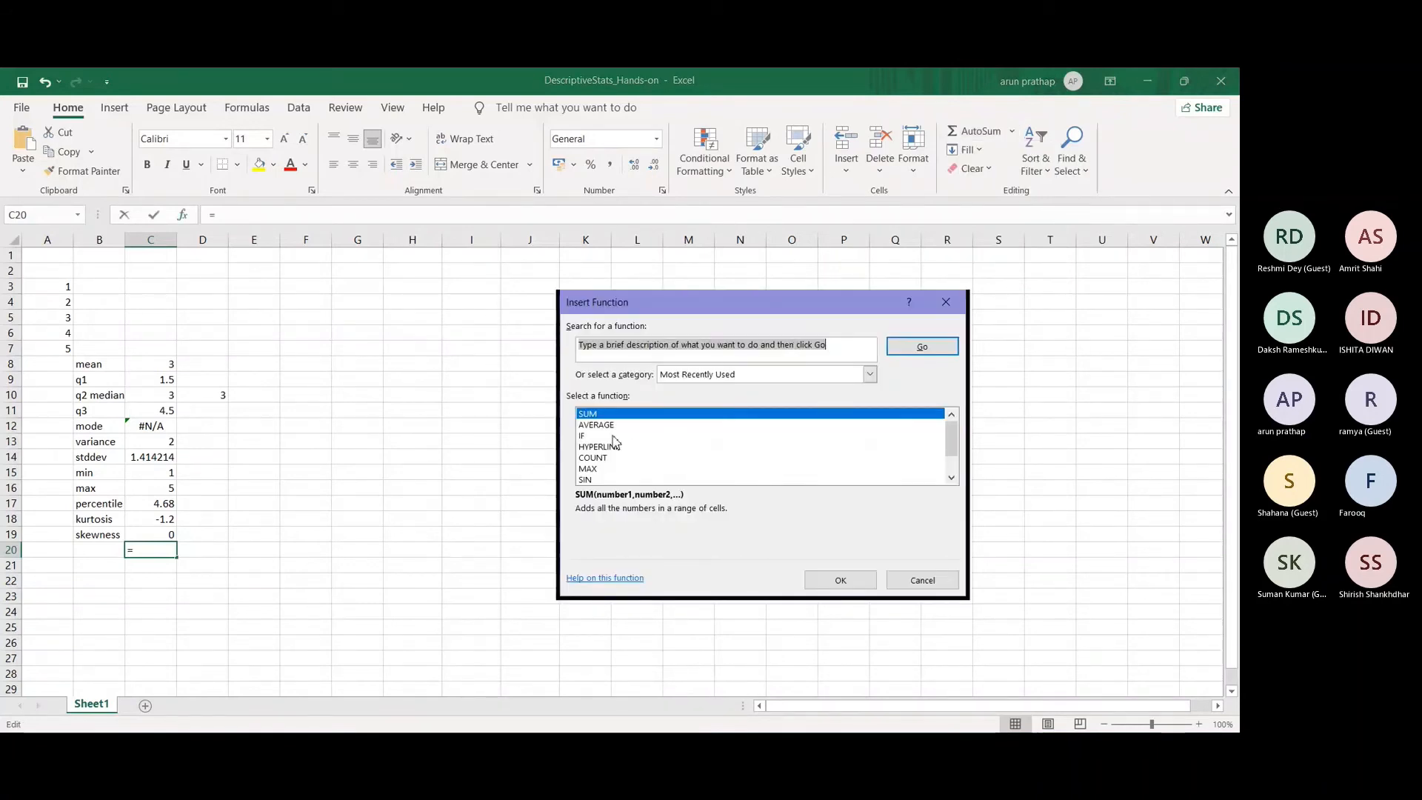
scroll(615, 452, down, 1)
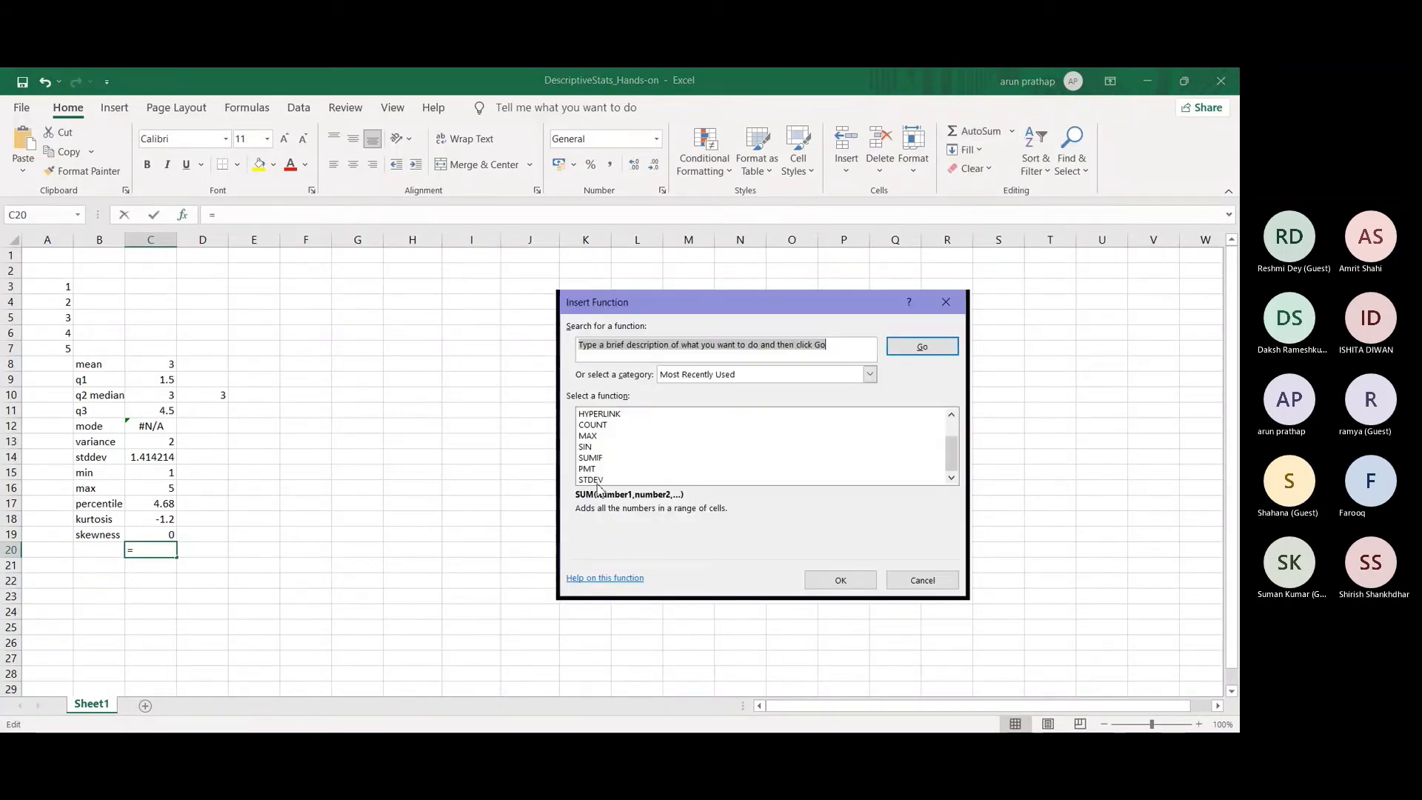
click(592, 479)
click(594, 469)
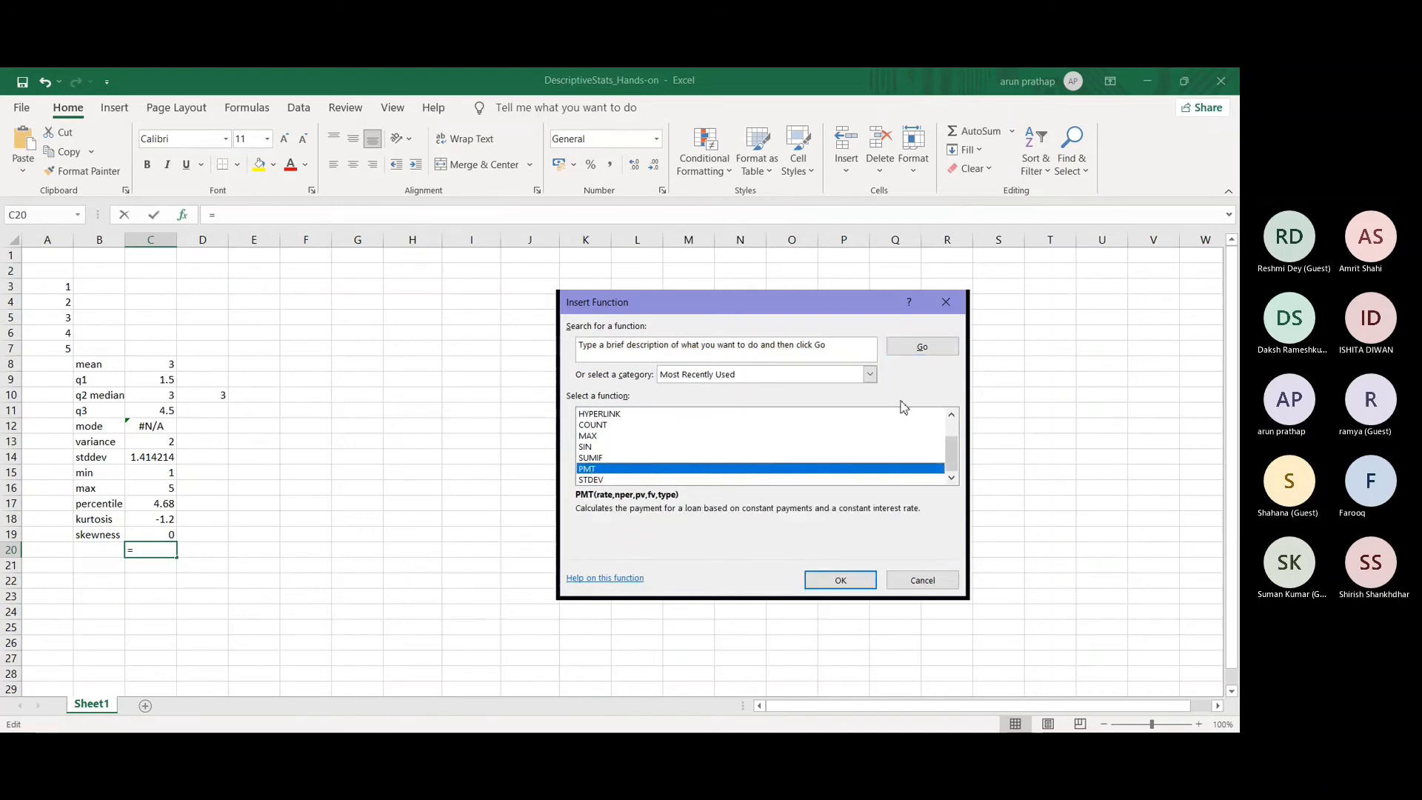
click(953, 304)
Step: Add an AutoSum total of the numbers in A3:A7 directly beneath them in A8
click(164, 363)
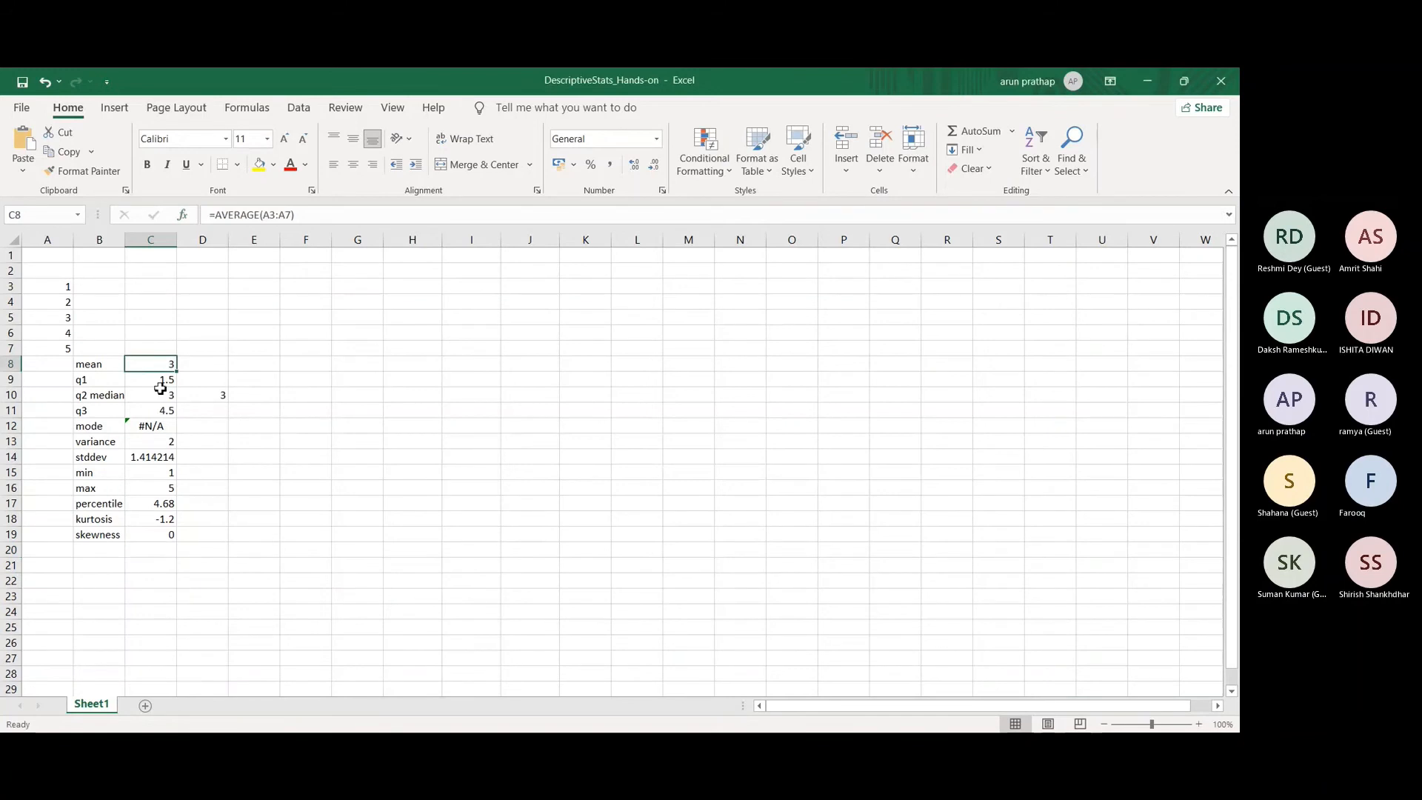
drag(64, 289, 64, 347)
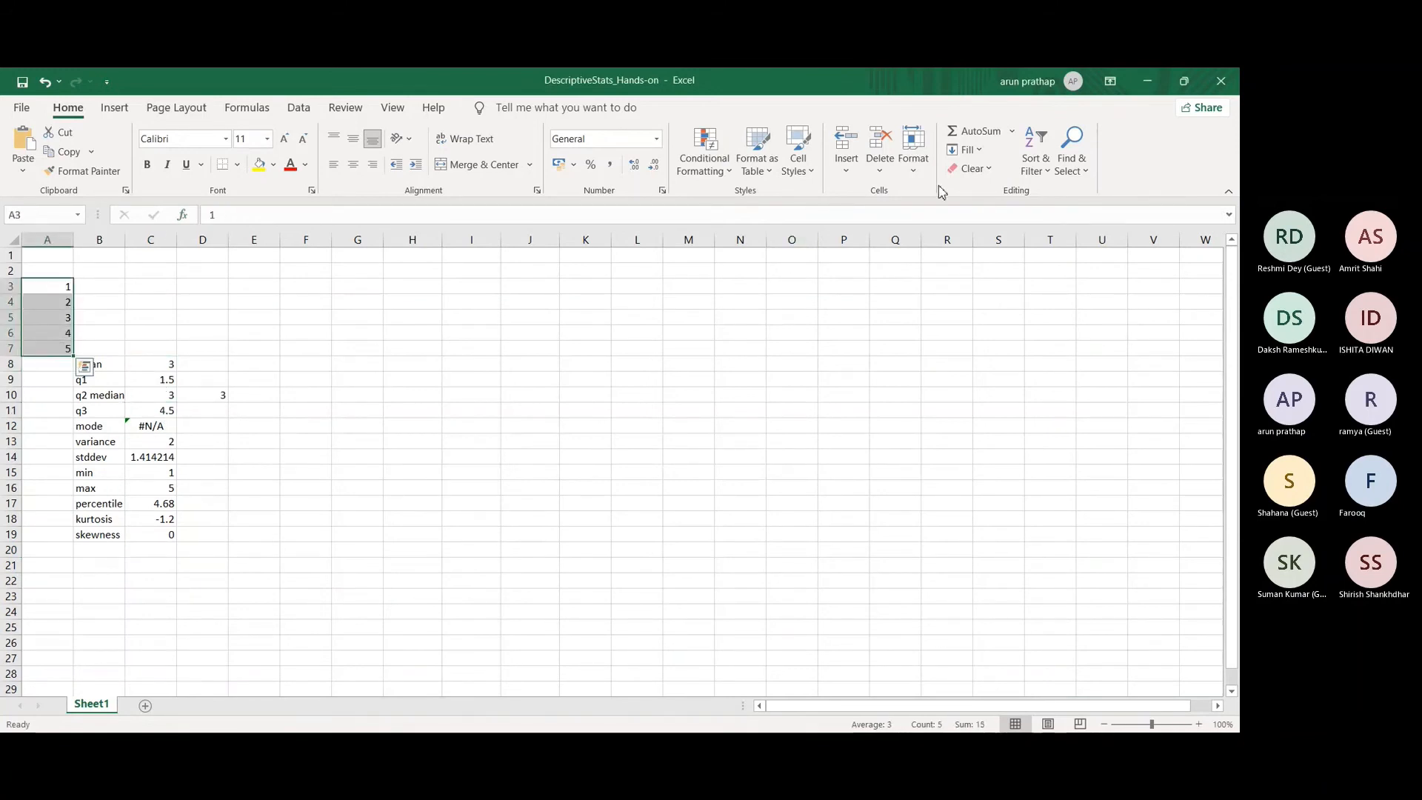
click(1012, 131)
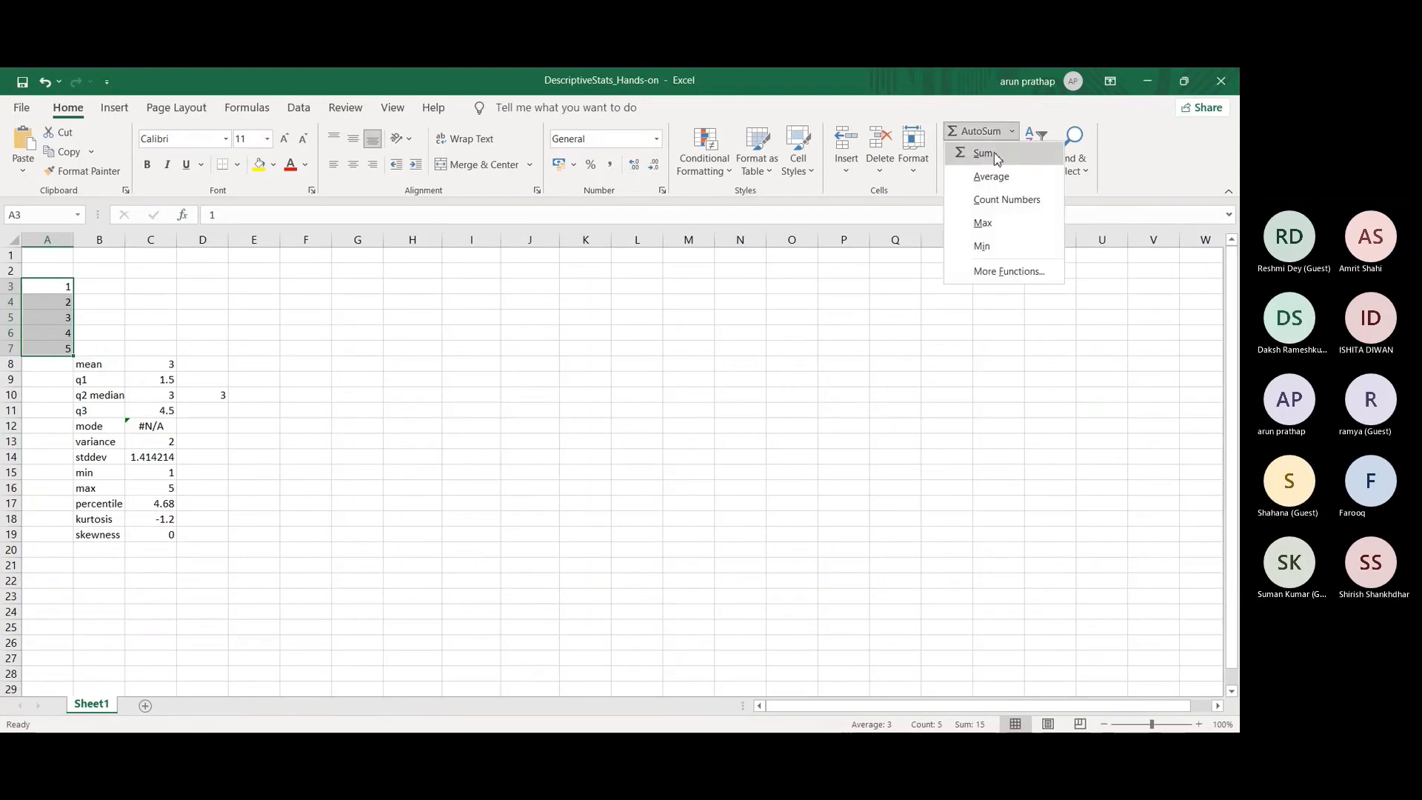
click(982, 154)
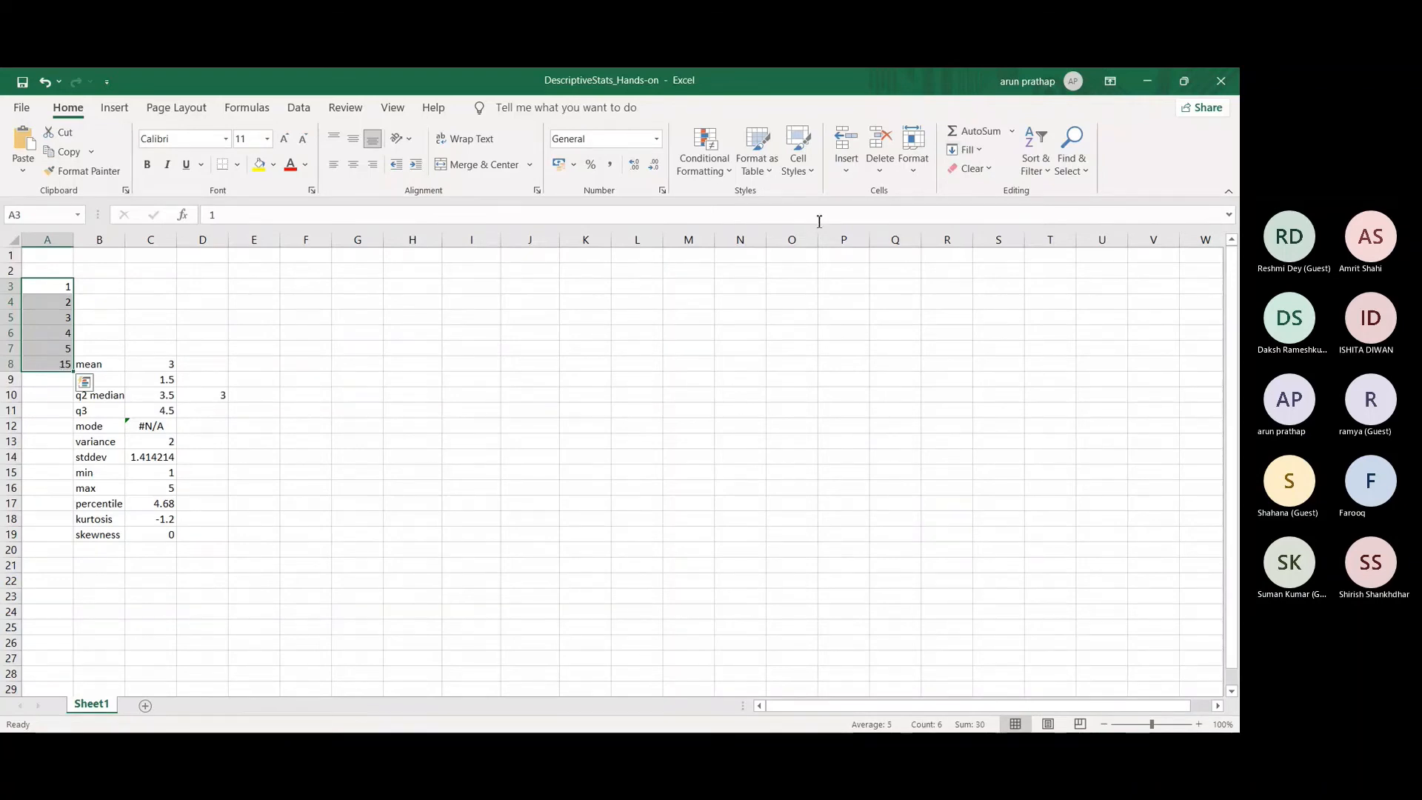
Step: Add an automatic average of A3:A8 in A9 and remove both results from A8:A9
click(1011, 131)
click(990, 177)
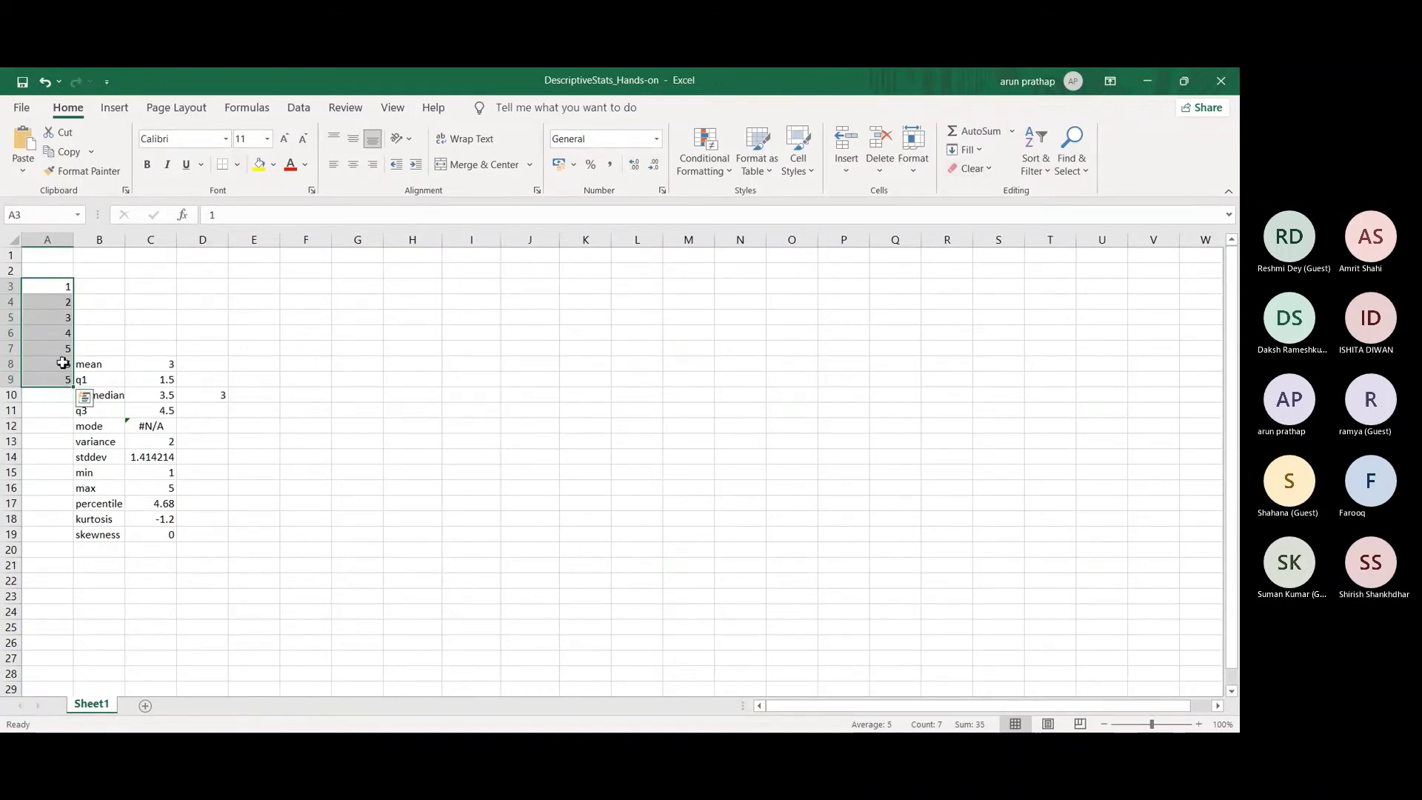
key(ctrl+z)
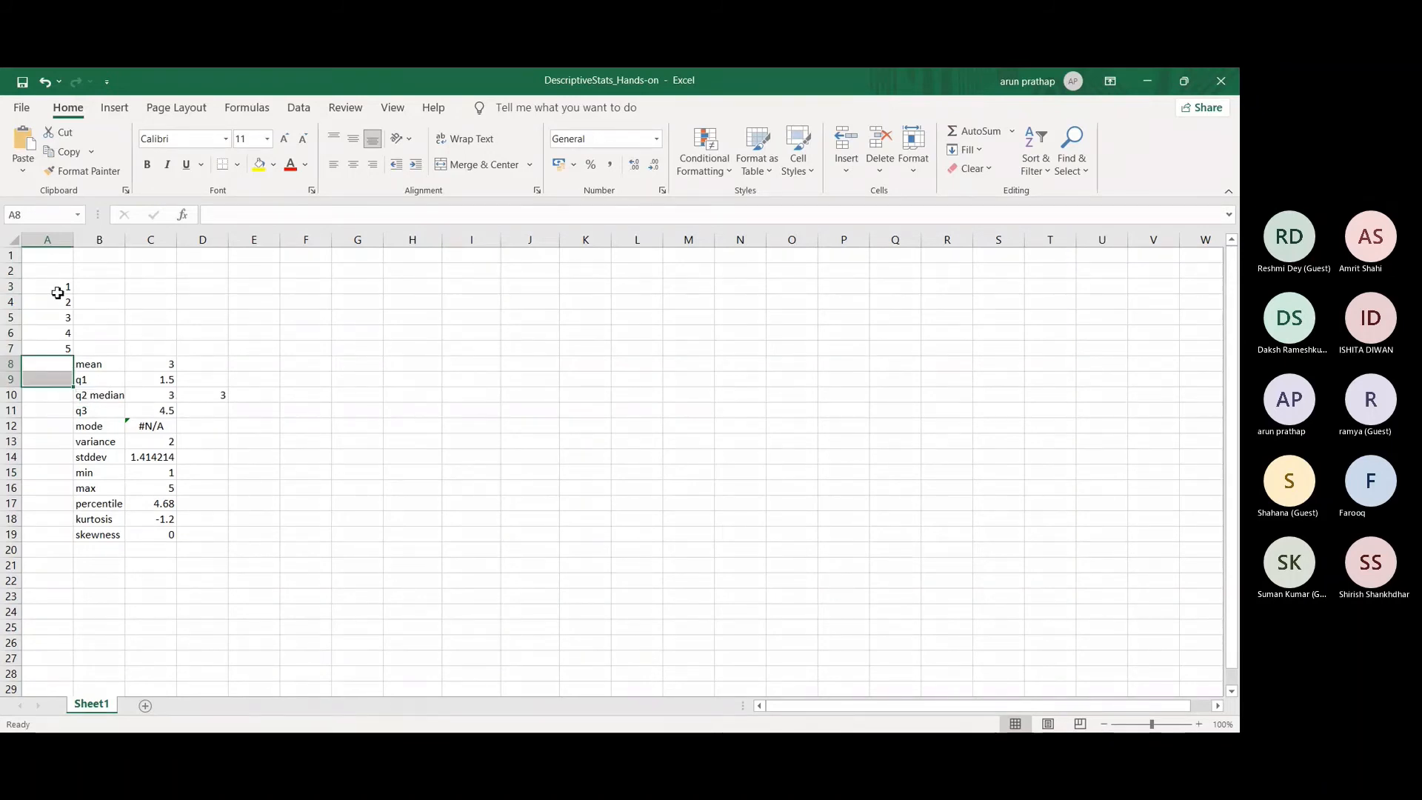
Step: Add an automatic average of A3:A7 in A8 and delete it again
drag(57, 289, 59, 347)
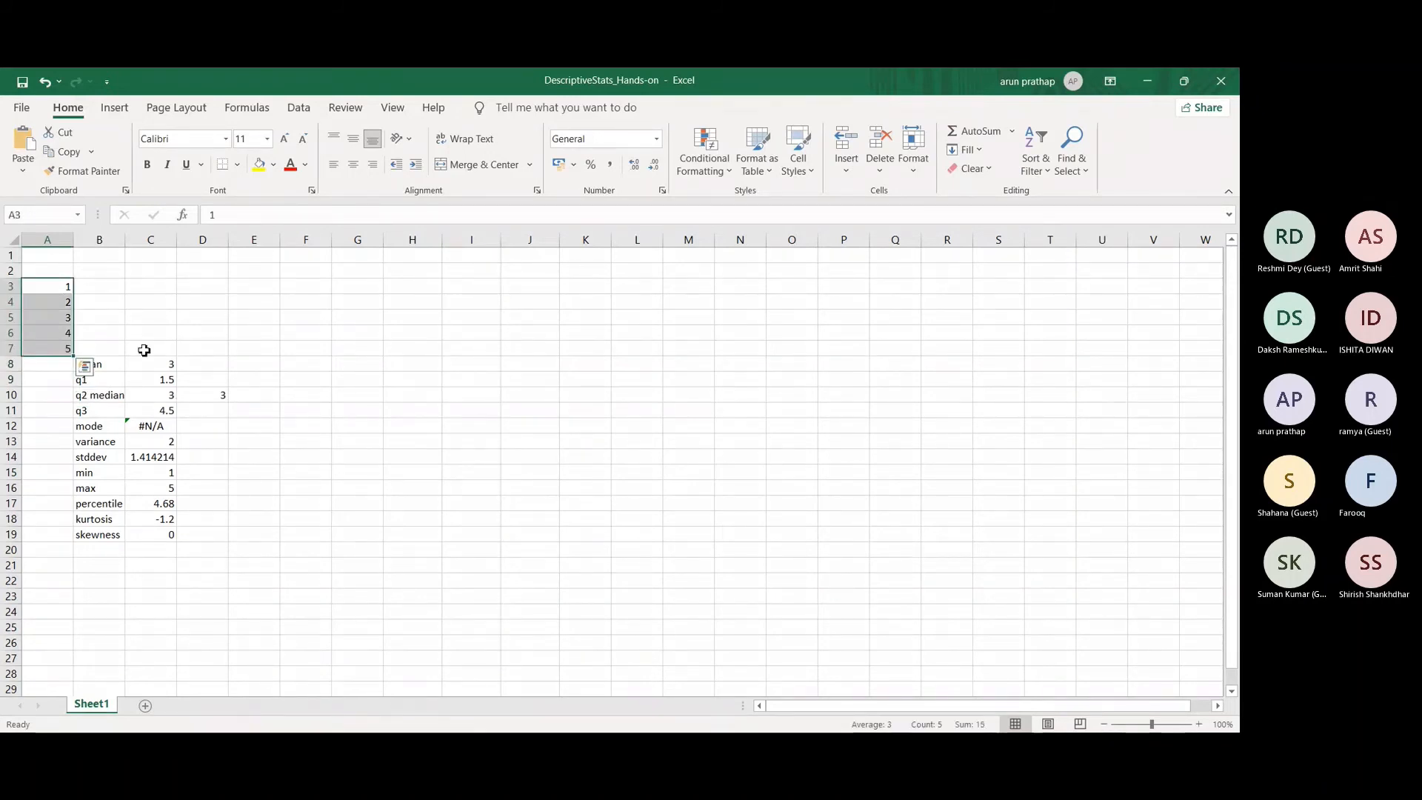
click(951, 163)
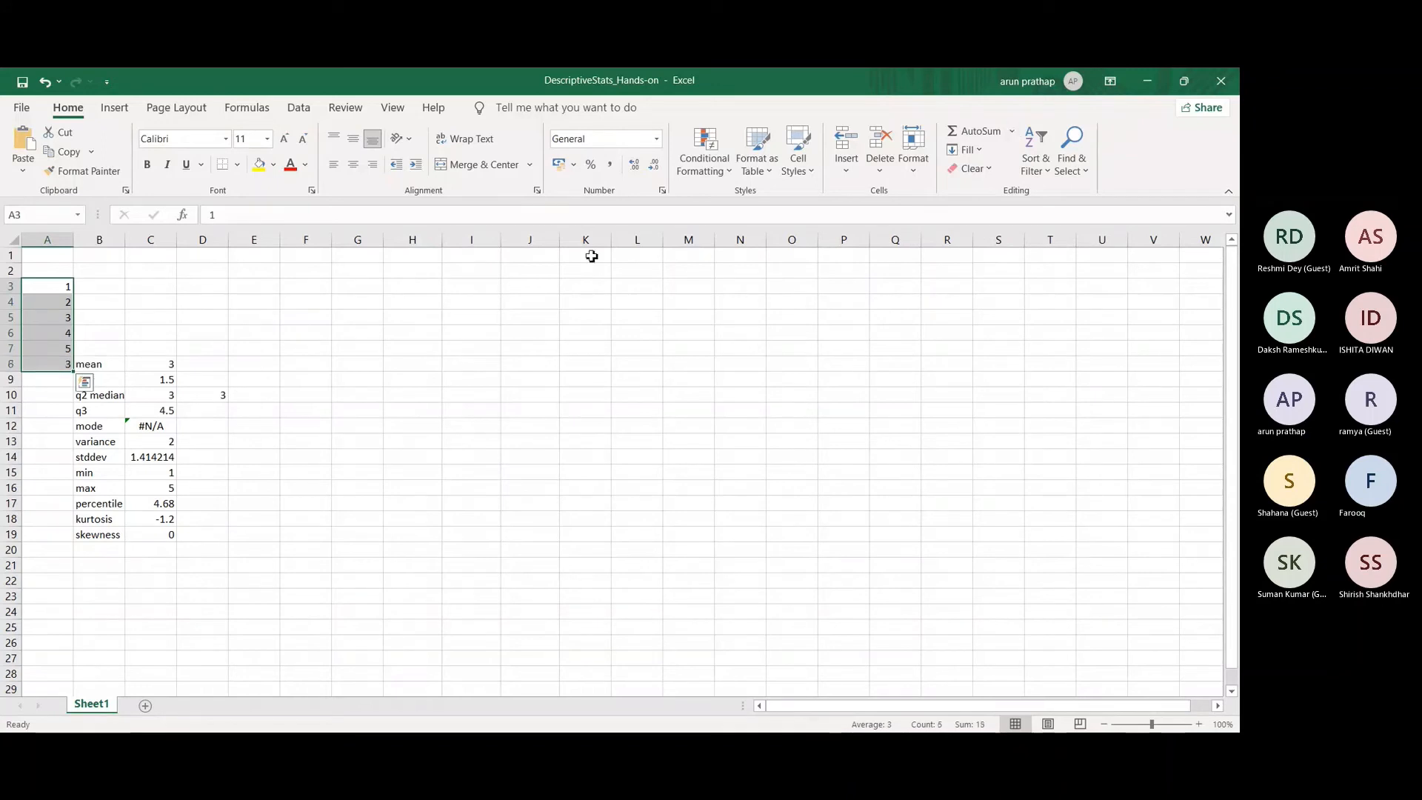
click(57, 364)
key(Delete)
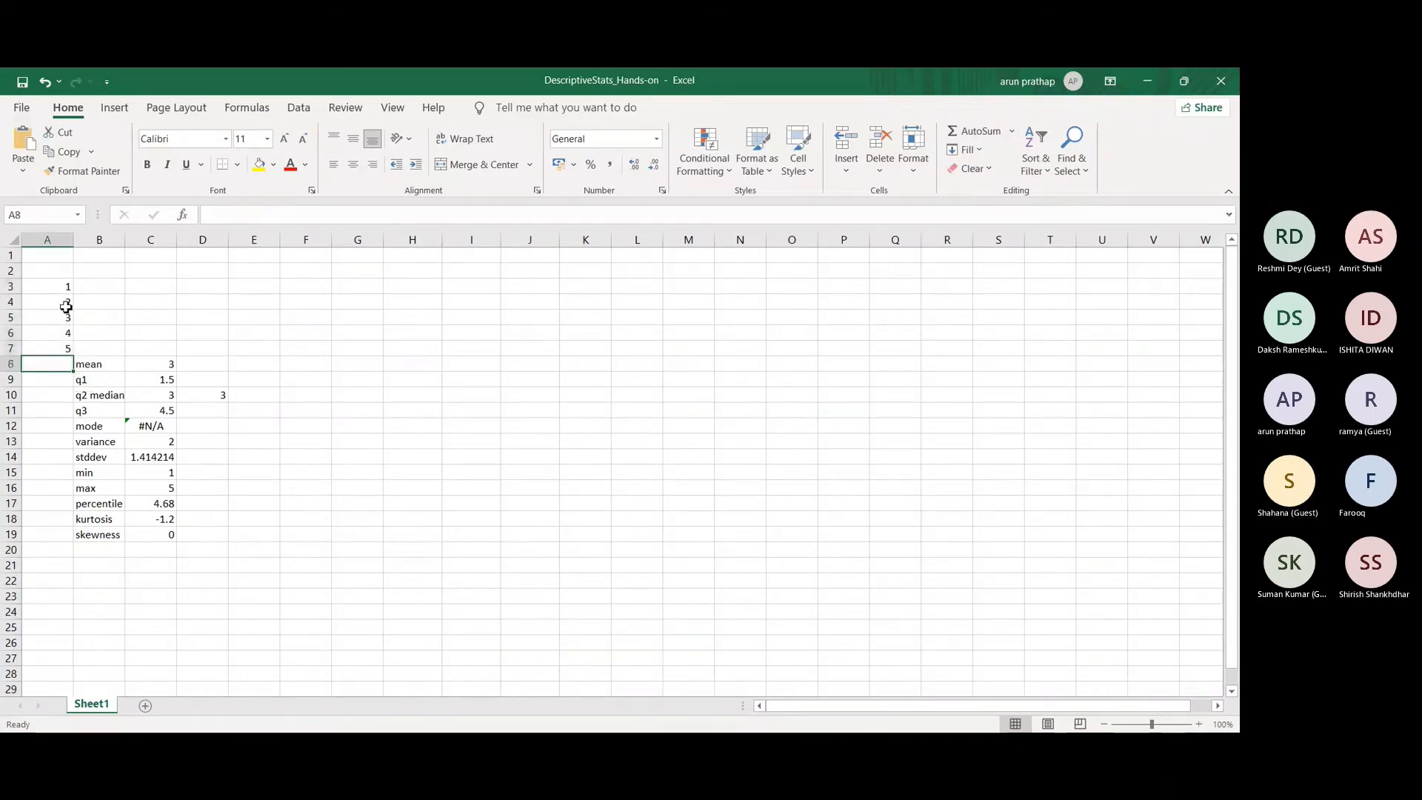
Step: Try to insert the STDEV function with A3:A7 as its range while the number list itself is selected
drag(66, 287, 60, 346)
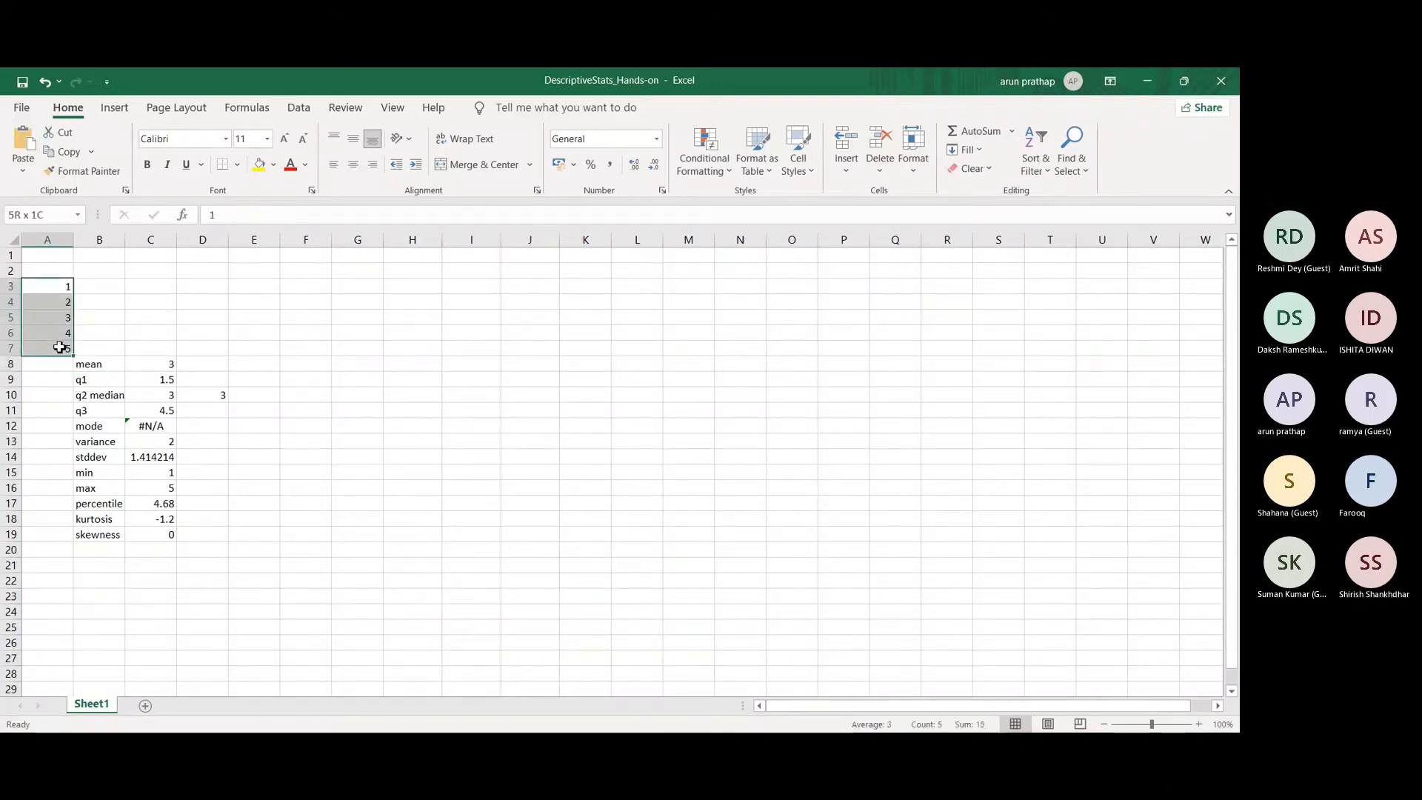
click(1011, 131)
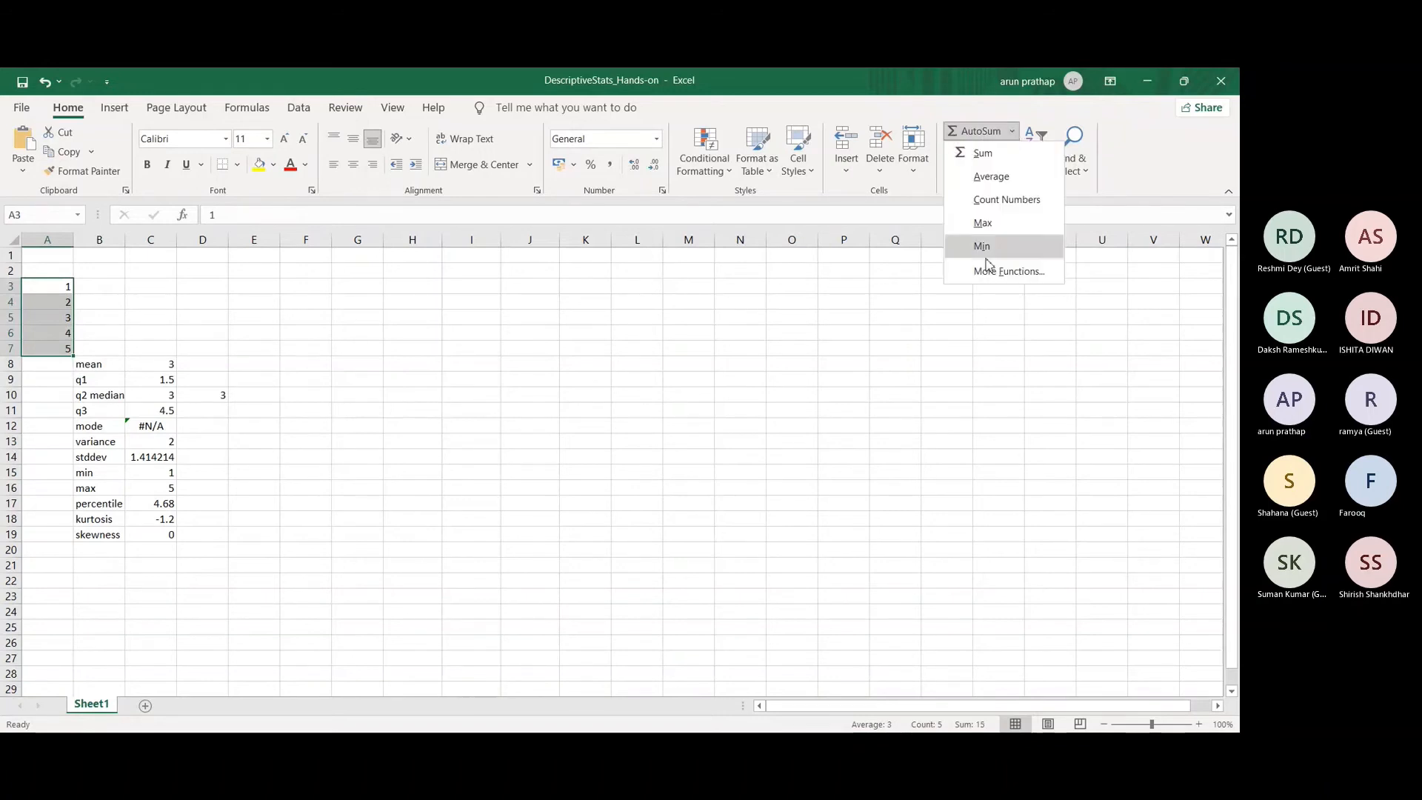
click(992, 272)
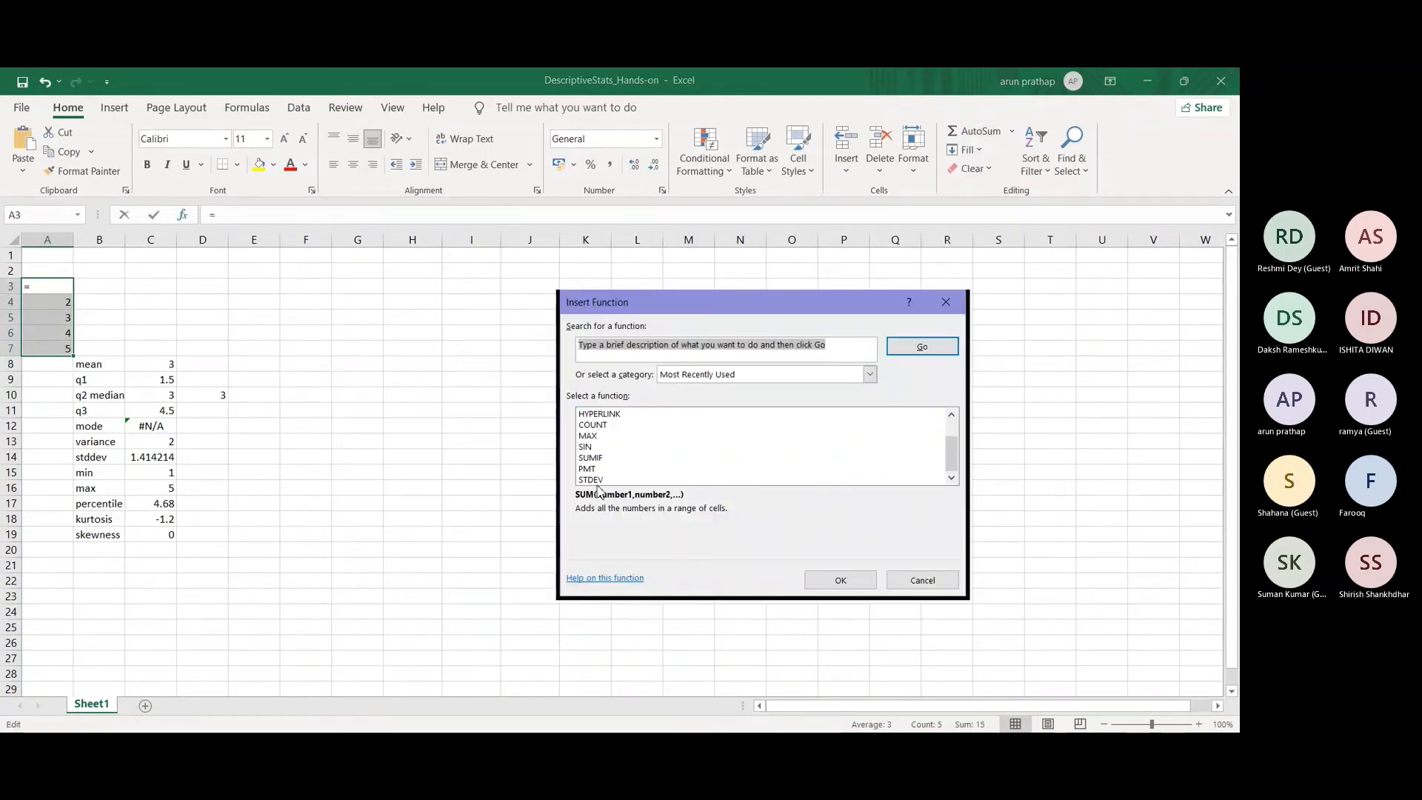
click(596, 479)
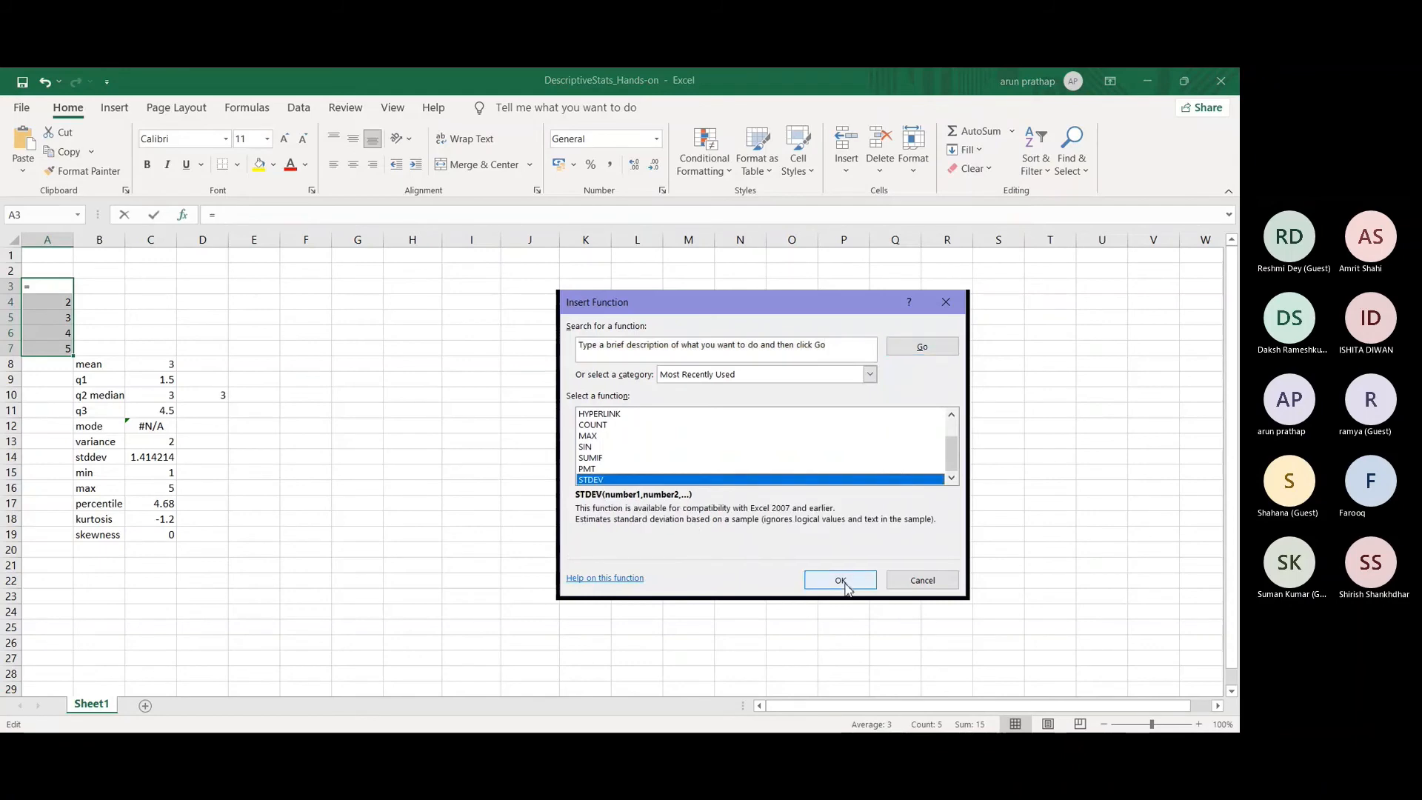
click(842, 581)
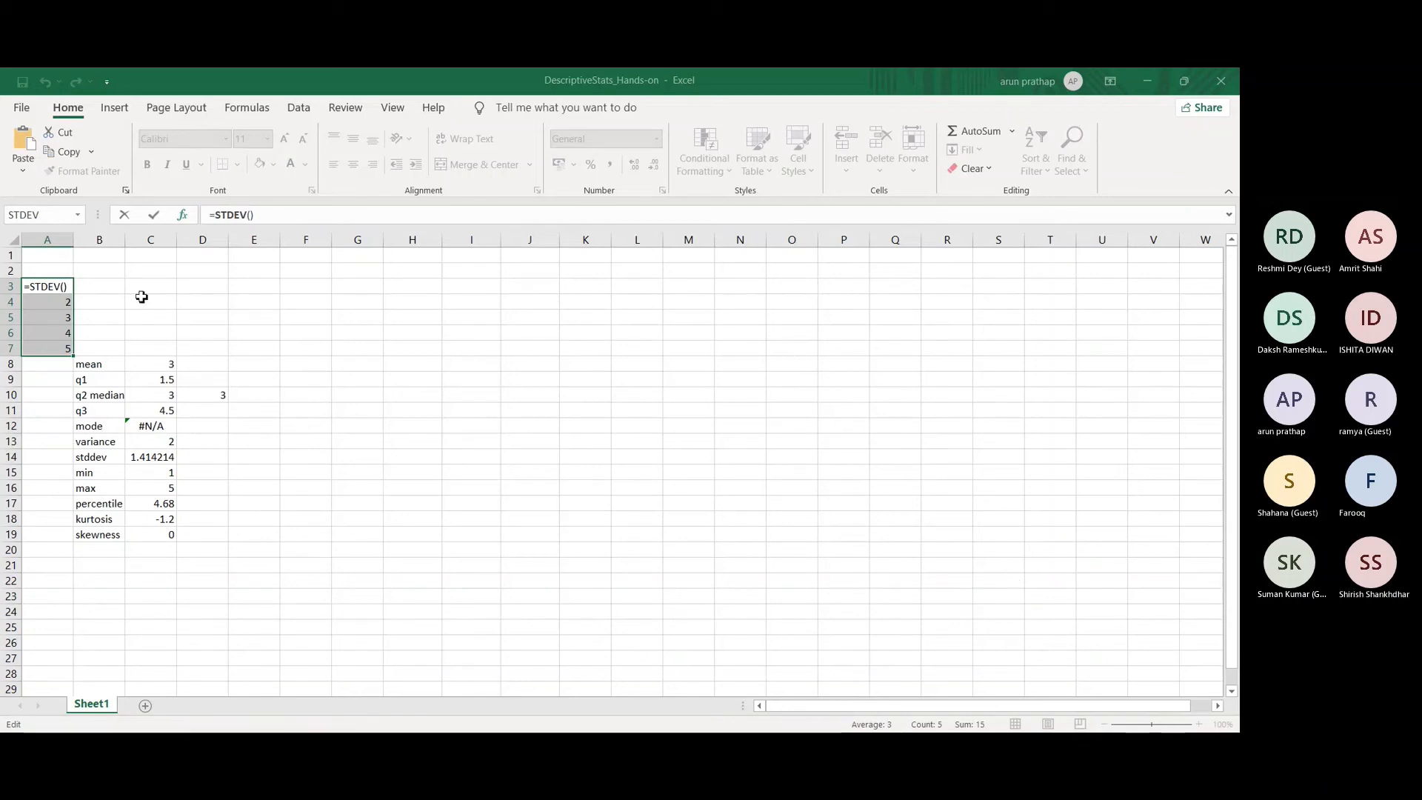
drag(55, 289, 43, 351)
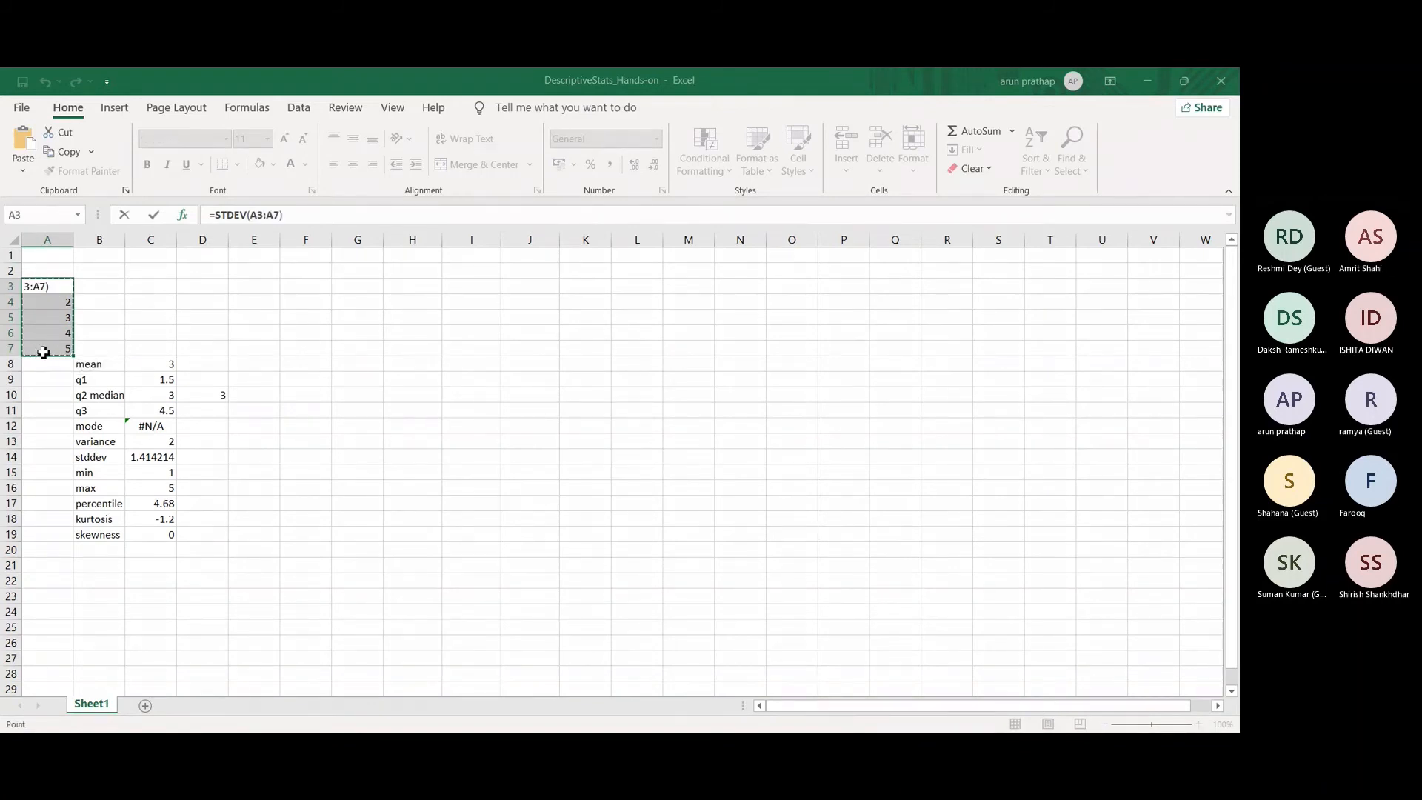
key(Escape)
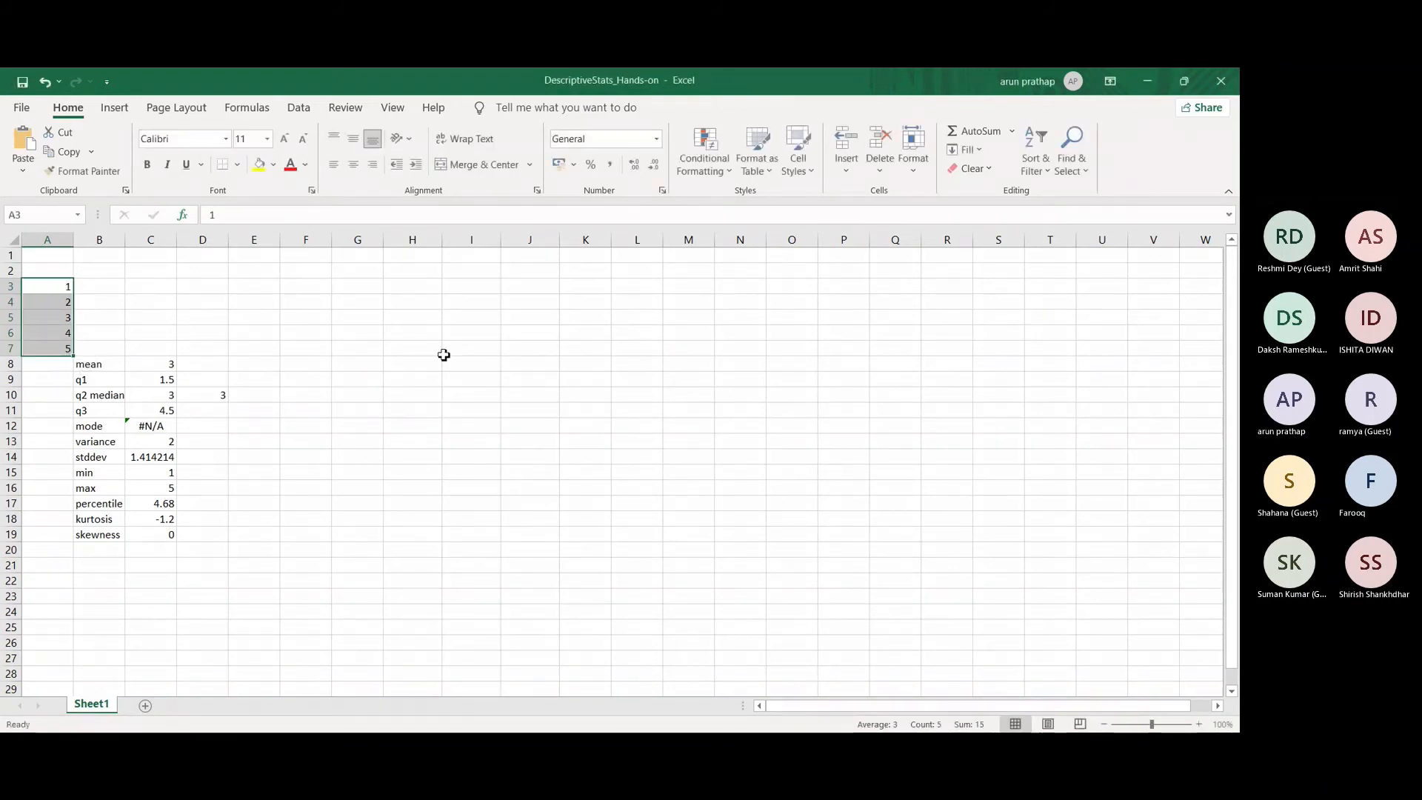
Step: Add an AutoSum total of A3:A7 in A8, reselecting the range by hand, and delete the result again
click(50, 369)
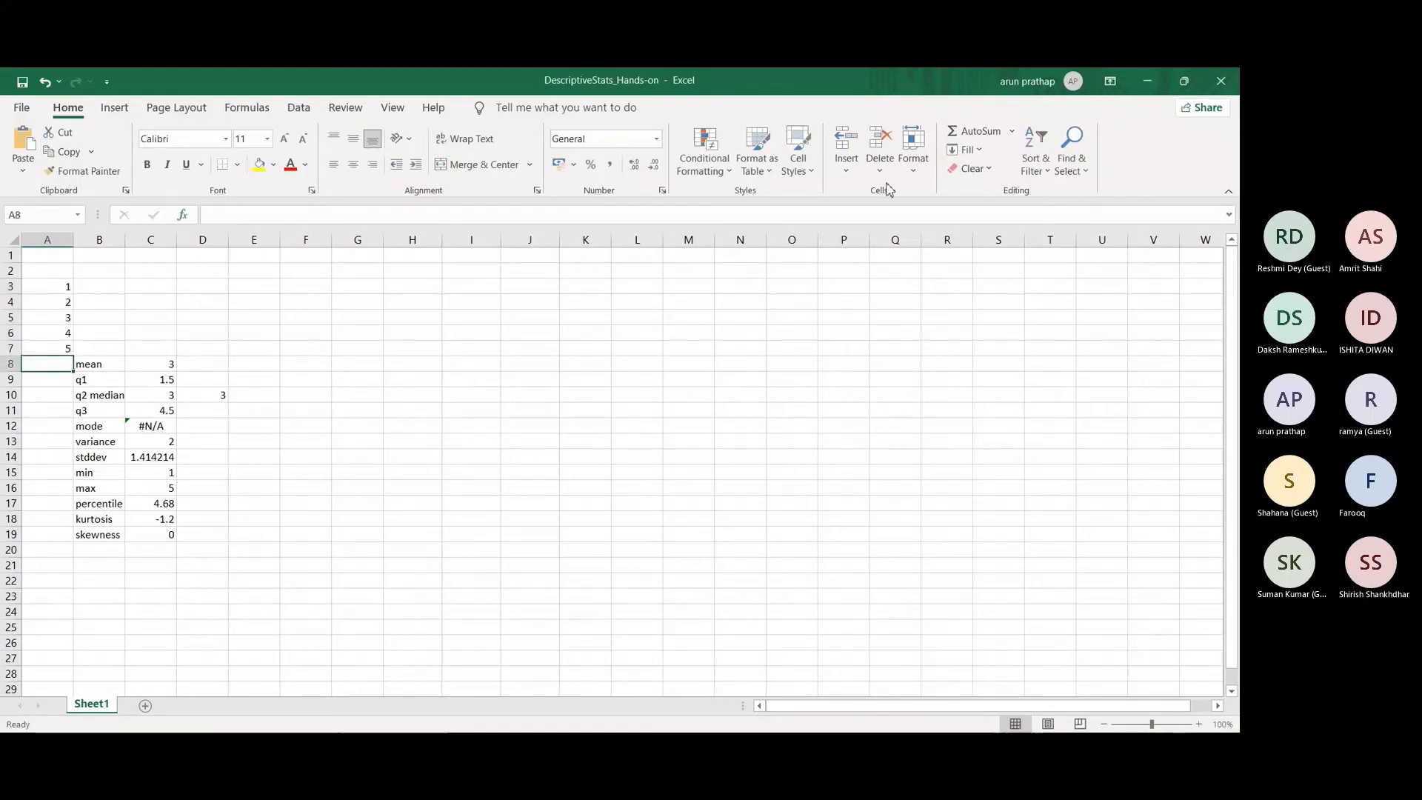
click(1000, 139)
click(1011, 131)
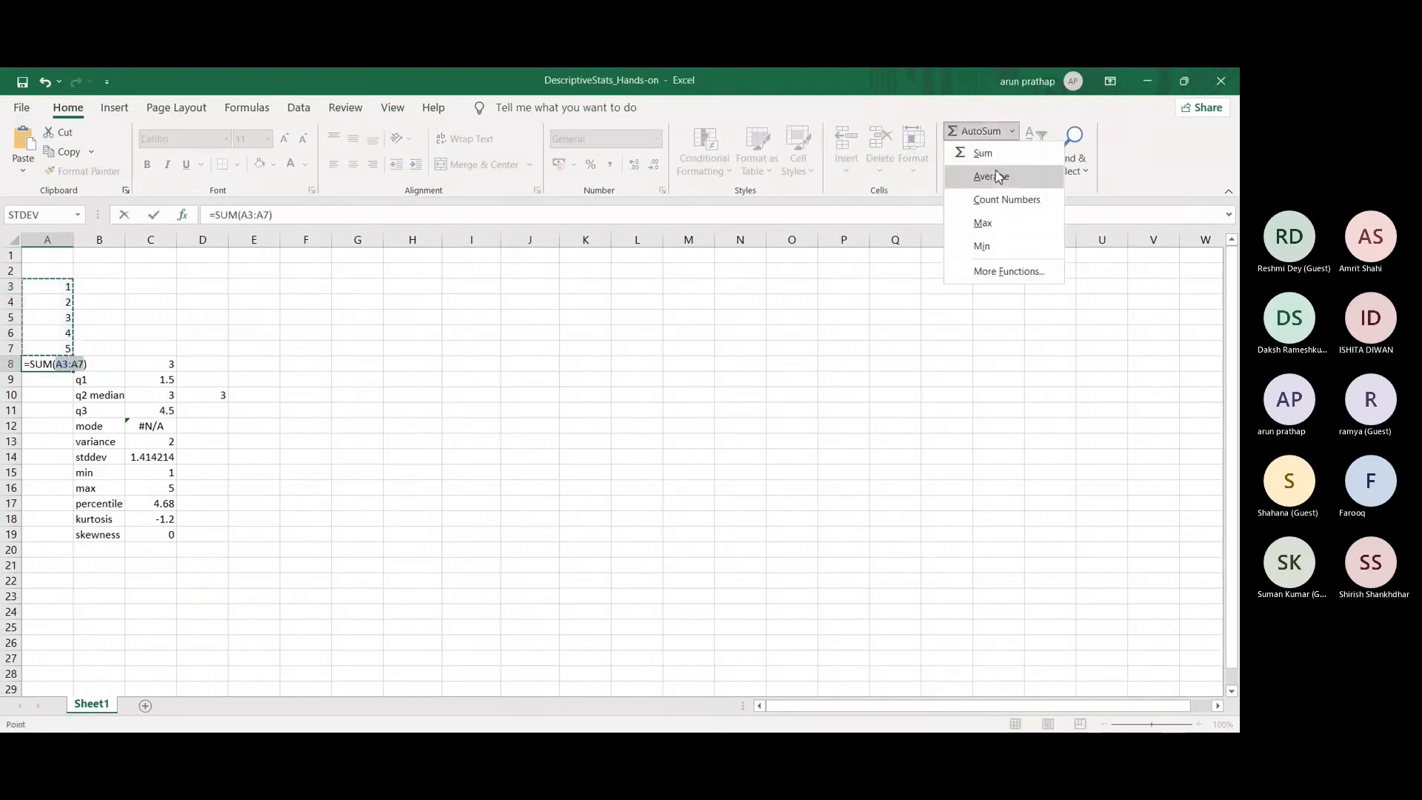
click(754, 413)
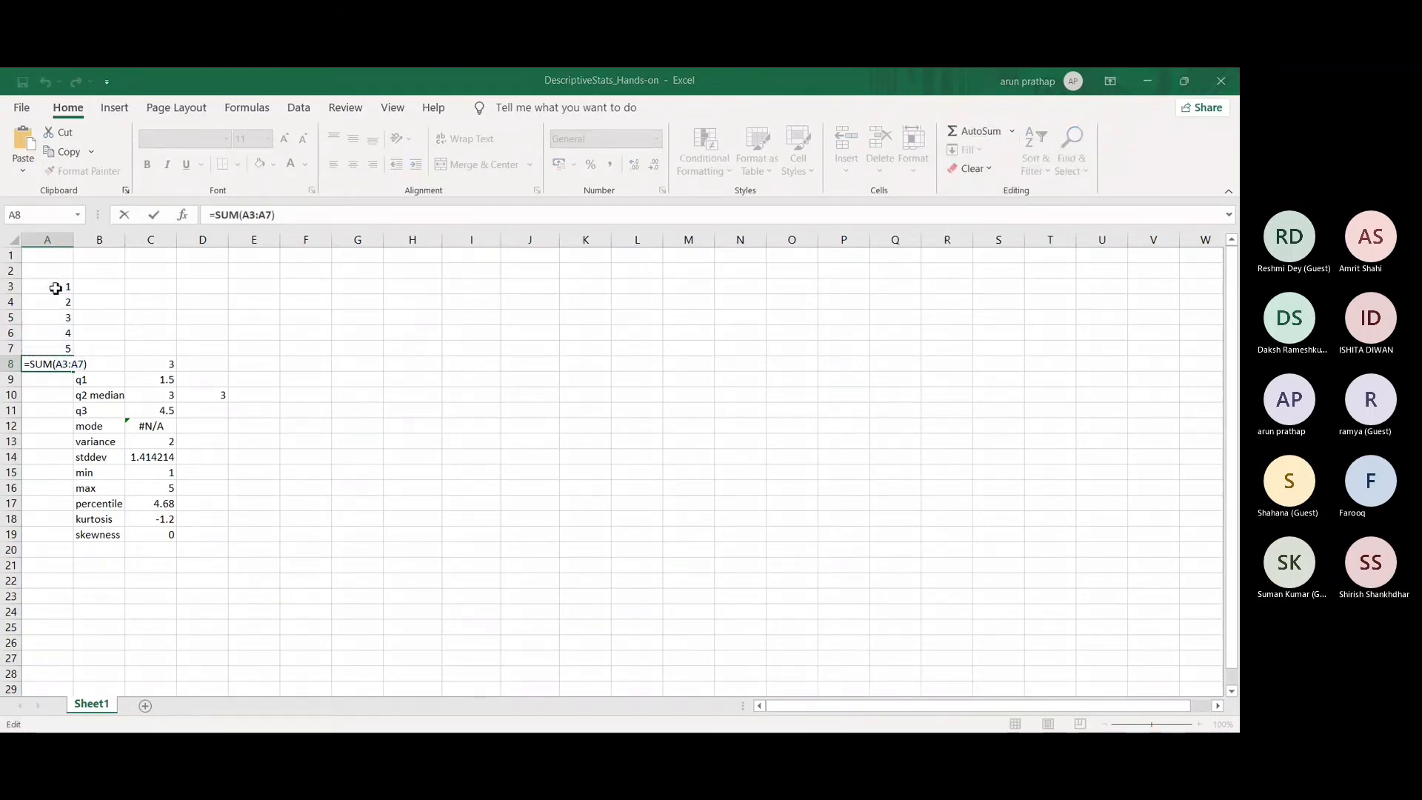
drag(52, 286, 50, 348)
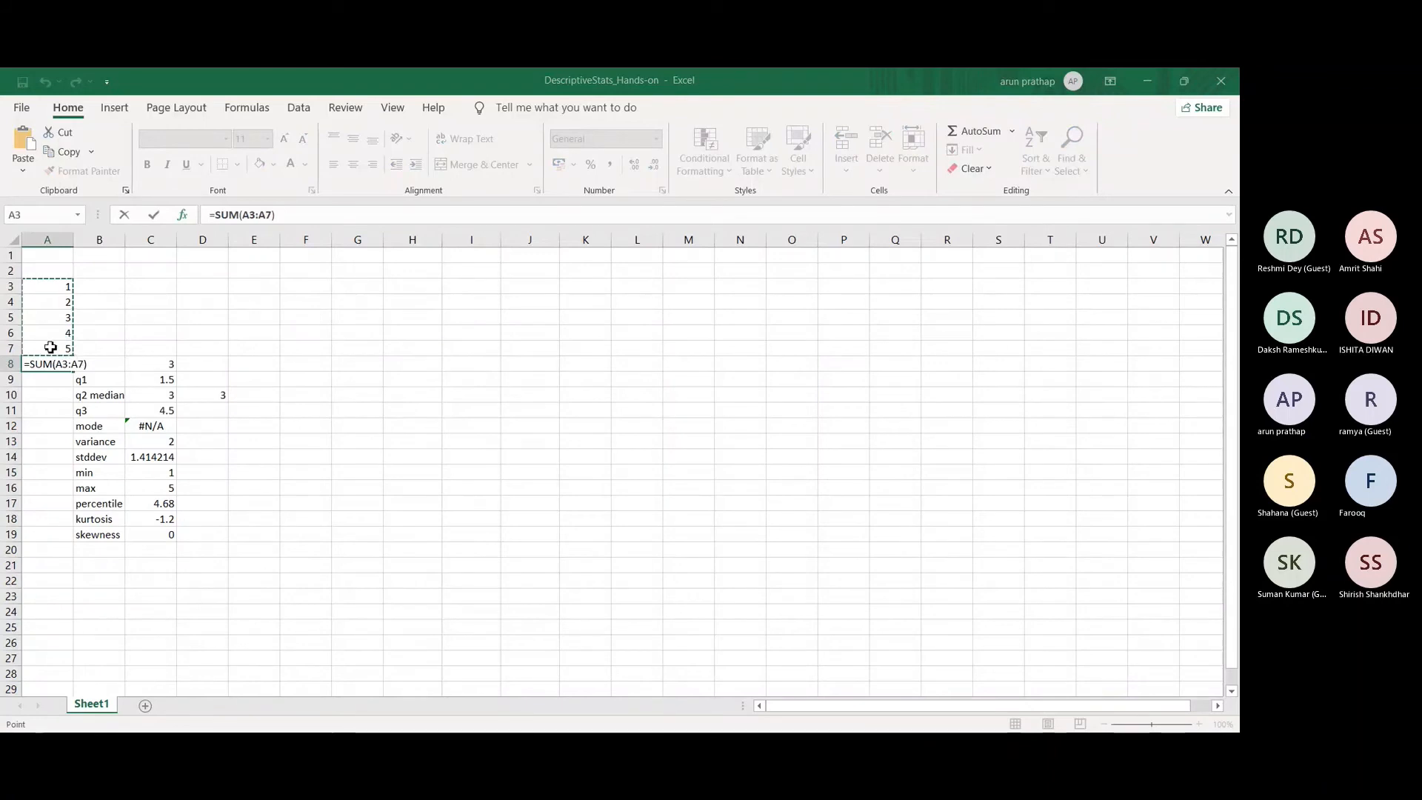
key(ctrl+Return)
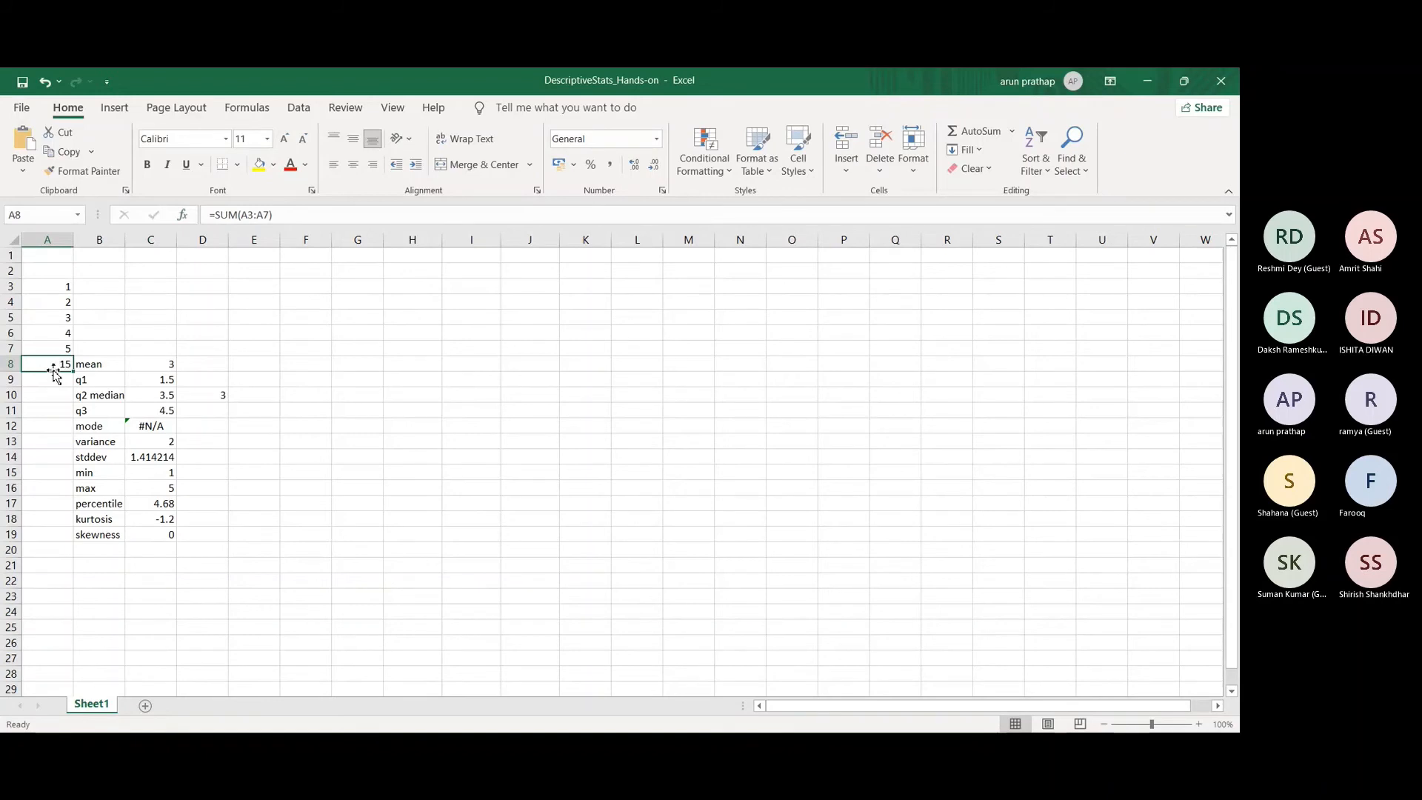
key(Delete)
Step: Clear the statistics labels and results in B8:C19 and select the numbers in A3:A7
drag(92, 364, 169, 536)
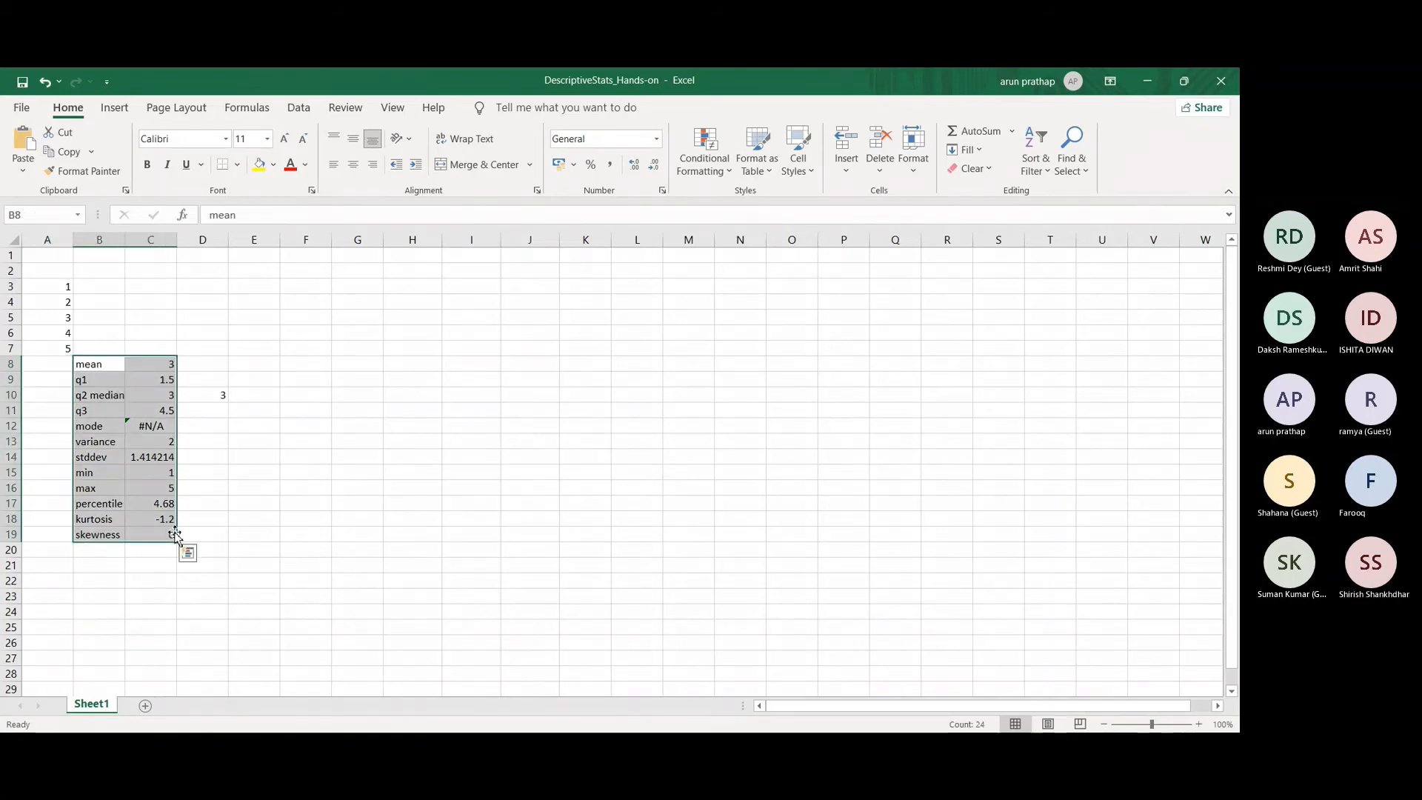
key(Delete)
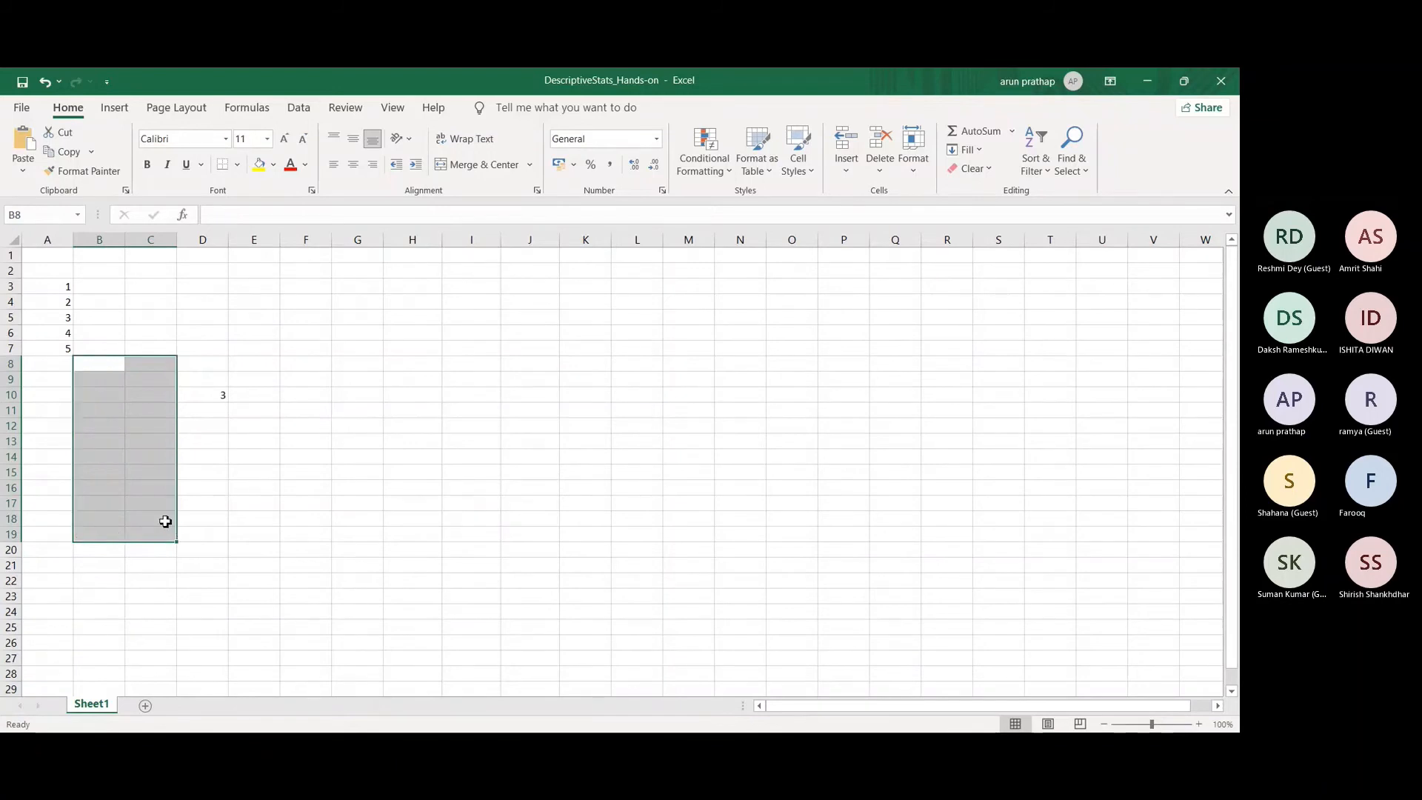
click(130, 303)
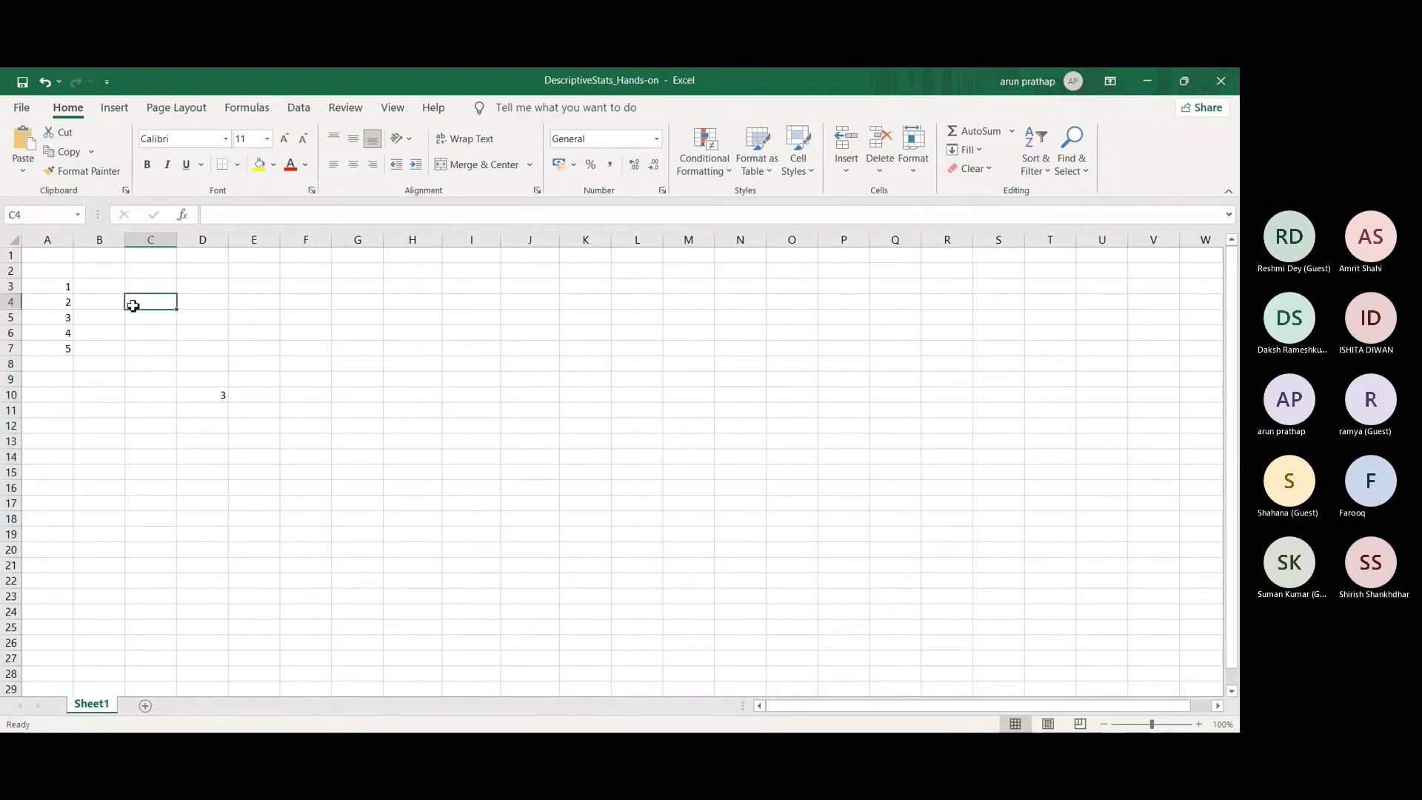
click(64, 288)
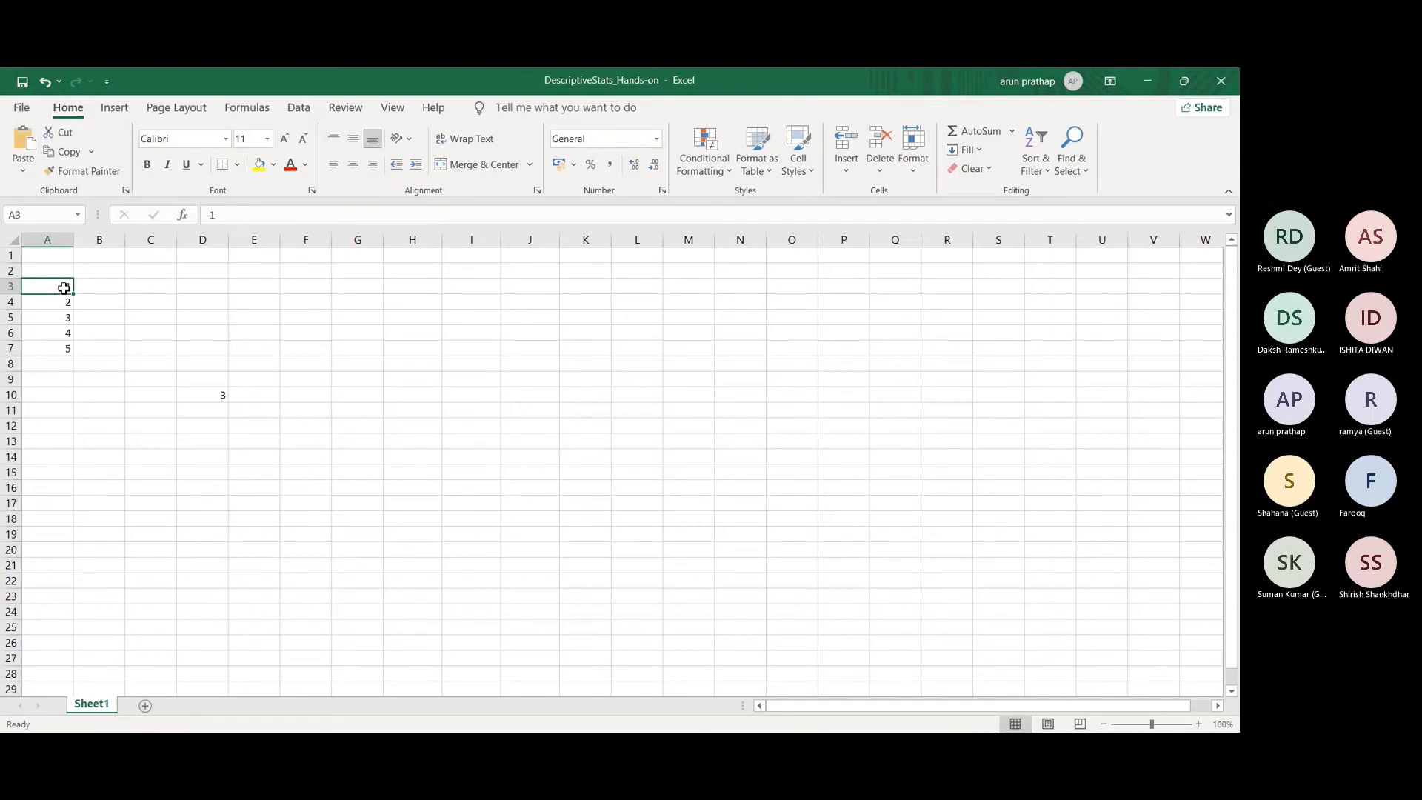
drag(63, 288, 66, 348)
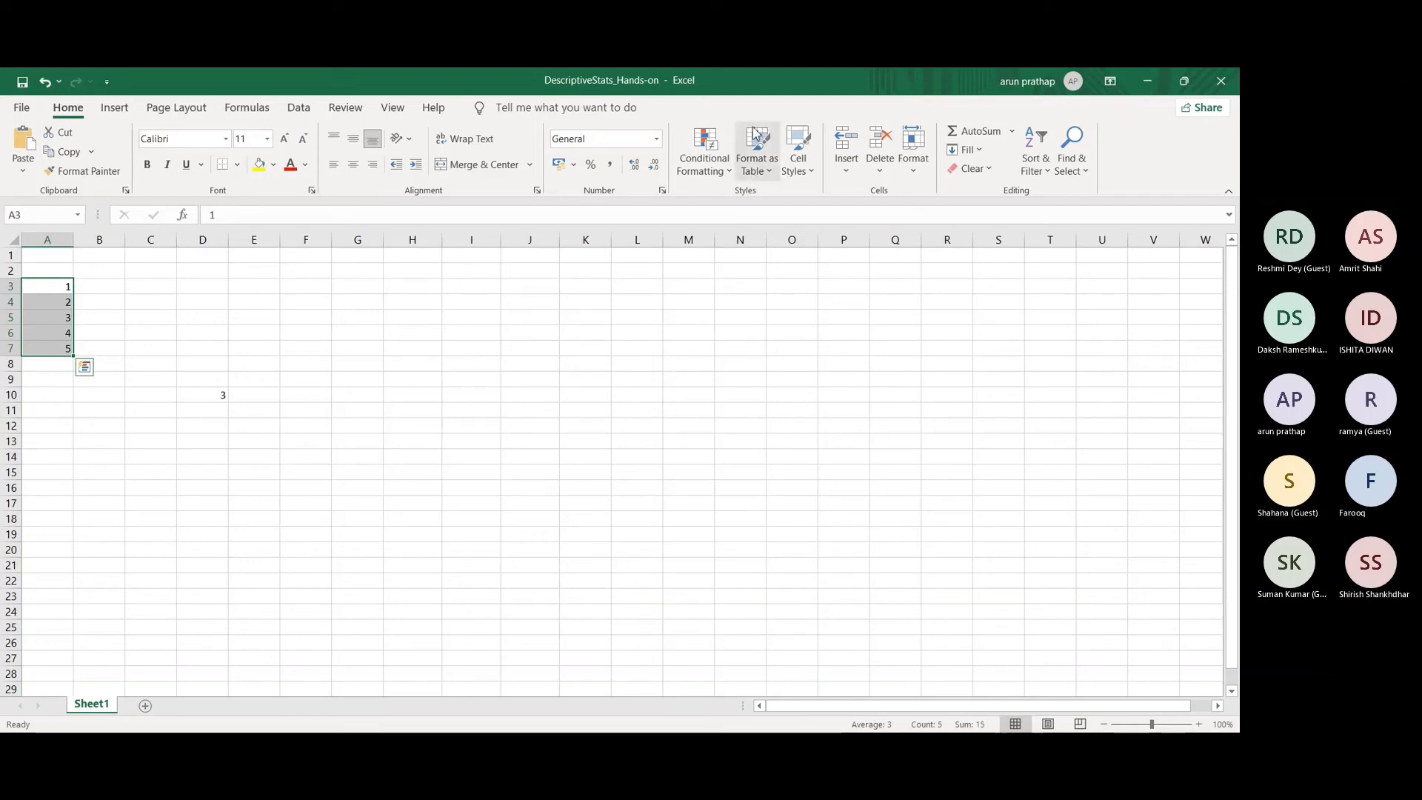
click(760, 176)
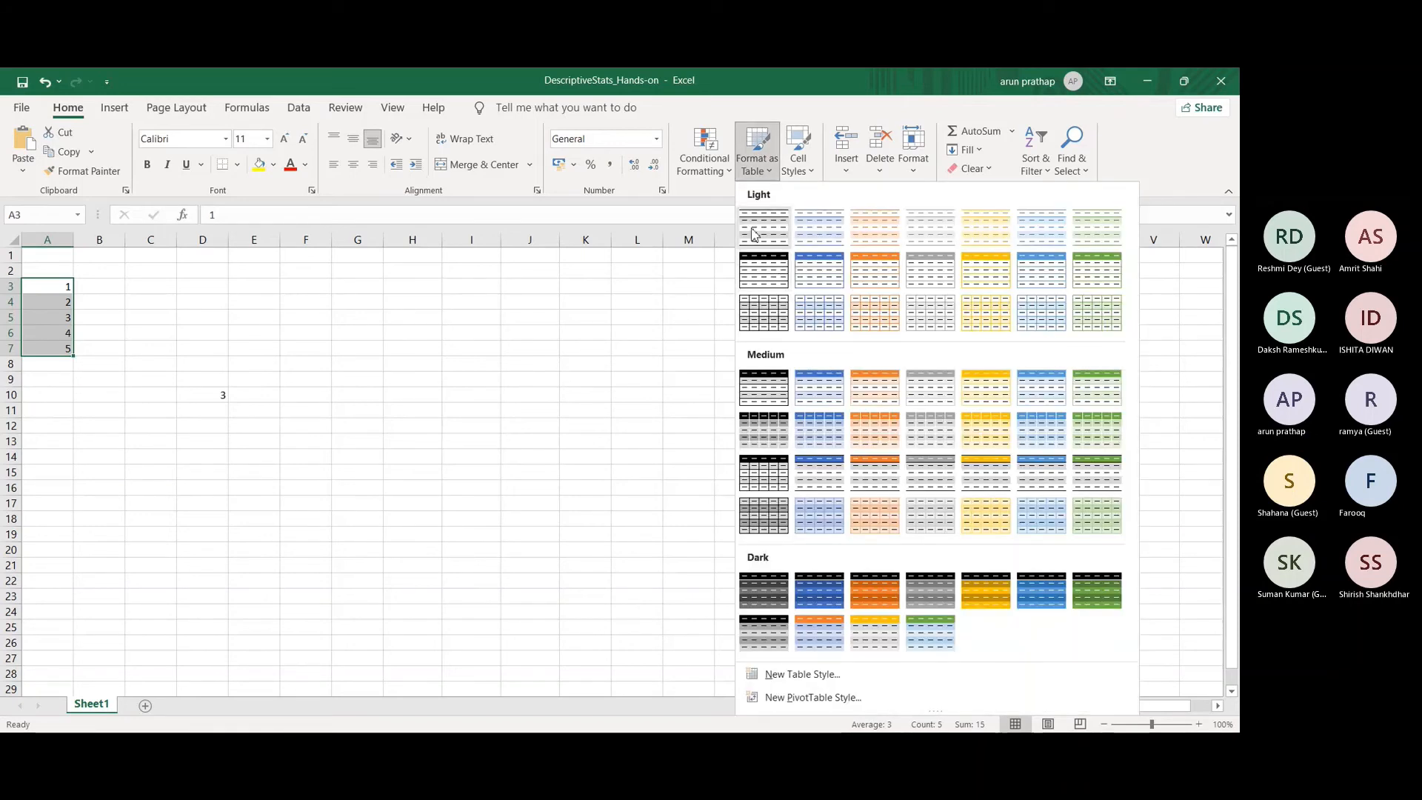
click(754, 234)
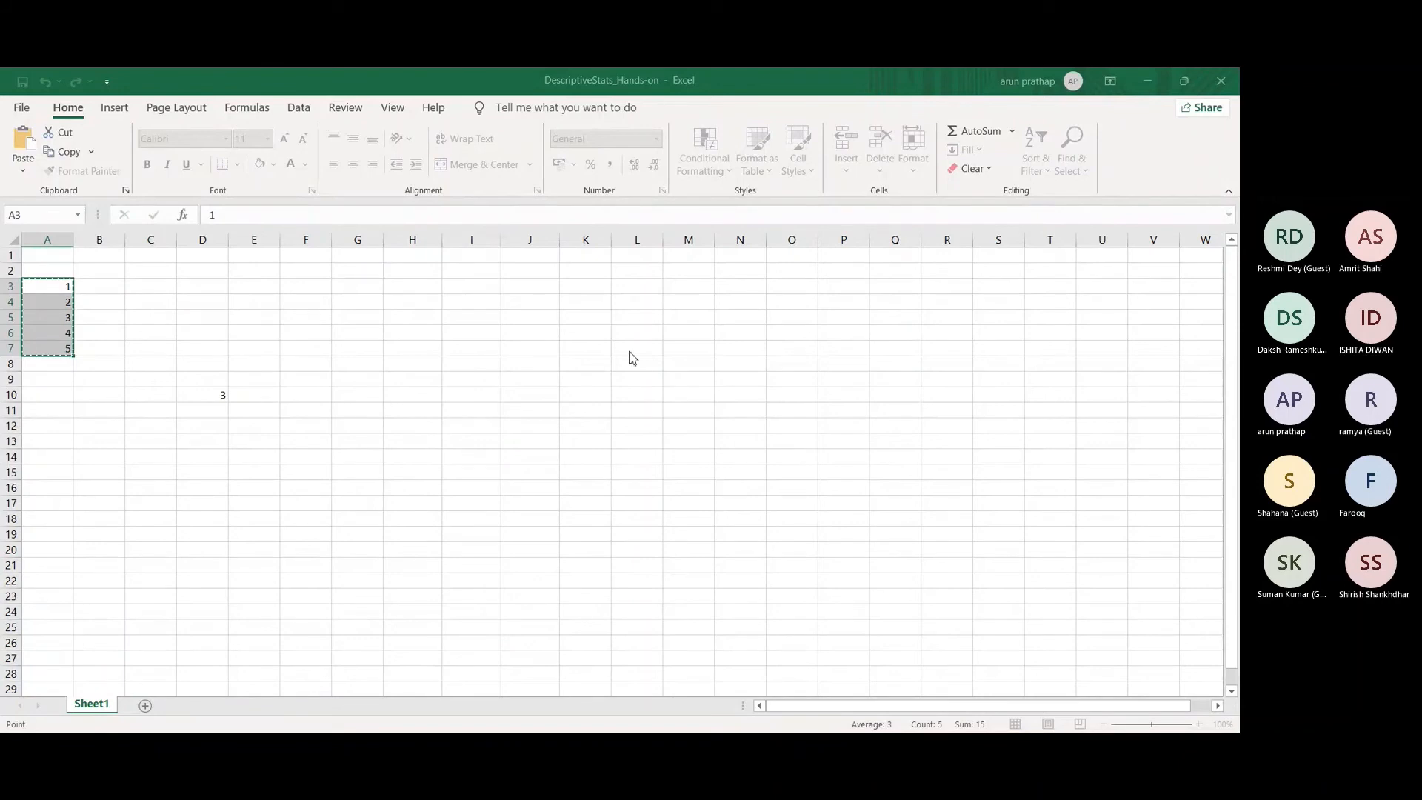
key(Escape)
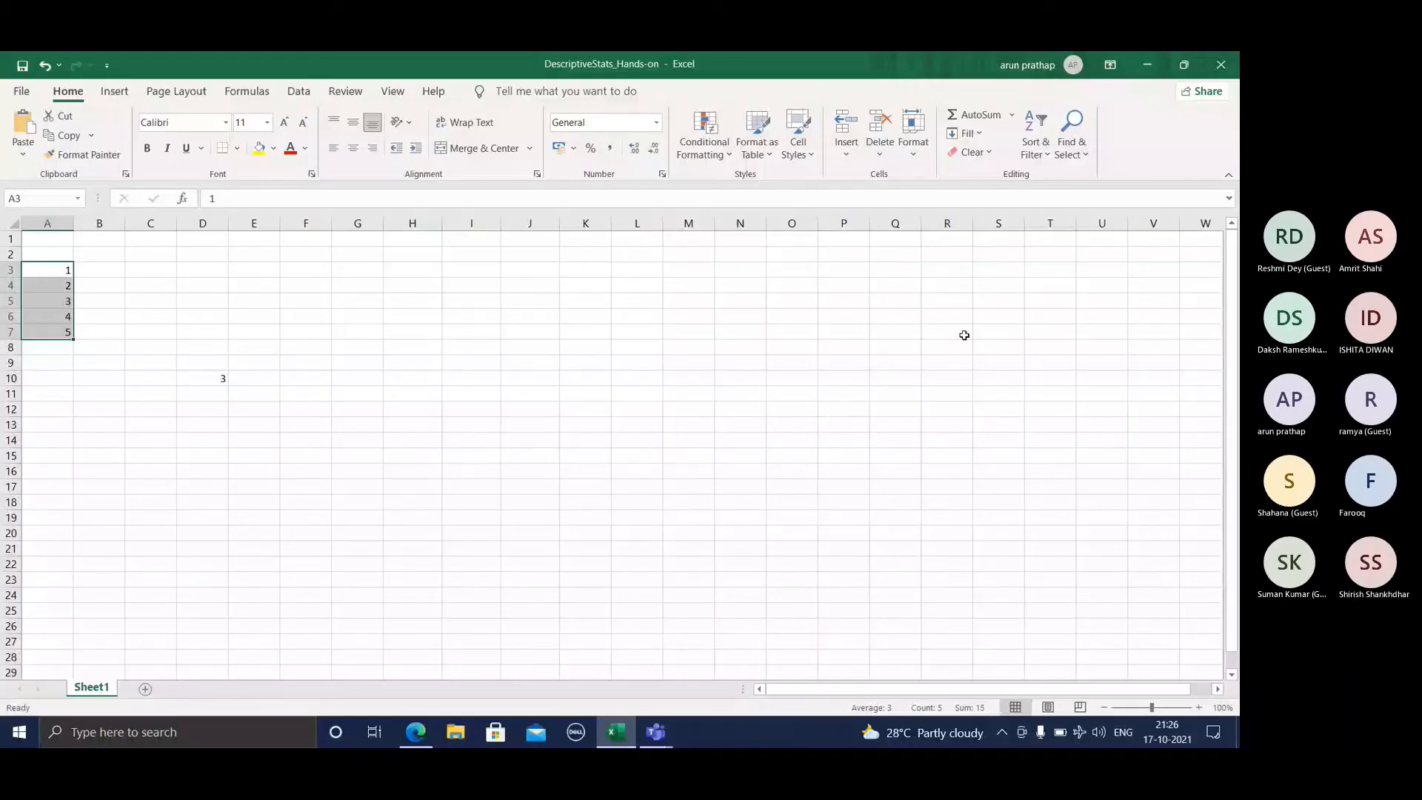
Step: Format A3:A7 as a table without existing headers in the first light black-and-white style, and view the column's sort and filter options
click(757, 148)
click(759, 208)
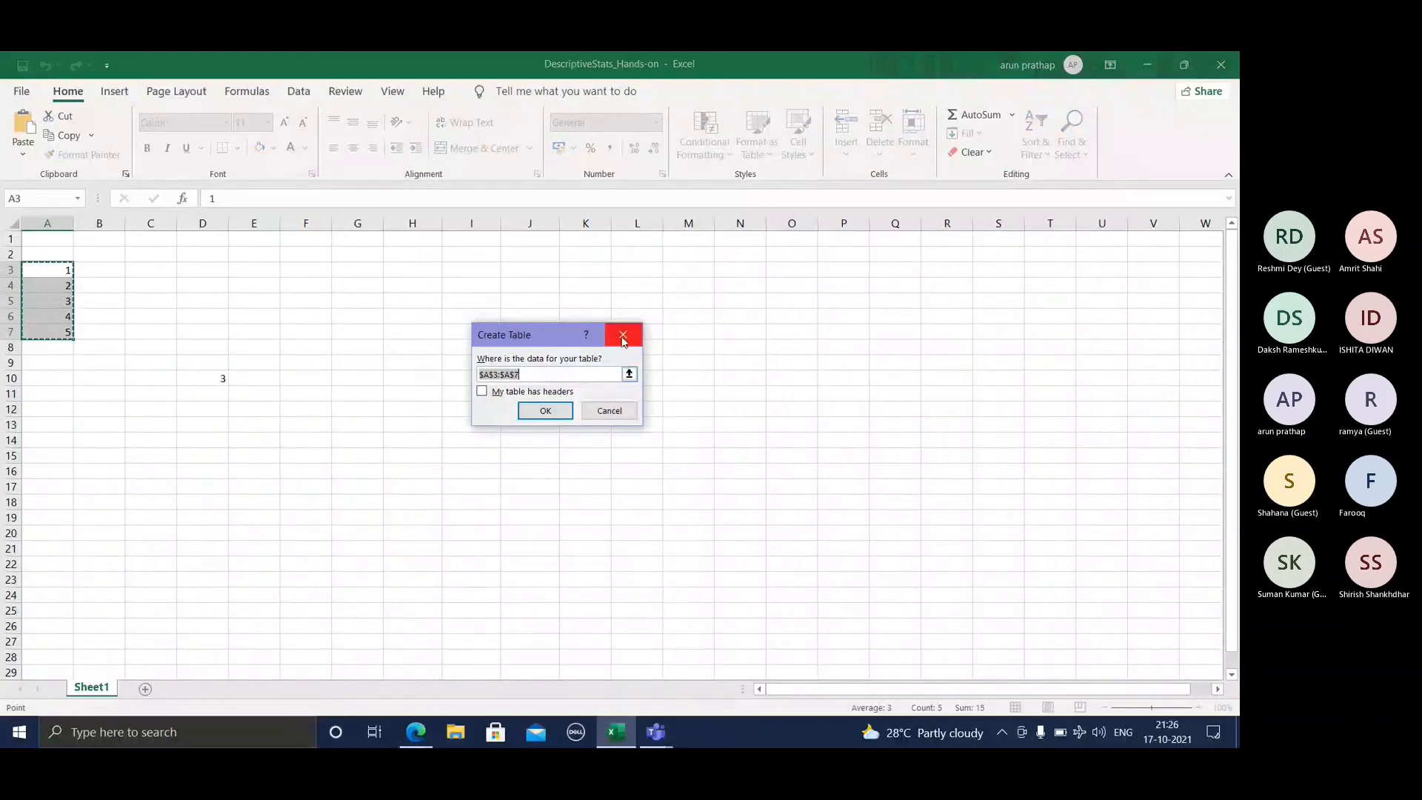
click(545, 411)
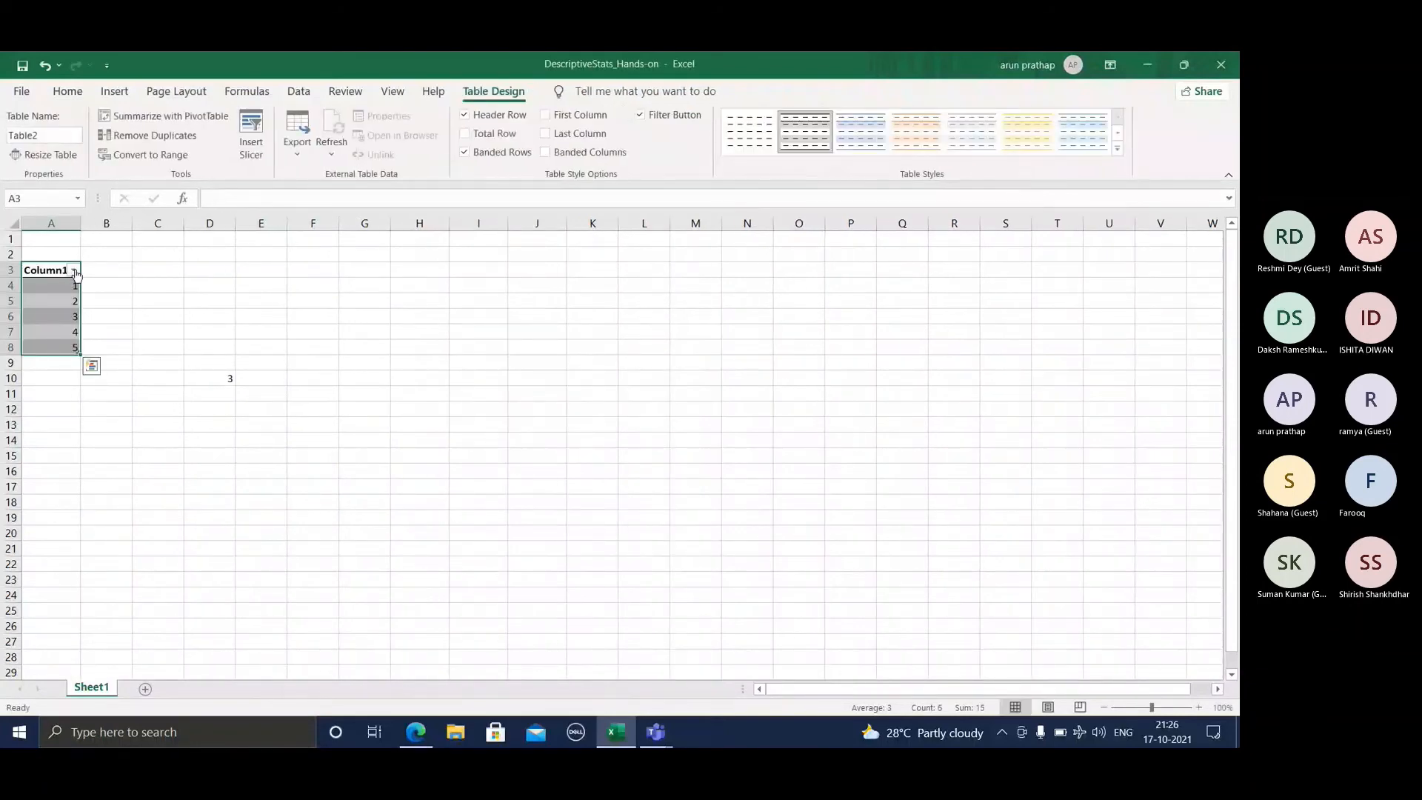
click(74, 271)
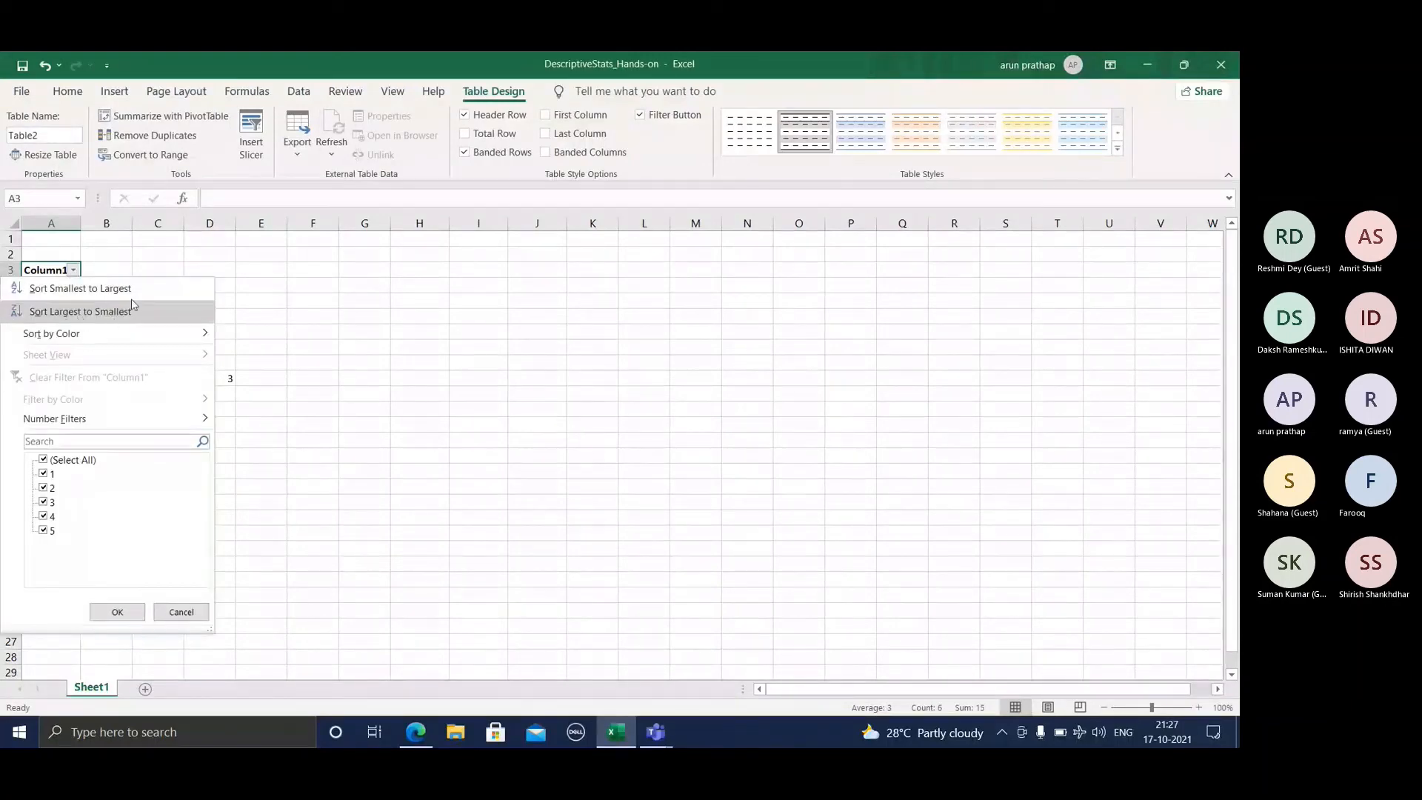
click(136, 259)
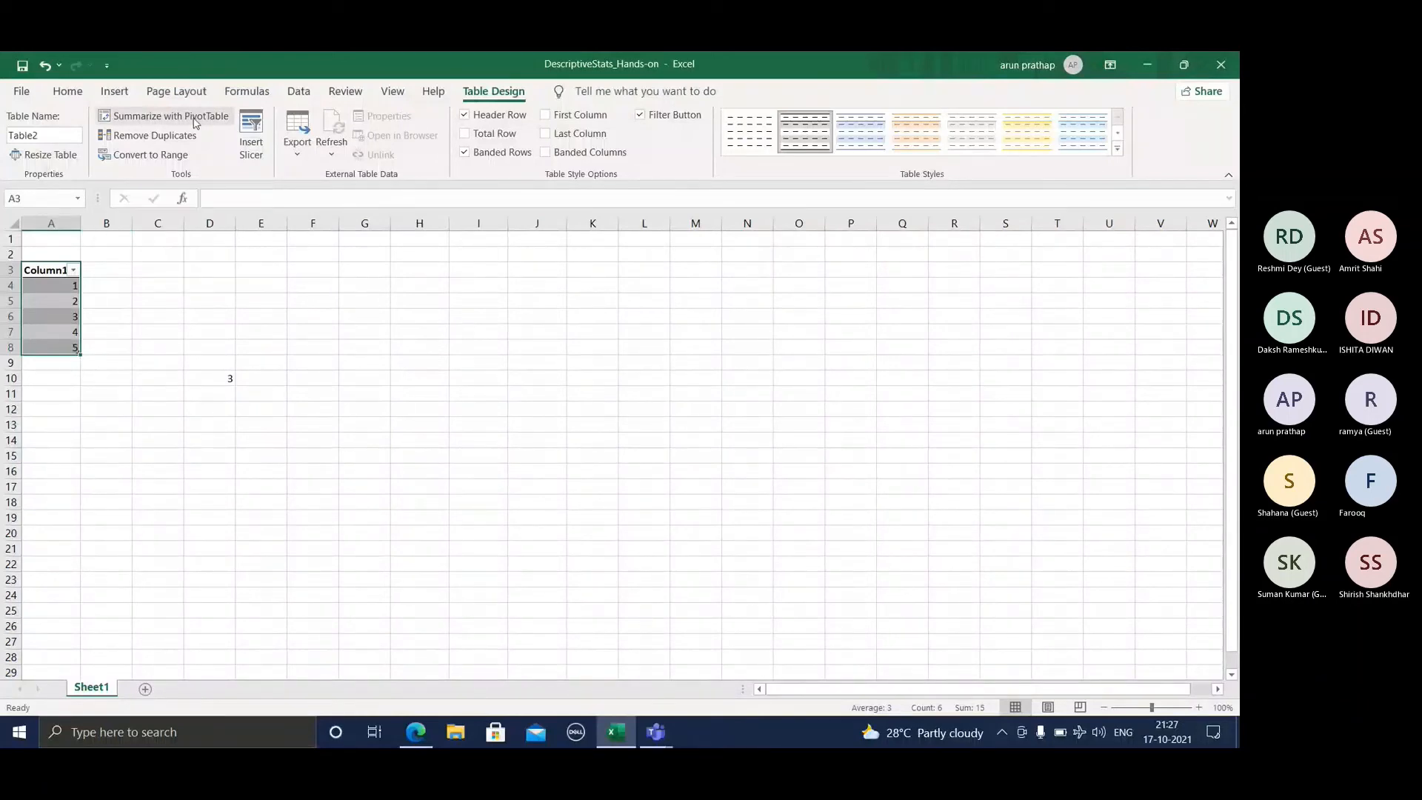
Step: Create a PivotTable from the number table on the existing worksheet, with its location starting at E6
click(194, 118)
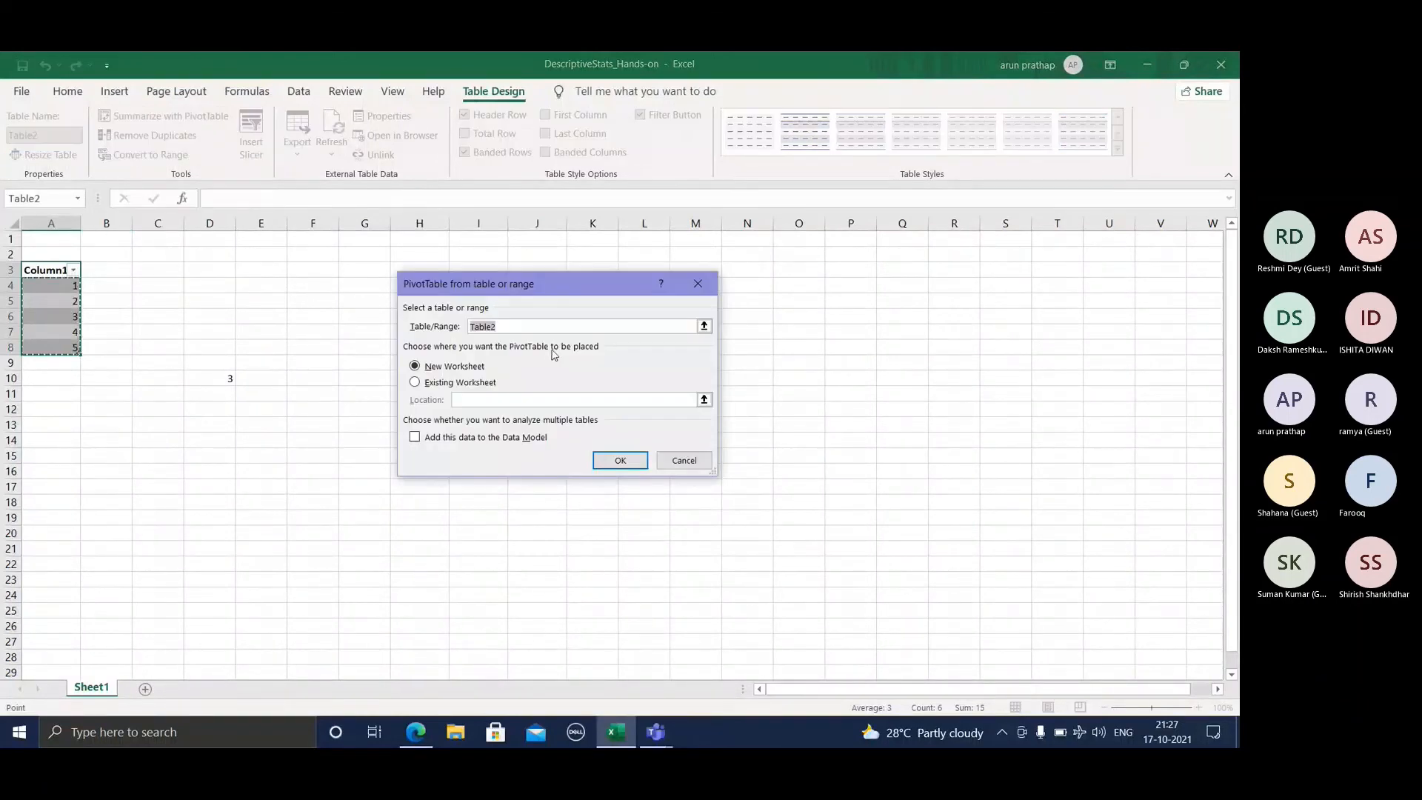
click(473, 400)
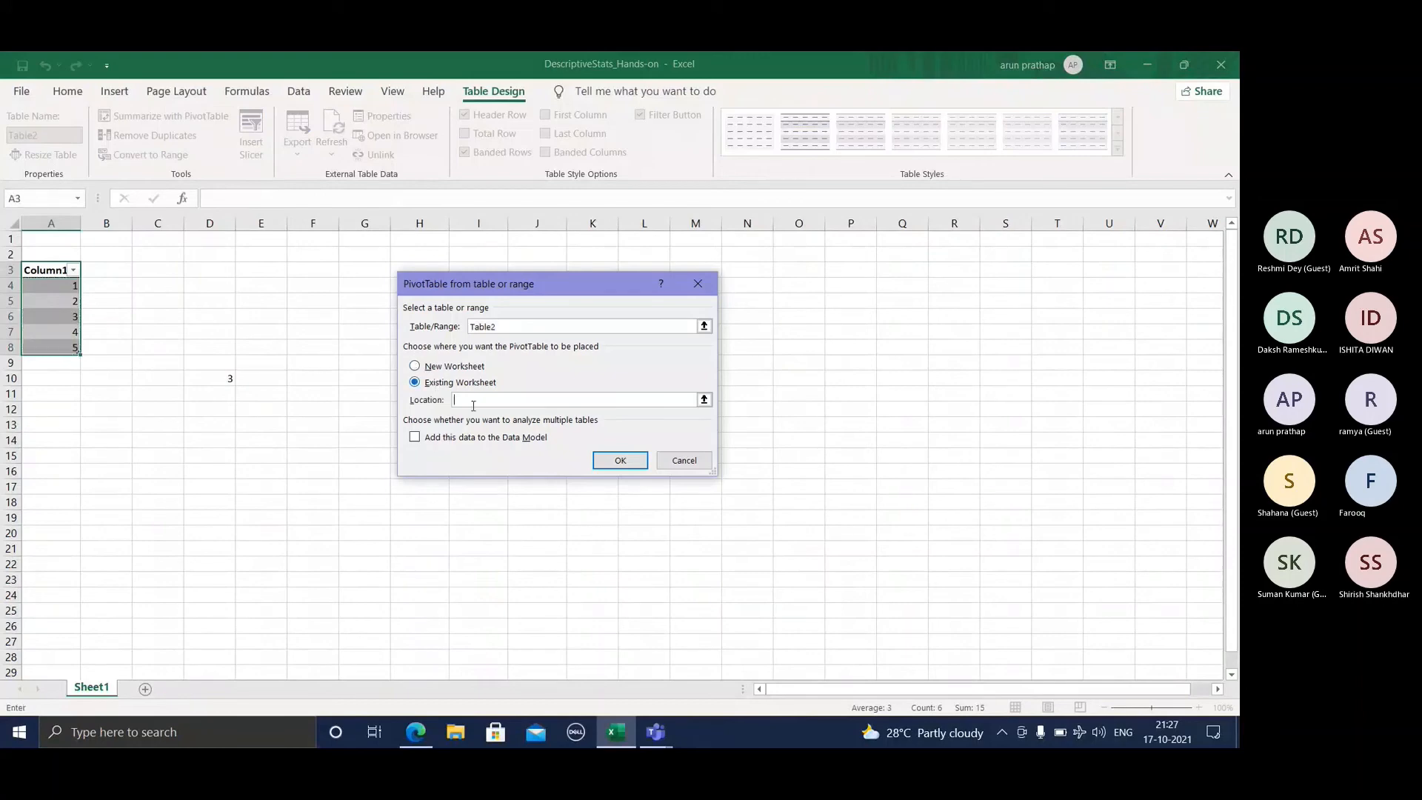
key(Return)
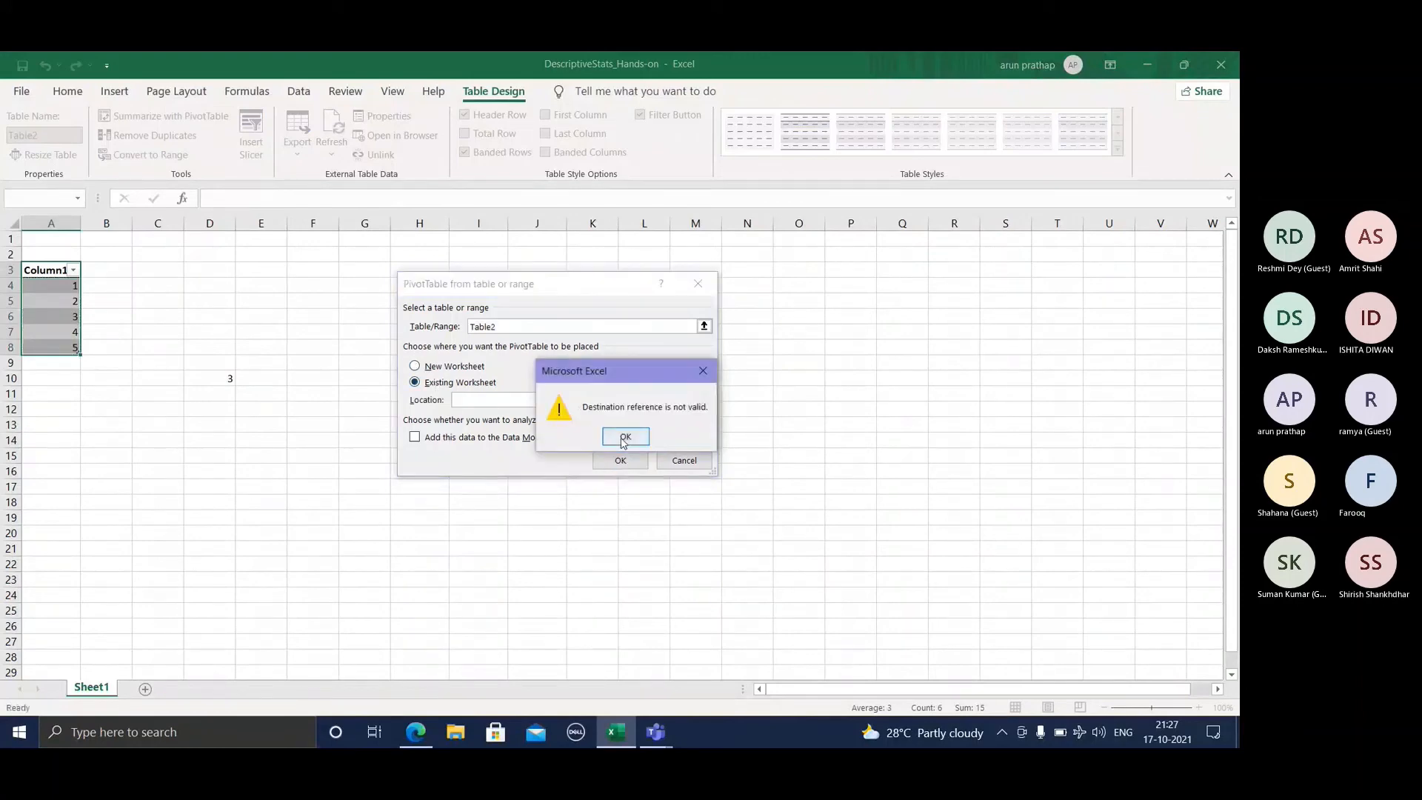
key(Return)
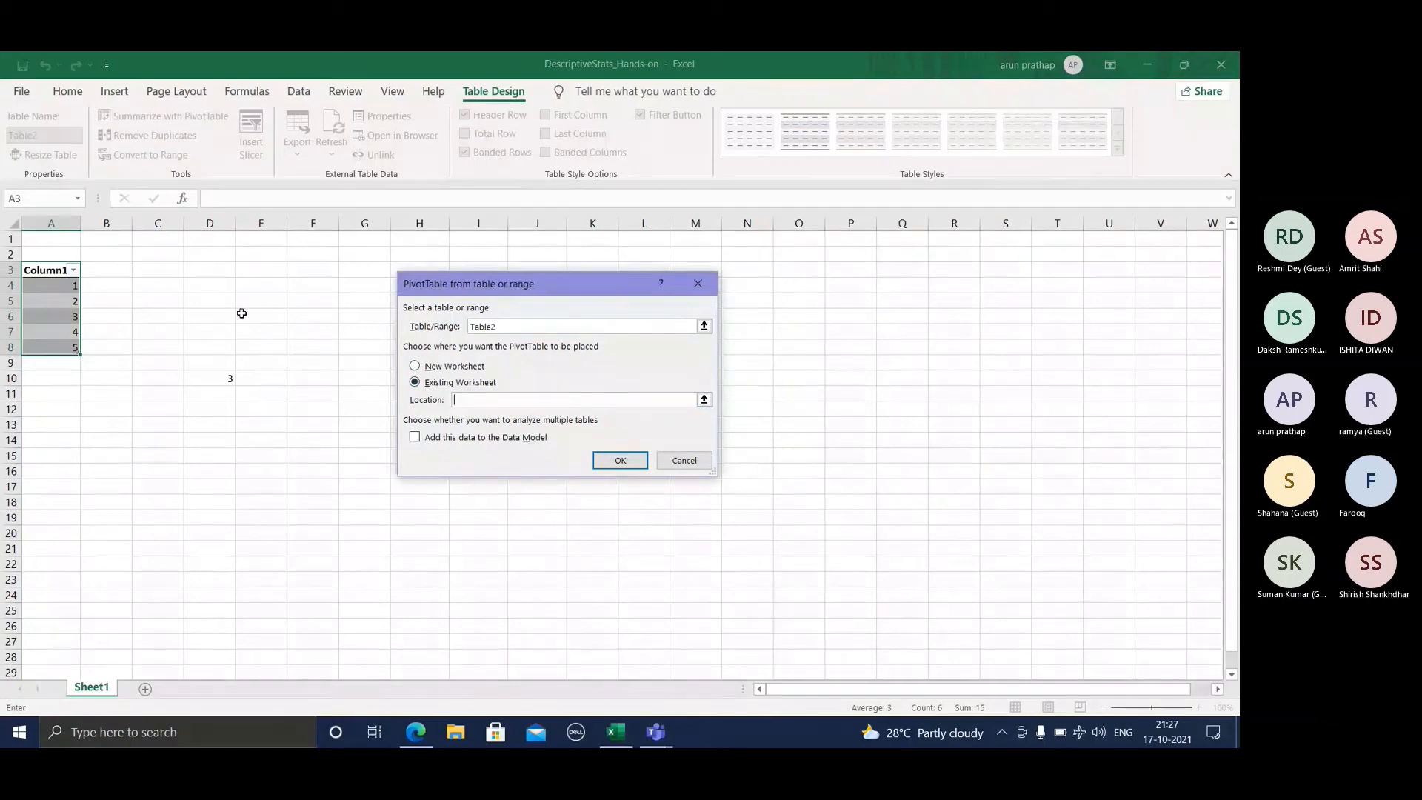
drag(241, 313, 305, 401)
click(621, 456)
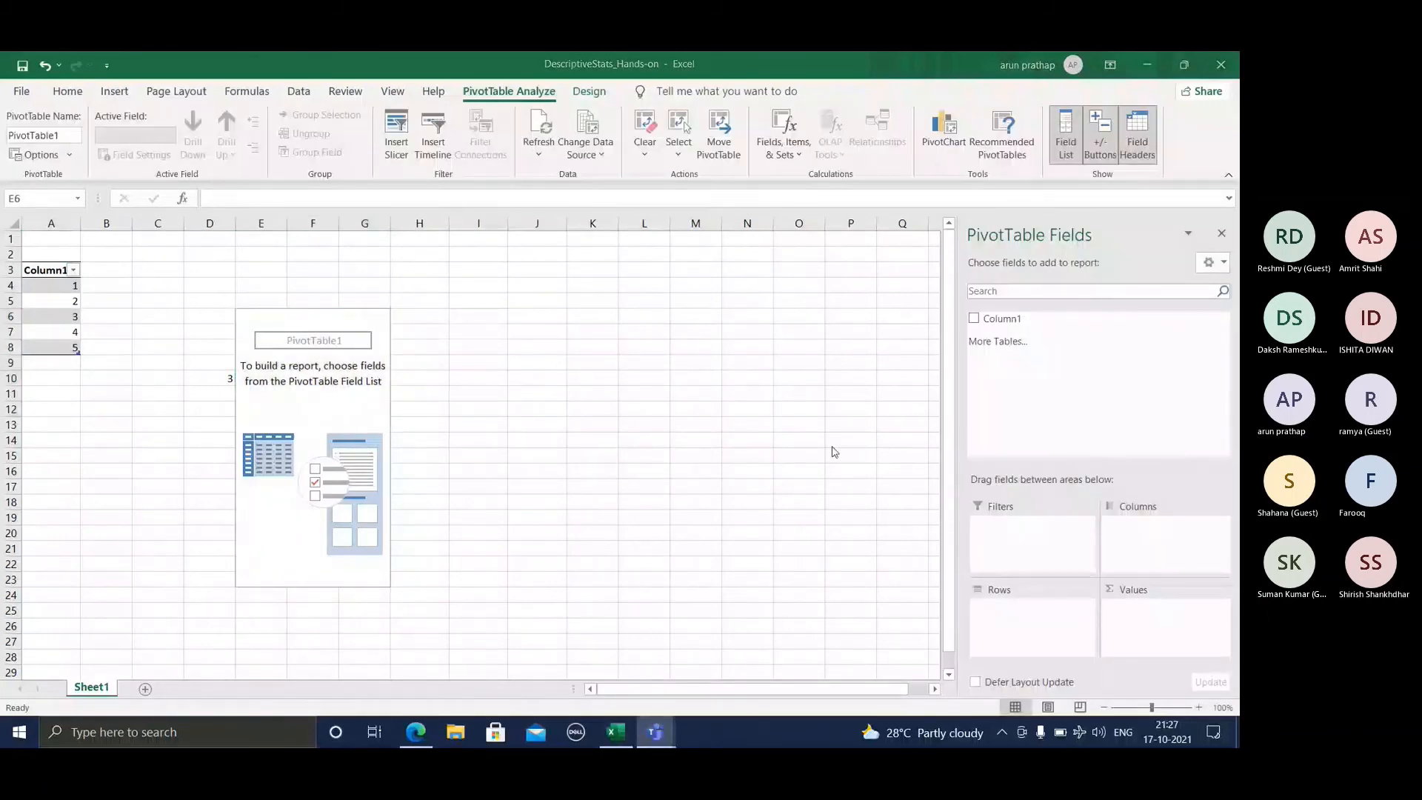
Step: Add Column1 to the PivotTable's values and bring up the choice of functions for summarizing it
click(974, 319)
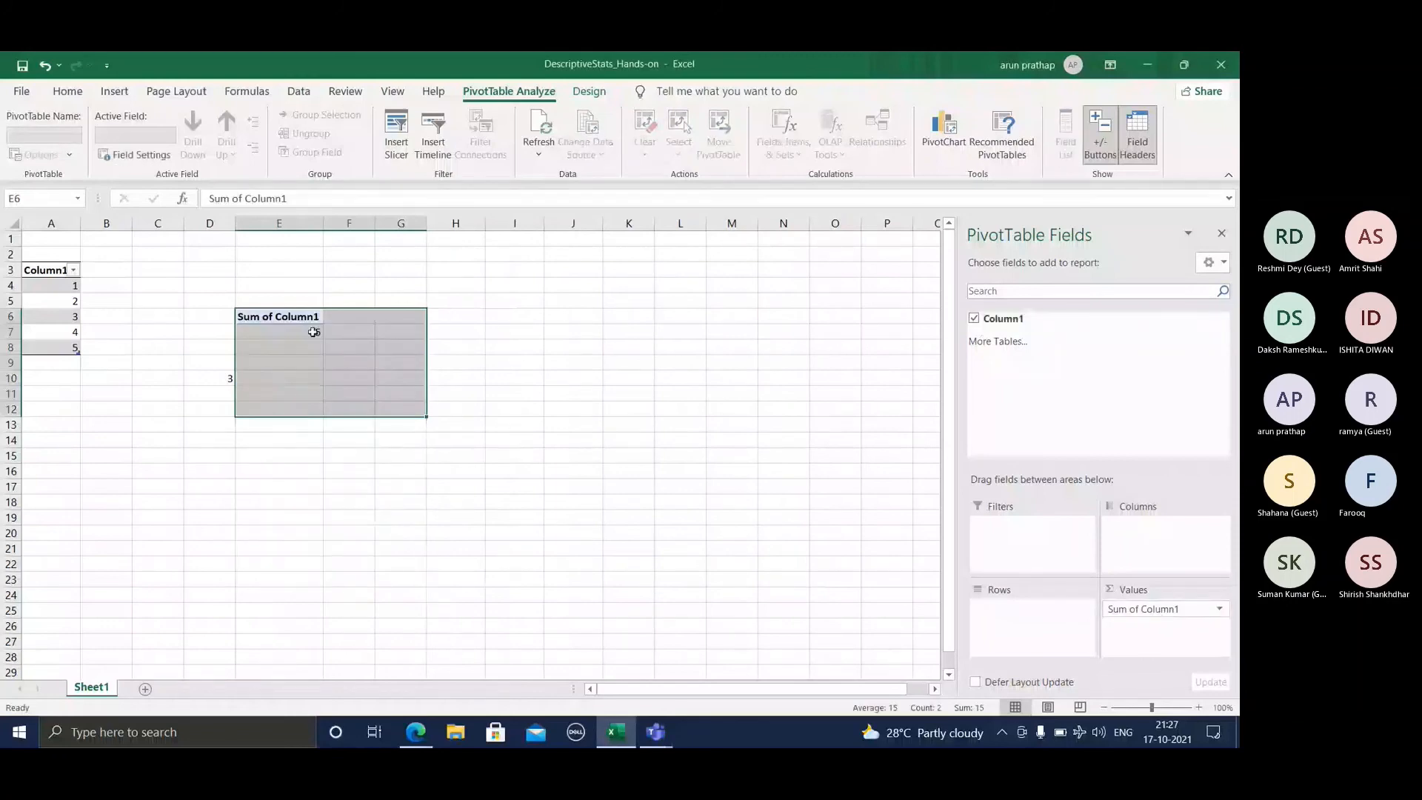
right_click(307, 332)
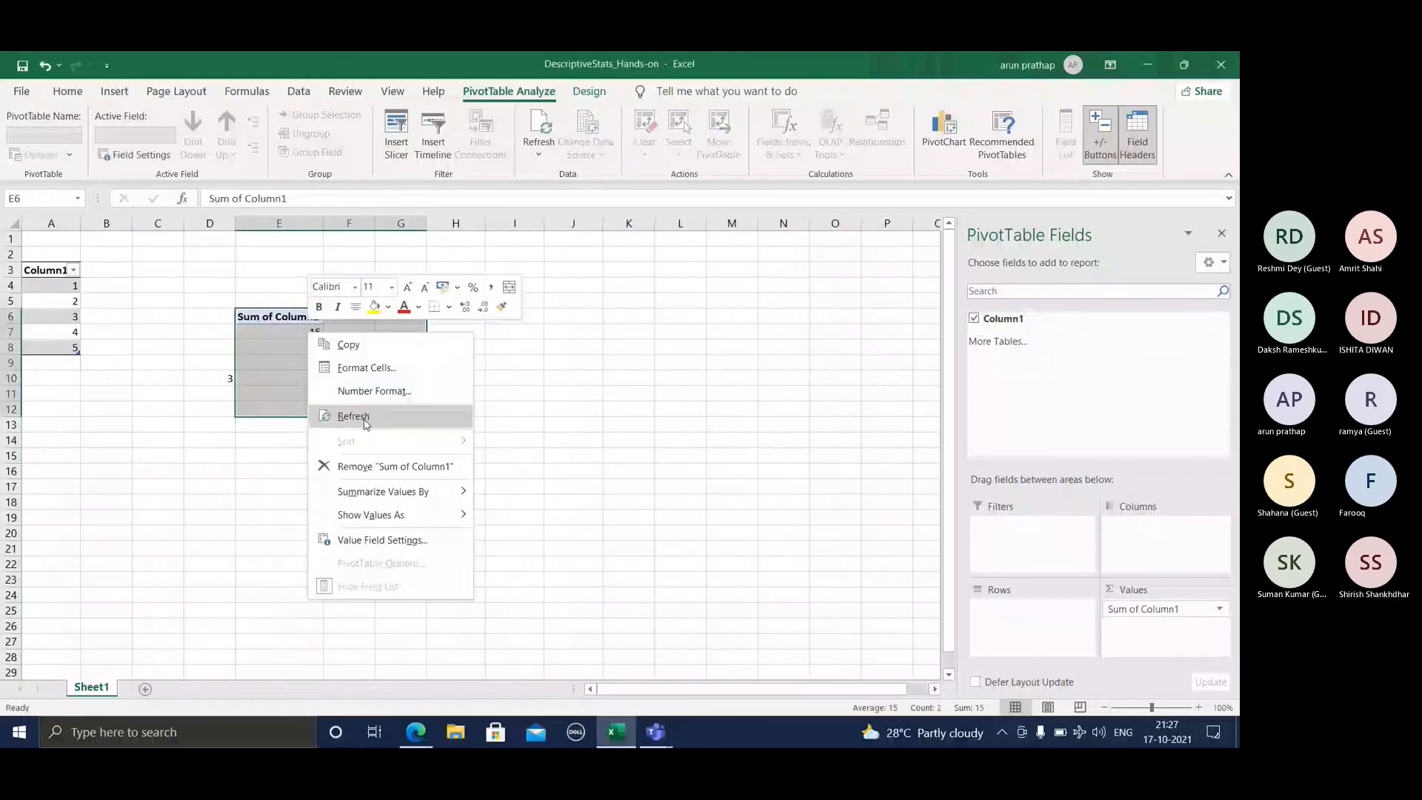
mouse_move(414, 491)
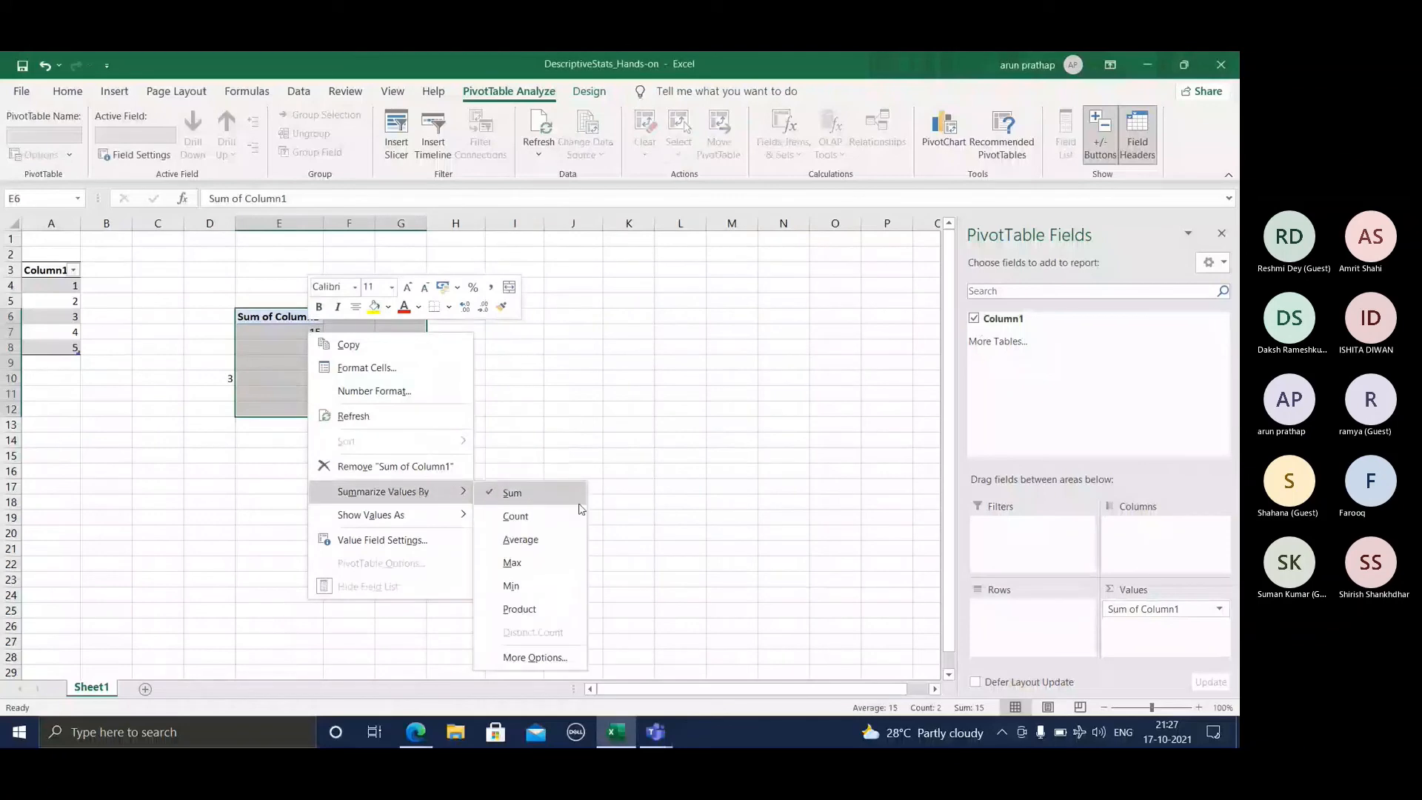
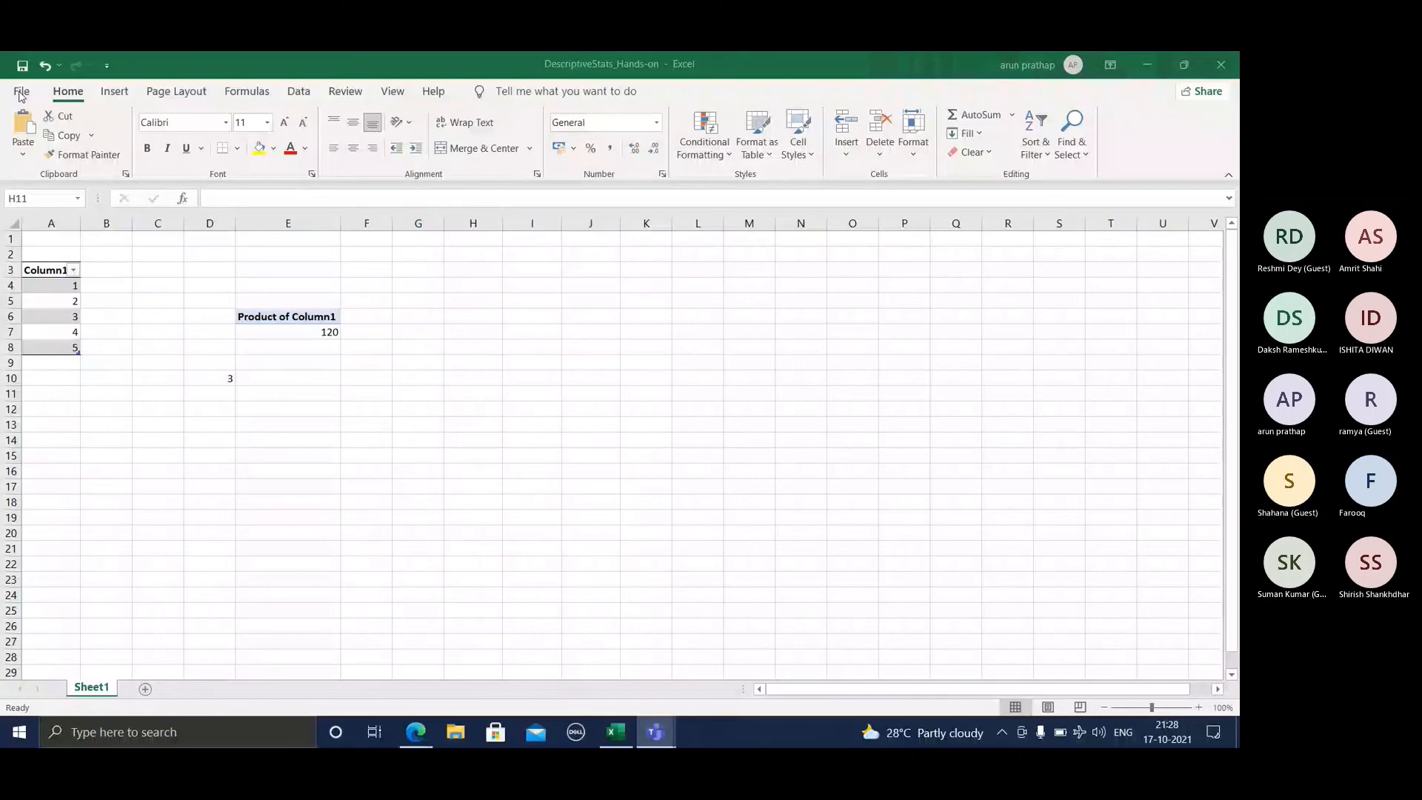
Step: Enable the Analysis ToolPak add-in through the program's Excel Add-ins settings
click(305, 94)
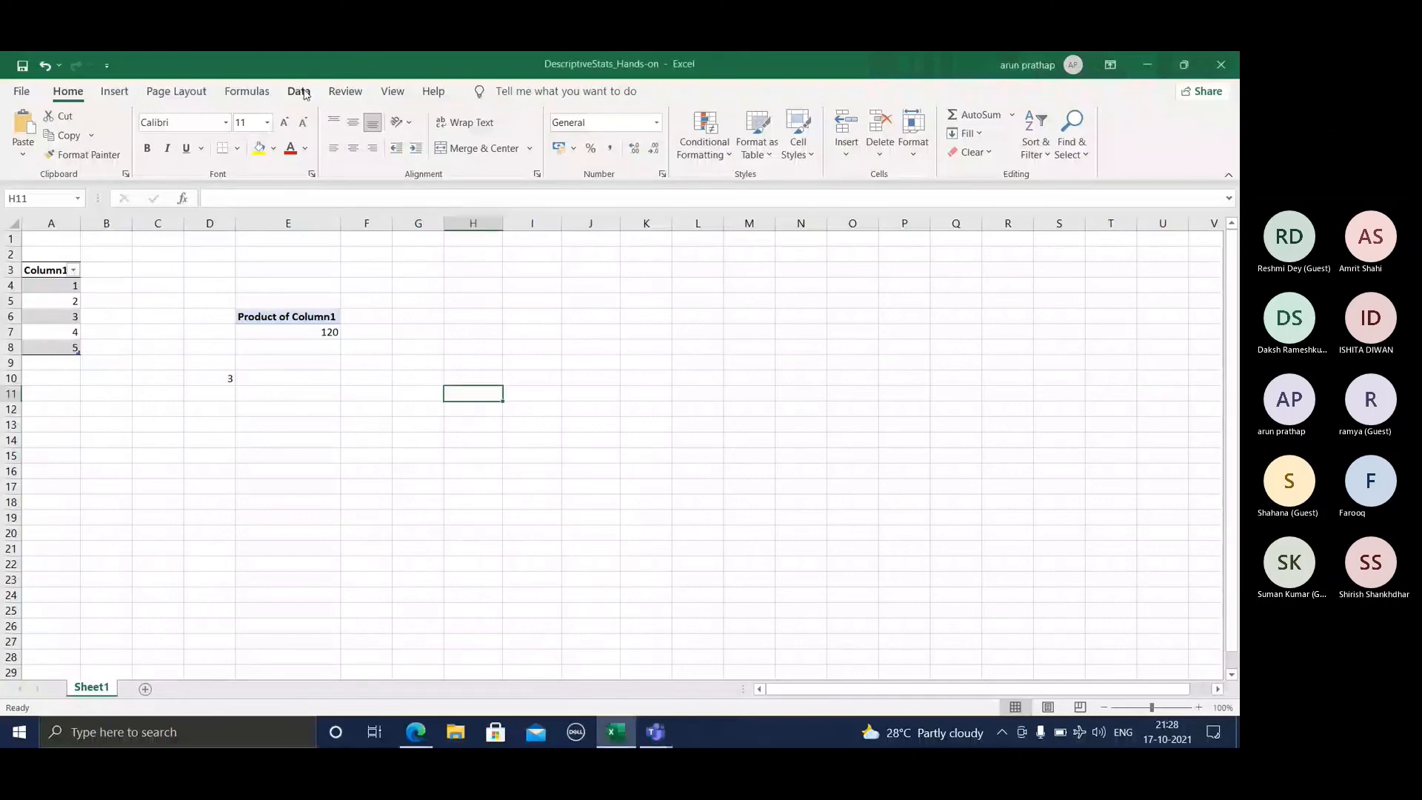
click(299, 91)
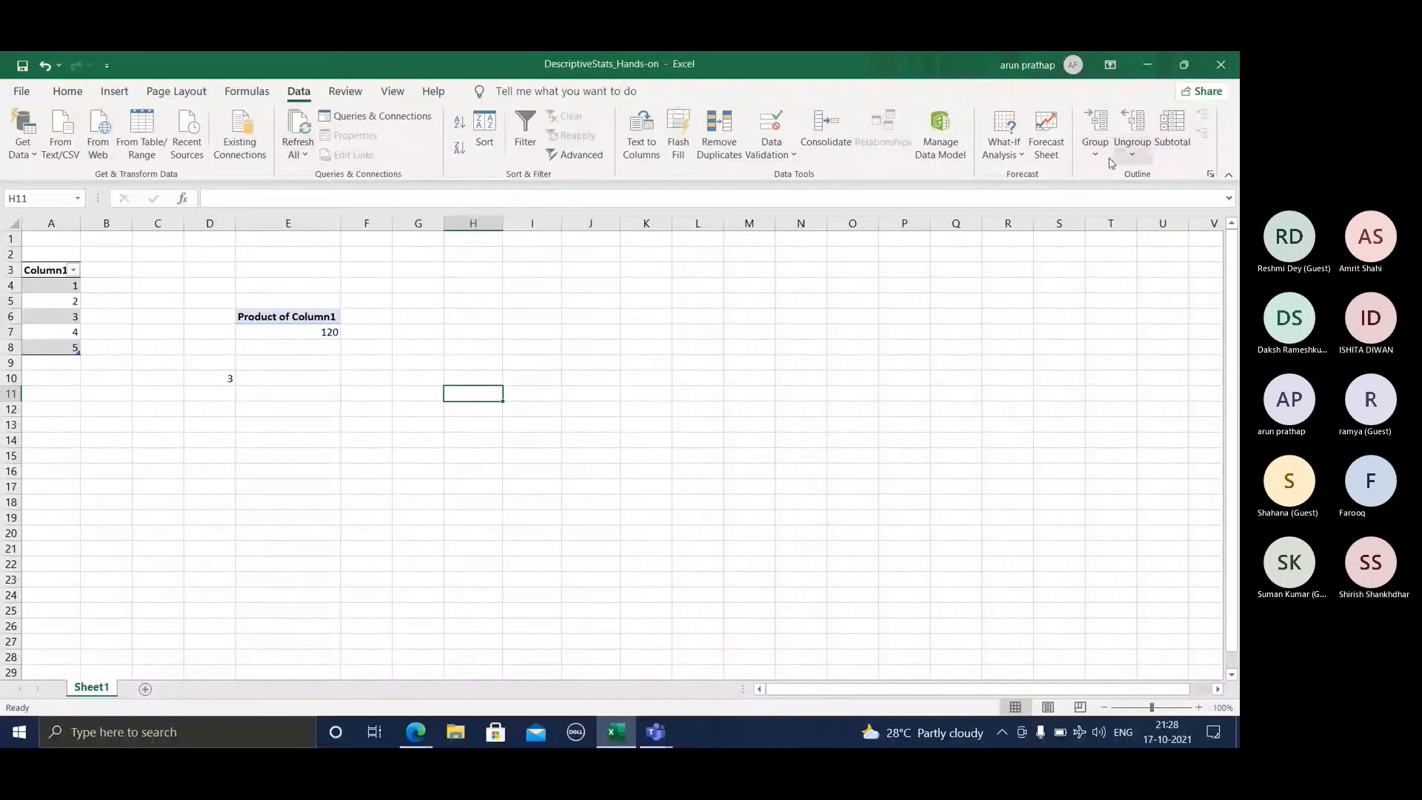
click(23, 69)
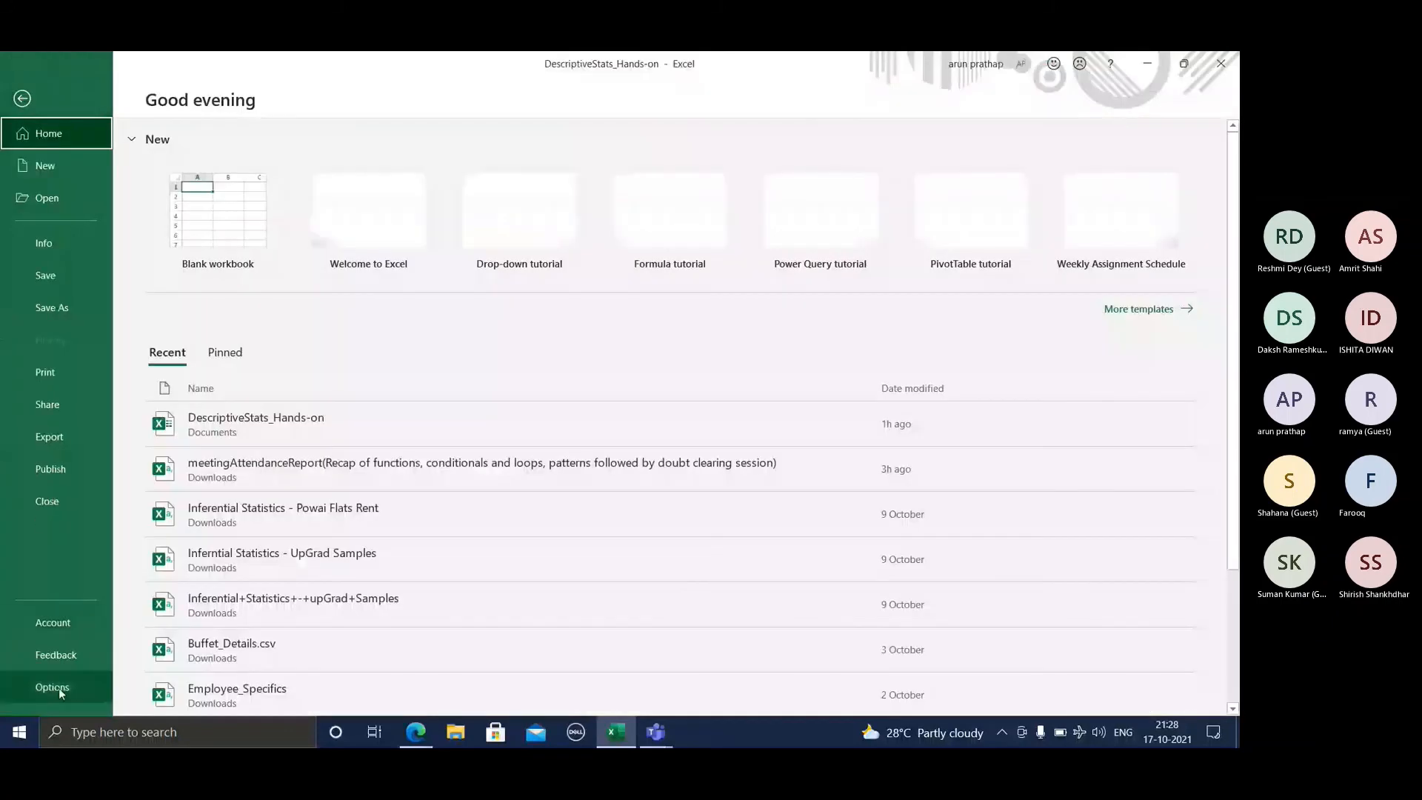
click(59, 687)
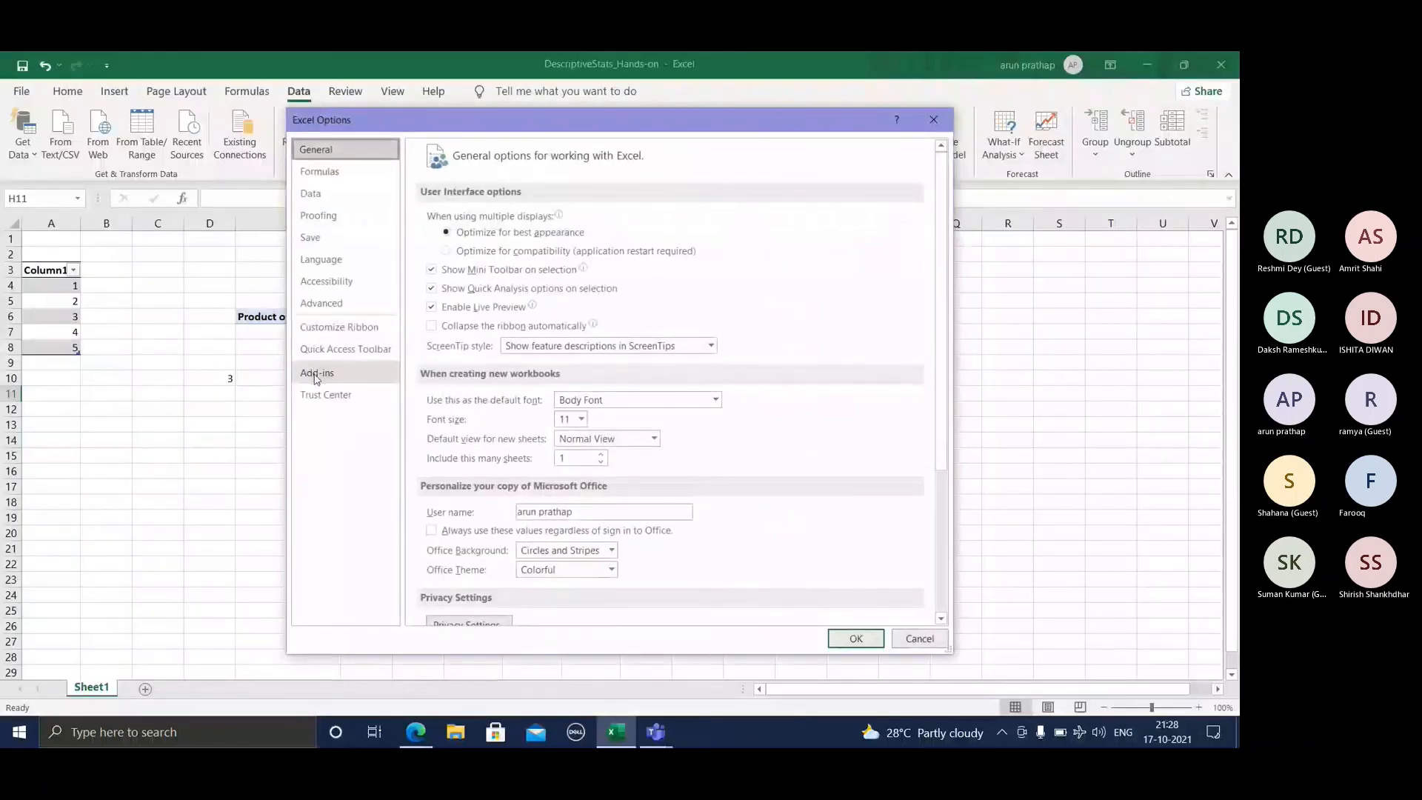
click(316, 373)
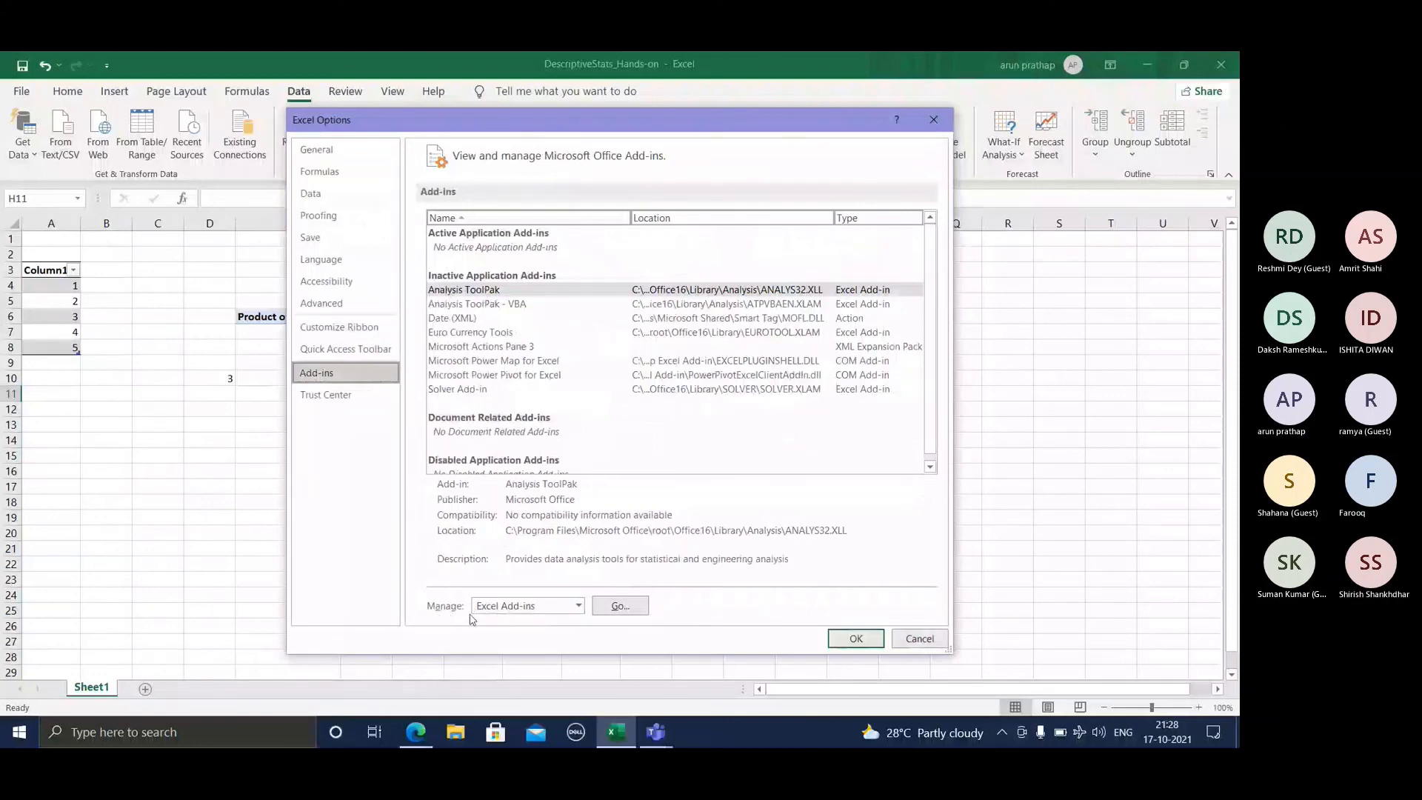
click(620, 607)
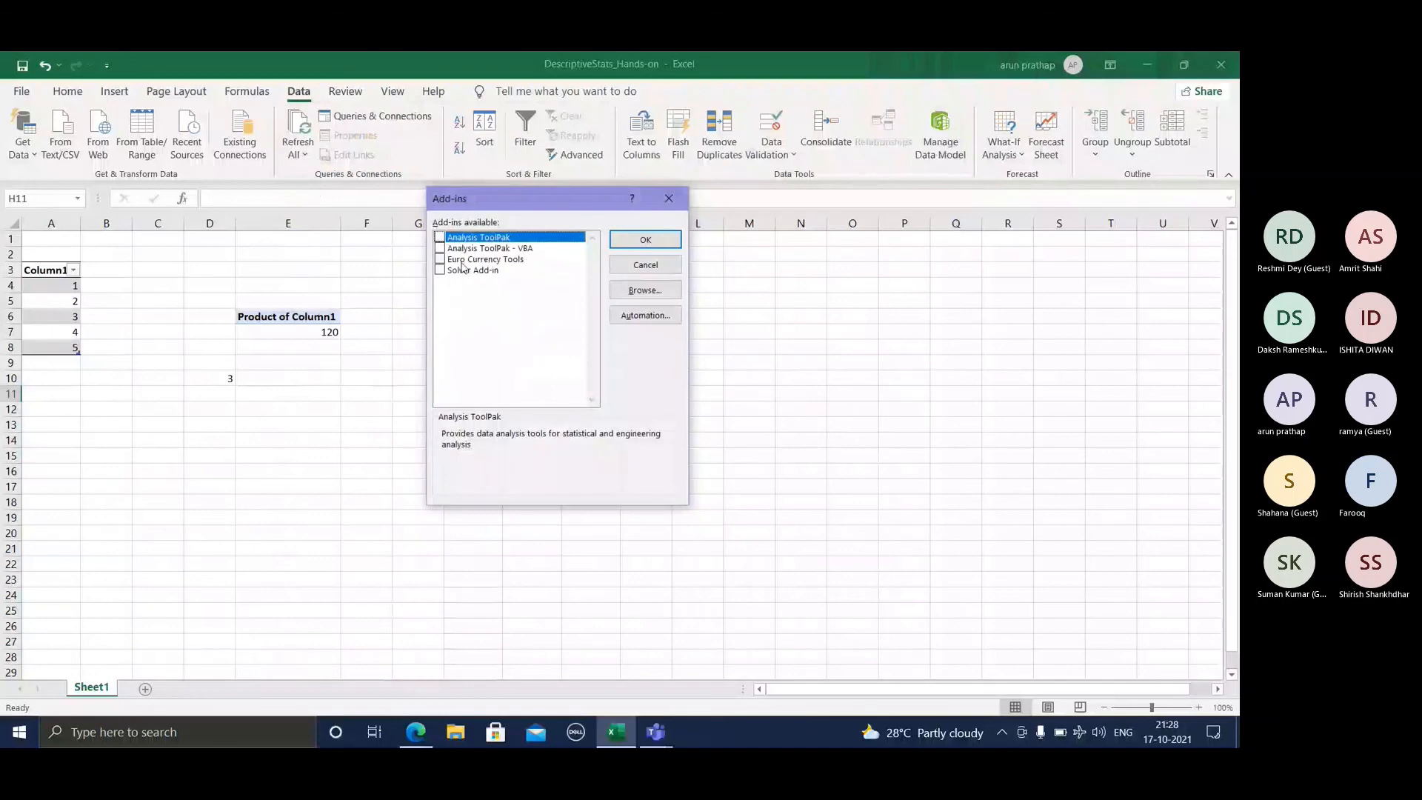
click(439, 237)
click(646, 241)
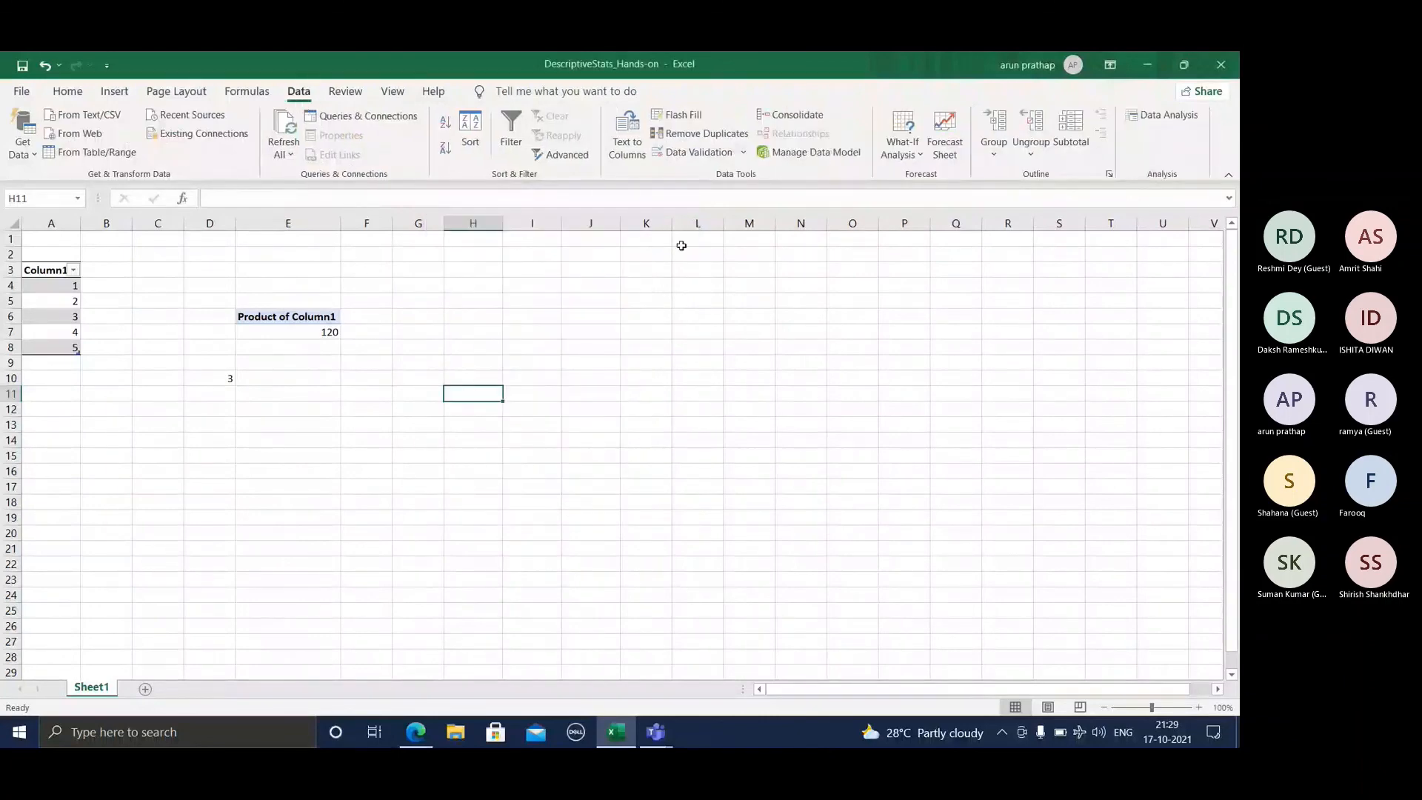
Step: Examine the available Data Analysis tools, from Anova and Correlation through Histogram and Regression to the t-Test and z-Test options
click(1152, 114)
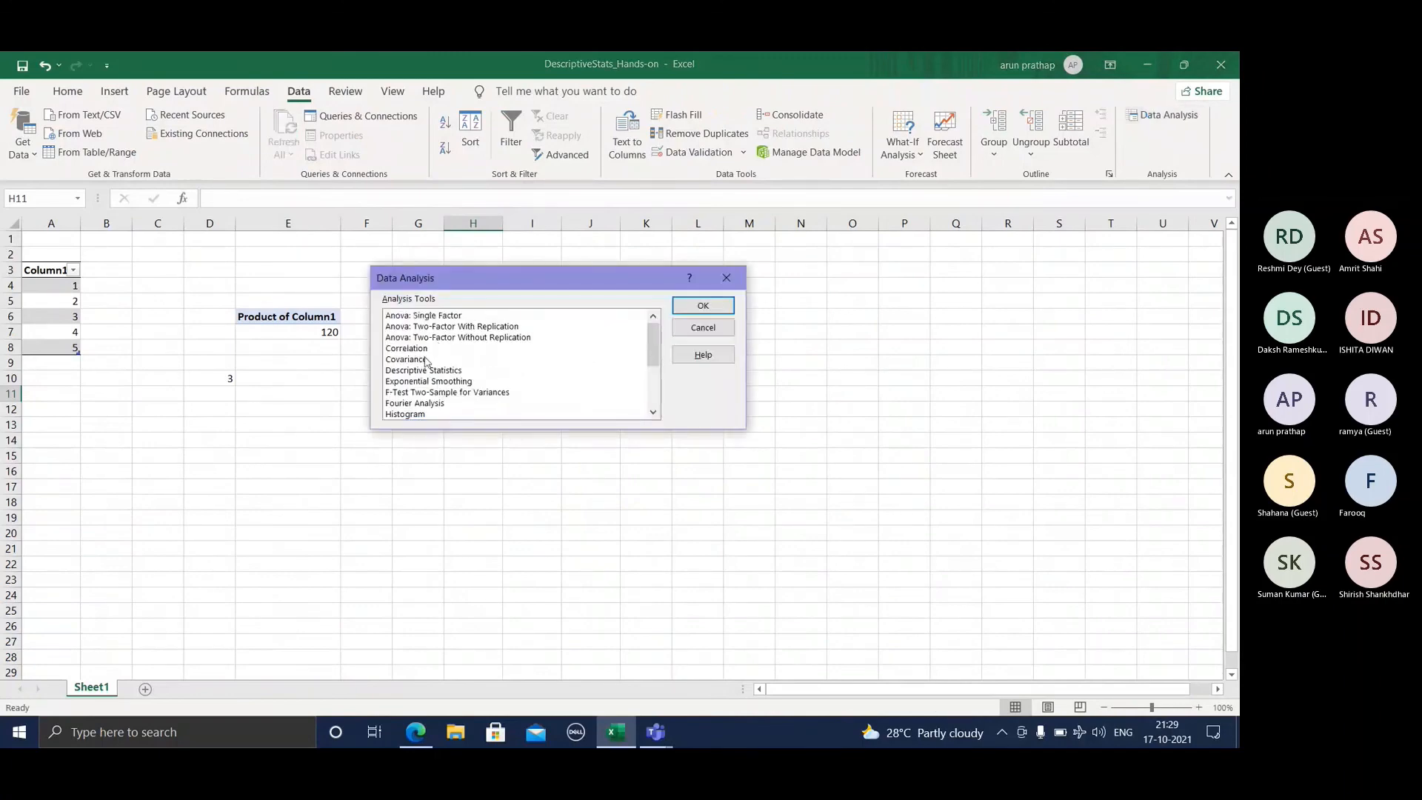
scroll(425, 362, down, 3)
scroll(425, 362, up, 3)
click(428, 373)
scroll(464, 374, down, 2)
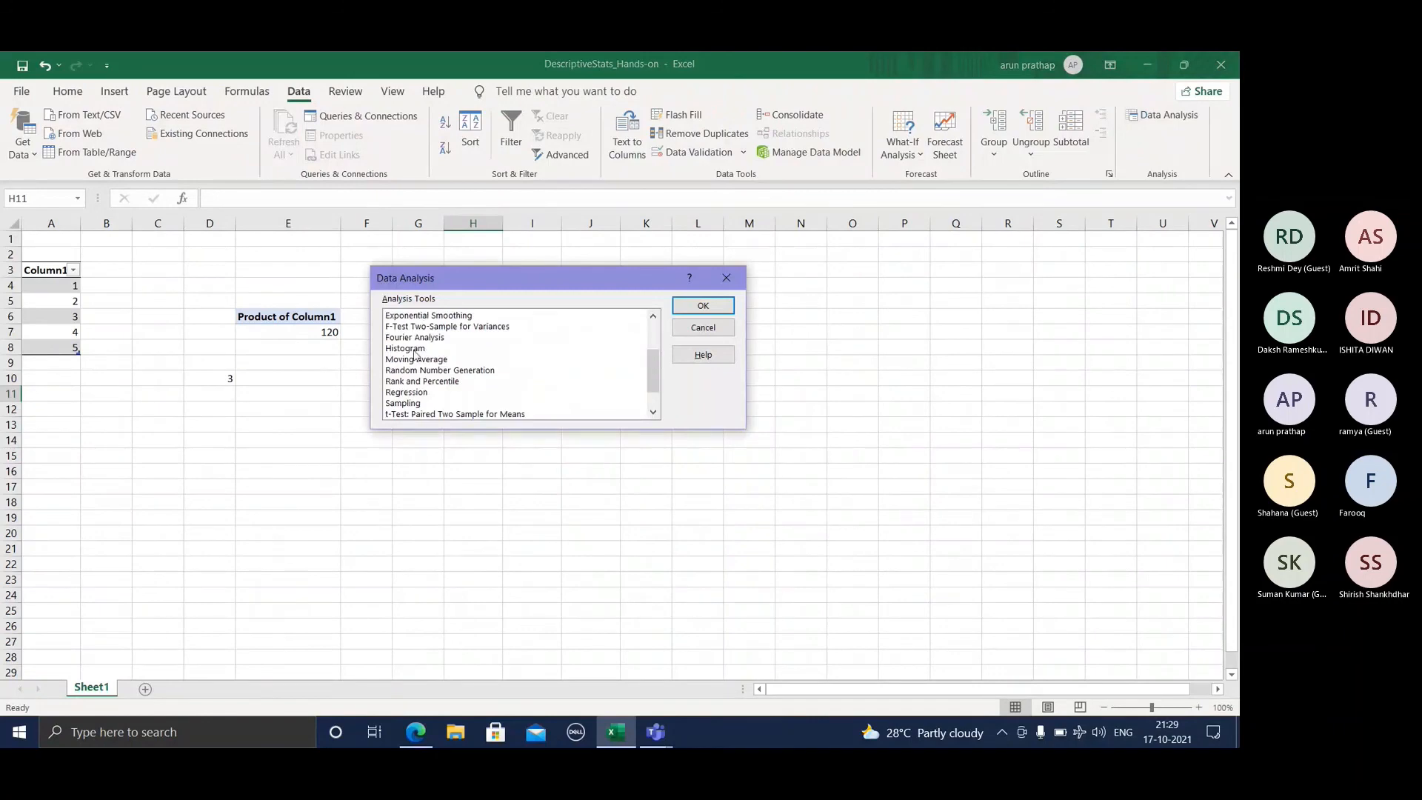
click(442, 414)
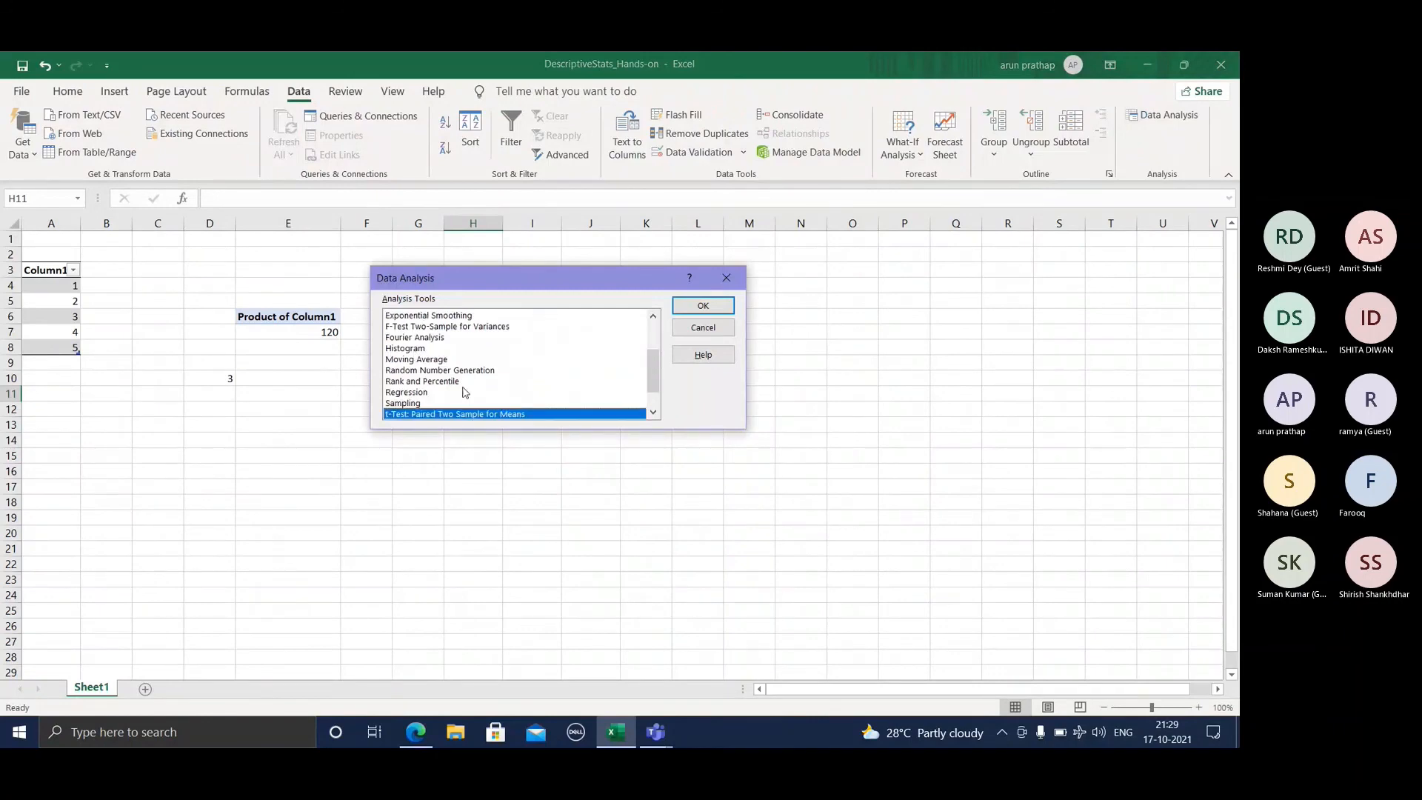
scroll(464, 392, up, 2)
click(427, 337)
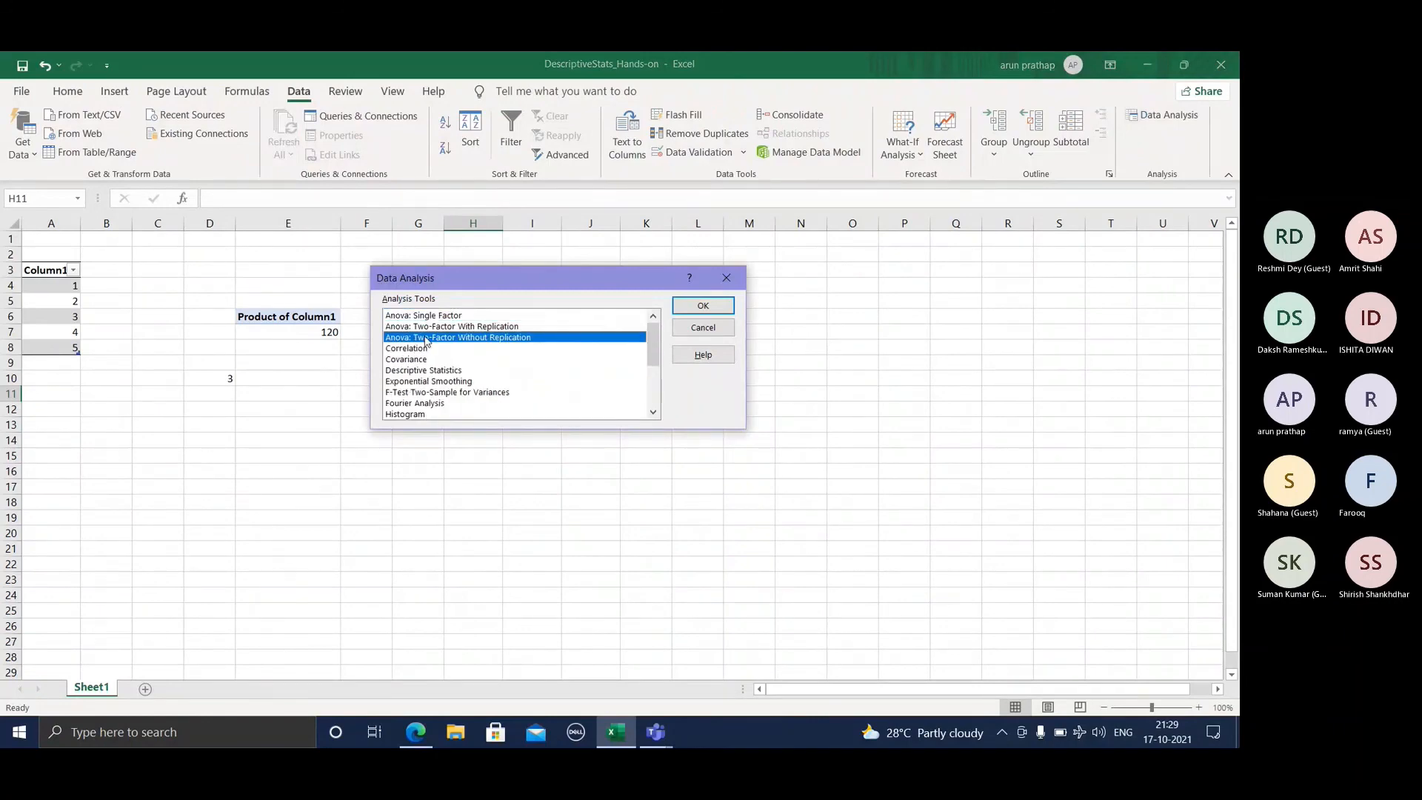
click(428, 348)
scroll(433, 388, down, 3)
click(434, 403)
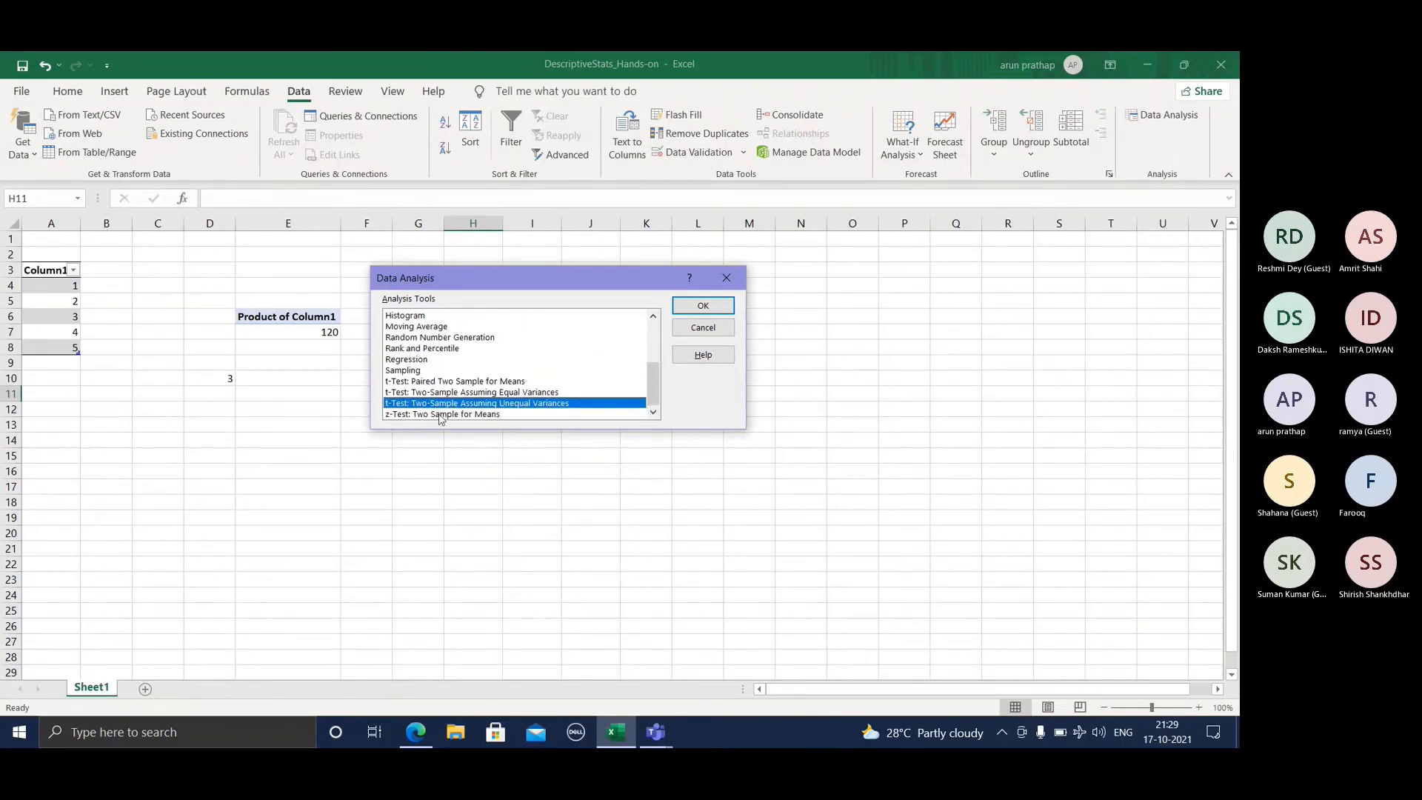
click(432, 393)
click(427, 381)
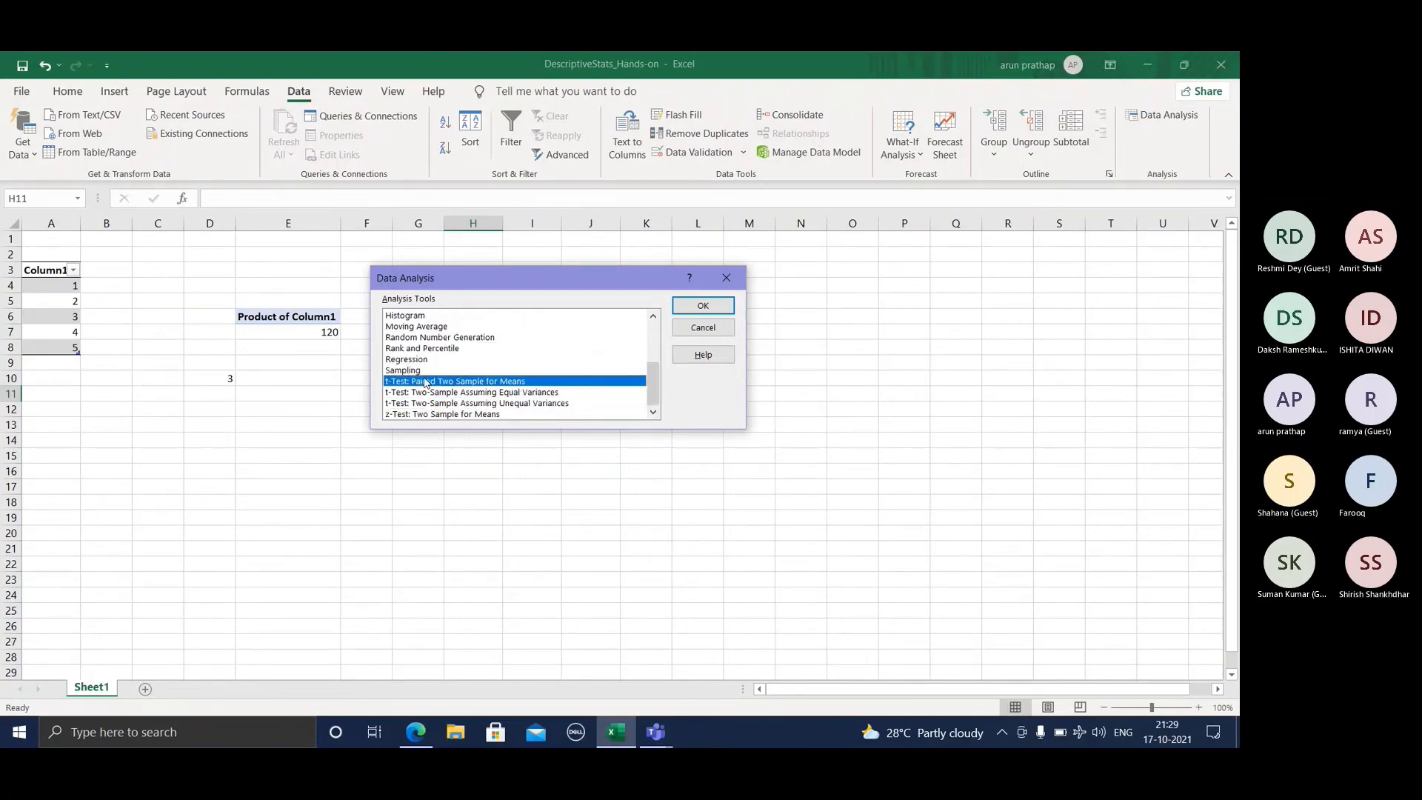
click(428, 337)
scroll(429, 363, up, 1)
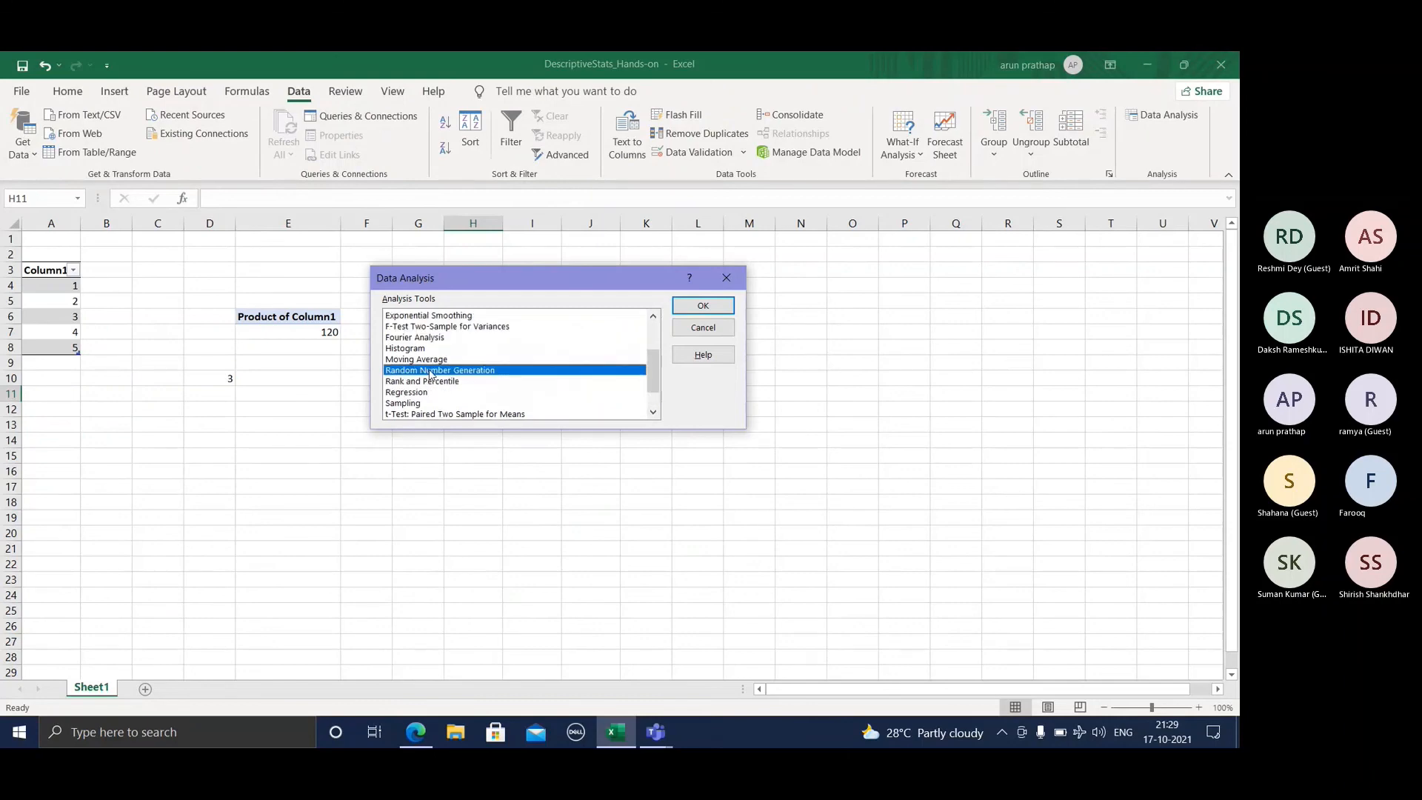
scroll(428, 367, up, 2)
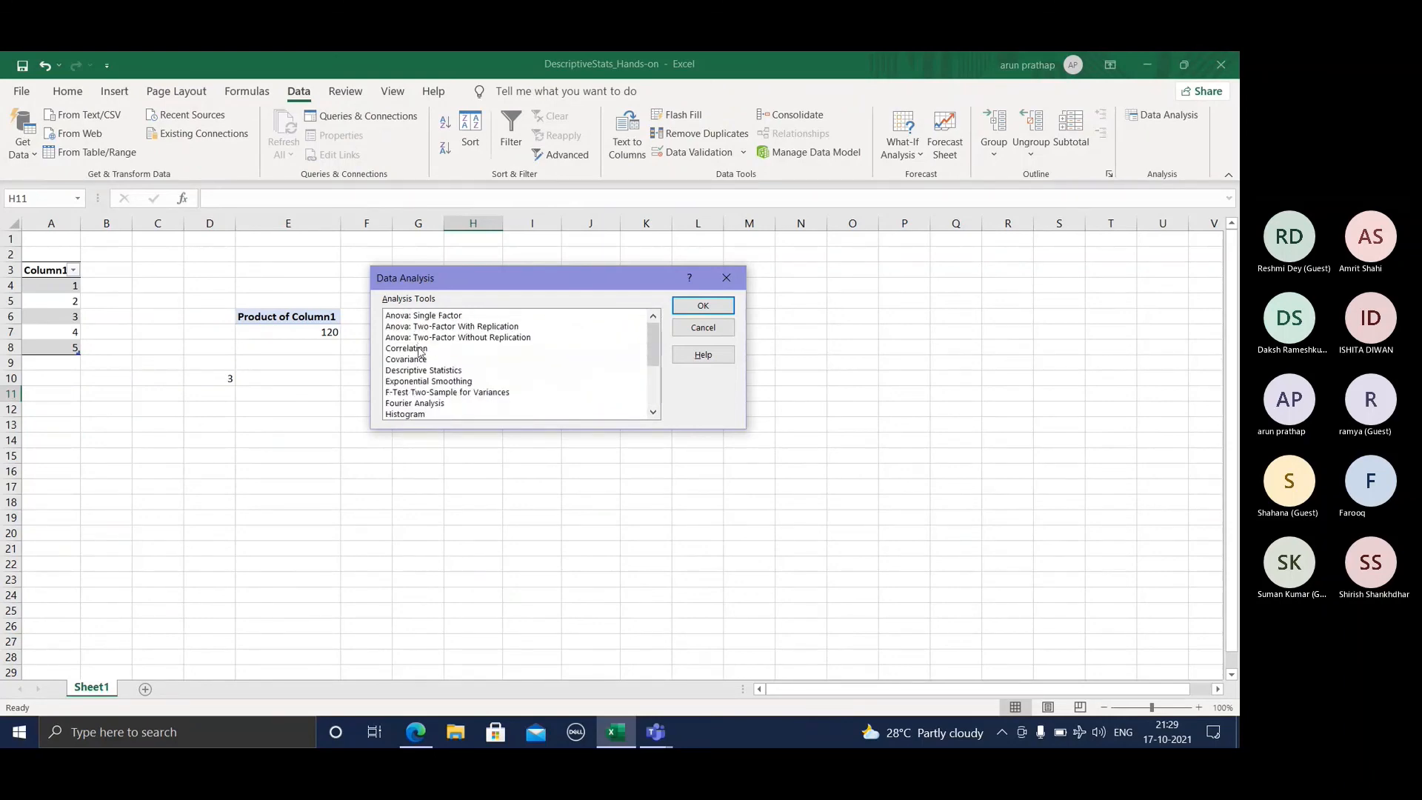
click(419, 351)
click(463, 370)
scroll(467, 381, down, 1)
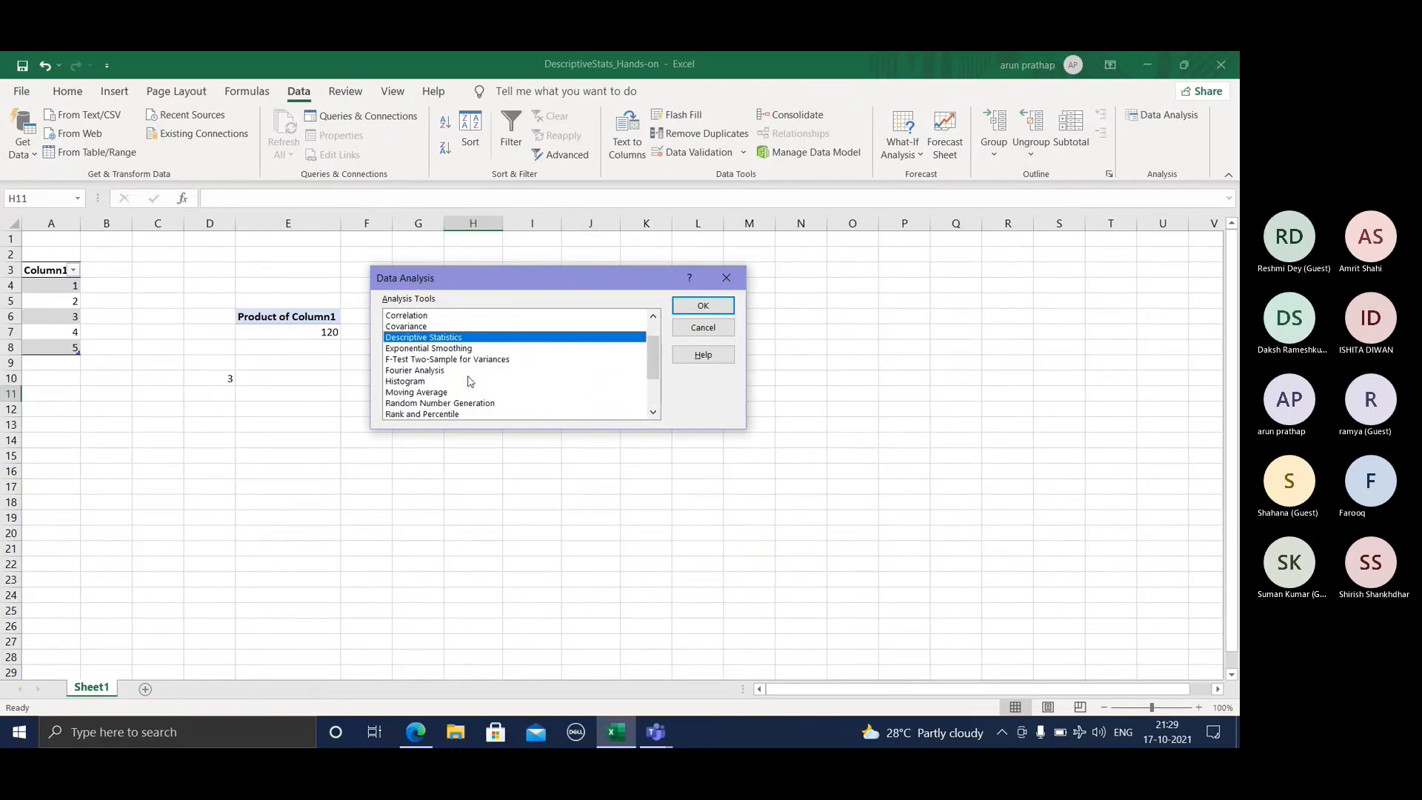
click(423, 360)
click(423, 372)
click(428, 381)
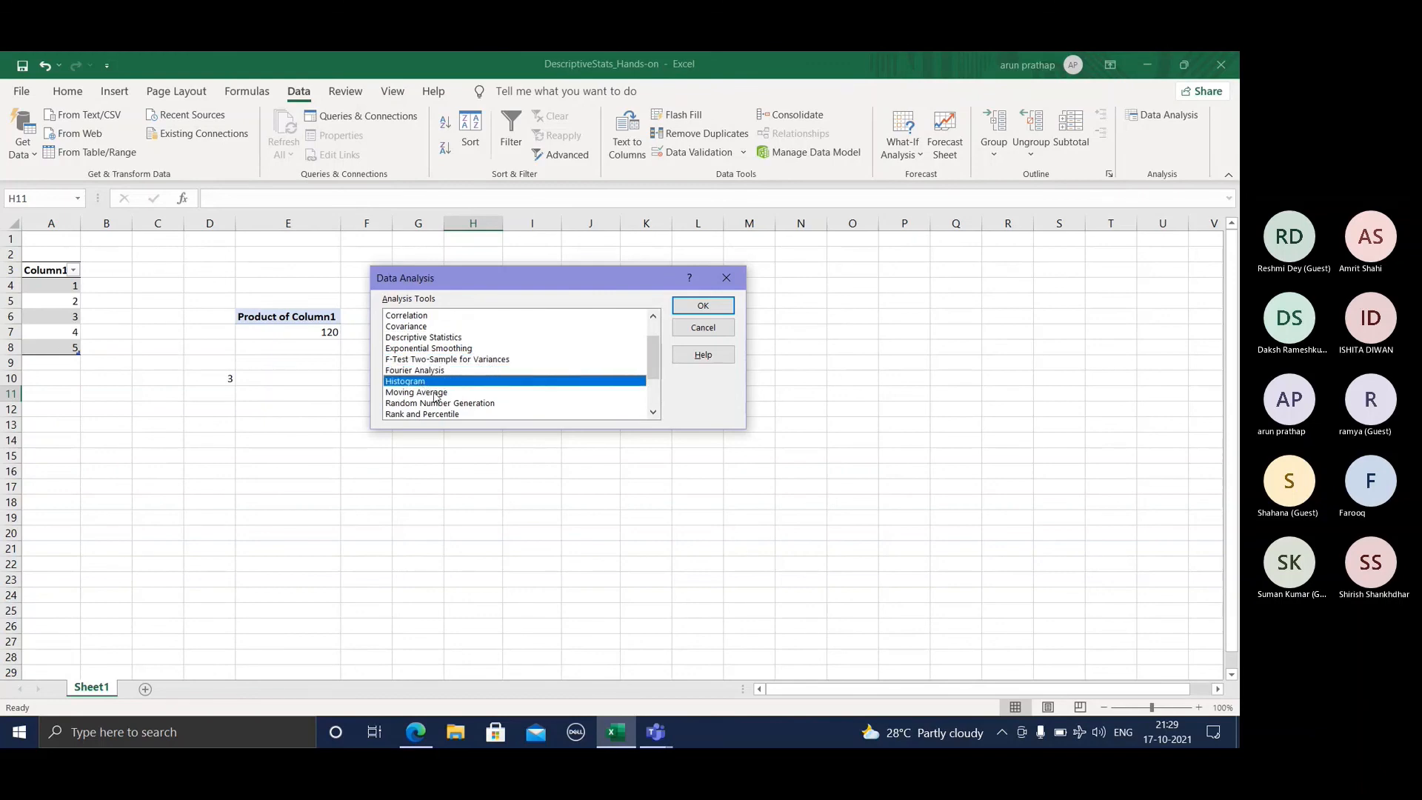
click(436, 393)
click(445, 404)
scroll(460, 386, down, 1)
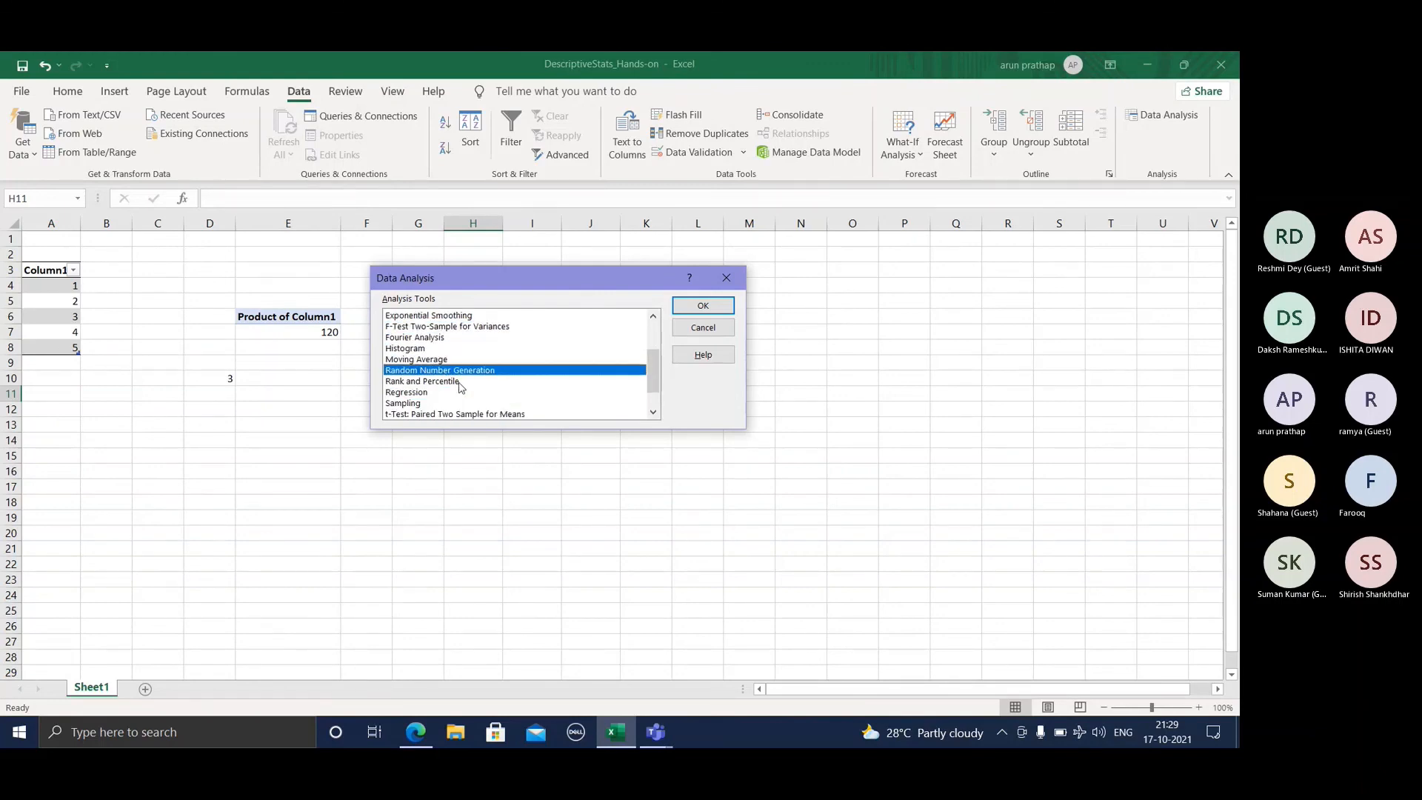
click(453, 382)
click(419, 393)
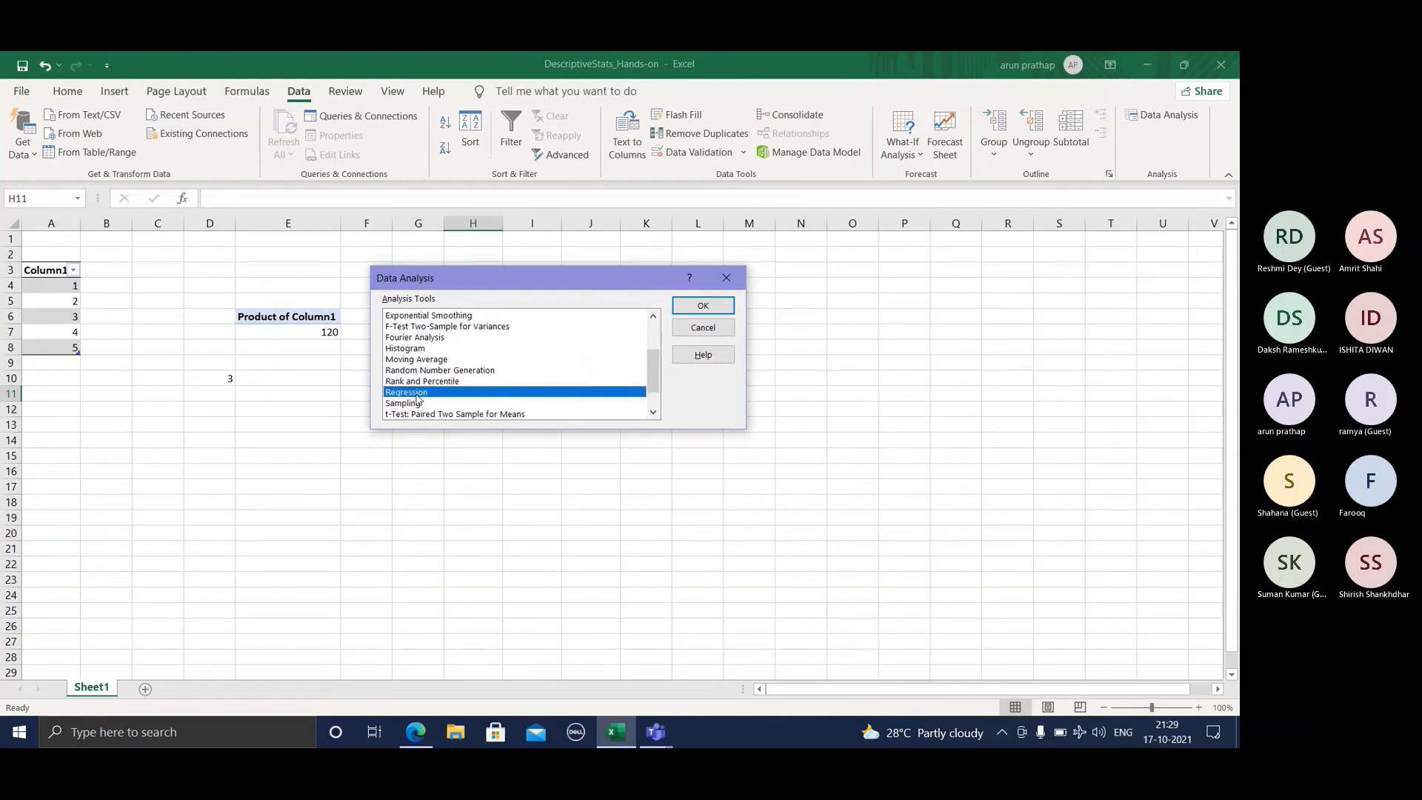
click(418, 402)
scroll(454, 397, down, 1)
click(441, 382)
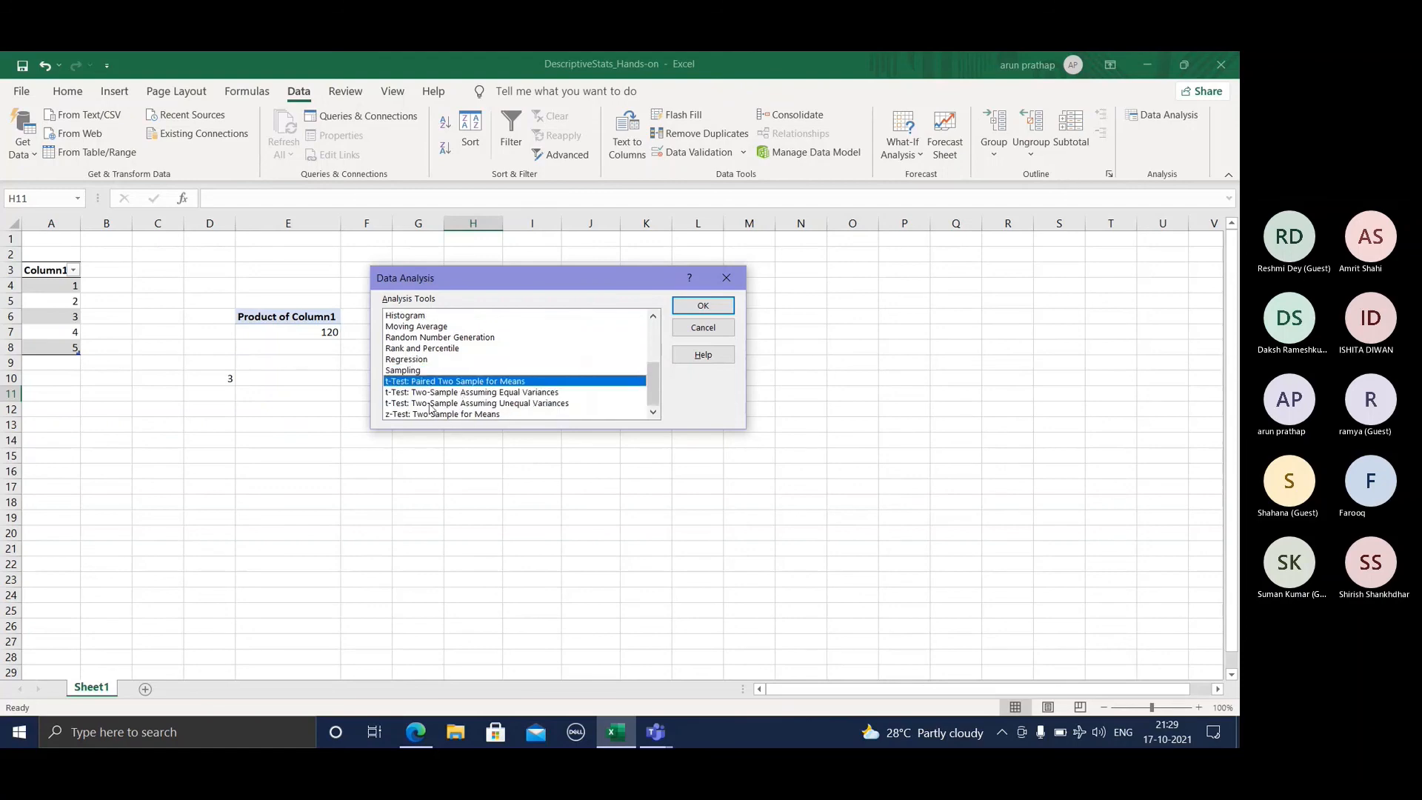
click(428, 404)
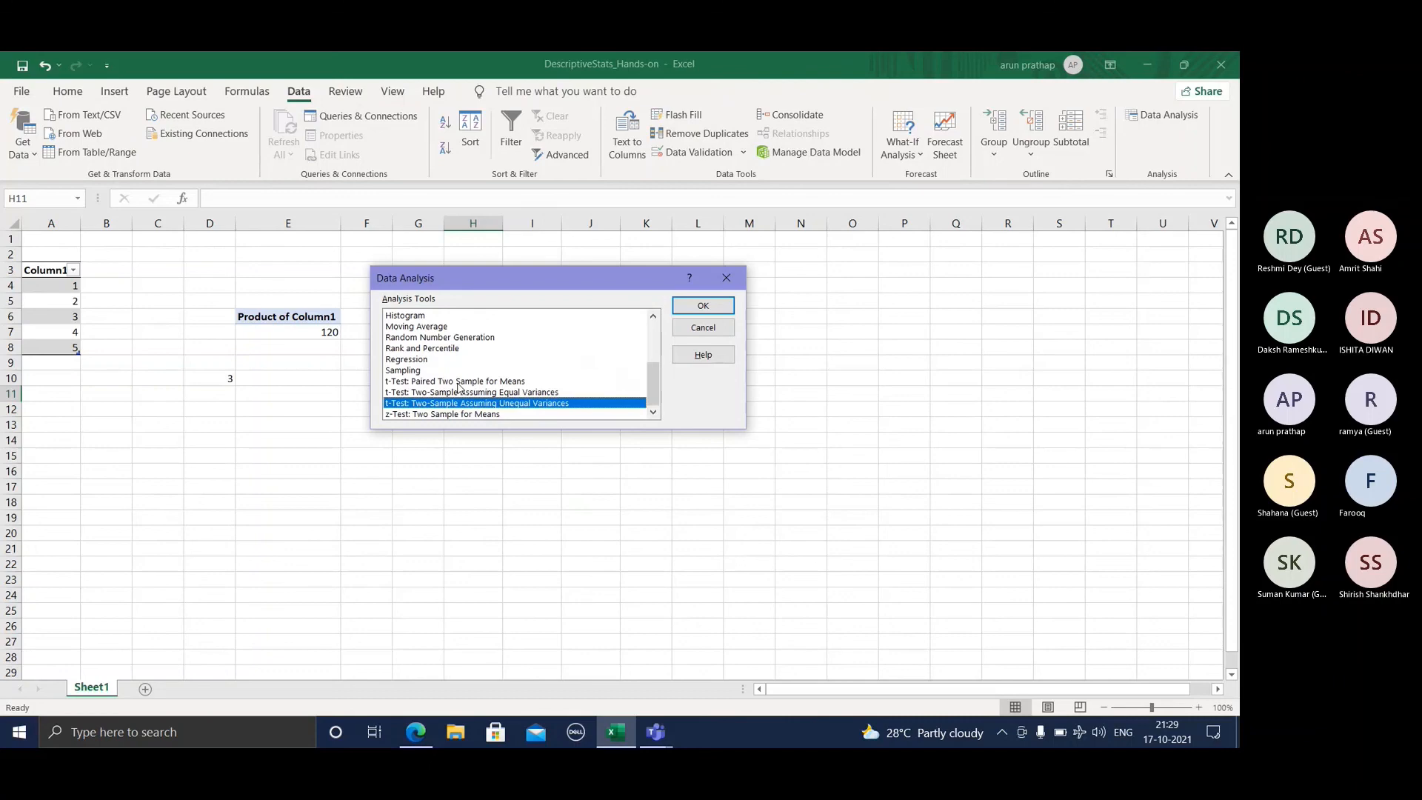
scroll(459, 384, up, 2)
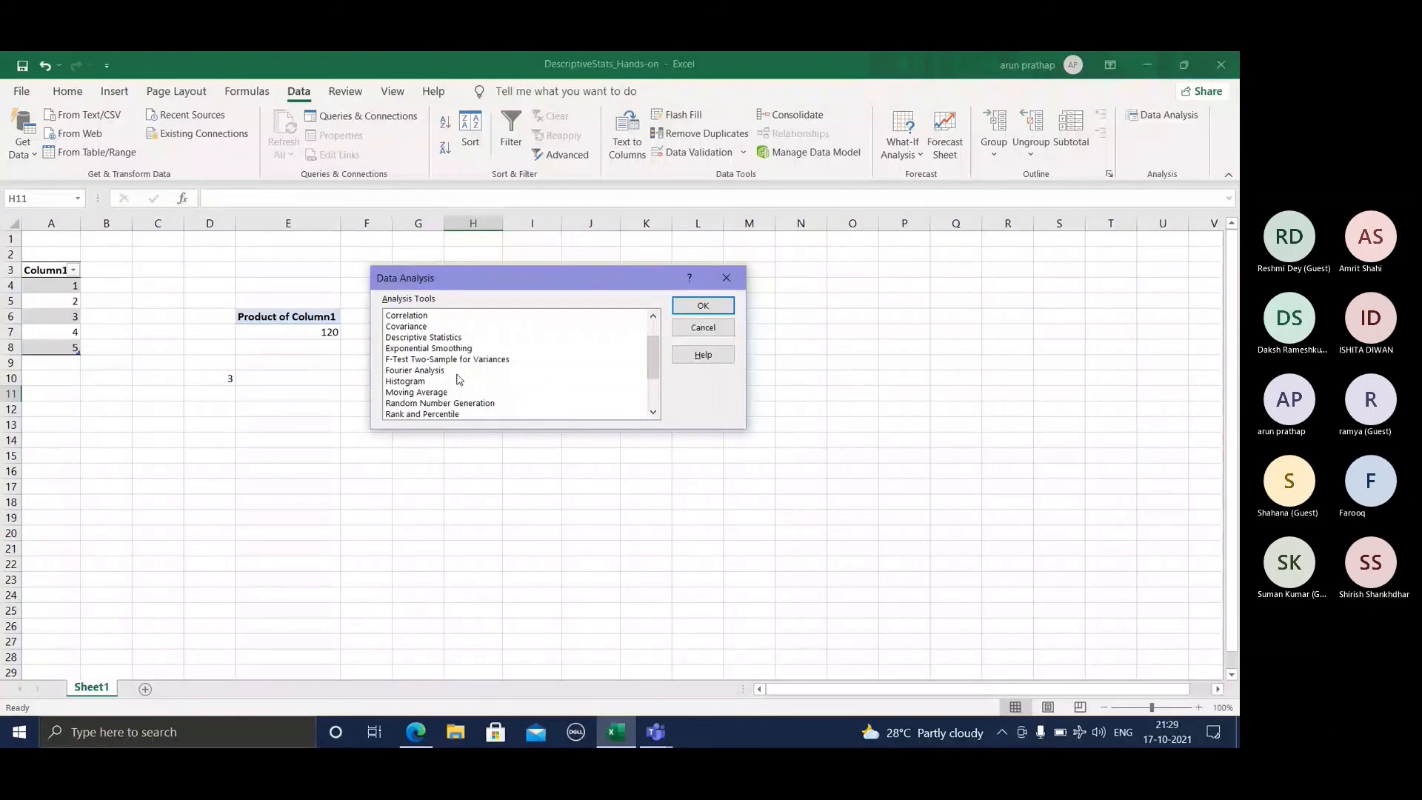
Step: Set up a Descriptive Statistics analysis with input range A4:A8 grouped by columns and output range D4:I29
click(421, 339)
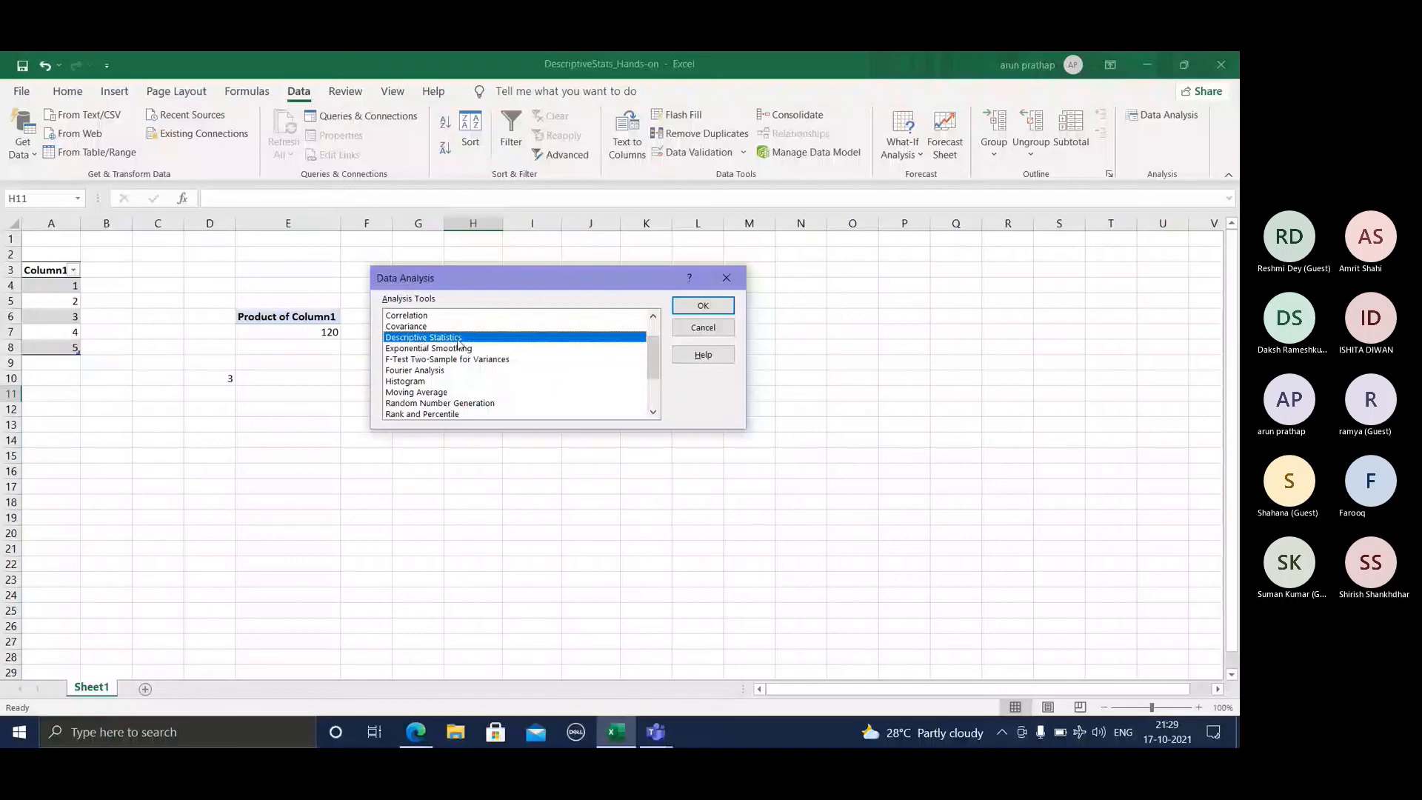
click(703, 308)
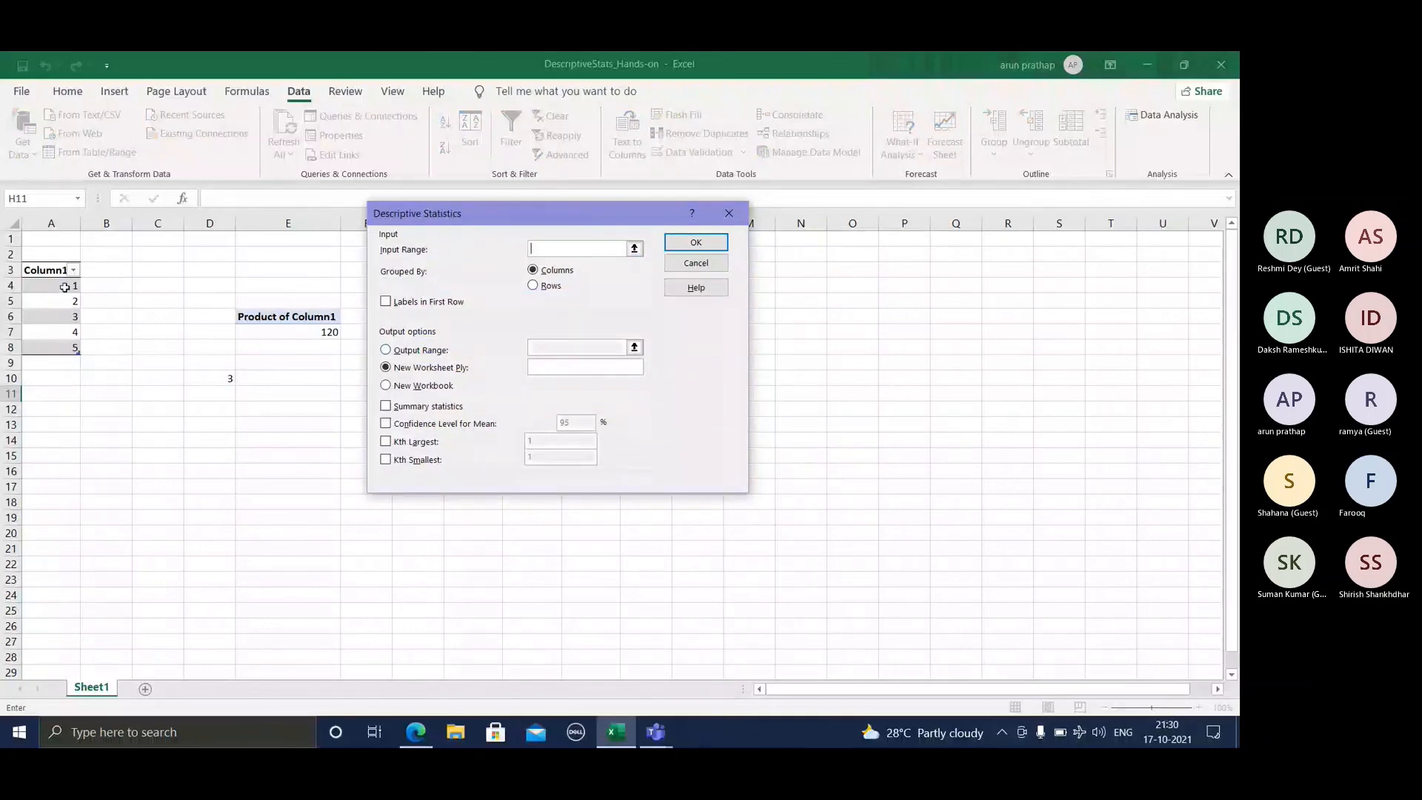
drag(65, 286, 70, 346)
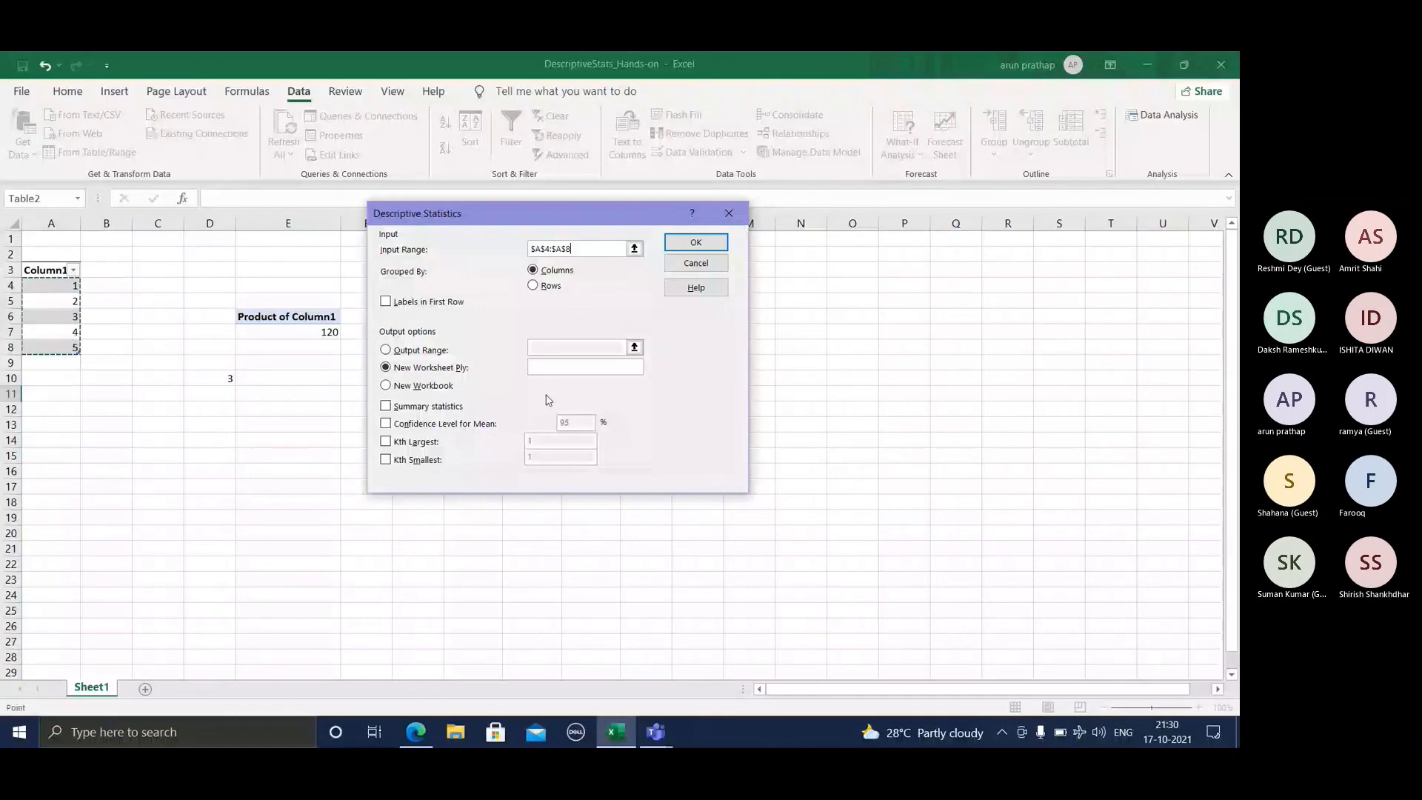
click(420, 349)
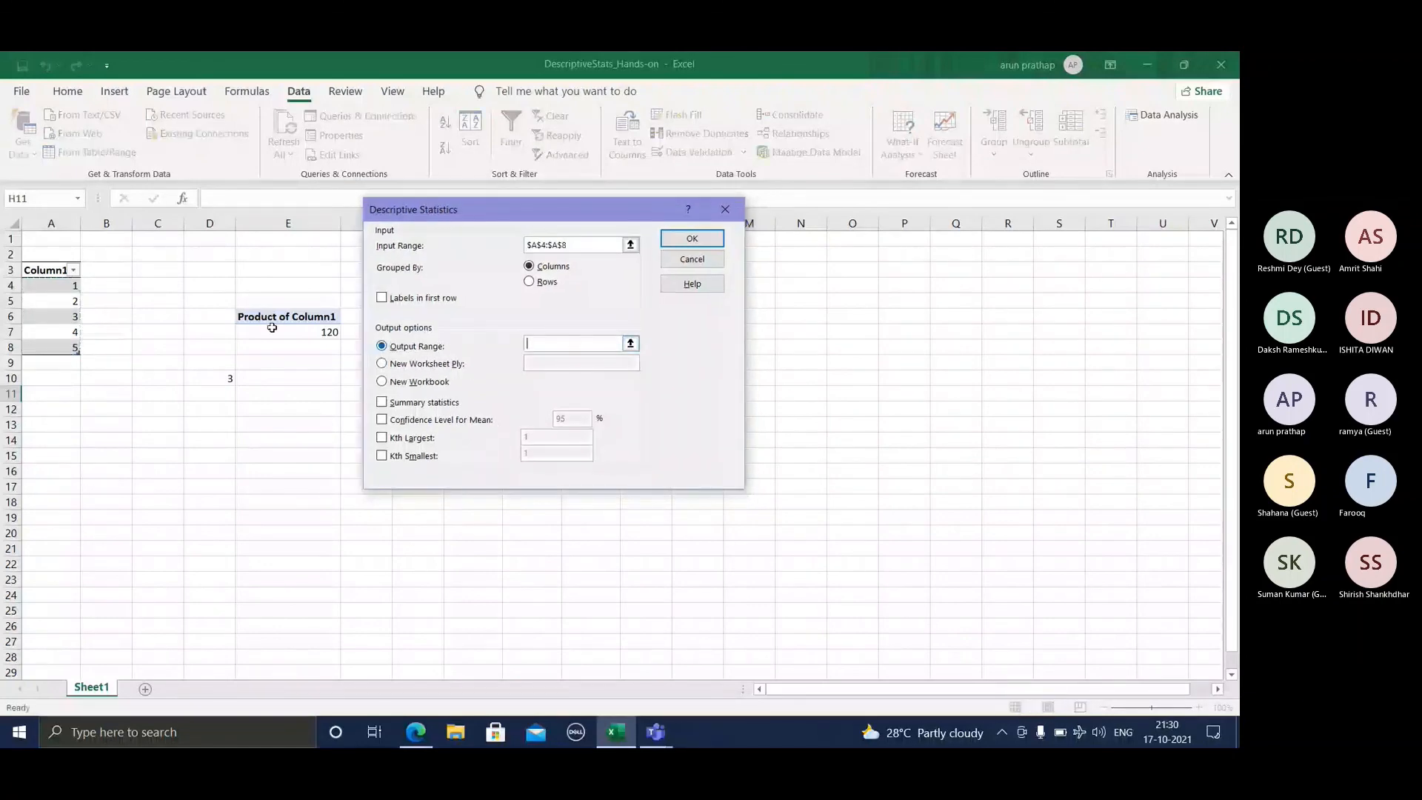
drag(196, 286, 531, 667)
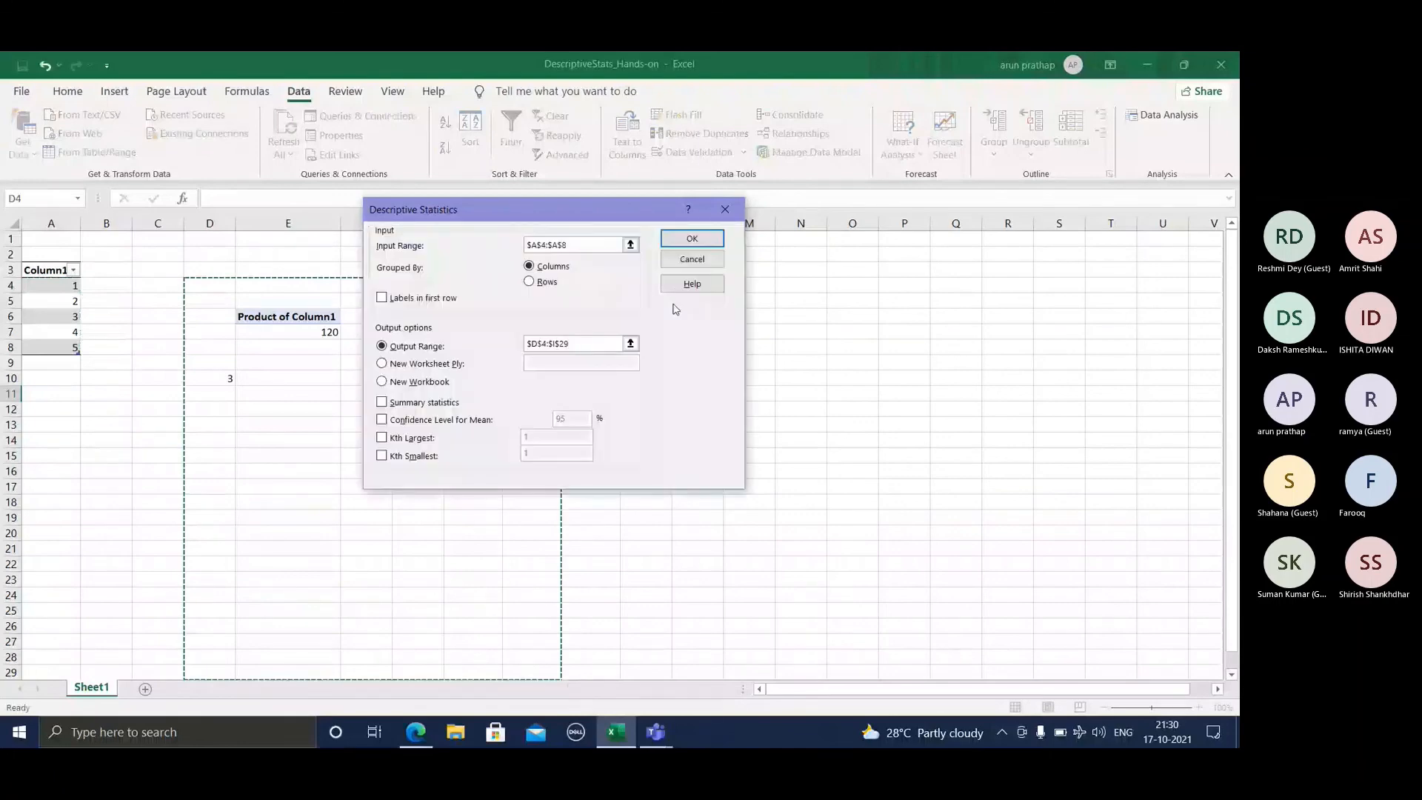
Step: Generate the report with Summary statistics included, allowing existing data to be overwritten, and fit column D's width to its labels
click(689, 238)
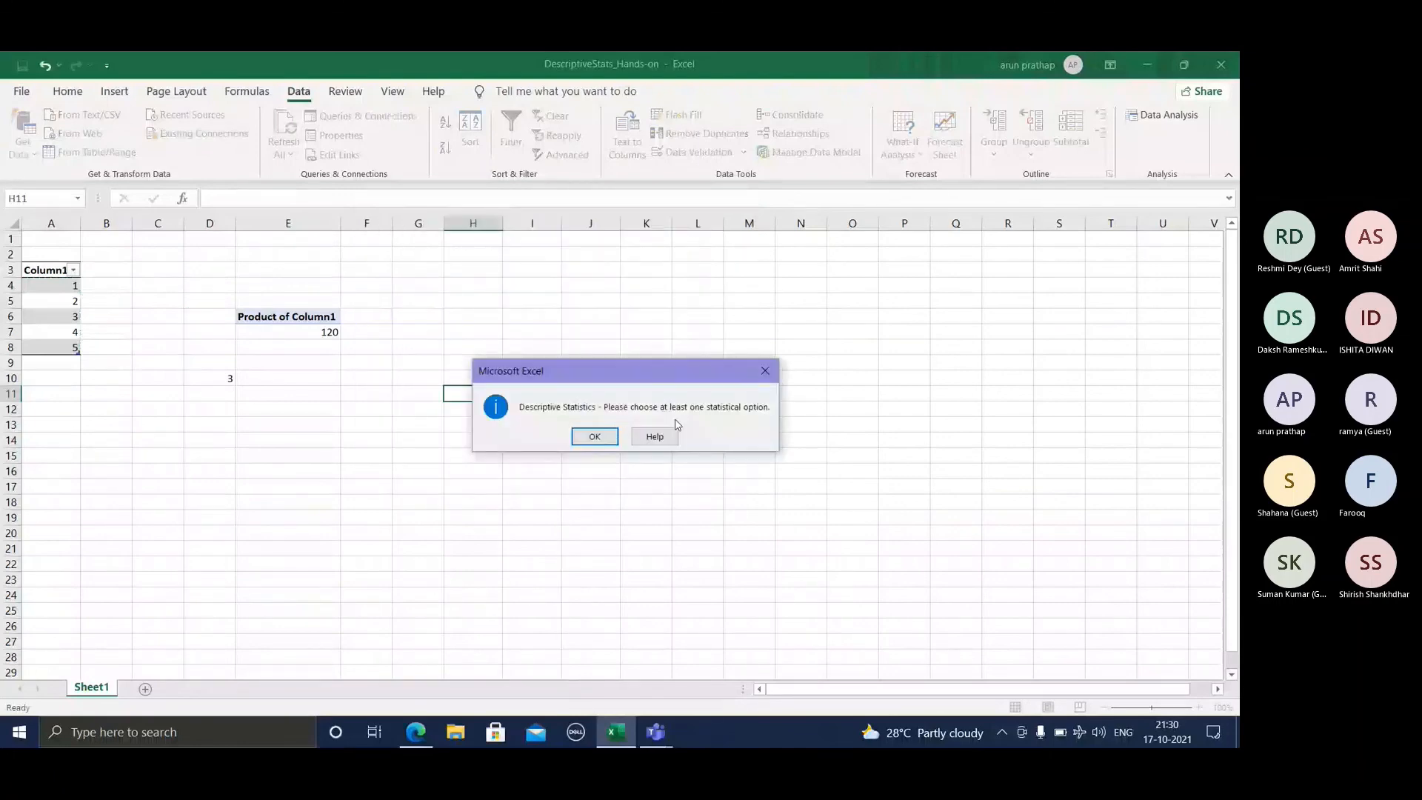
click(596, 439)
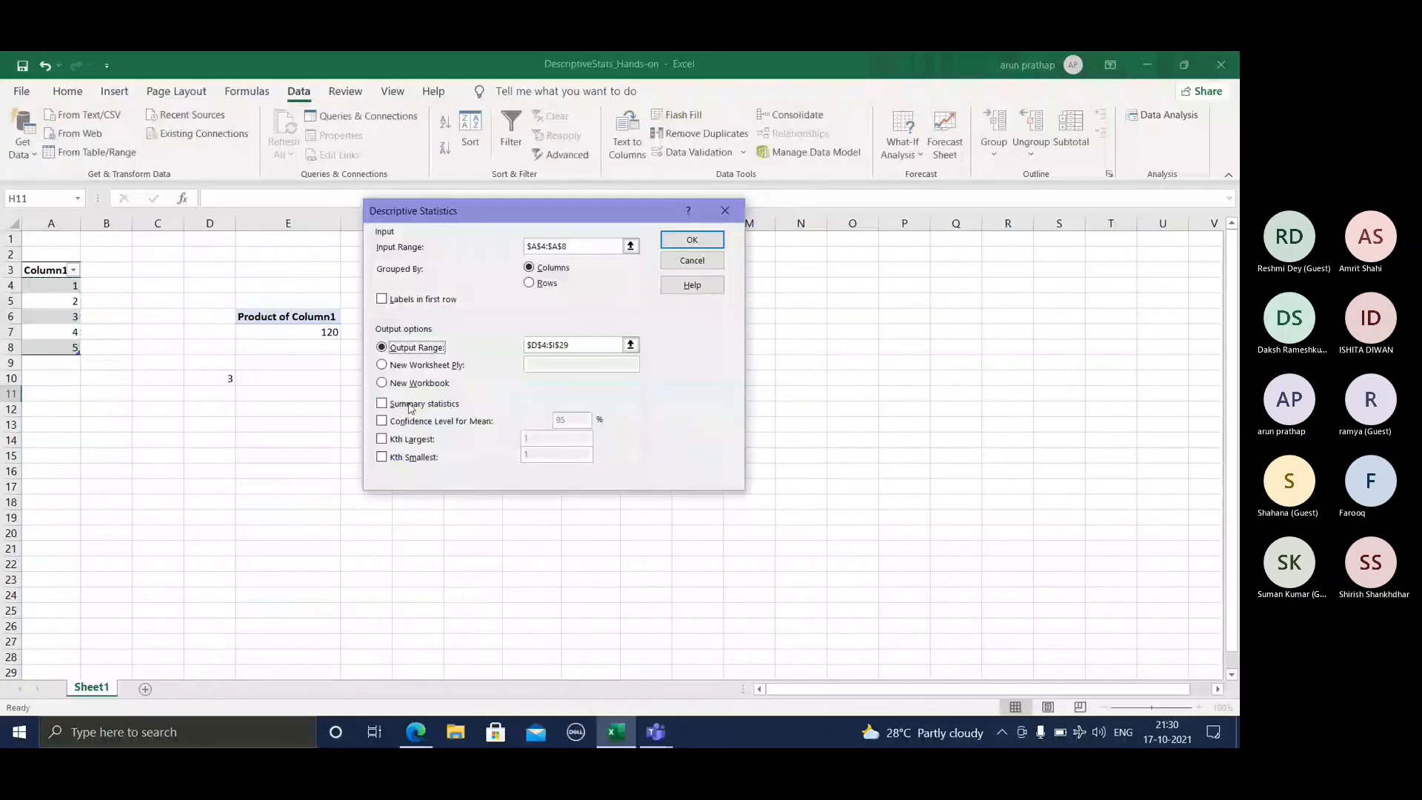
click(408, 405)
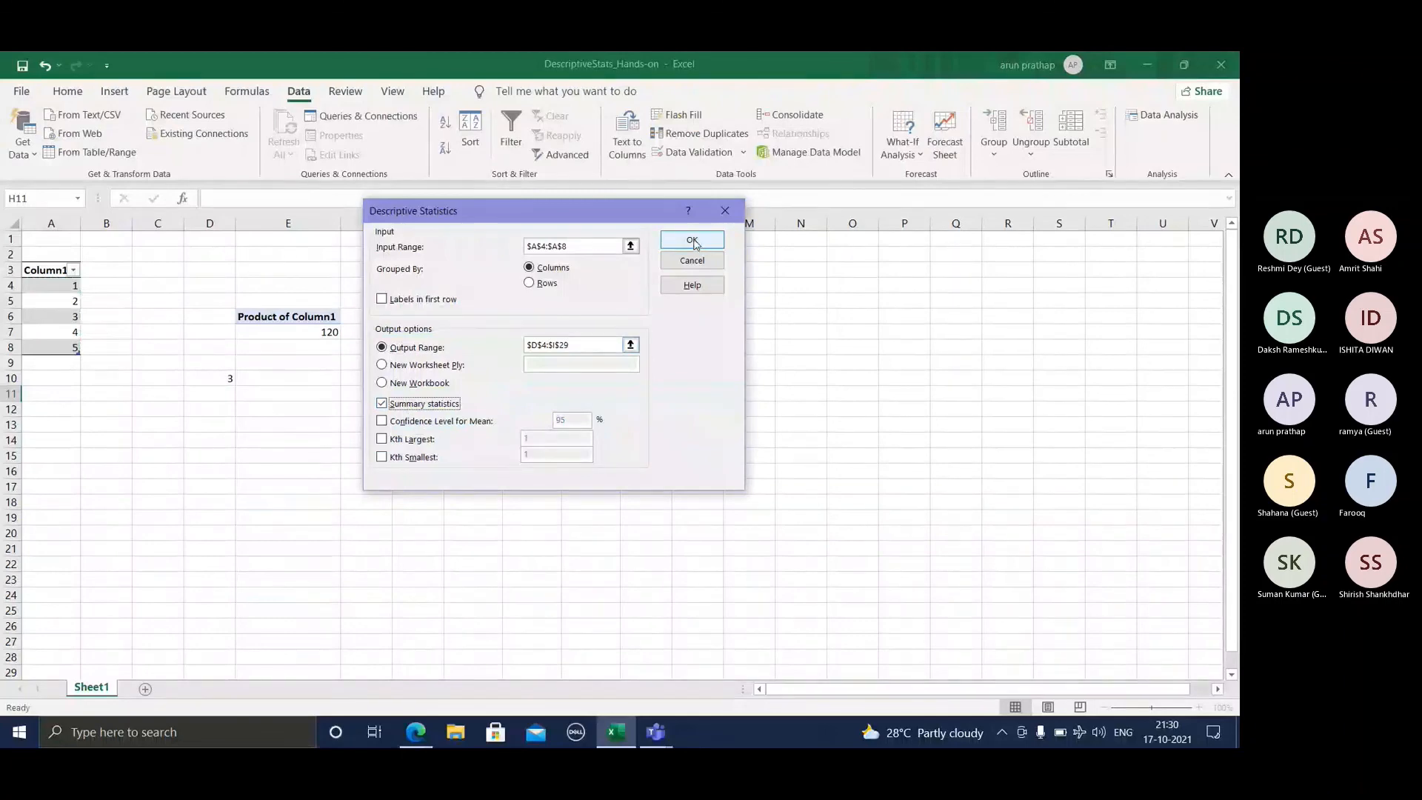
click(693, 243)
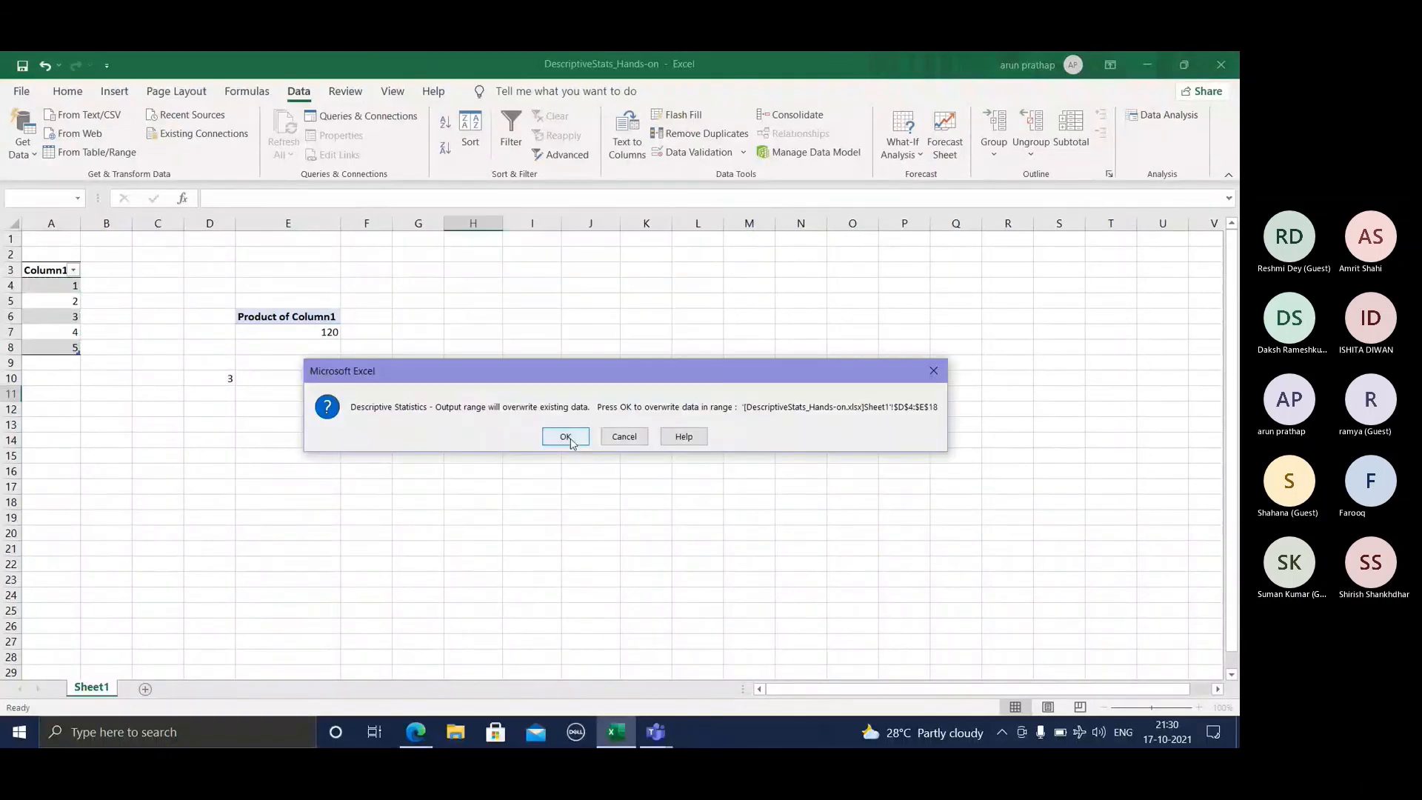
click(570, 438)
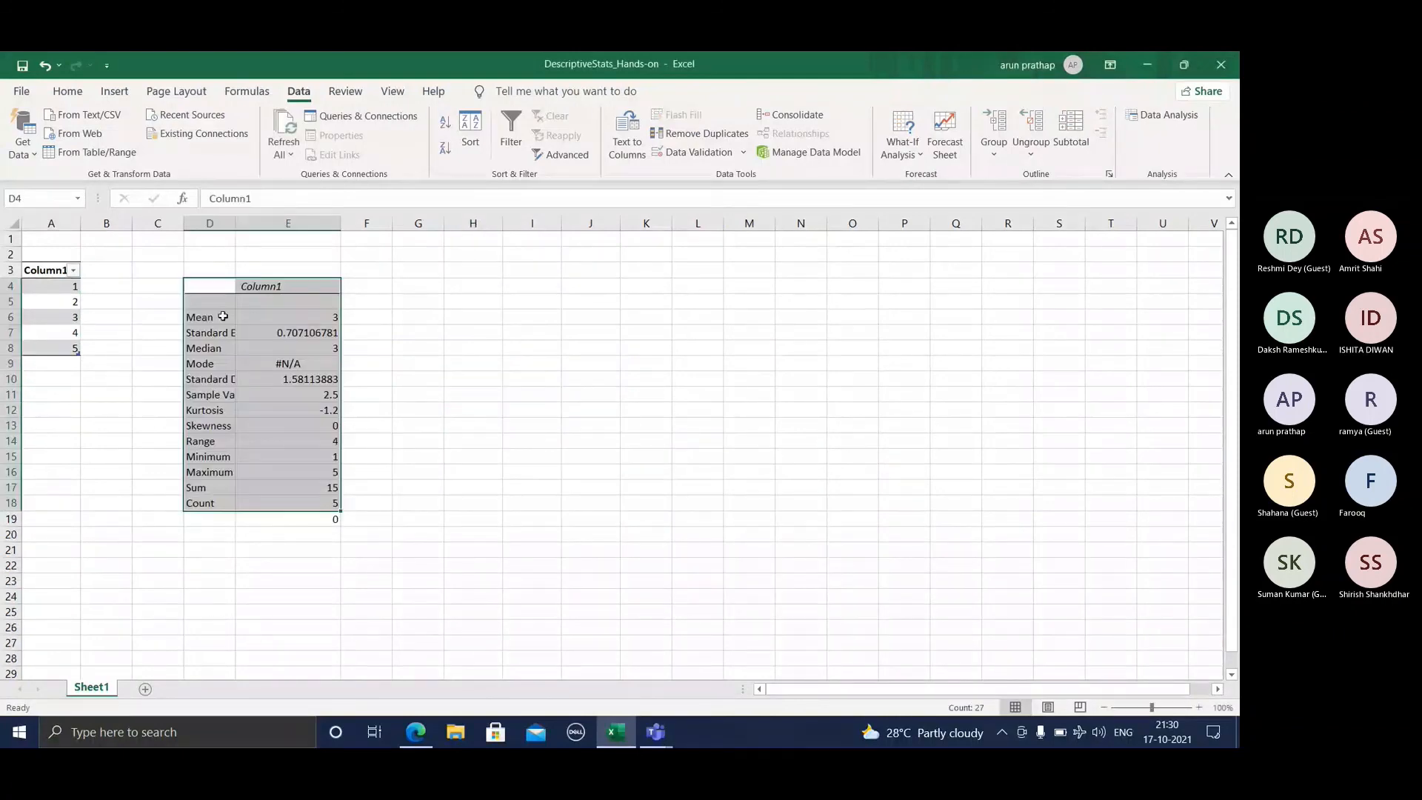
double_click(234, 220)
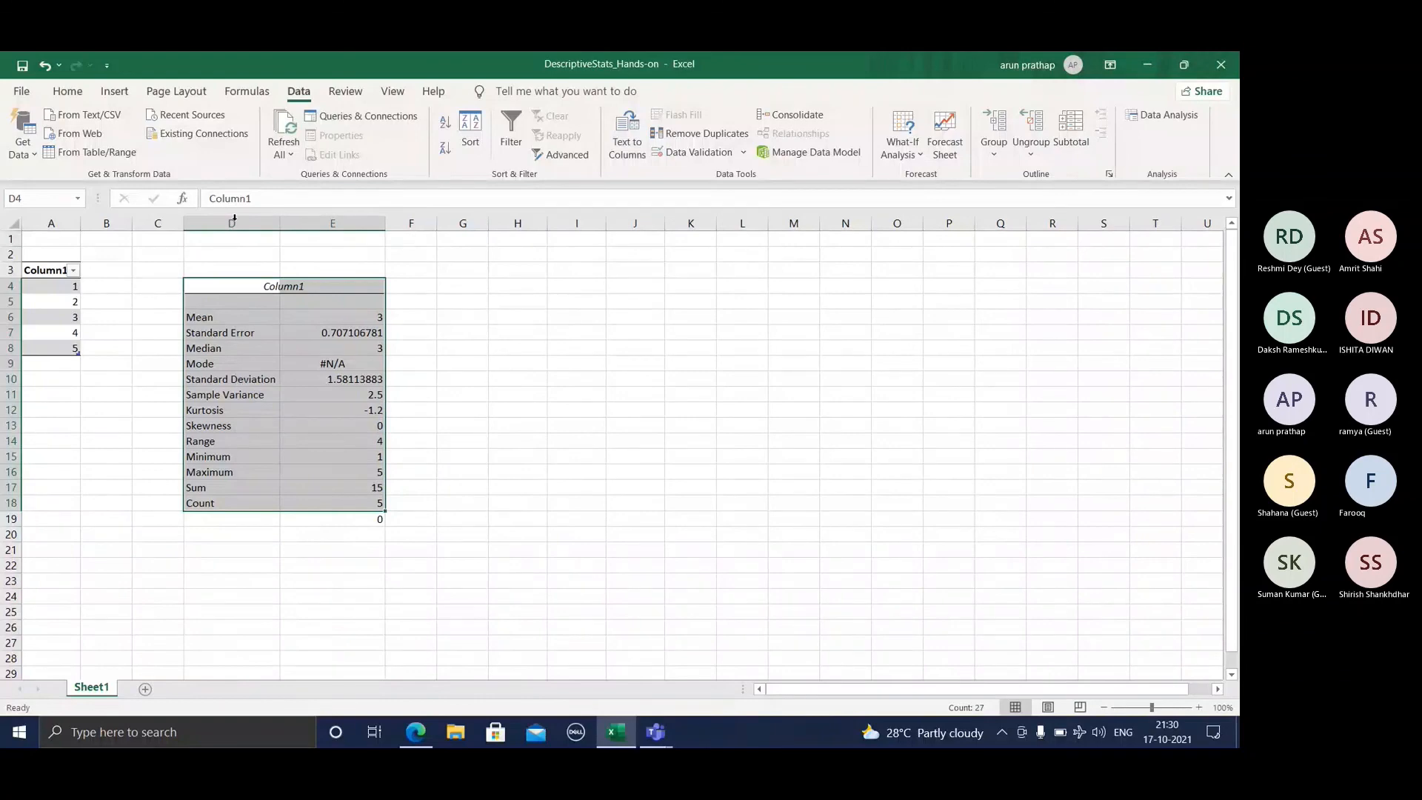
click(244, 332)
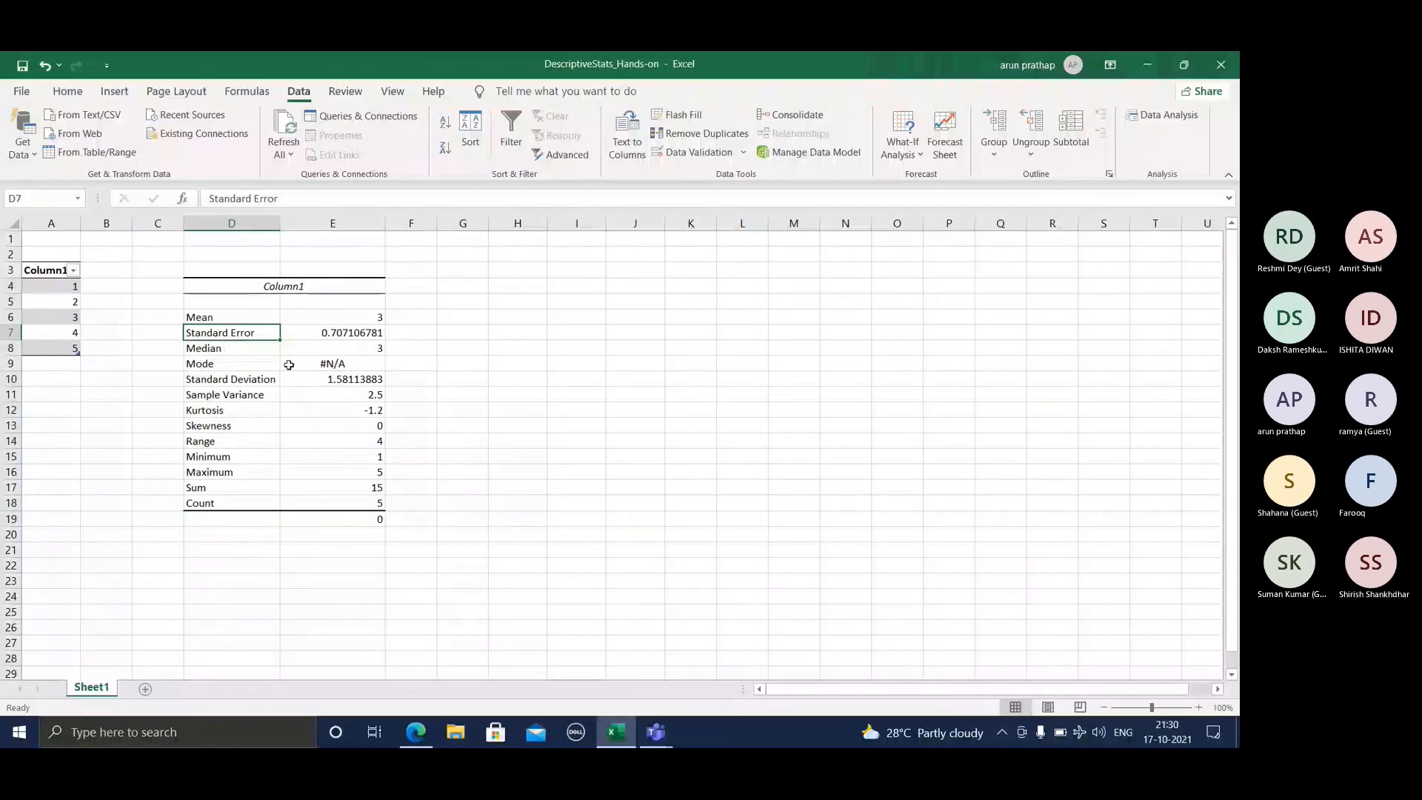
Step: Clear the worksheet's contents, removing both the Column1 number list and the Descriptive Statistics report
click(474, 575)
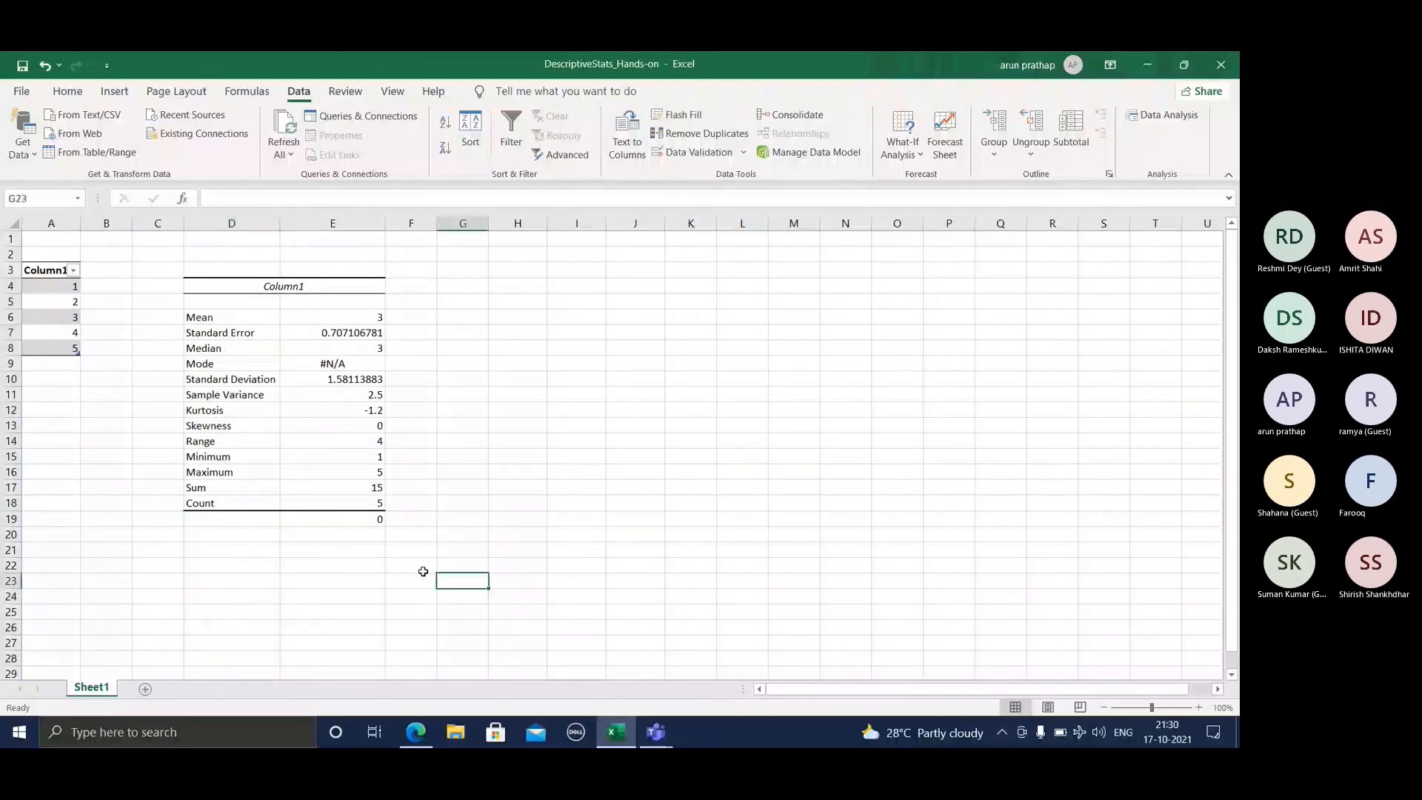
shift+click(54, 254)
key(Delete)
Step: Enter the numbers 1, 2, 3, 4 and 5 in cells A5 through A9
click(60, 299)
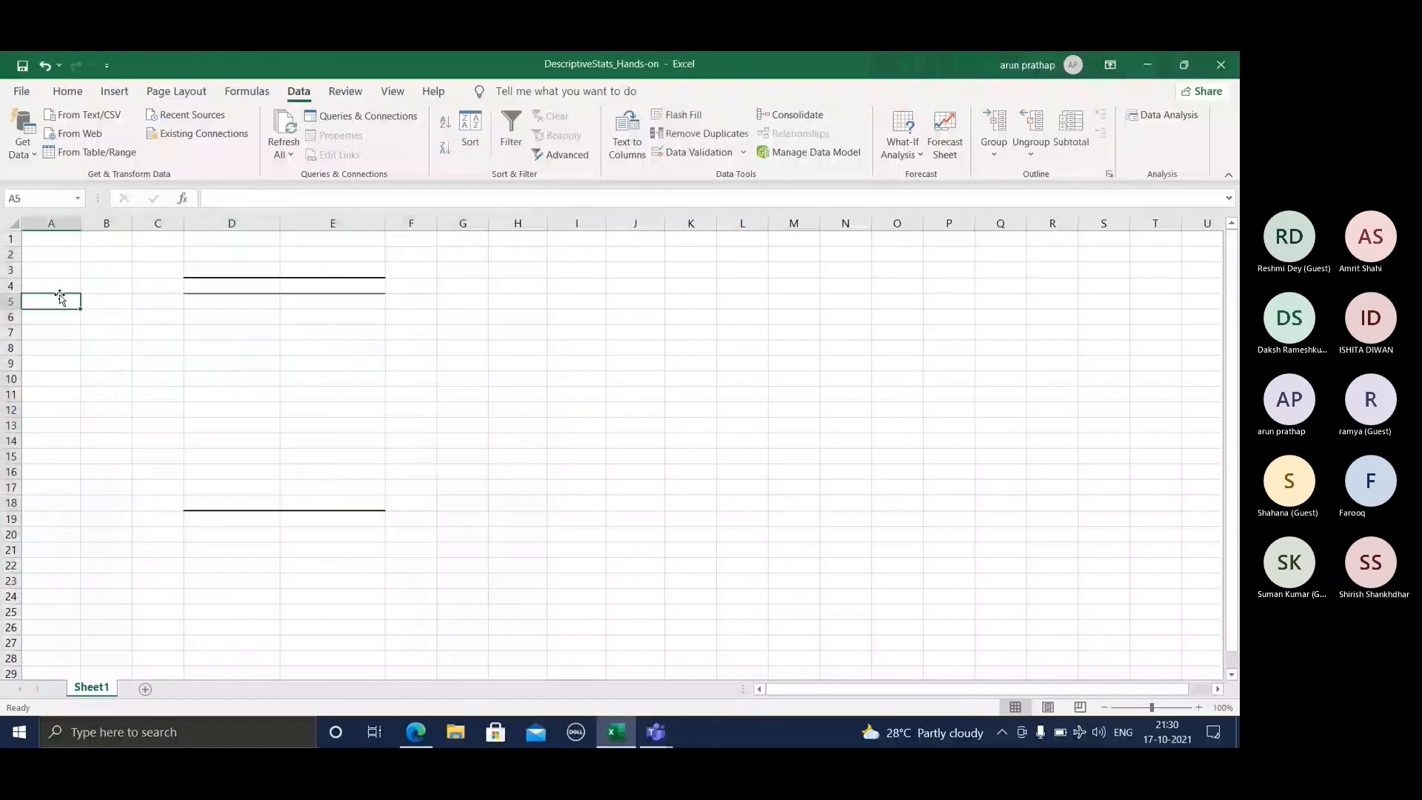
text(1)
key(Return)
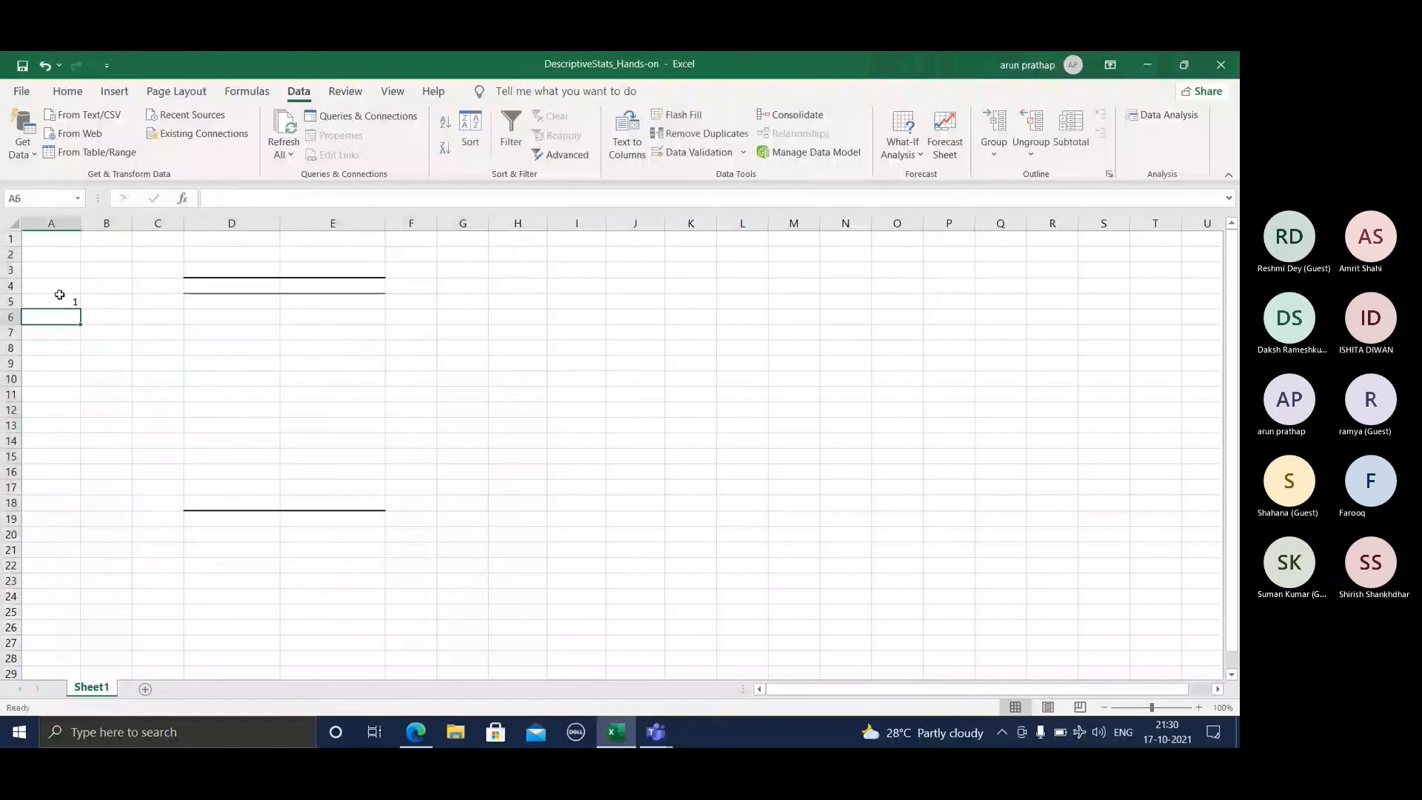
text(2)
key(Return)
text(3)
key(Return)
text(4)
key(Return)
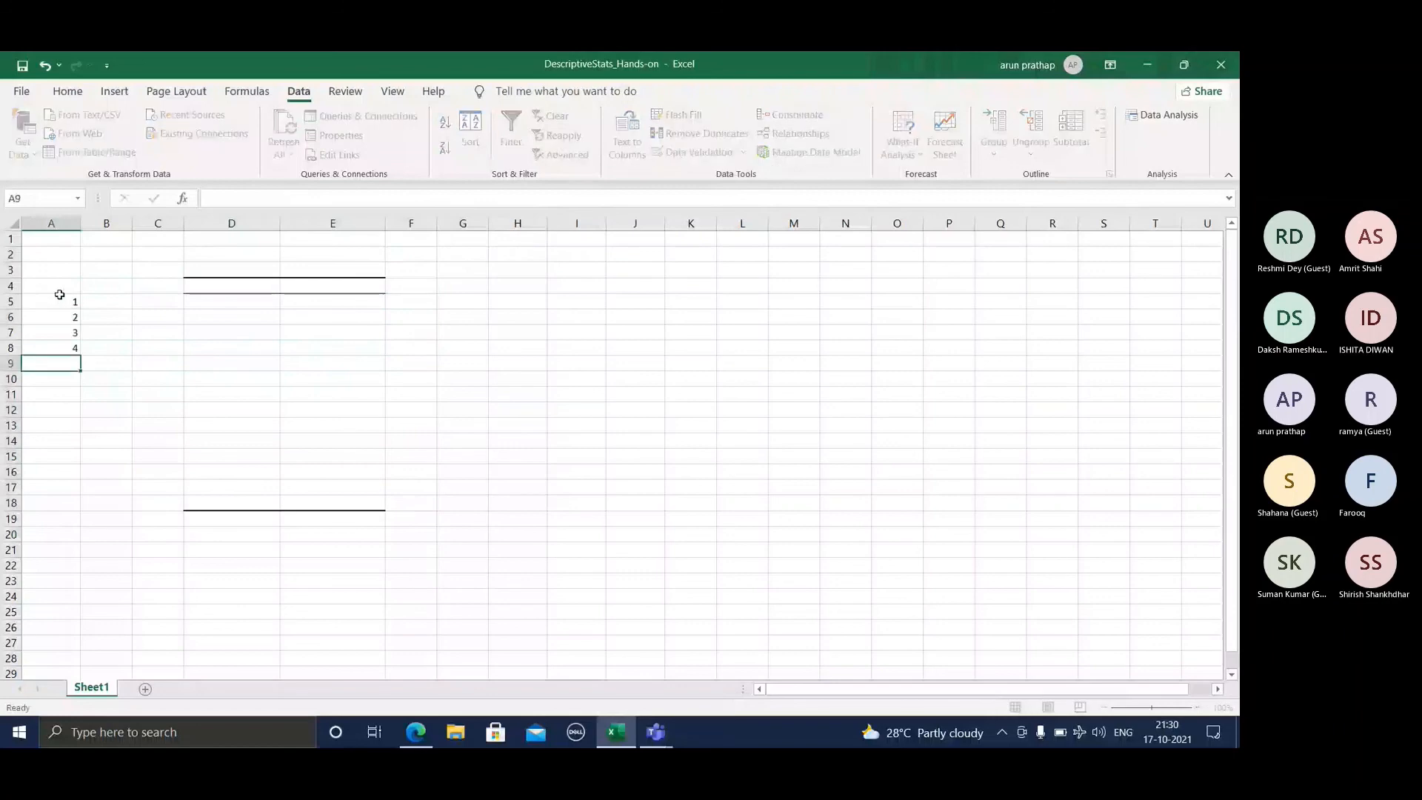
text(5)
key(Return)
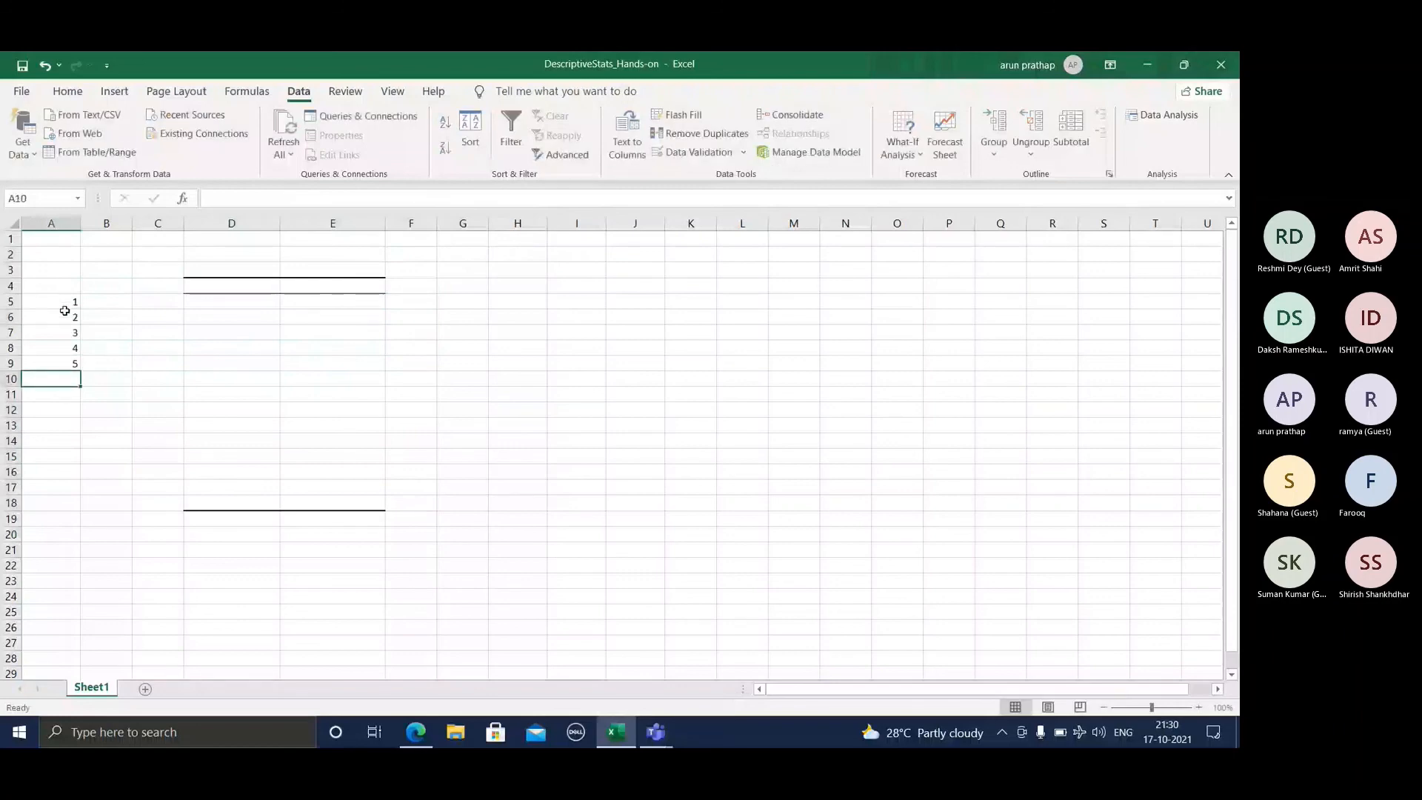
Step: Run Descriptive Statistics with Summary statistics, using input range A4:A8 grouped by columns and output range D4:I29
click(63, 302)
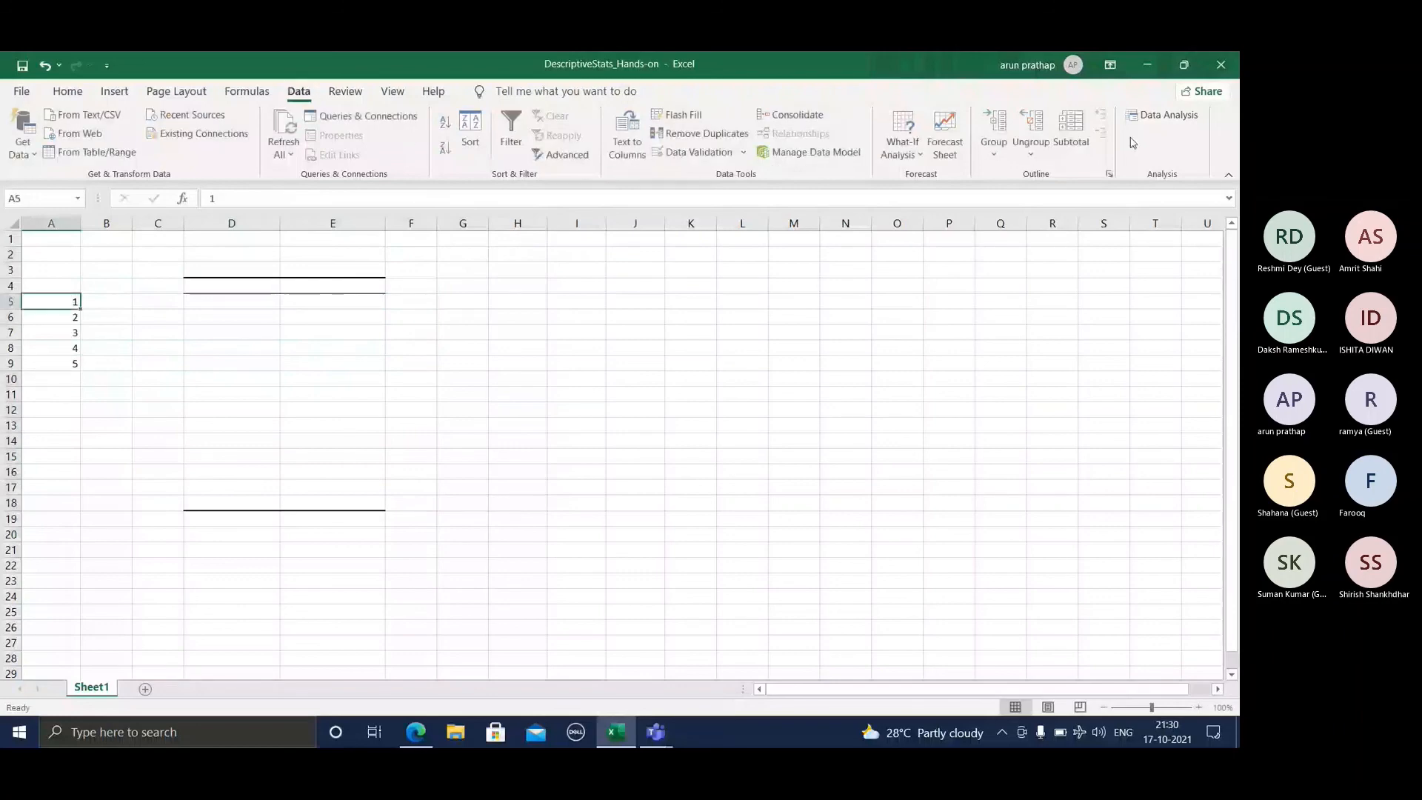
click(1152, 123)
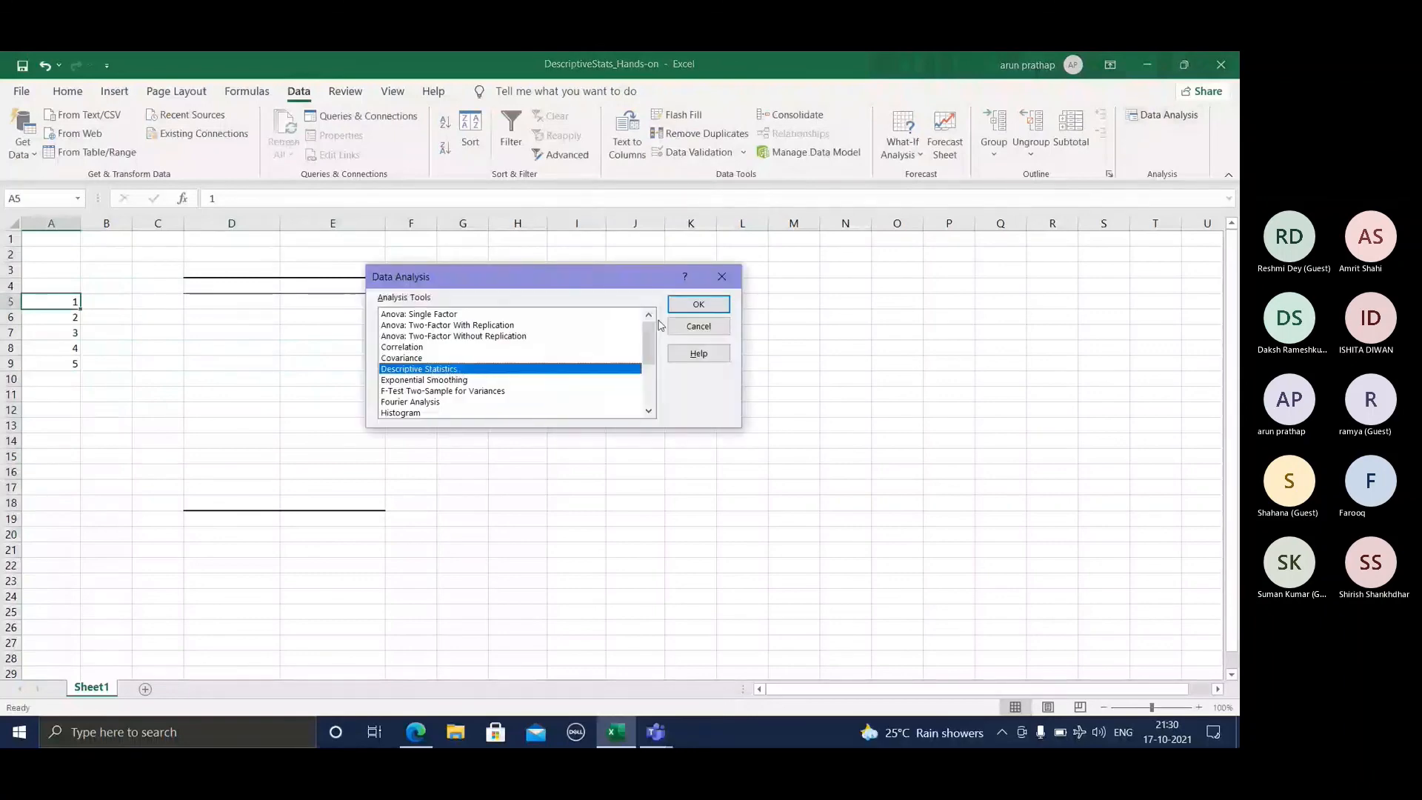
click(694, 306)
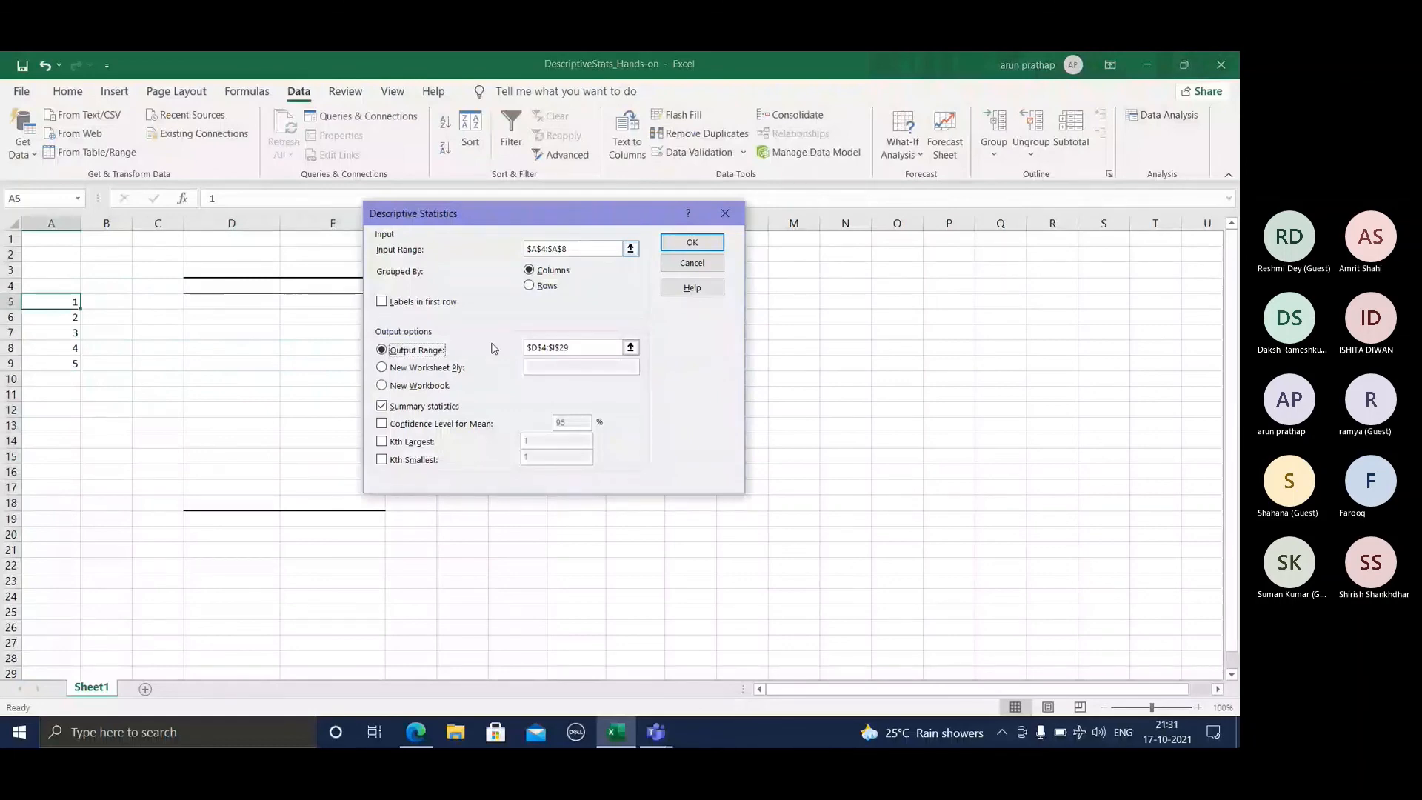
click(690, 245)
click(417, 361)
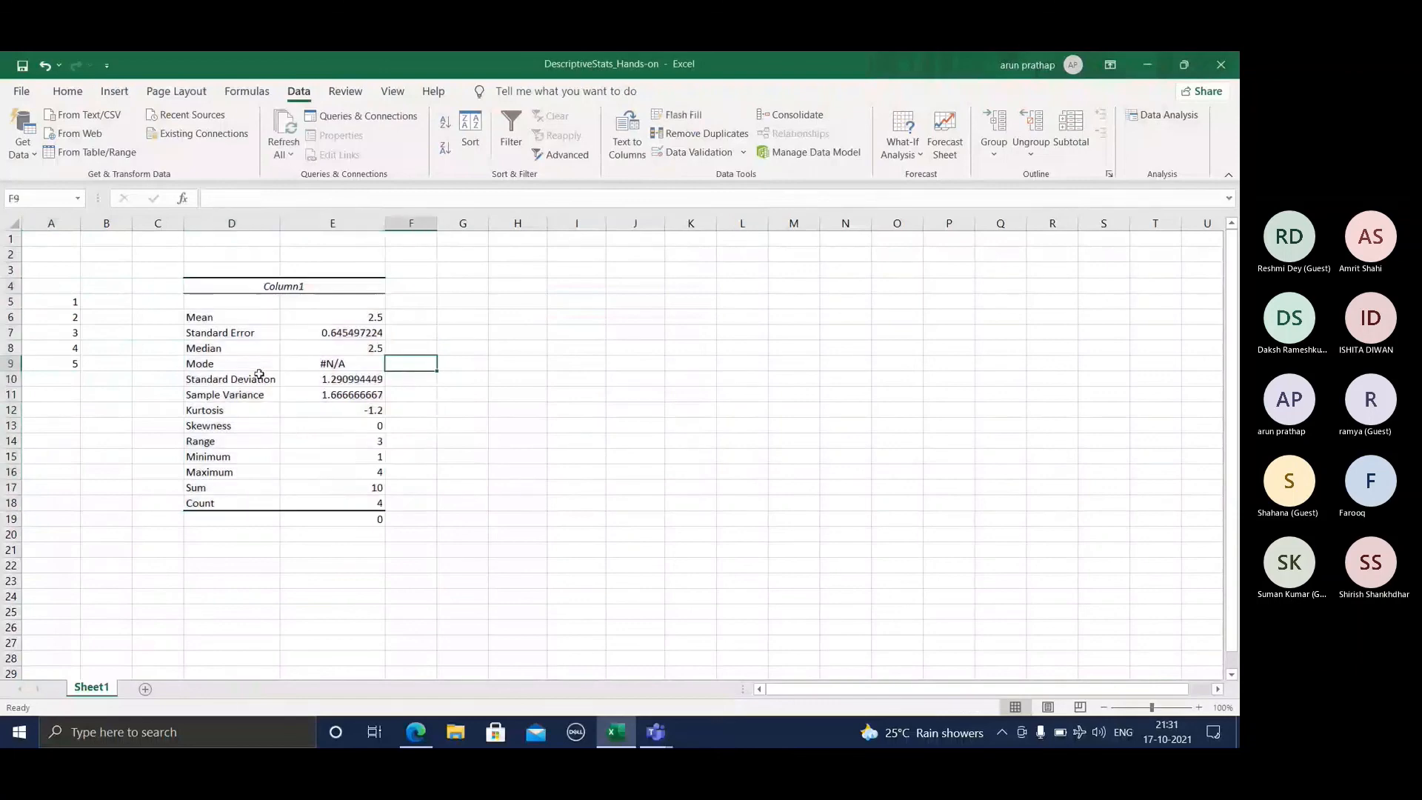